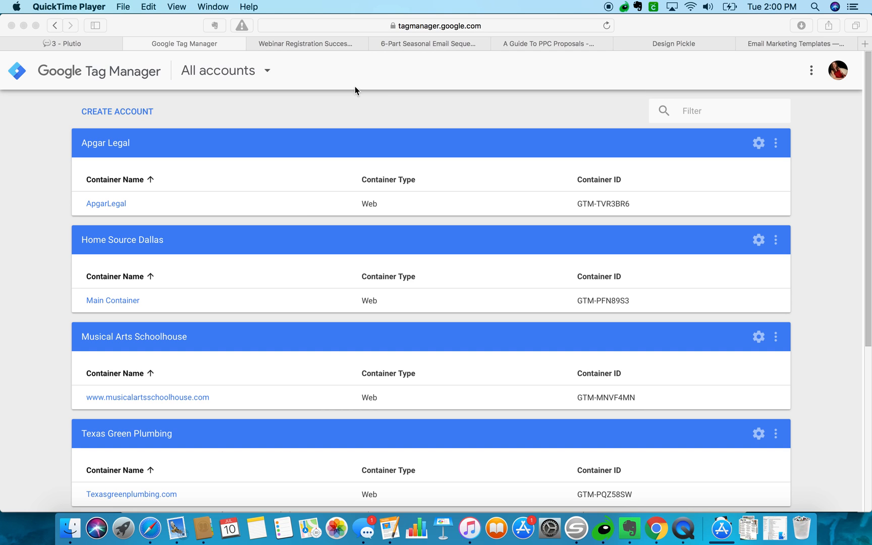
# Open the Add a New Account form from the Tag Manager account list.
pyautogui.click(409, 27)
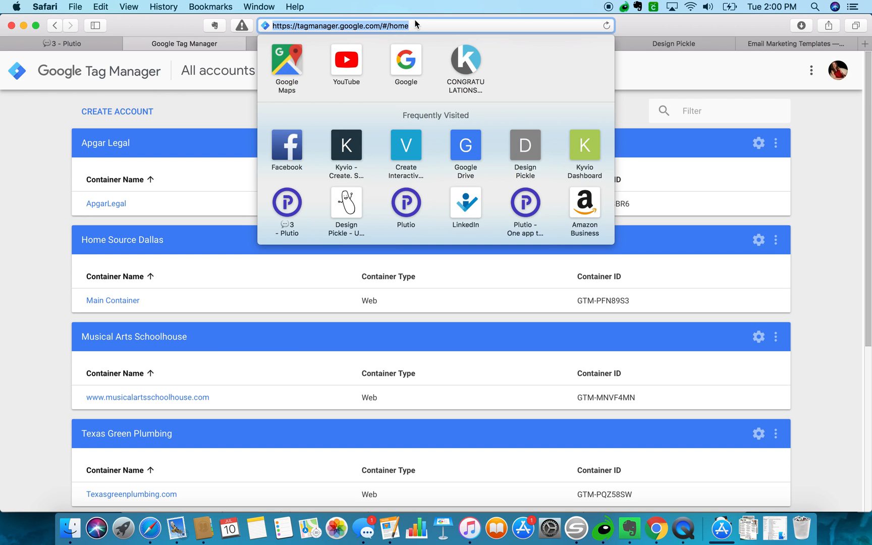
pyautogui.click(10, 156)
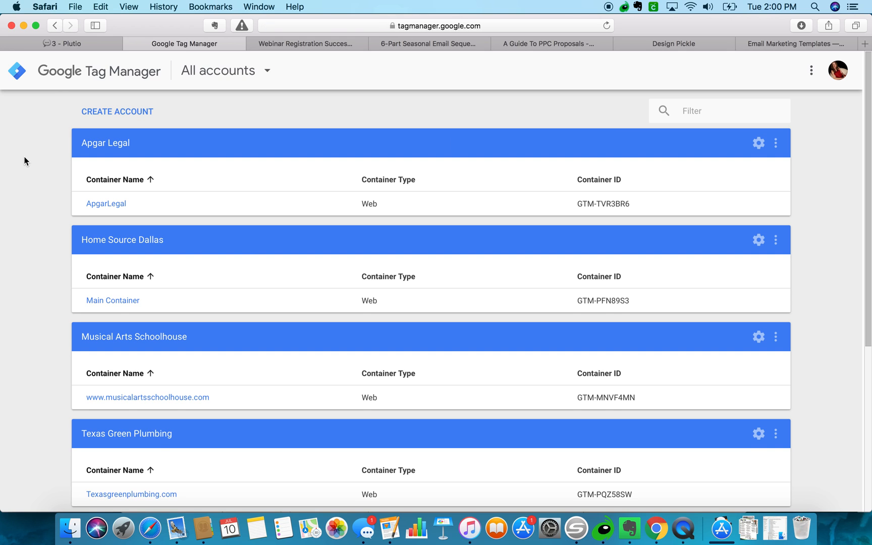
pyautogui.scroll(-5, 13, 284)
pyautogui.scroll(5, 13, 284)
pyautogui.click(134, 112)
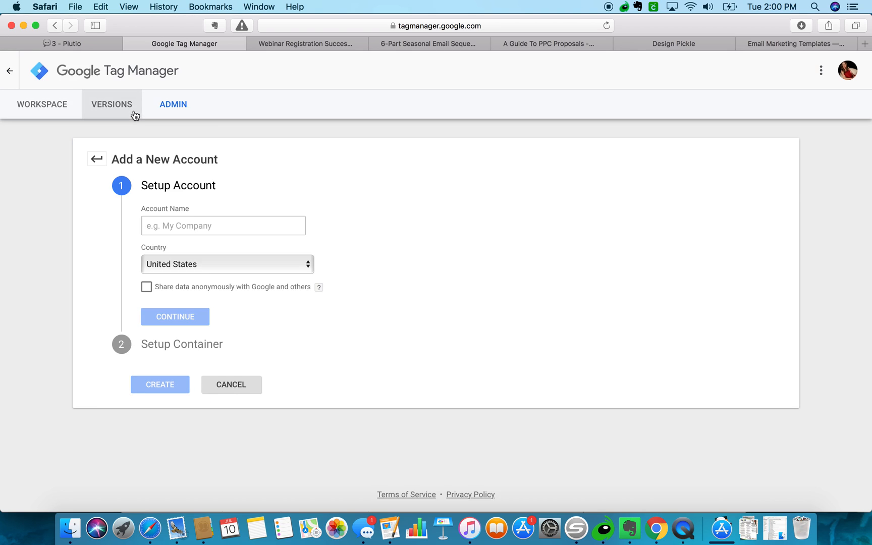
# Enter 'MomBossClub' as the account name, keeping United States as the country.
pyautogui.click(195, 225)
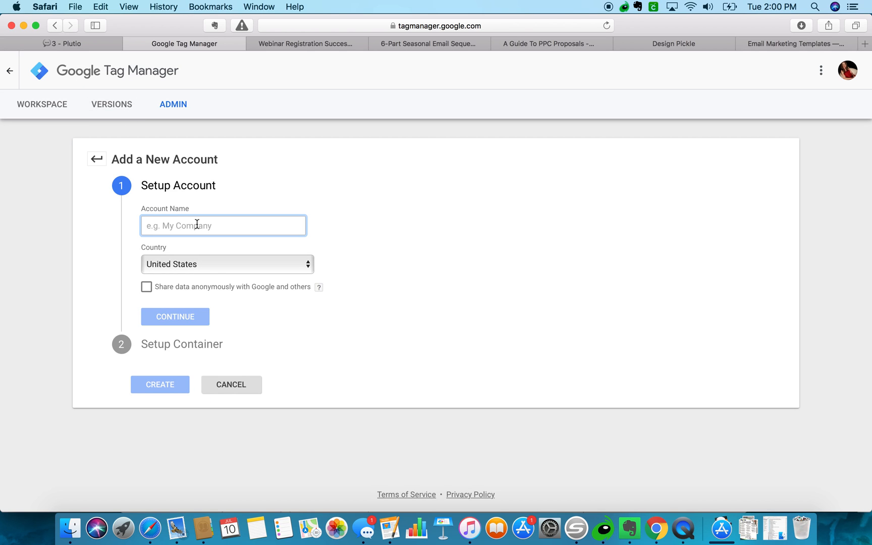
pyautogui.write('MomBoss')
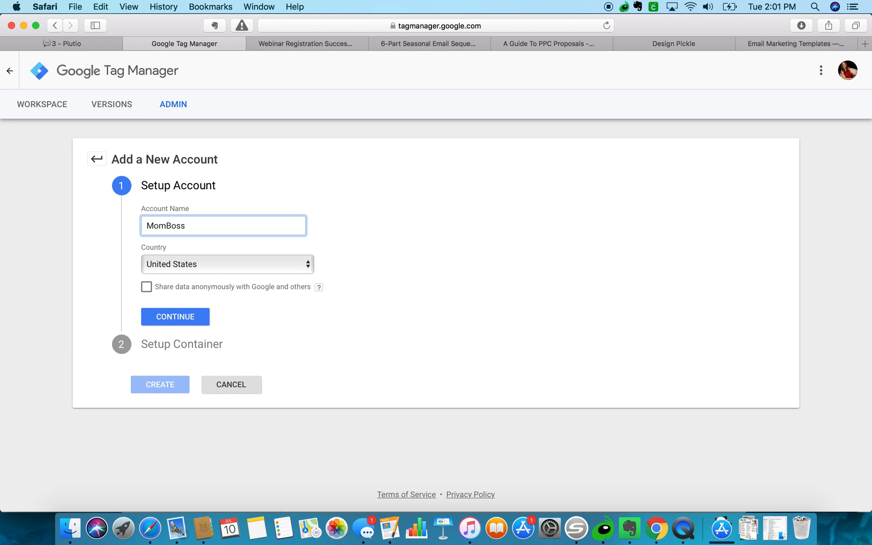
pyautogui.write('Club')
# Create a Web container named 'Main Container' under the MomBossClub account.
pyautogui.click(203, 317)
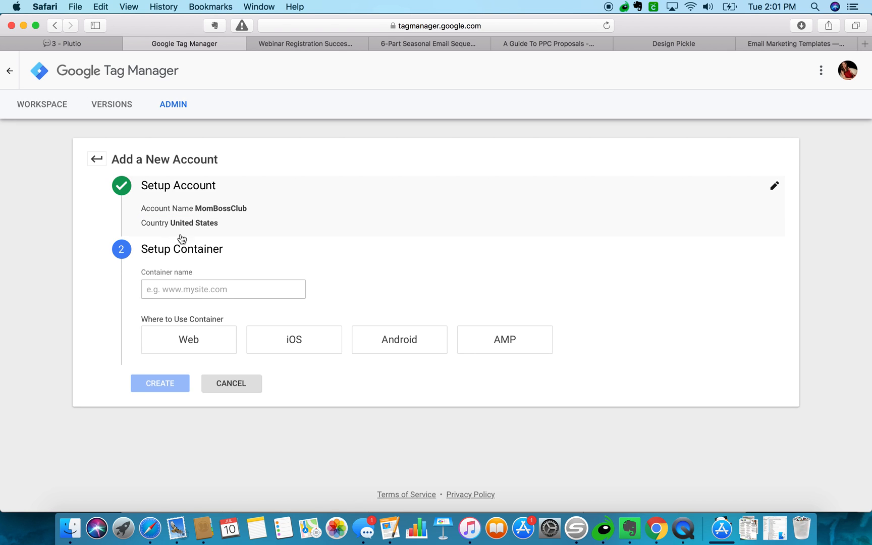
pyautogui.click(172, 289)
pyautogui.write('Main Contai')
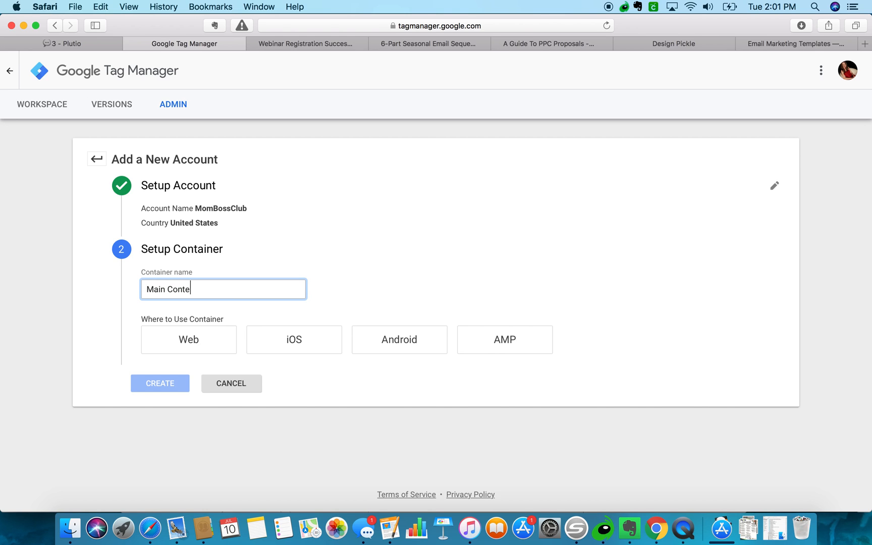
pyautogui.write('ner')
pyautogui.click(207, 344)
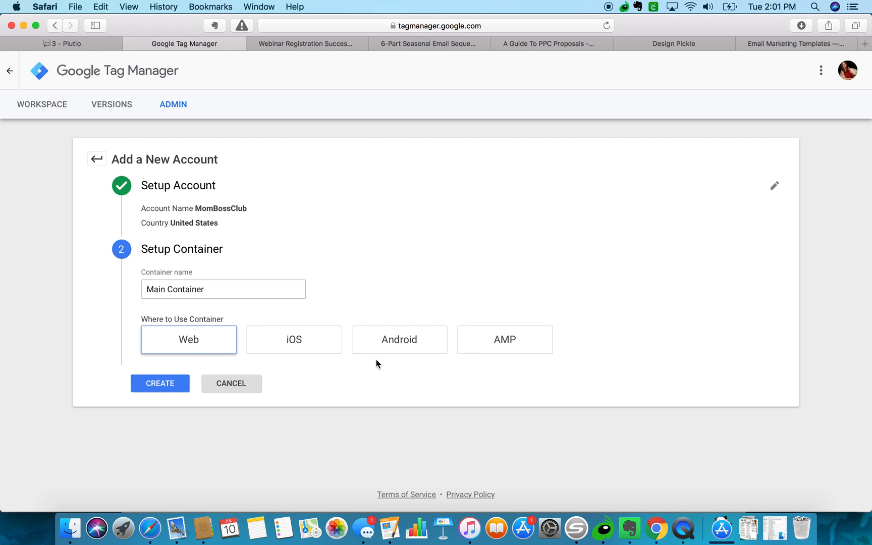
pyautogui.click(168, 385)
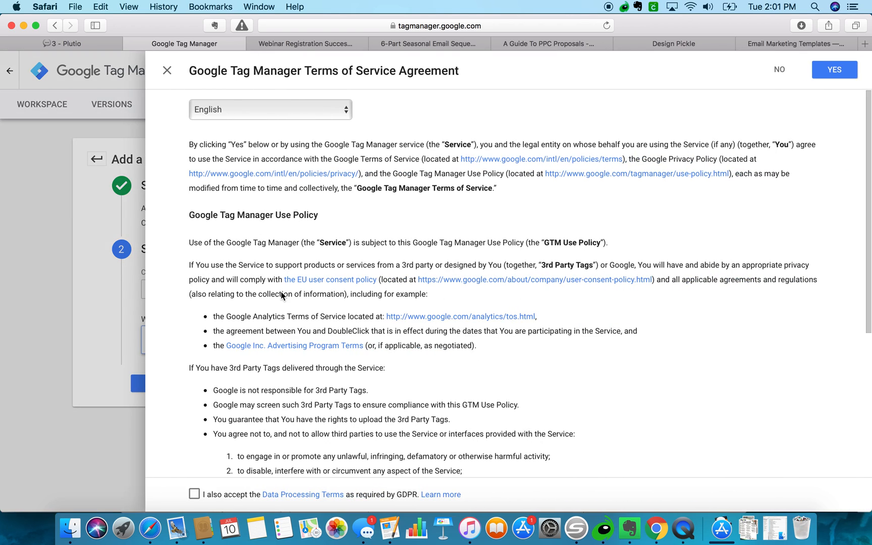
# Accept the GDPR Data Processing Terms and the Tag Manager Terms of Service.
pyautogui.scroll(-5, 281, 292)
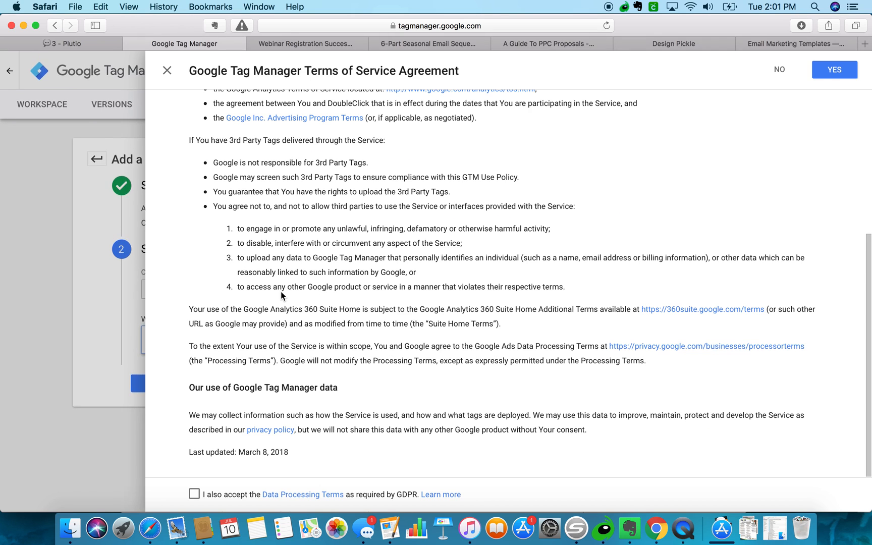
pyautogui.click(194, 494)
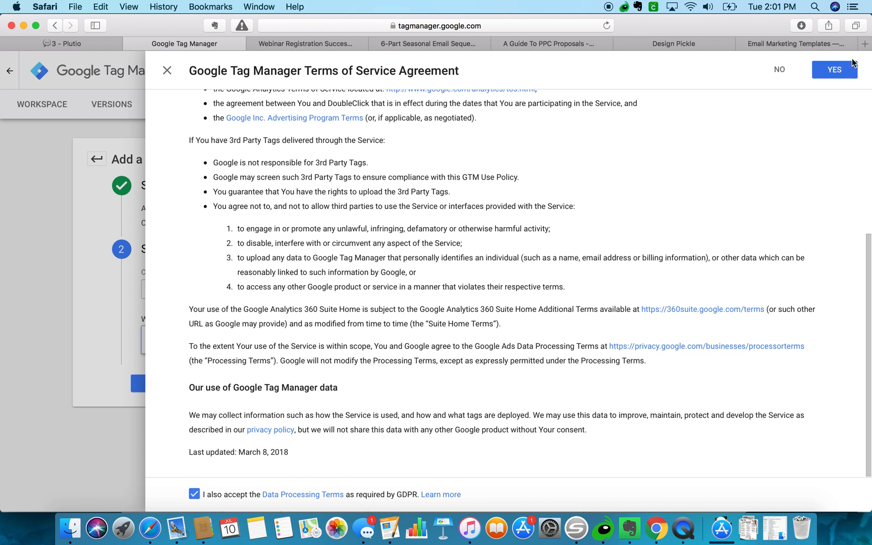
pyautogui.click(839, 70)
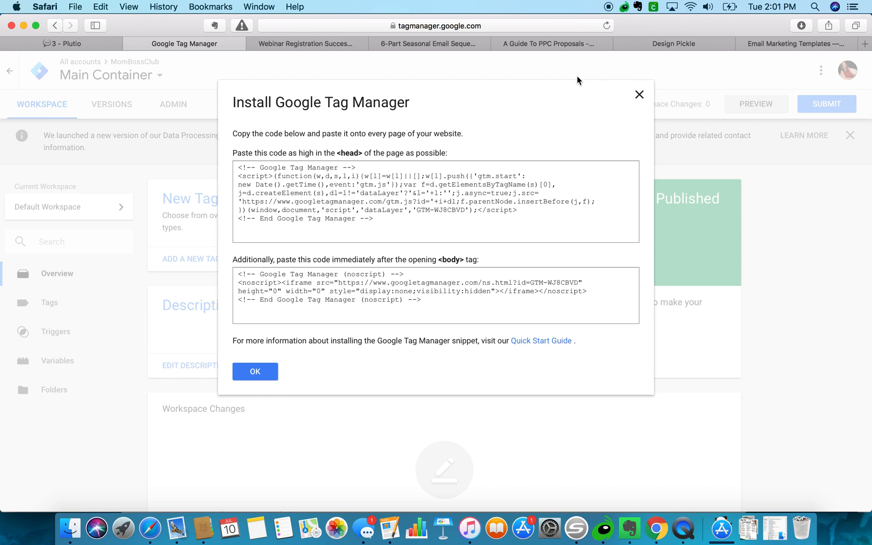
# Open plutio.com in a new browser tab.
pyautogui.click(865, 44)
pyautogui.write('plutio')
pyautogui.press('Return')
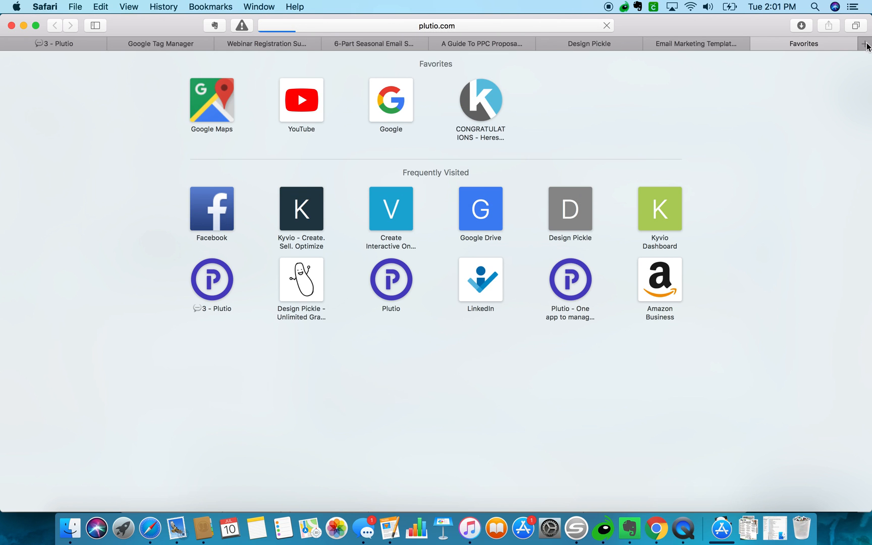
# Log in to Plutio, then return to the Google Tag Manager tab.
pyautogui.click(725, 42)
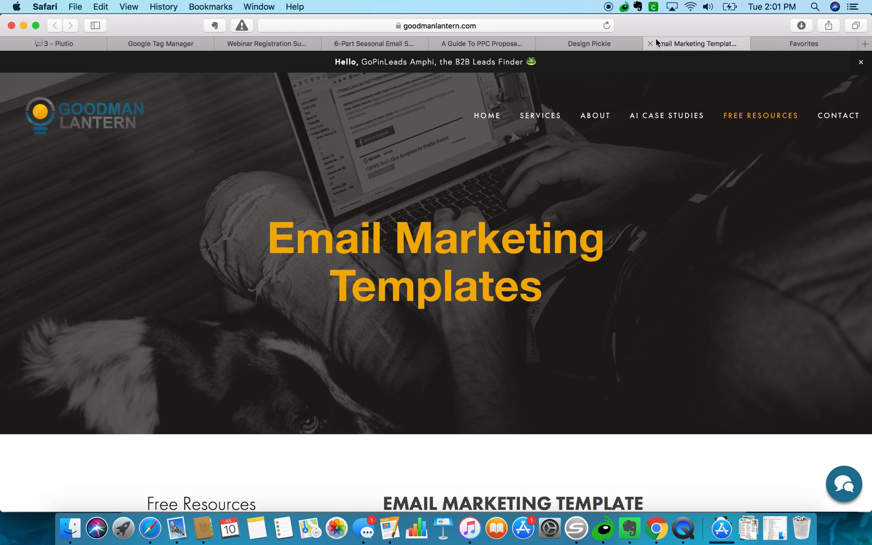
pyautogui.click(587, 45)
pyautogui.click(482, 44)
pyautogui.click(376, 43)
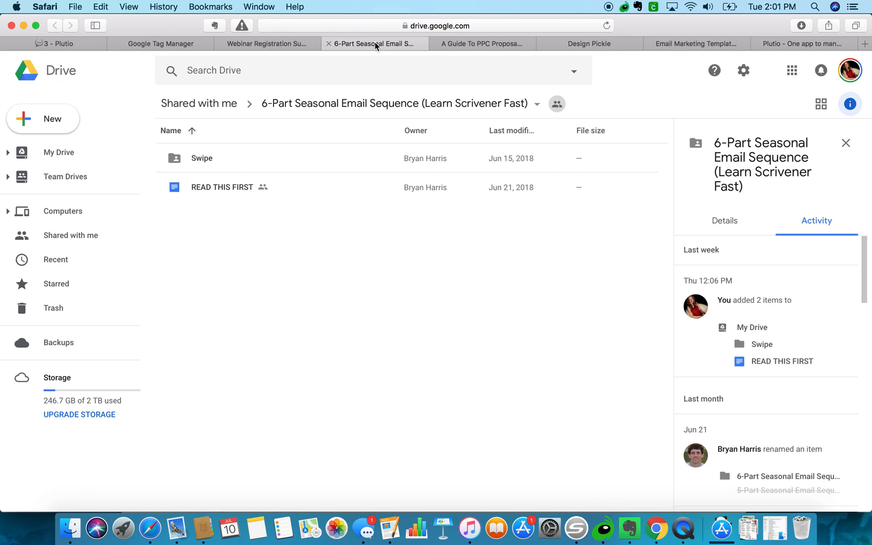
pyautogui.click(282, 41)
pyautogui.click(156, 44)
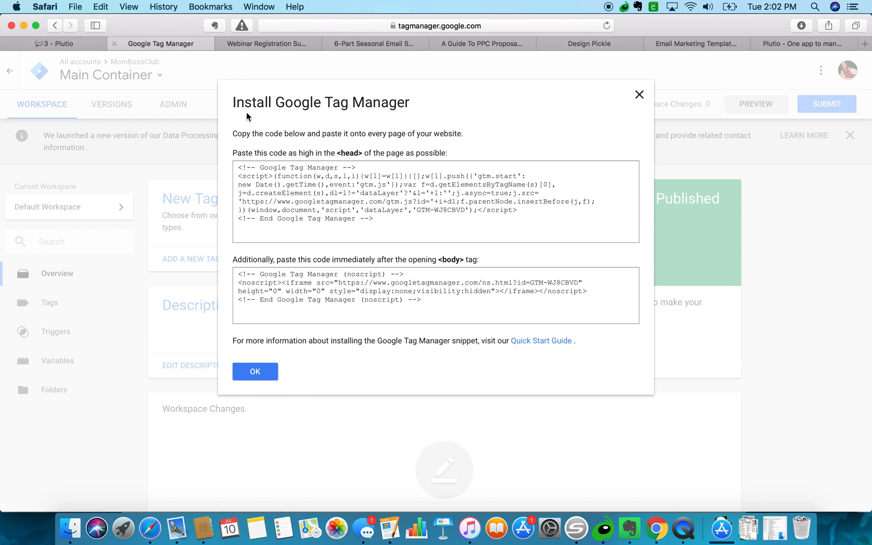
pyautogui.click(770, 43)
pyautogui.click(701, 77)
pyautogui.click(164, 45)
# Switch to the Plutio tab and show the Projects list.
pyautogui.click(796, 46)
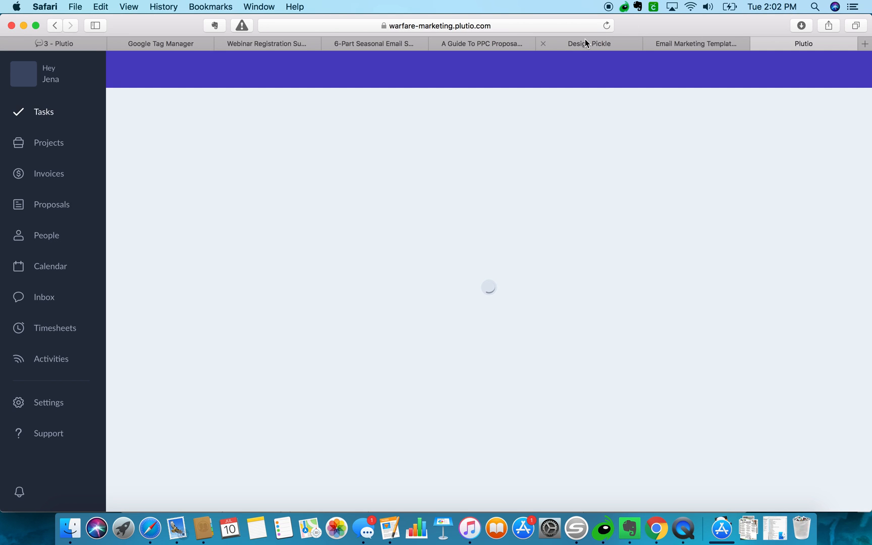
pyautogui.click(181, 45)
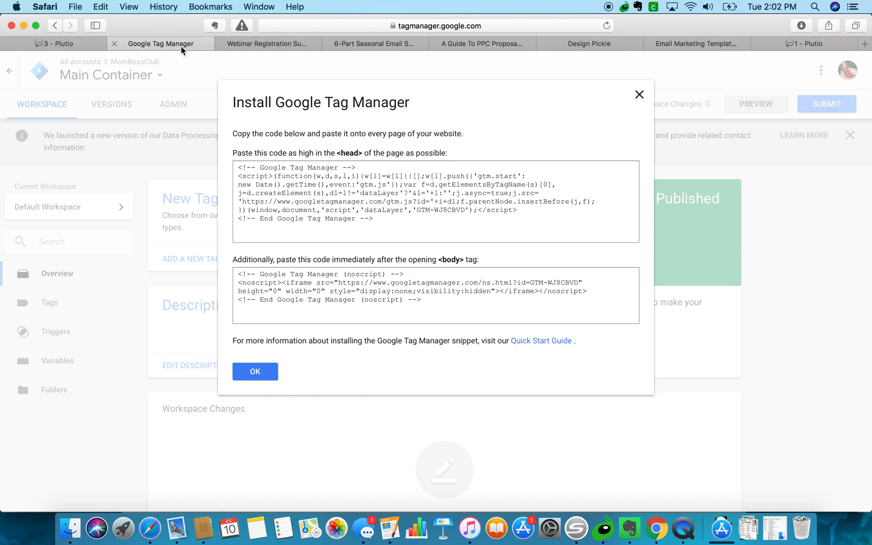
pyautogui.click(791, 43)
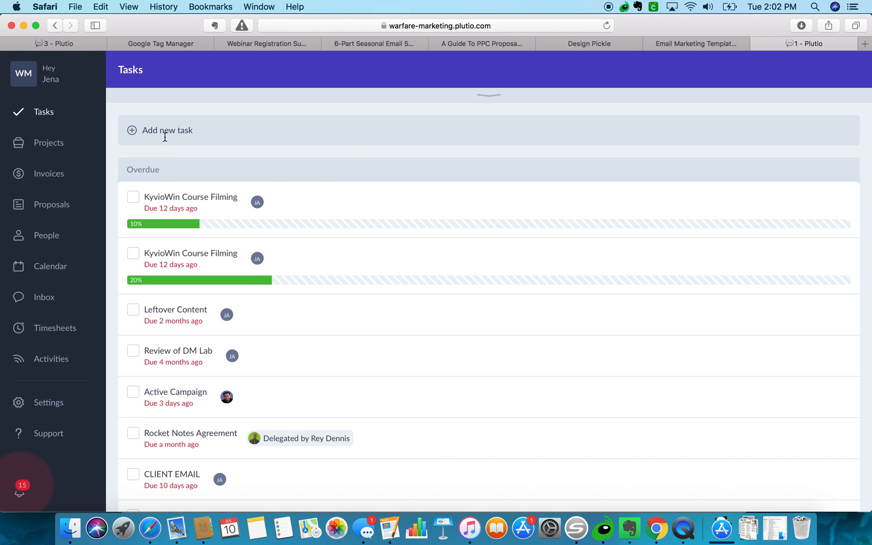
pyautogui.click(65, 145)
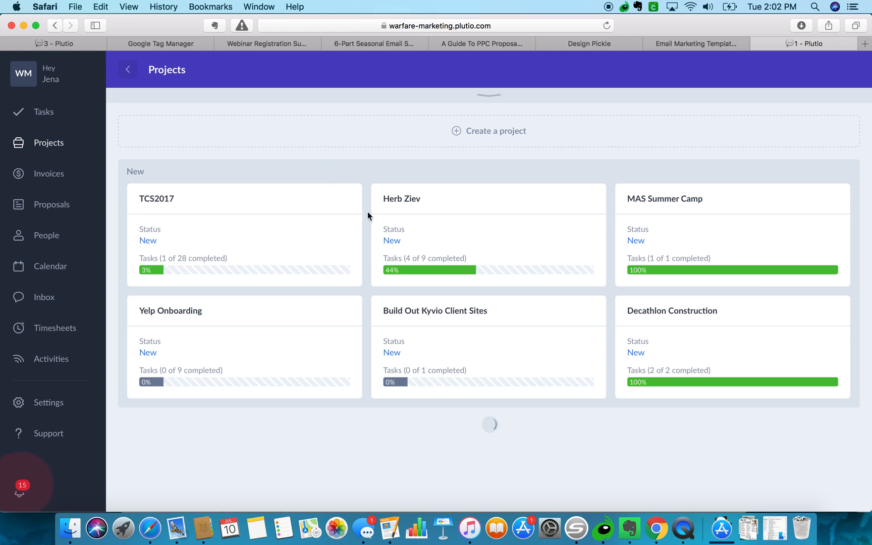
pyautogui.scroll(-5, 368, 233)
# Open the Warfare Marketing Needs project and find the General Tasks board's MomBoss.Club column.
pyautogui.click(212, 254)
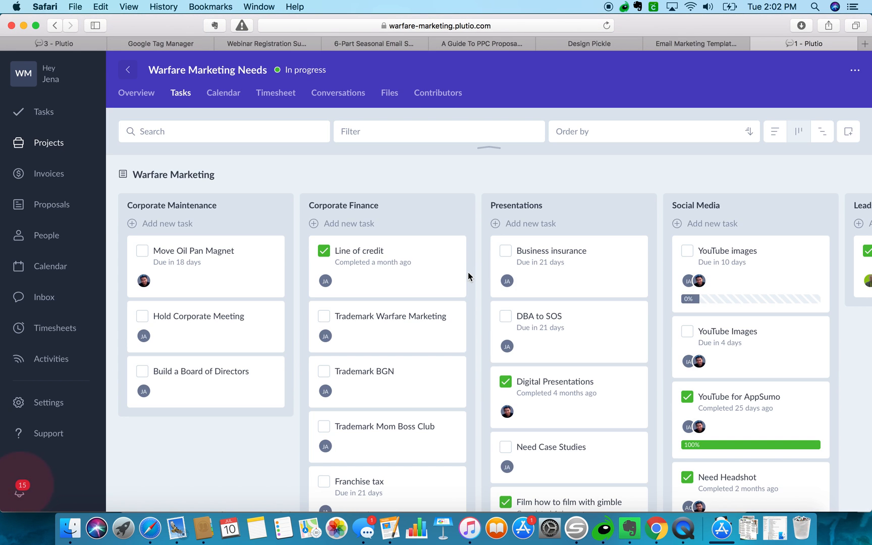
pyautogui.scroll(-6, 468, 272)
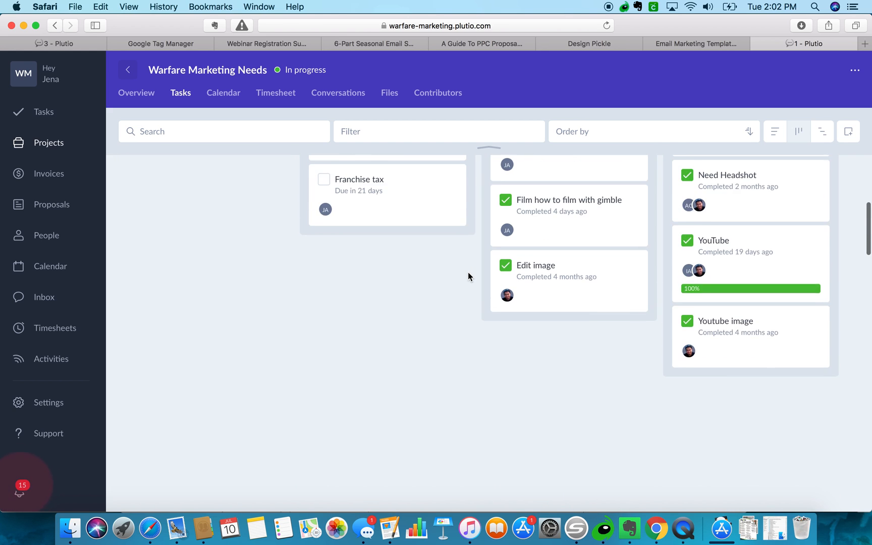
pyautogui.scroll(4, 467, 272)
pyautogui.scroll(-15, 468, 272)
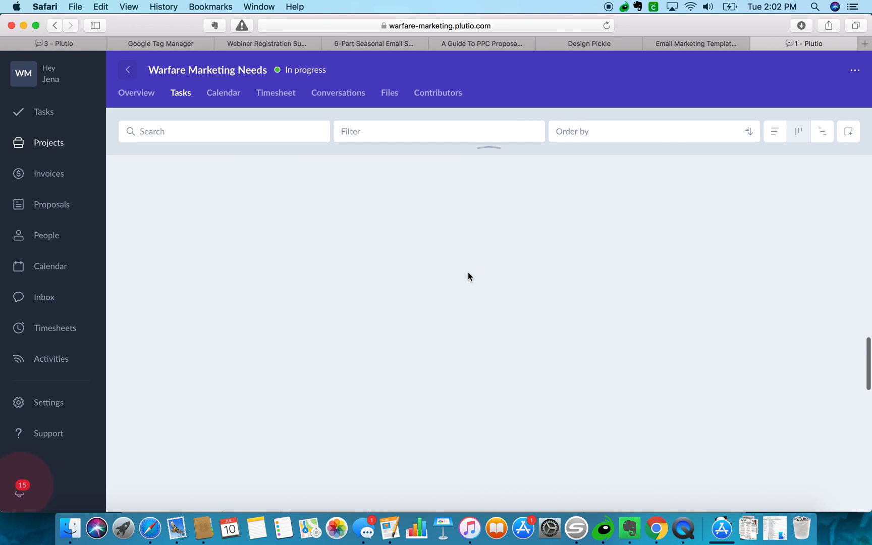
pyautogui.scroll(15, 468, 272)
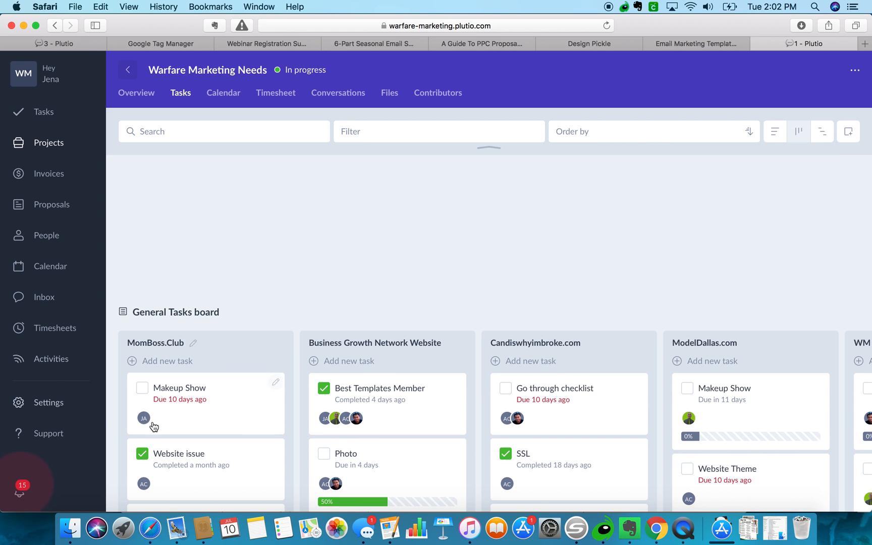
pyautogui.scroll(-3, 154, 426)
pyautogui.scroll(-8, 154, 426)
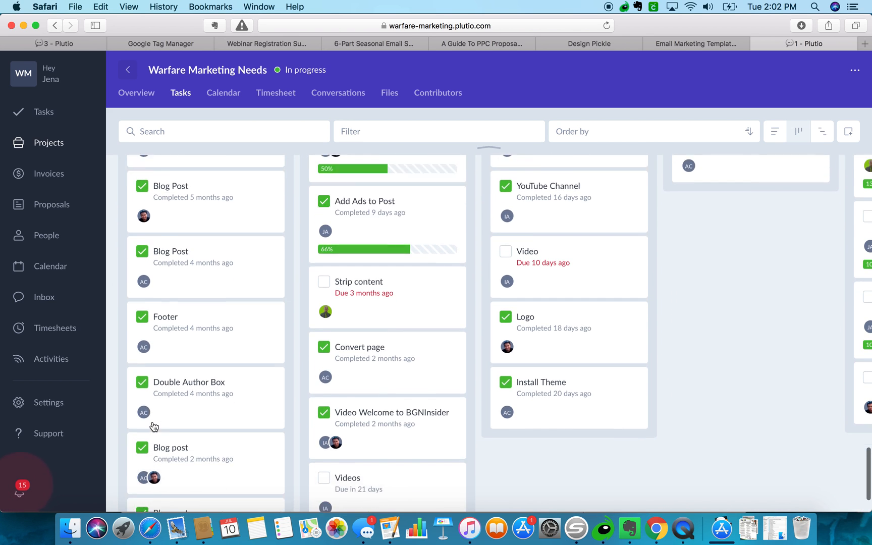
pyautogui.scroll(8, 154, 426)
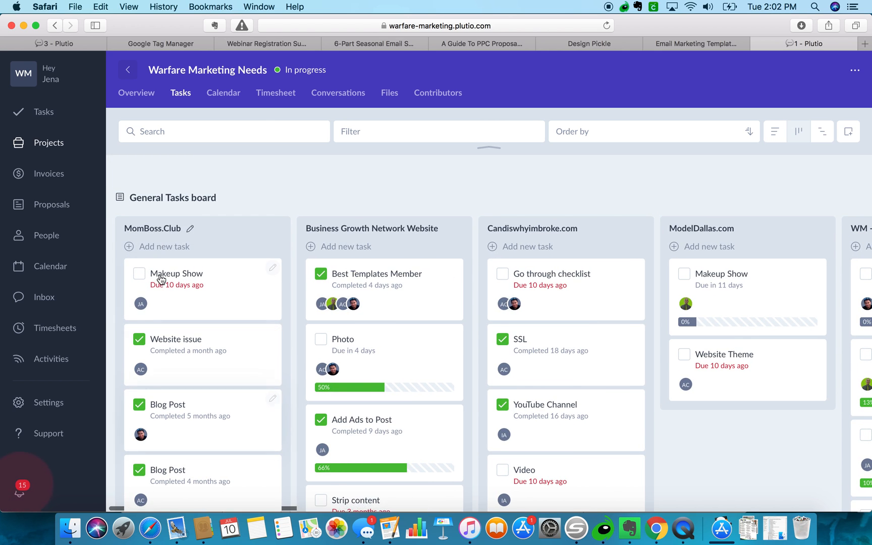
# Name a new MomBoss.Club task 'Add Google Tag manager', fixing the typo.
pyautogui.click(173, 247)
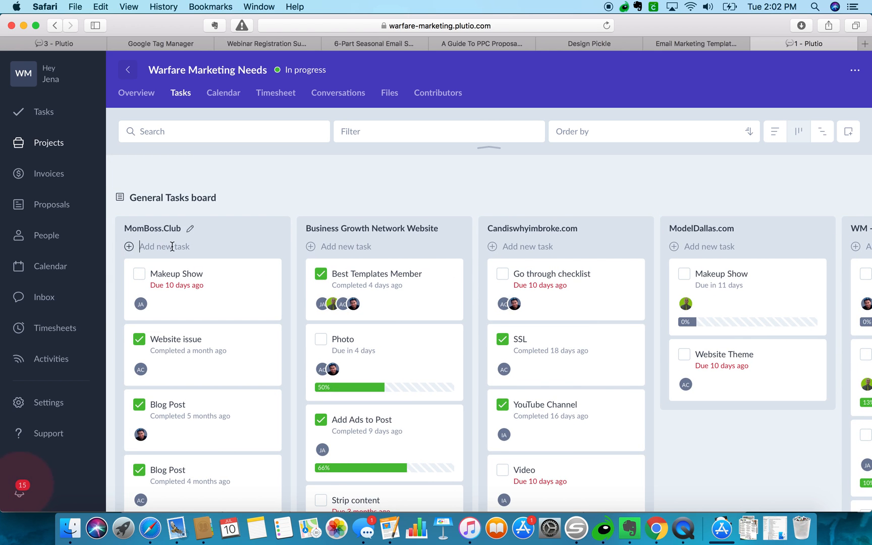
pyautogui.write('Add Goog')
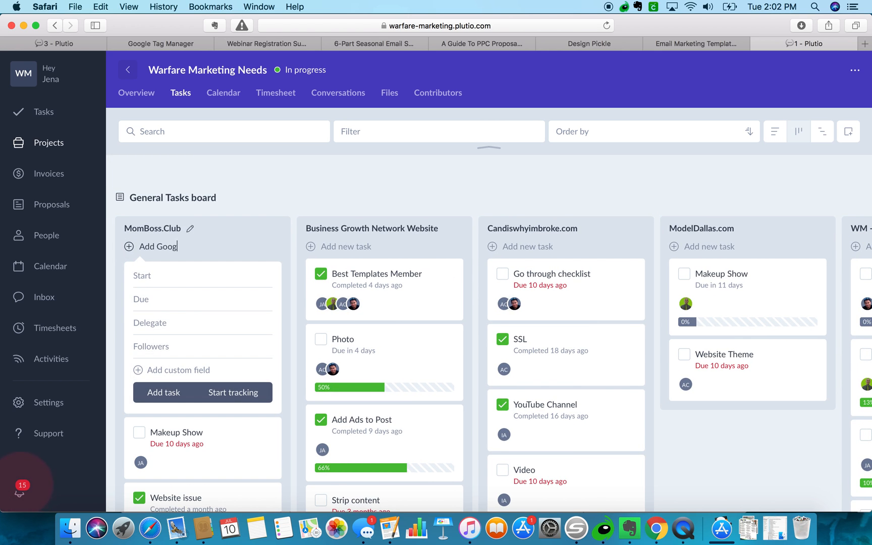
pyautogui.write('le Tag manger')
pyautogui.click(216, 246)
pyautogui.write('a')
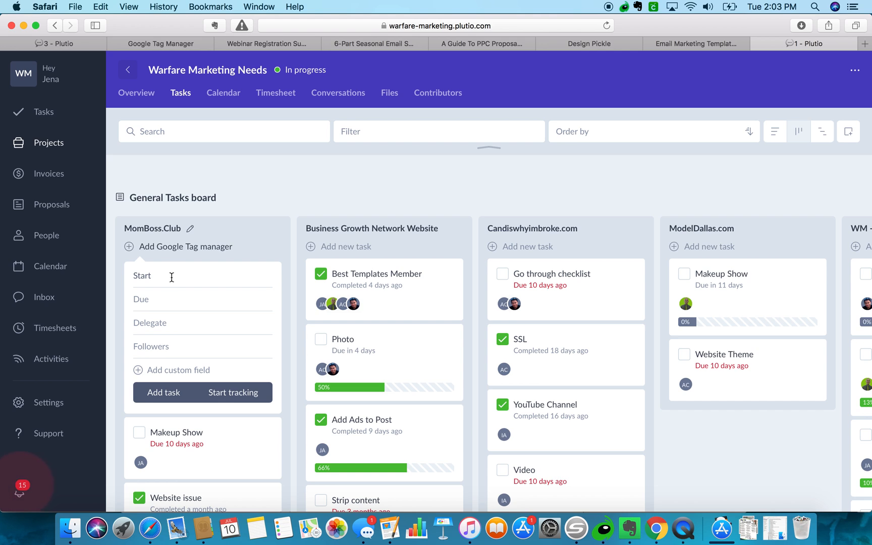
# Delegate the task to a teammate, set it due 14 July 2018, add it and open its card.
pyautogui.click(155, 326)
pyautogui.write('ange')
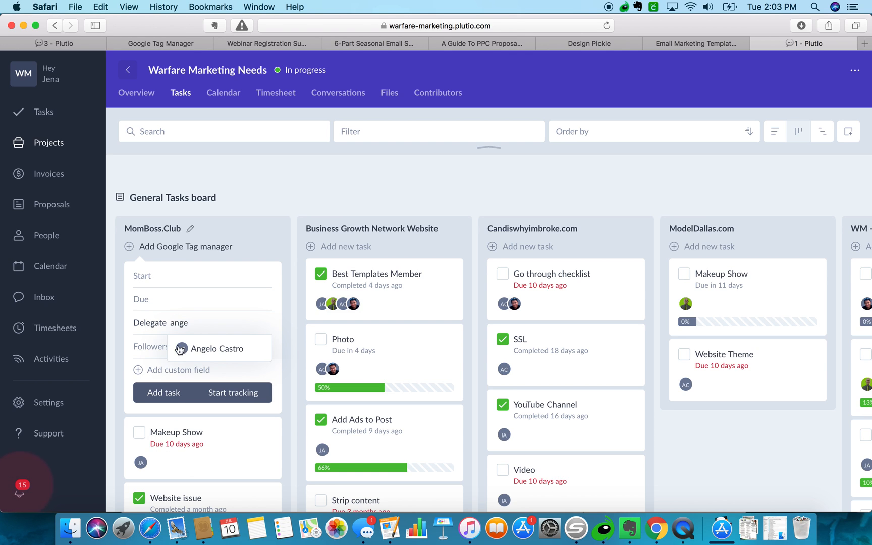
pyautogui.click(193, 354)
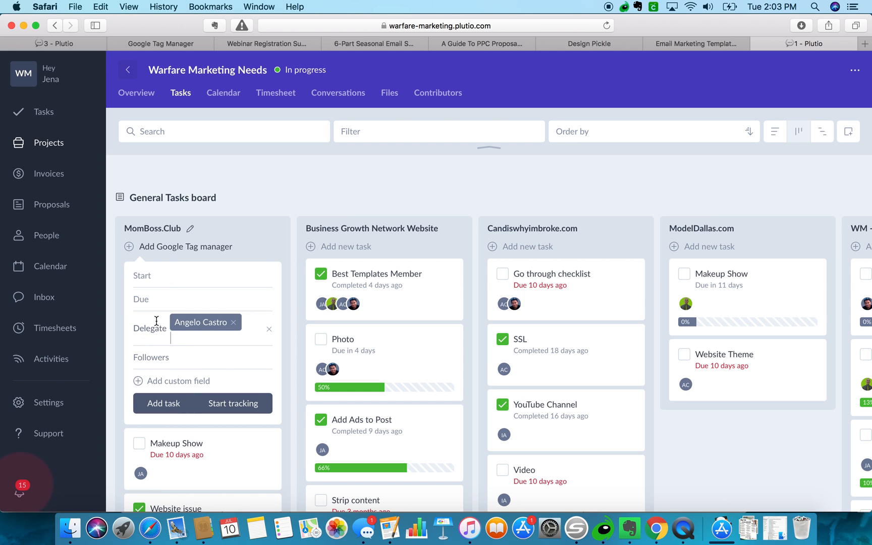
pyautogui.click(151, 299)
pyautogui.click(264, 398)
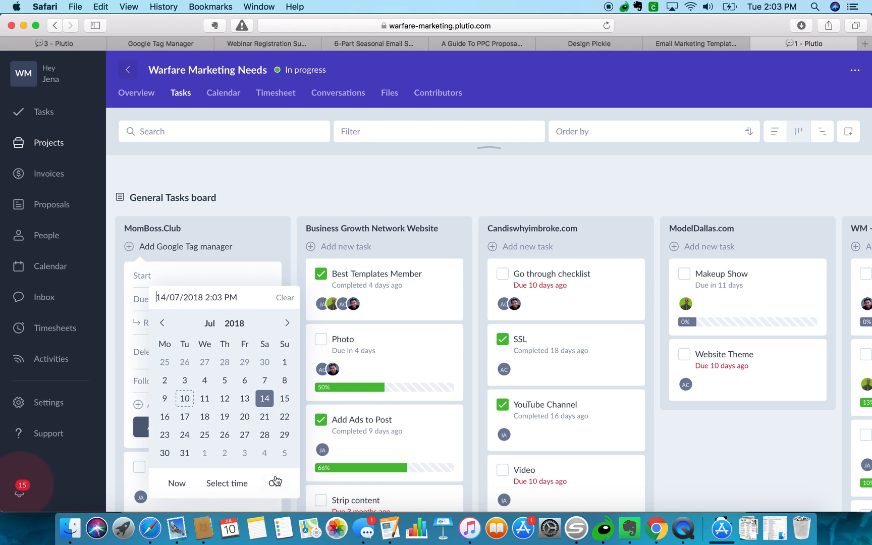
pyautogui.click(274, 482)
pyautogui.click(163, 427)
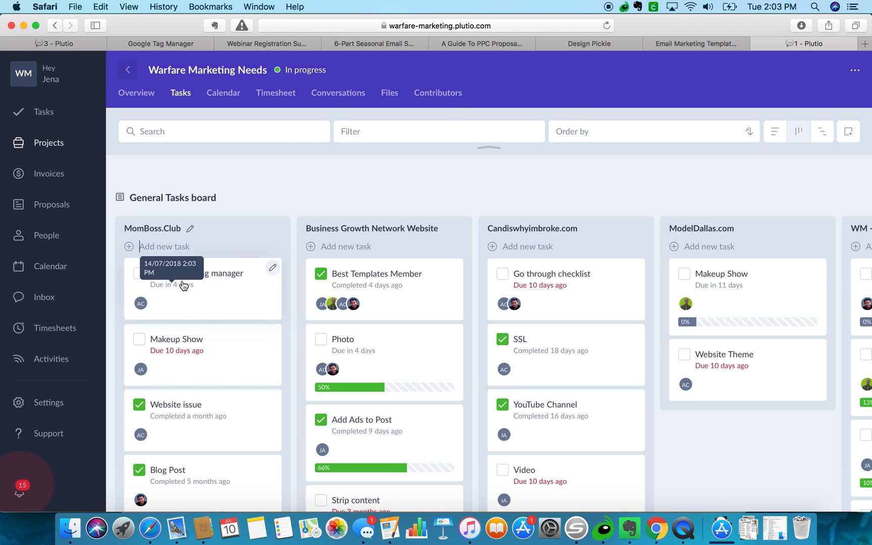
pyautogui.click(235, 277)
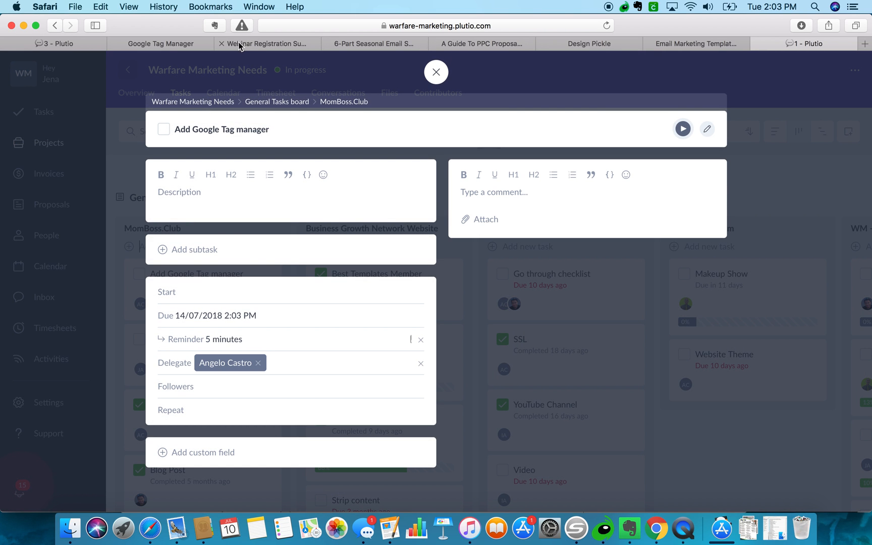
# Paste GTM's head and body placement instruction lines into the task description.
pyautogui.click(156, 43)
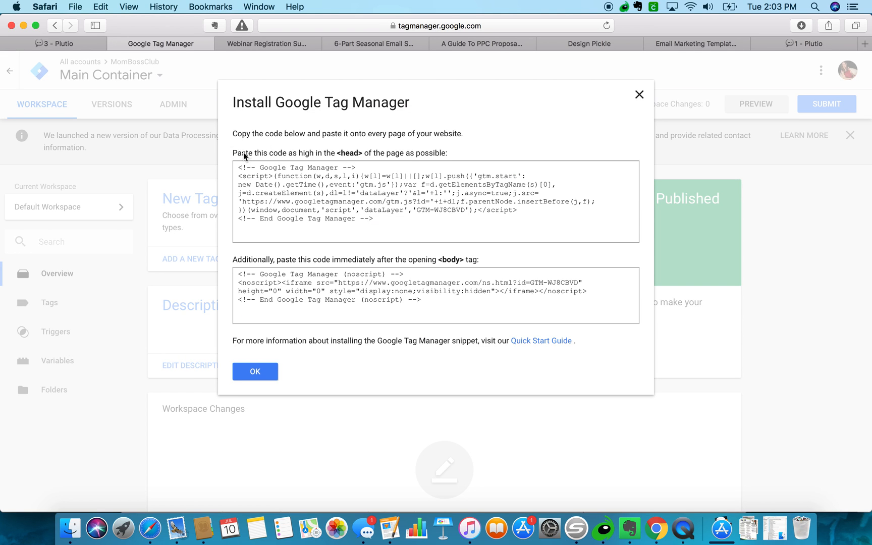
pyautogui.moveTo(449, 152); pyautogui.dragTo(225, 154)
pyautogui.press('super+c')
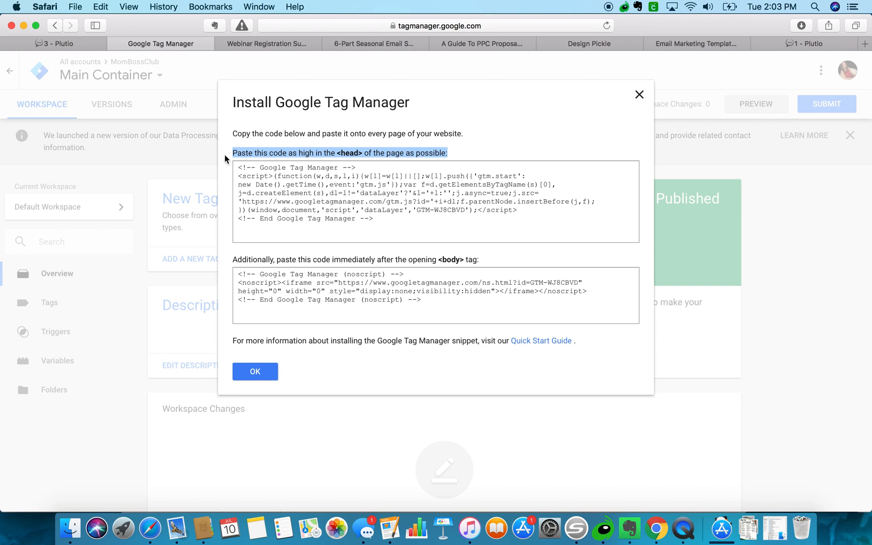
pyautogui.click(807, 45)
pyautogui.click(231, 204)
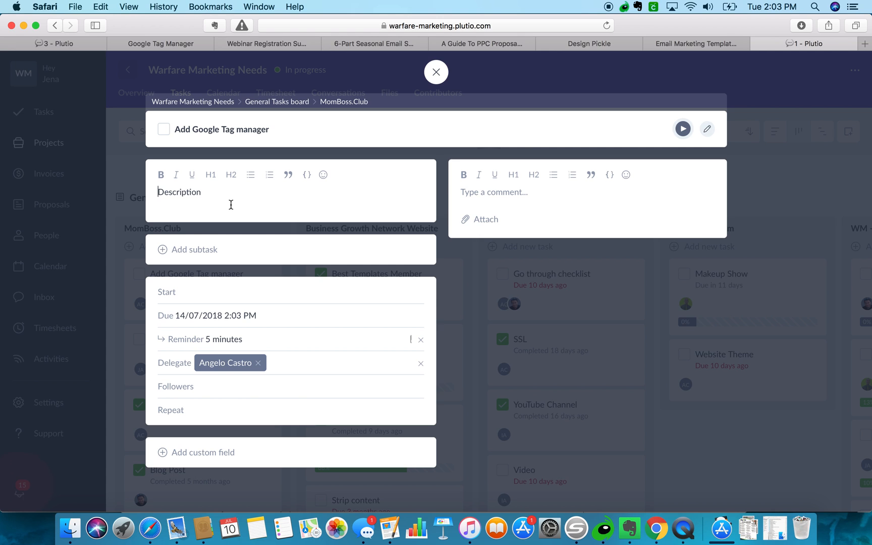
pyautogui.press('super+v')
pyautogui.press('Return')
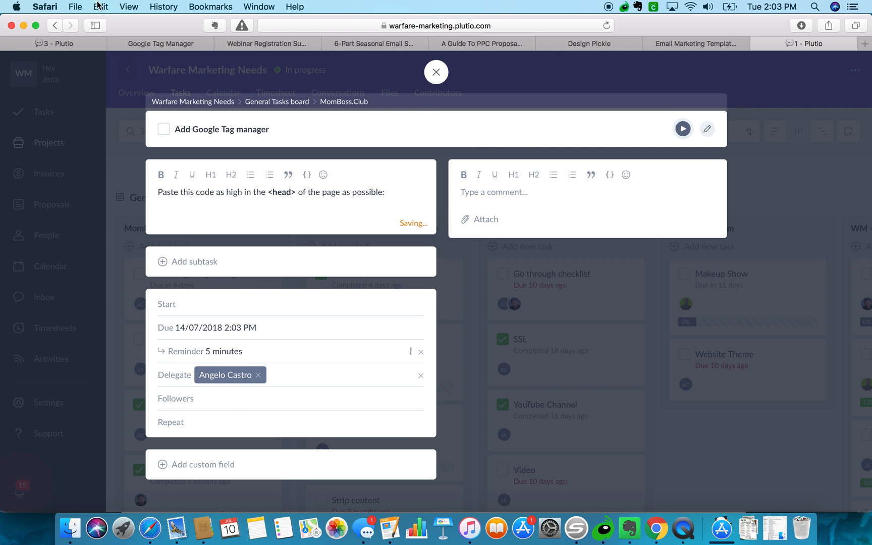
pyautogui.click(141, 43)
pyautogui.moveTo(485, 257); pyautogui.dragTo(231, 257)
pyautogui.press('super+c')
pyautogui.click(788, 44)
pyautogui.press('super+v')
# Paste the GTM head code snippet under the head instruction in the description.
pyautogui.click(162, 45)
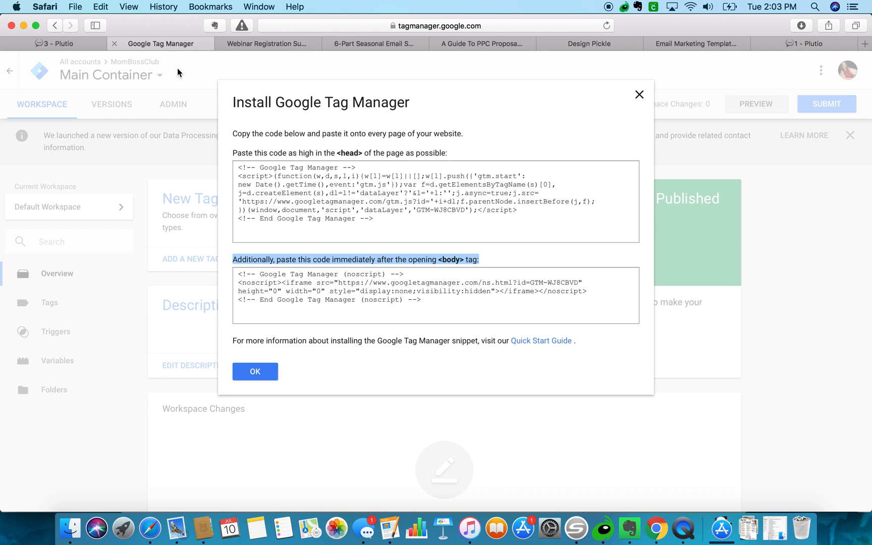
pyautogui.moveTo(240, 164); pyautogui.dragTo(482, 224)
pyautogui.press('super+c')
pyautogui.click(795, 44)
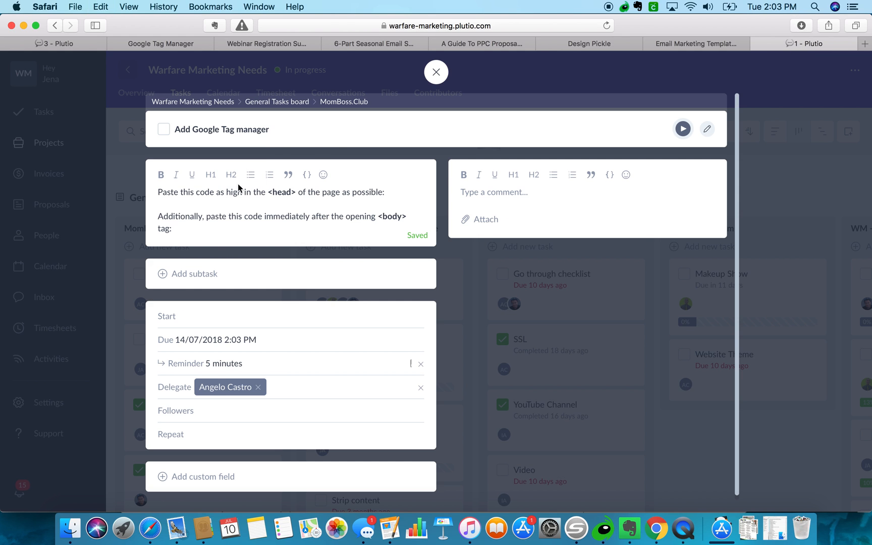
pyautogui.click(394, 192)
pyautogui.press('Return')
pyautogui.press('Return')
pyautogui.press('super+v')
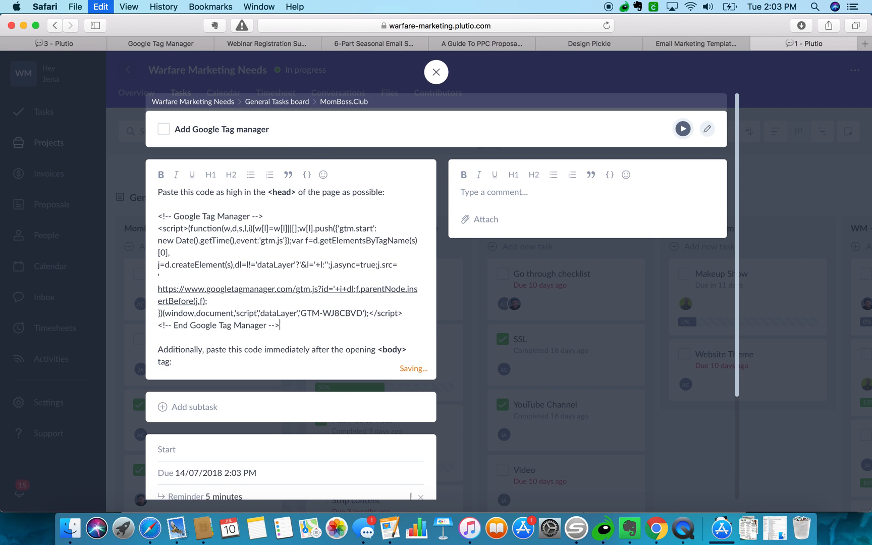
# Paste the GTM body code snippet under the body instruction, then close GTM's install dialog.
pyautogui.click(195, 43)
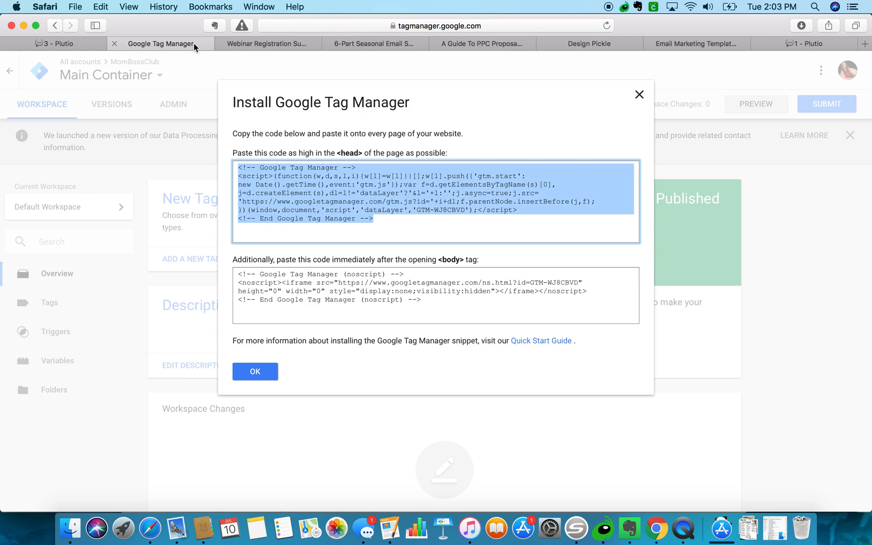
pyautogui.moveTo(239, 277); pyautogui.dragTo(346, 323)
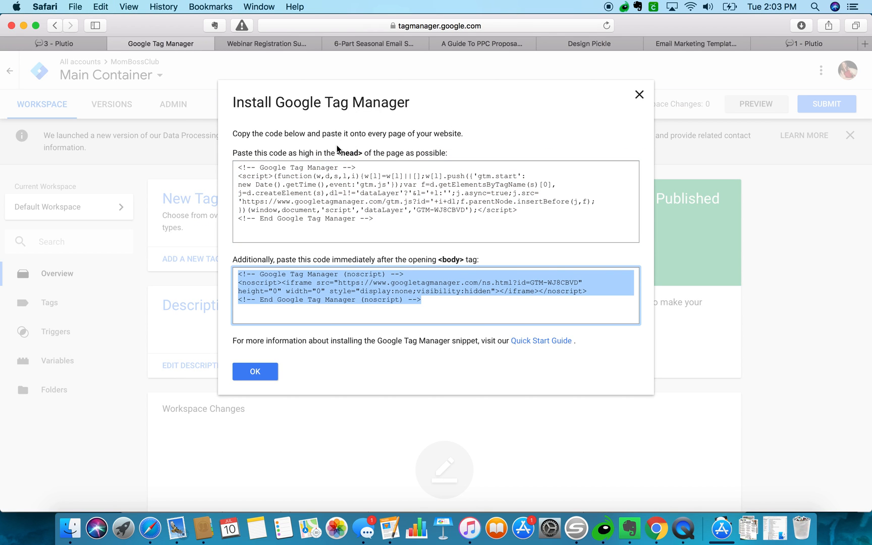
pyautogui.click(798, 45)
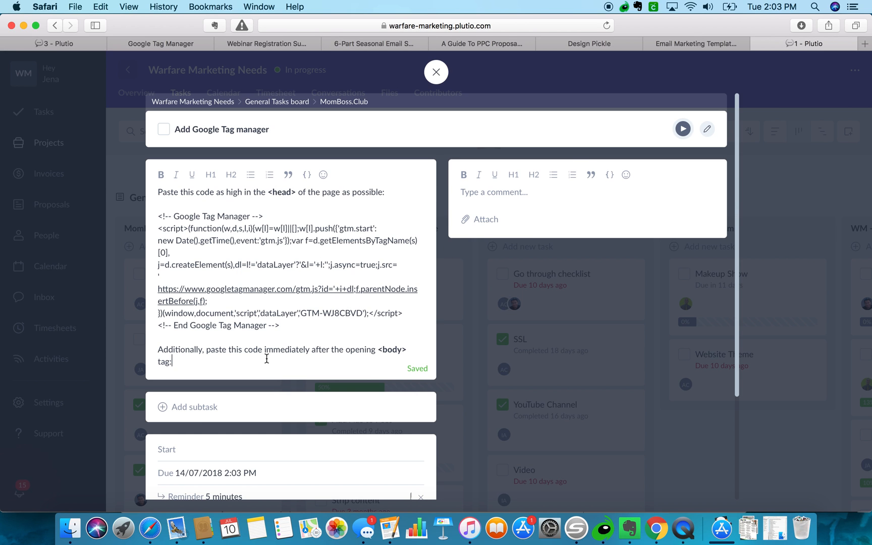
pyautogui.press('Return')
pyautogui.press('Return')
pyautogui.press('super+v')
pyautogui.click(133, 40)
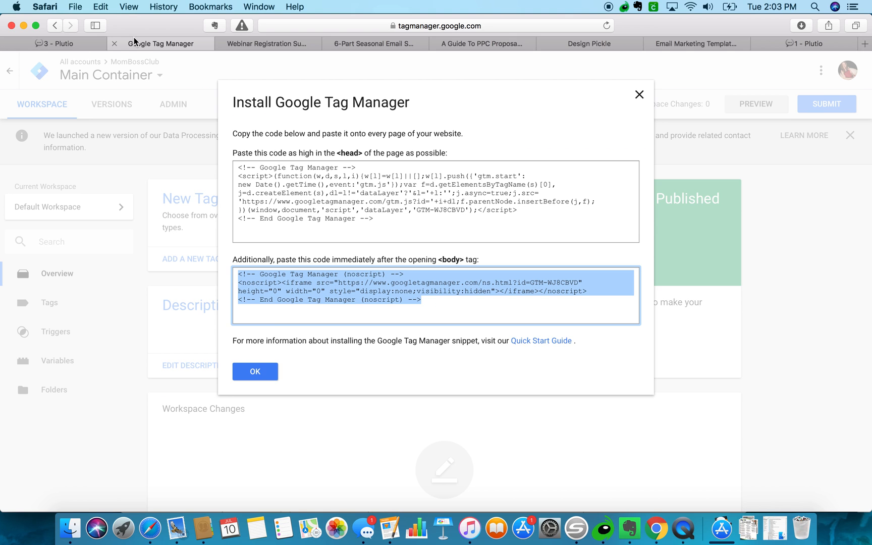
pyautogui.click(261, 374)
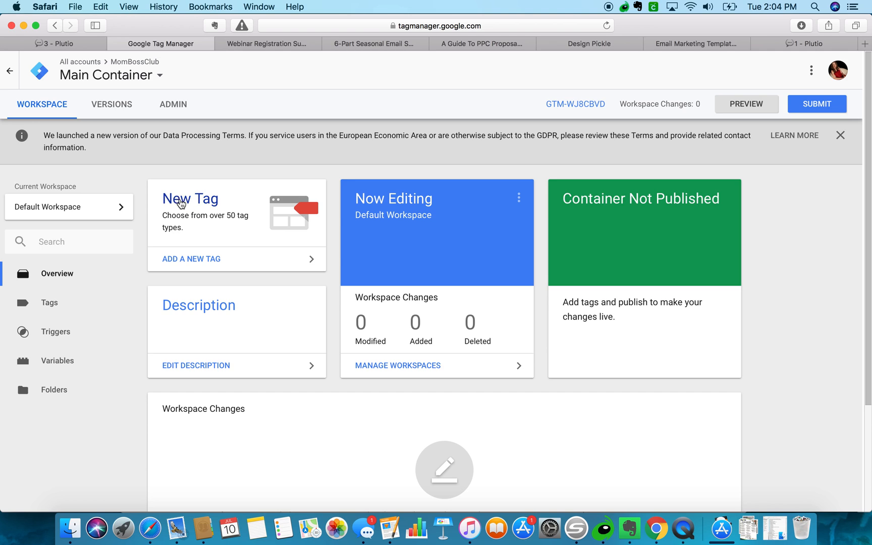
# Create a new Universal Analytics tag with Page View track type.
pyautogui.click(180, 202)
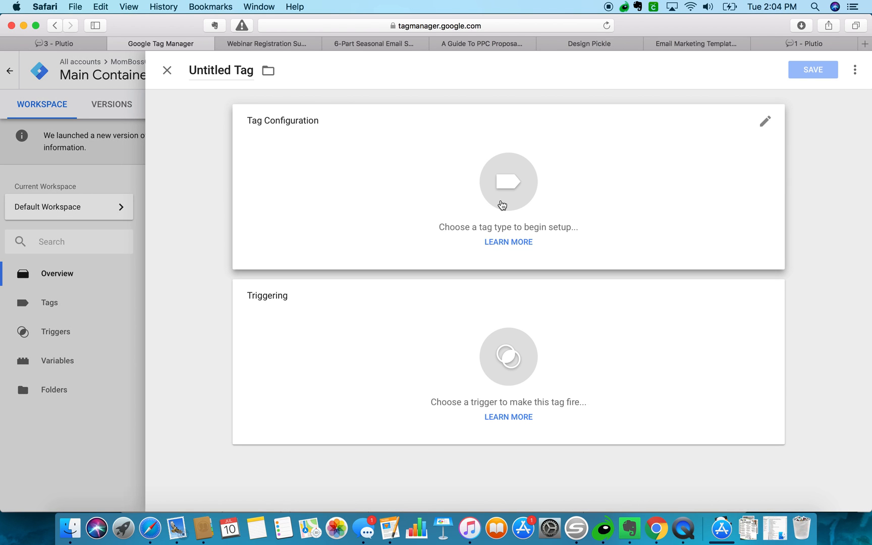
pyautogui.click(502, 205)
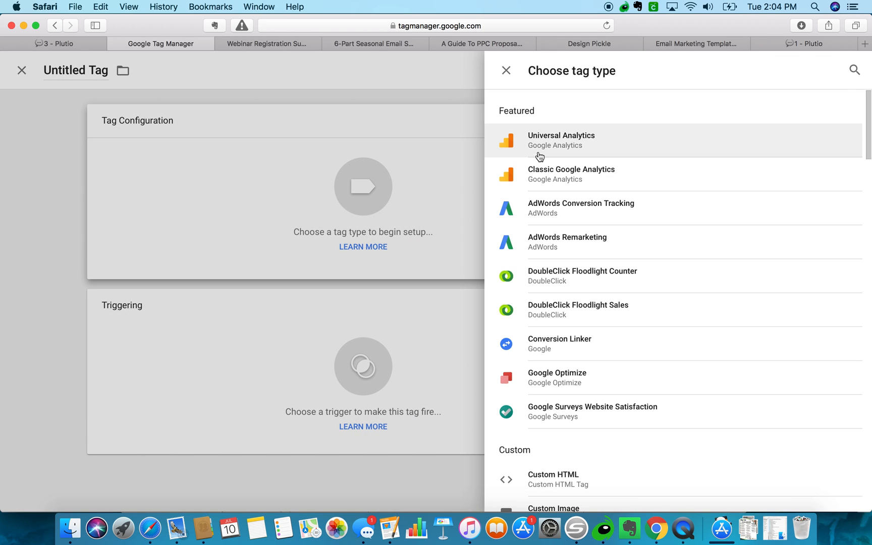
pyautogui.click(542, 150)
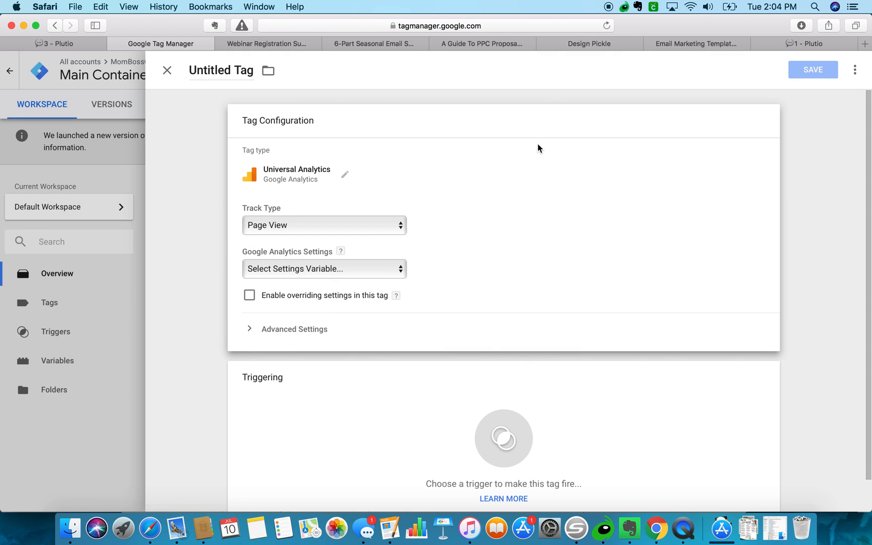
pyautogui.click(286, 225)
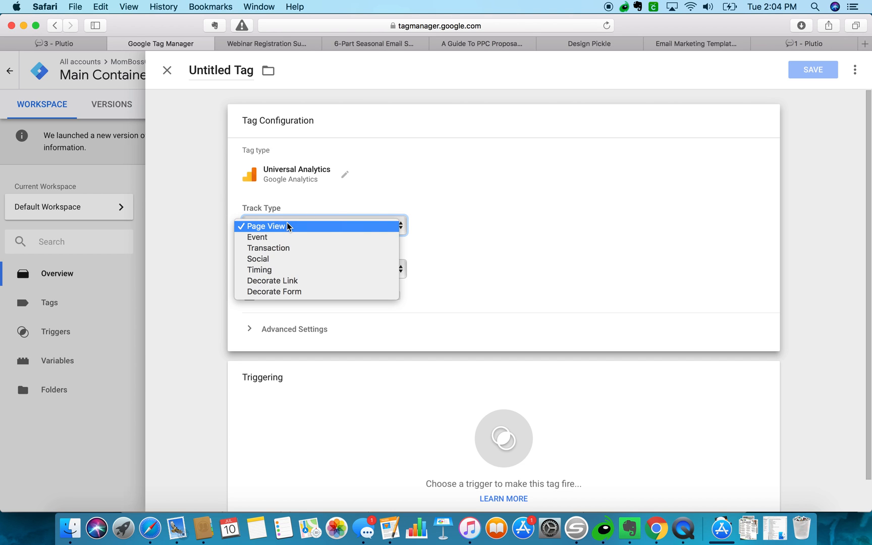
pyautogui.click(315, 208)
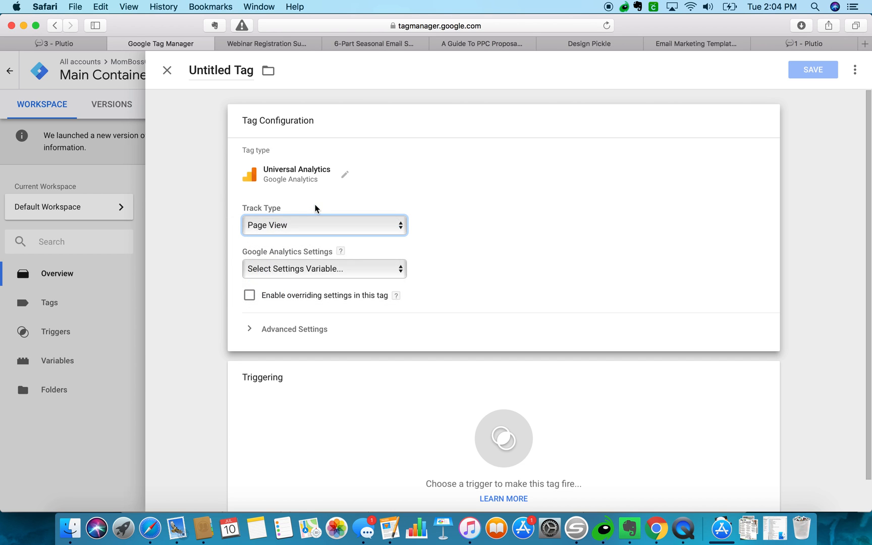
# Add a new Google Analytics Settings variable and start looking up its Tracking ID at google.com/an in a new tab.
pyautogui.click(305, 270)
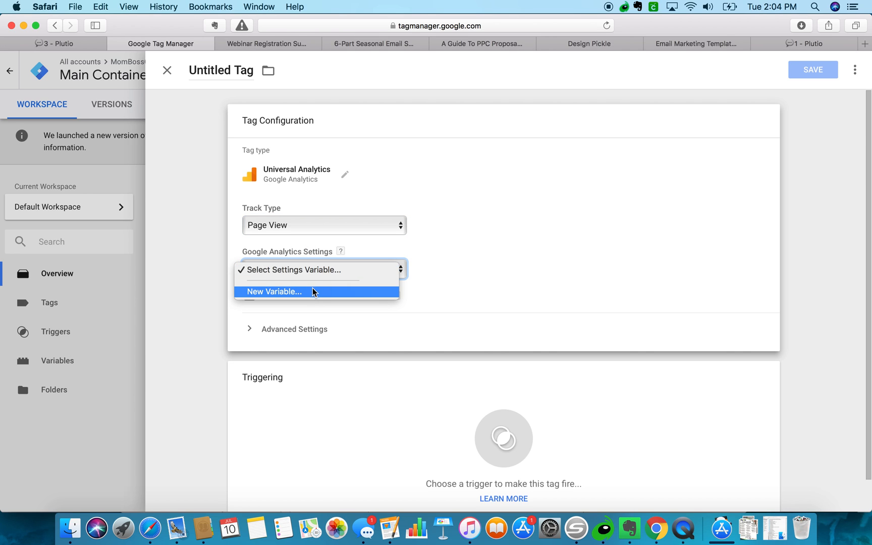
pyautogui.click(278, 293)
pyautogui.click(293, 212)
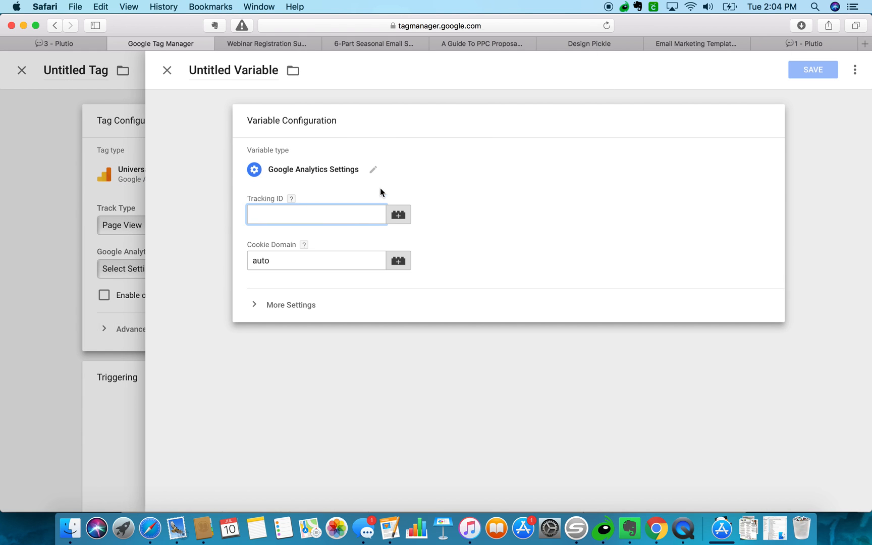
pyautogui.click(864, 44)
pyautogui.write('google.com/an')
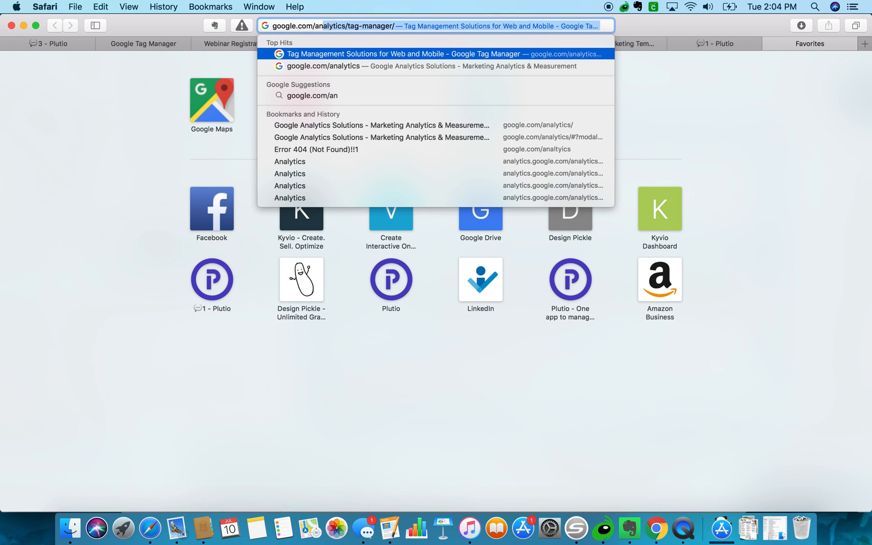
# Reach Google Analytics from its product page, sign in, and close the leftover marketing tab.
pyautogui.press('Return')
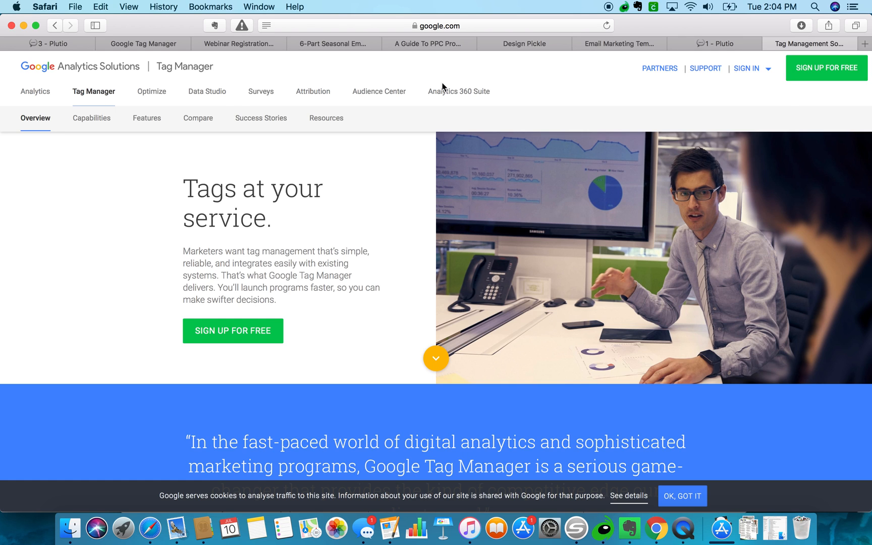
pyautogui.click(35, 92)
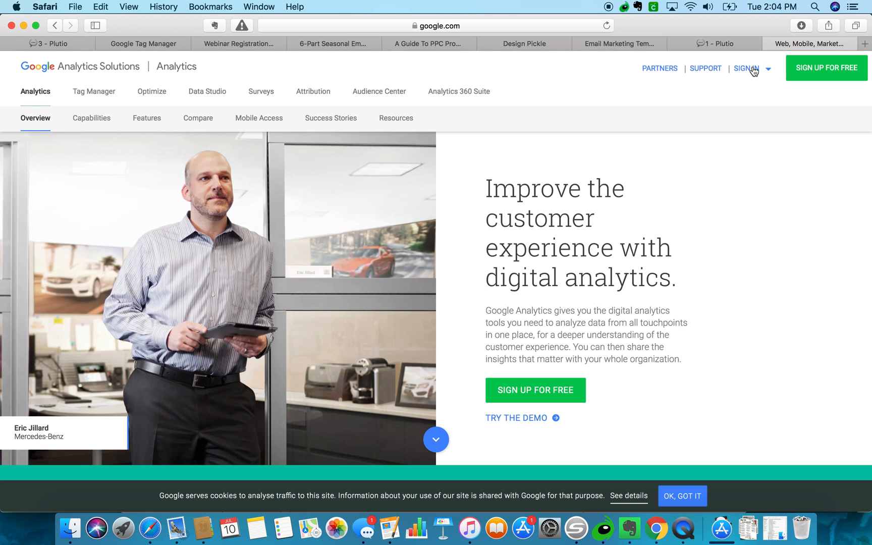
pyautogui.click(752, 69)
pyautogui.click(681, 76)
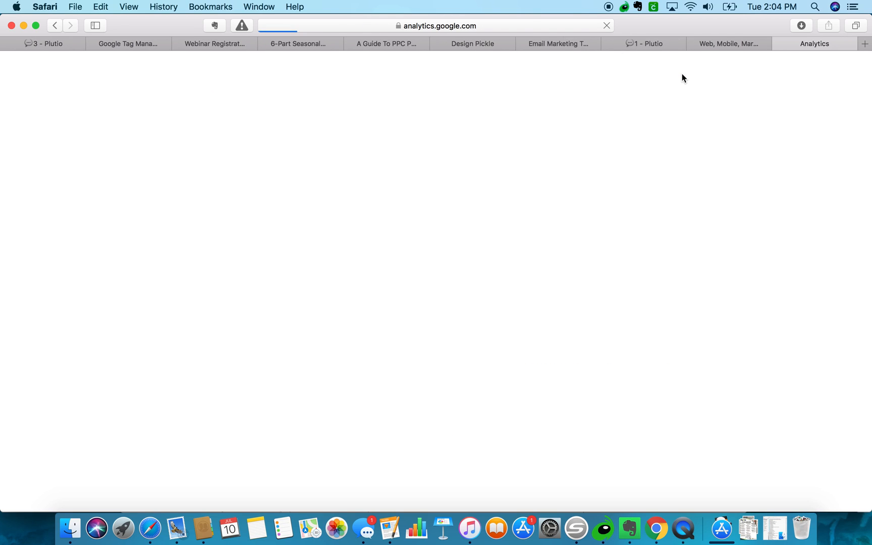
pyautogui.click(695, 44)
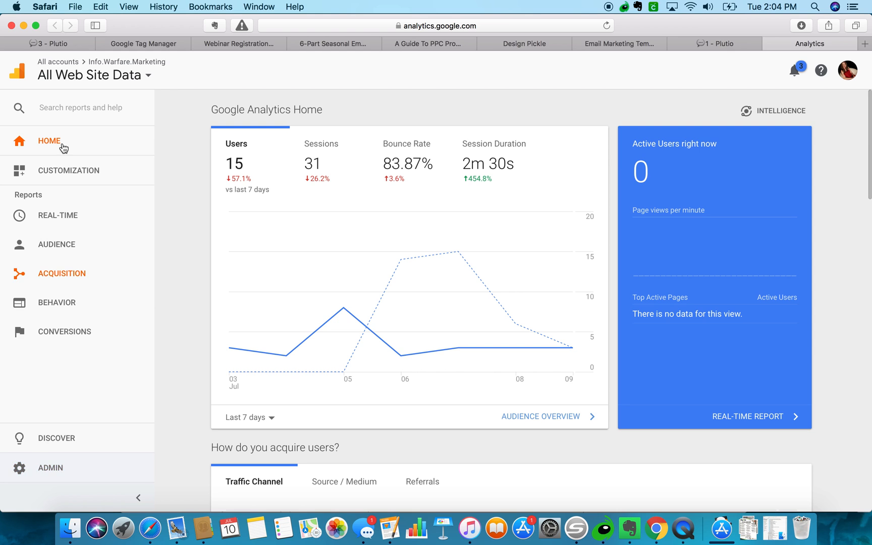
# Check the accounts list, then go to Admin and choose Create Account.
pyautogui.click(112, 64)
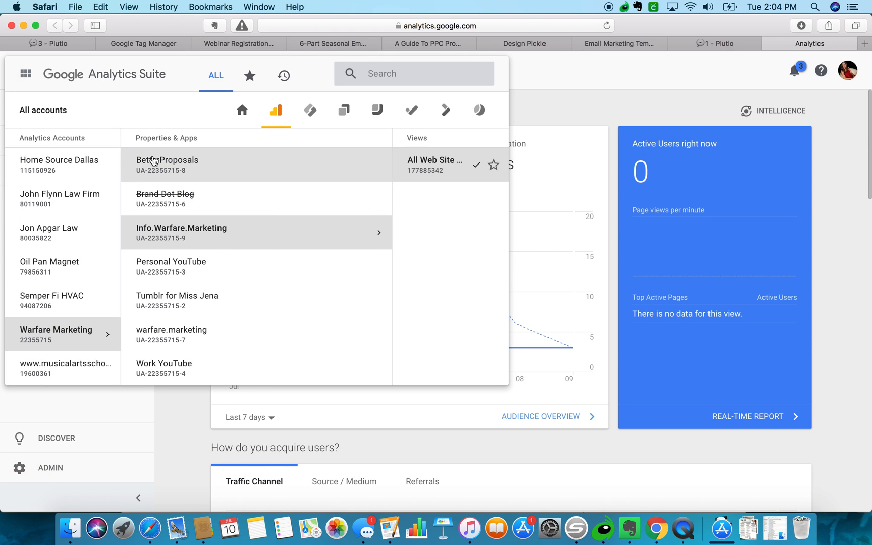
pyautogui.scroll(5, 67, 283)
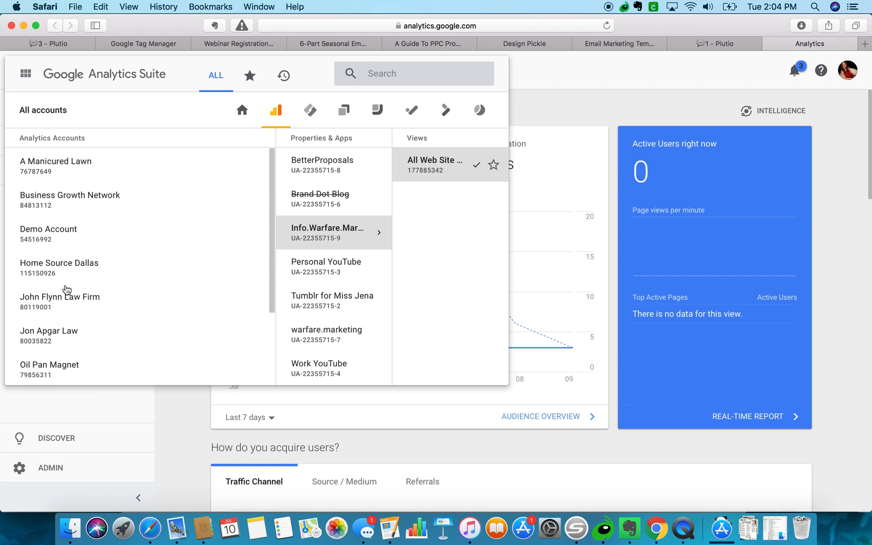
pyautogui.scroll(-5, 67, 289)
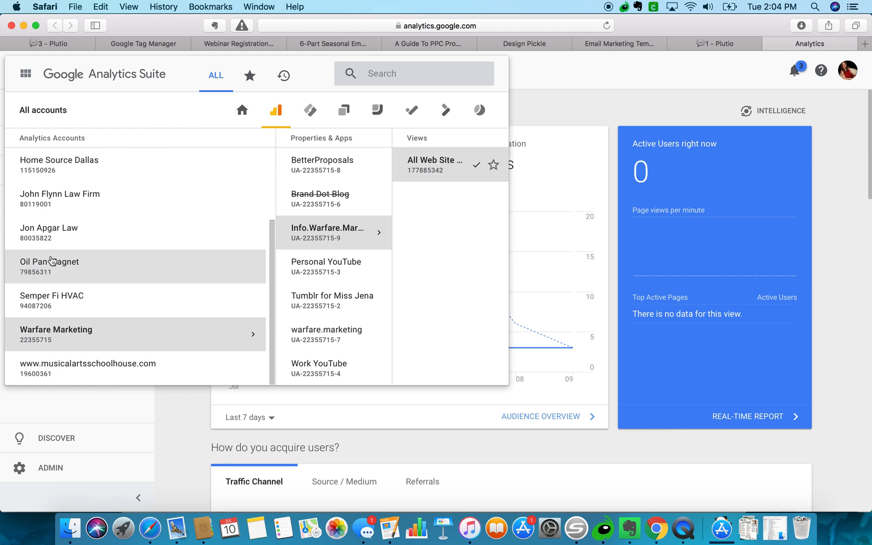
pyautogui.scroll(5, 55, 189)
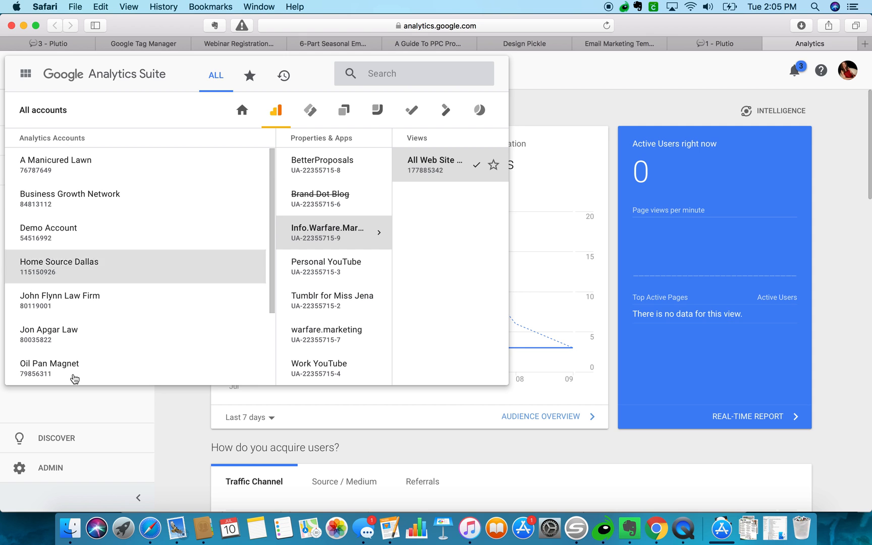
pyautogui.click(162, 420)
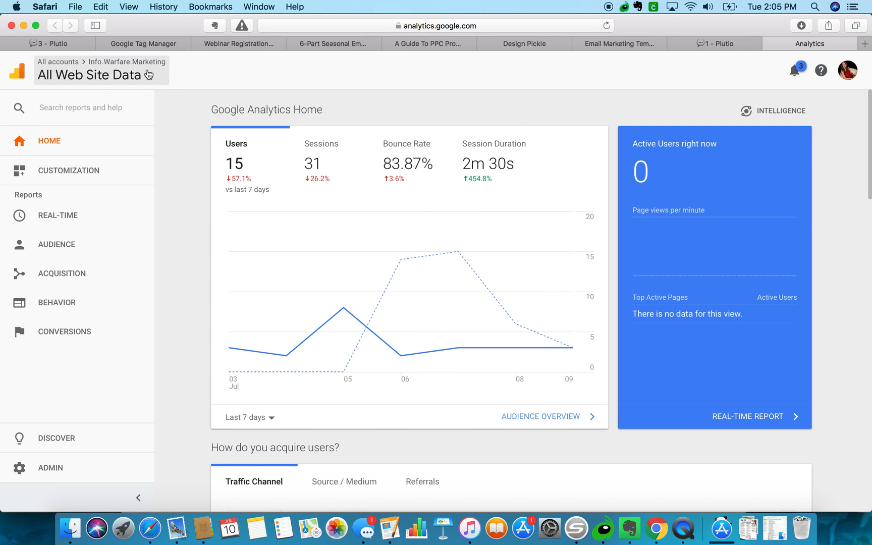
pyautogui.click(96, 85)
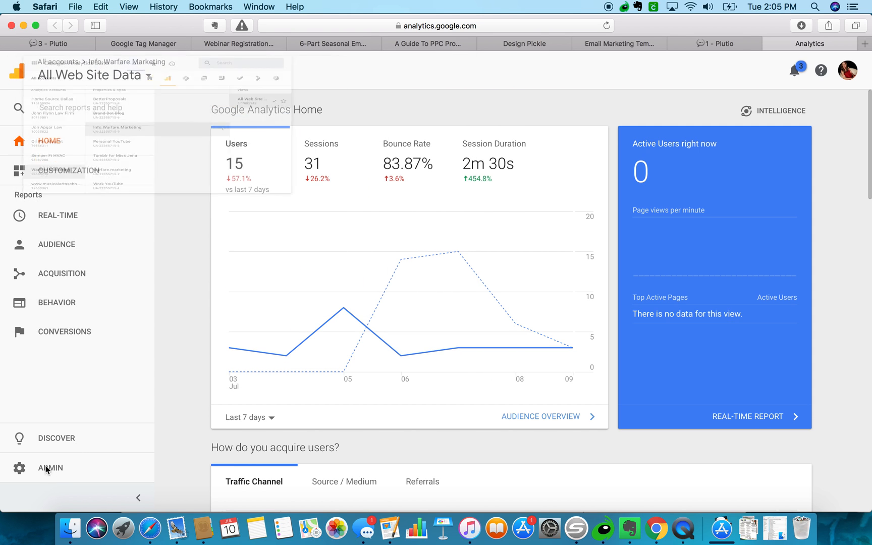
pyautogui.click(32, 467)
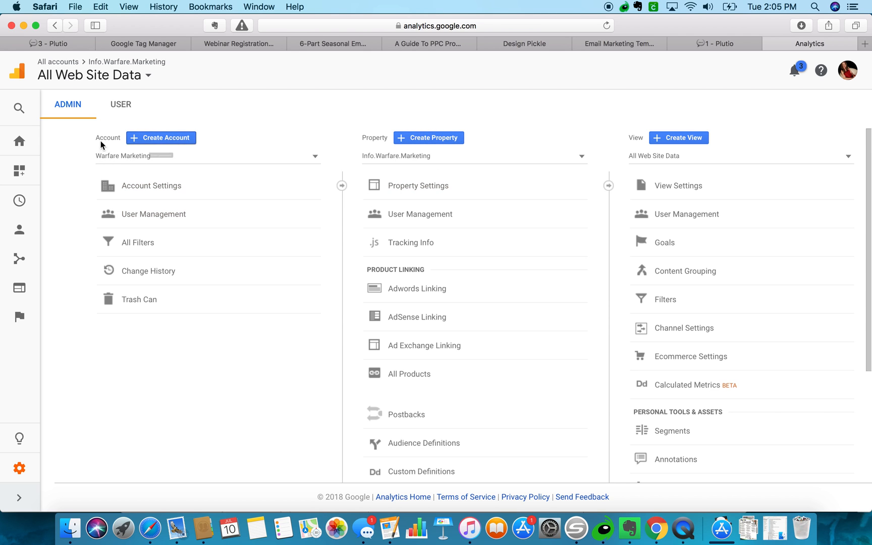
pyautogui.click(148, 138)
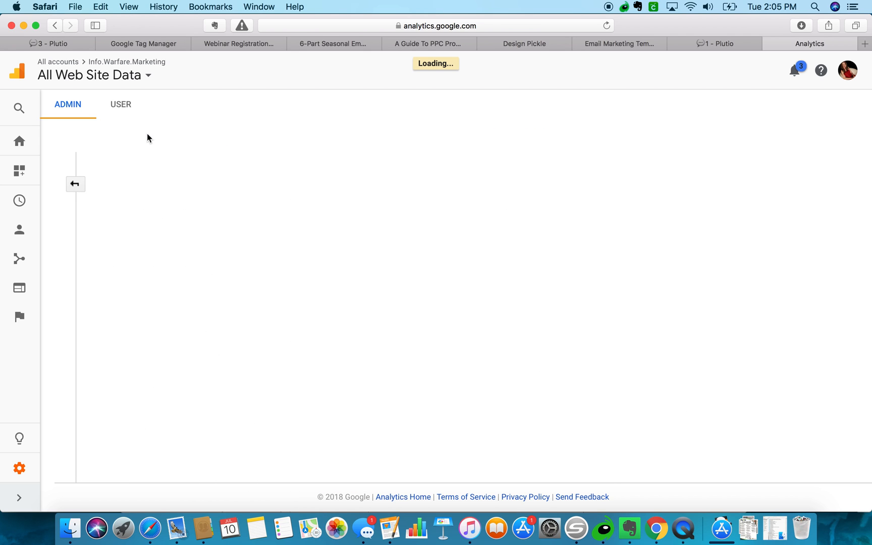
# Enter account name Mom Boss Club, its website name, and URL MomBoss.Club.
pyautogui.click(156, 280)
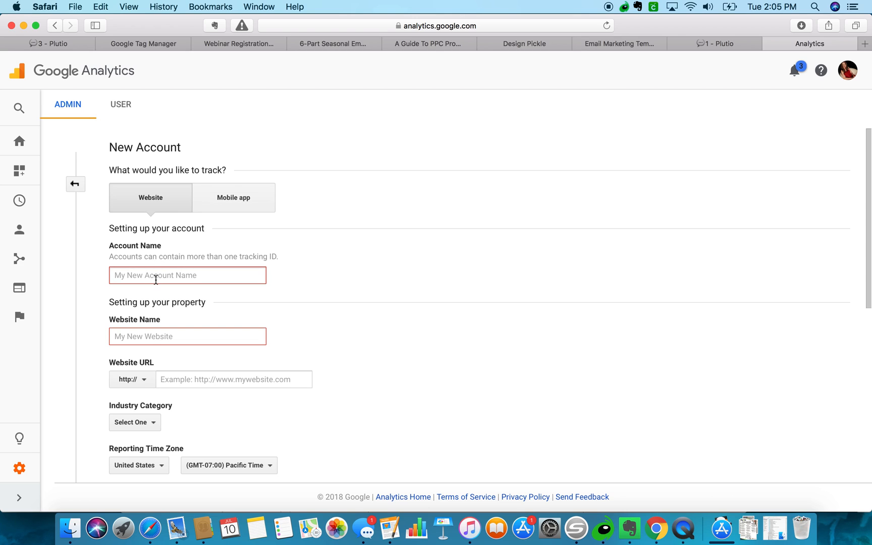
pyautogui.write('Mom Boss Club')
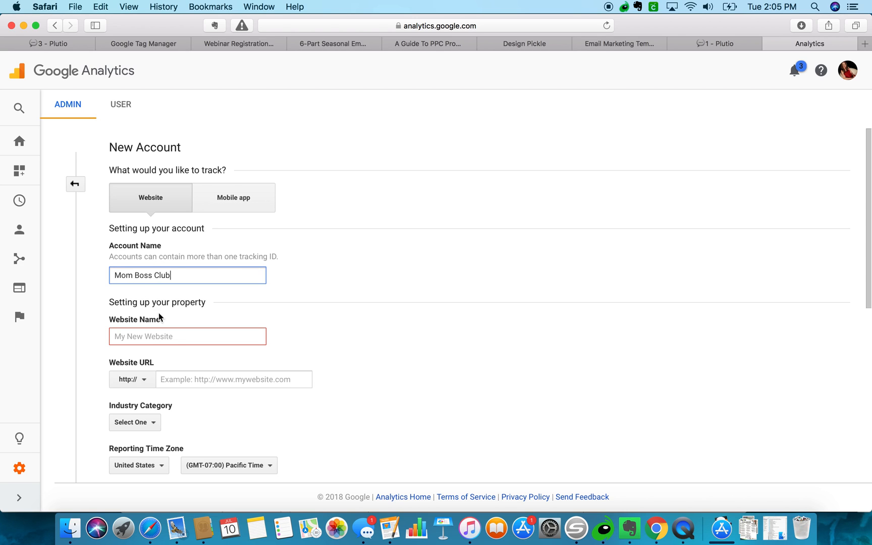
pyautogui.click(152, 342)
pyautogui.write('Mom Boss Club')
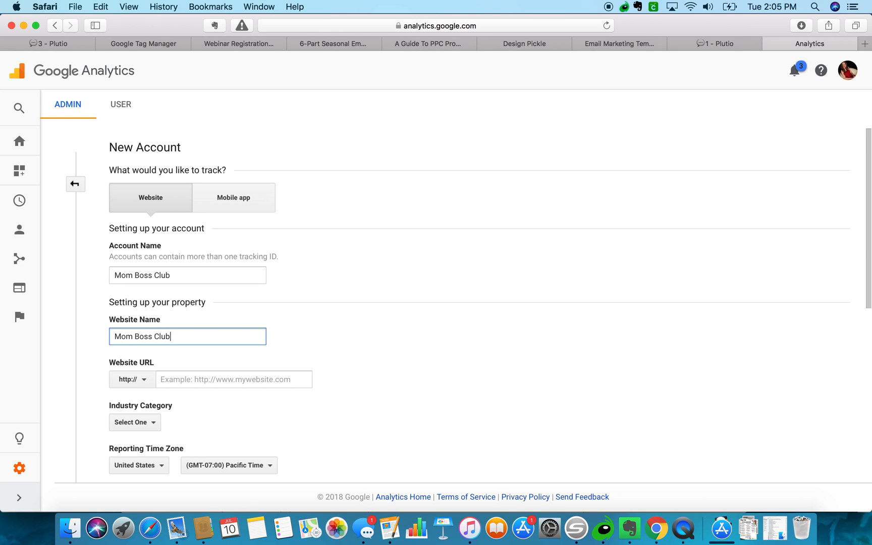
pyautogui.click(172, 380)
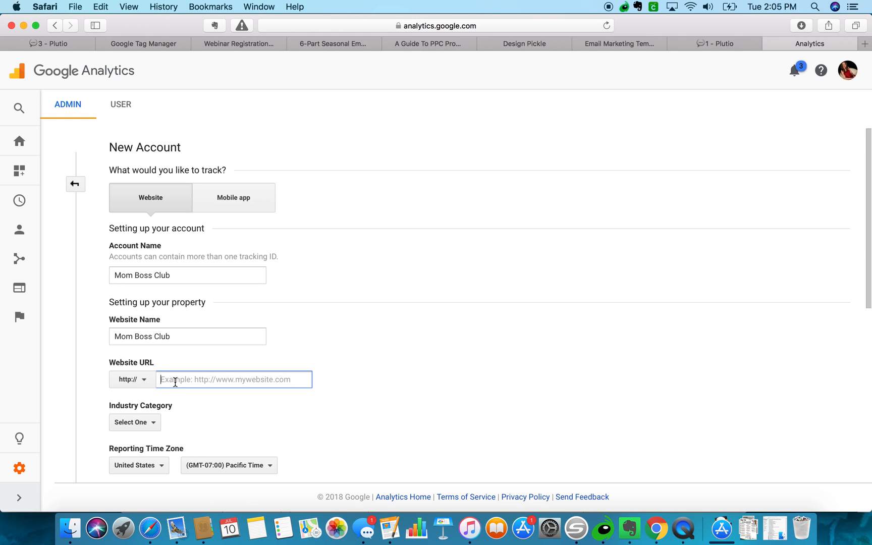
pyautogui.write('MomBoss.C')
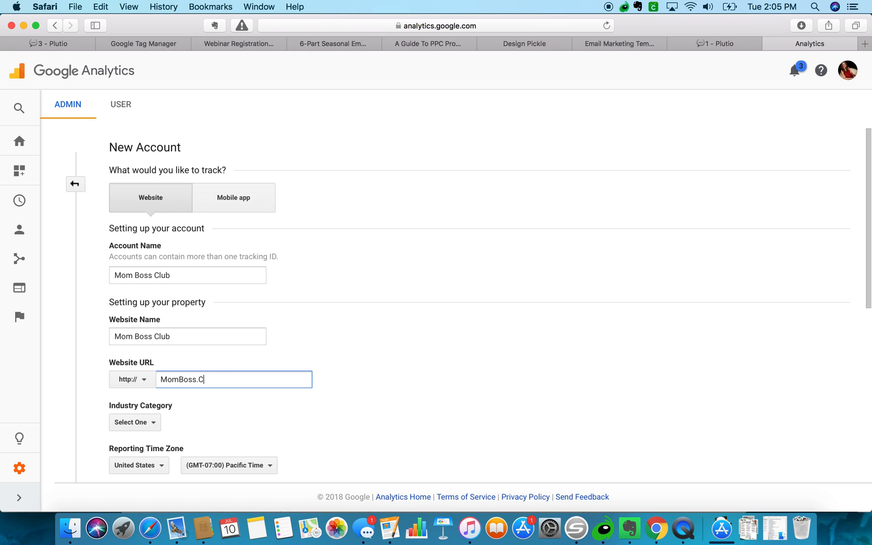
# Choose Business and Industrial Markets and (GMT-05:00) Central Time, then request the tracking ID.
pyautogui.scroll(-3, 149, 400)
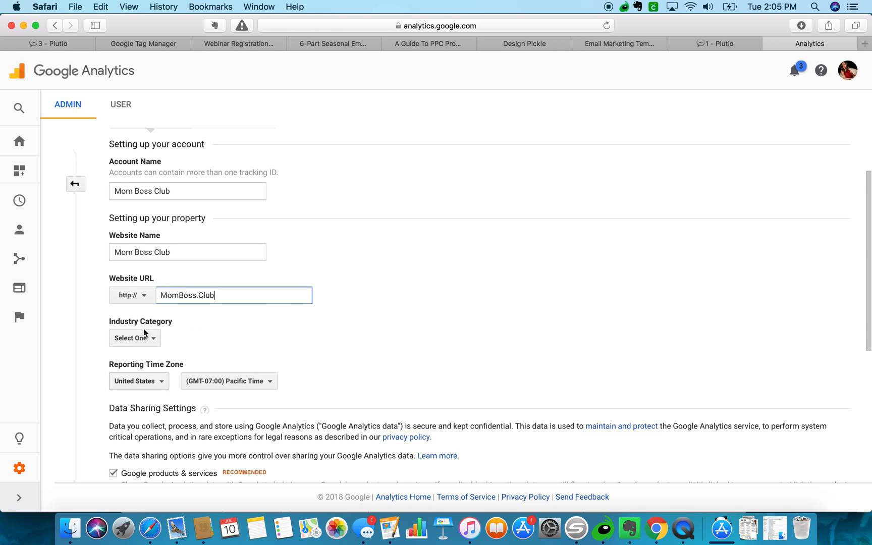
pyautogui.click(148, 337)
pyautogui.scroll(-5, 164, 325)
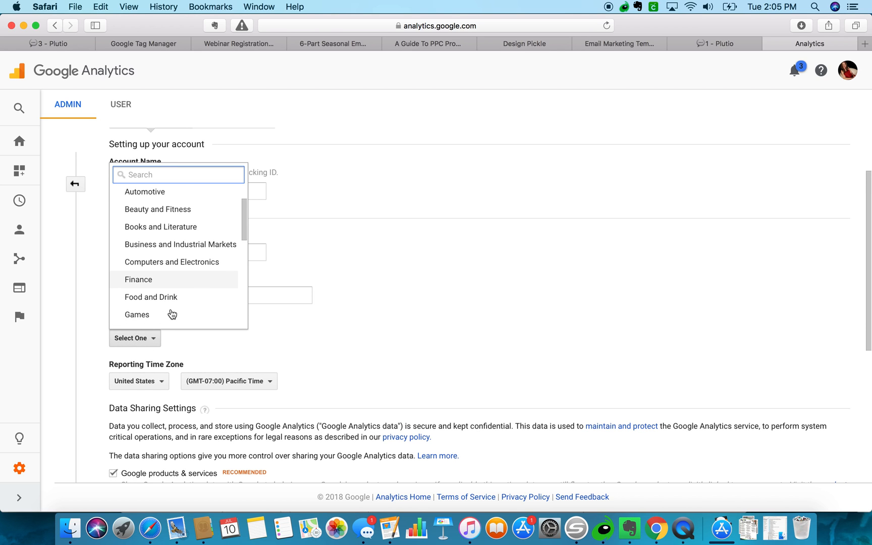
pyautogui.scroll(-5, 172, 314)
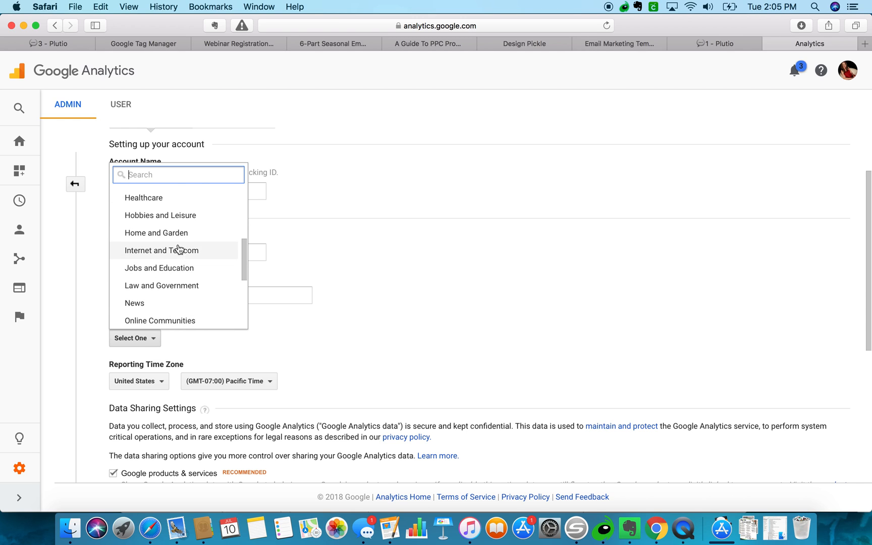
pyautogui.scroll(-1, 170, 275)
pyautogui.scroll(-7, 170, 274)
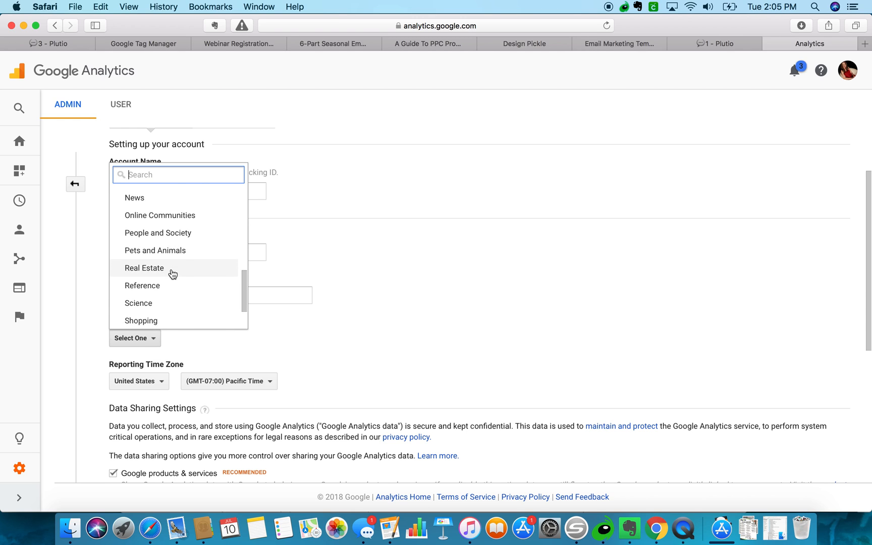
pyautogui.scroll(15, 173, 274)
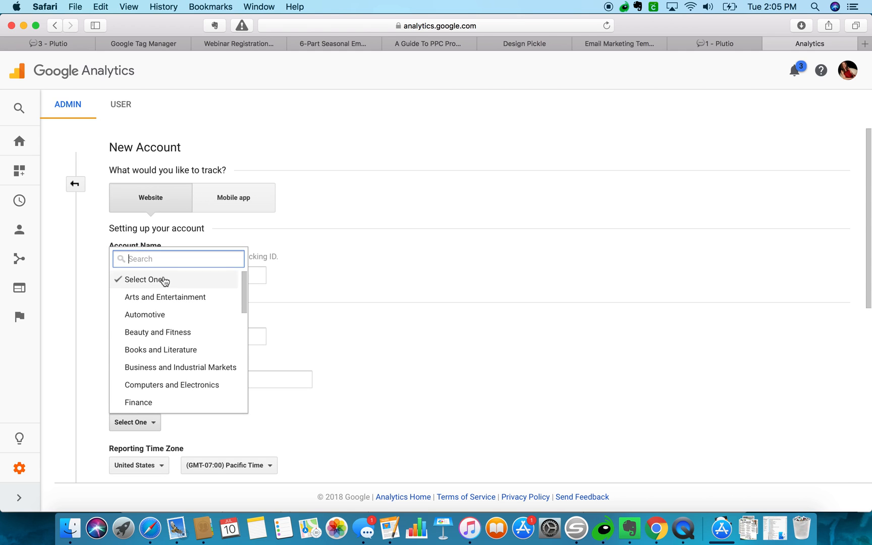
pyautogui.scroll(-1, 170, 337)
pyautogui.click(165, 357)
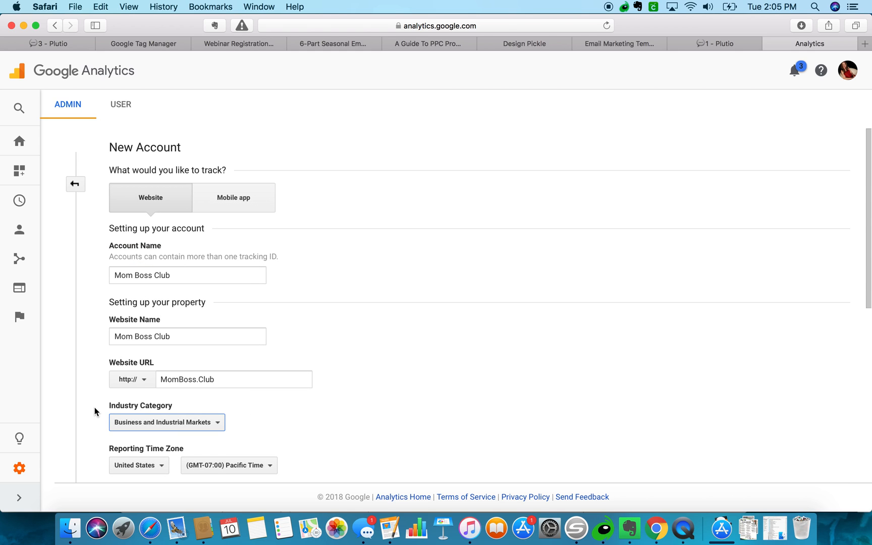
pyautogui.click(219, 466)
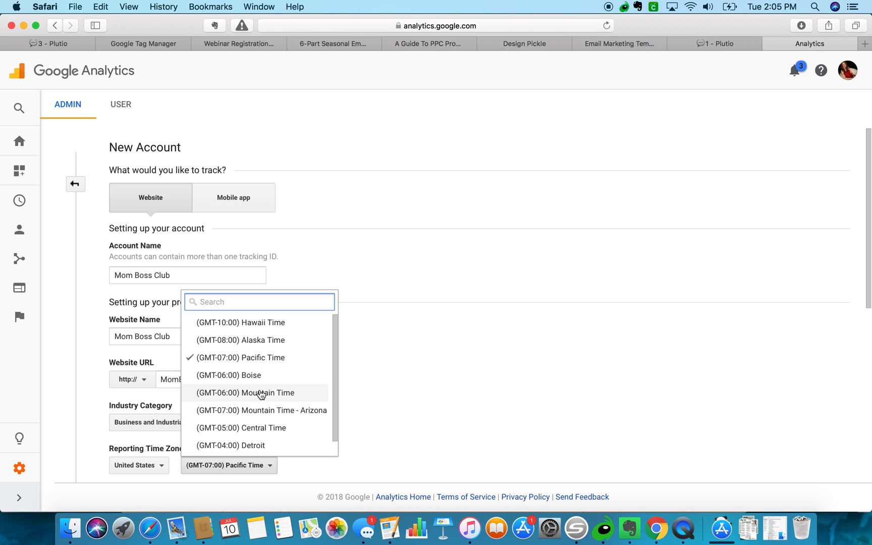
pyautogui.click(253, 428)
pyautogui.scroll(-5, 341, 424)
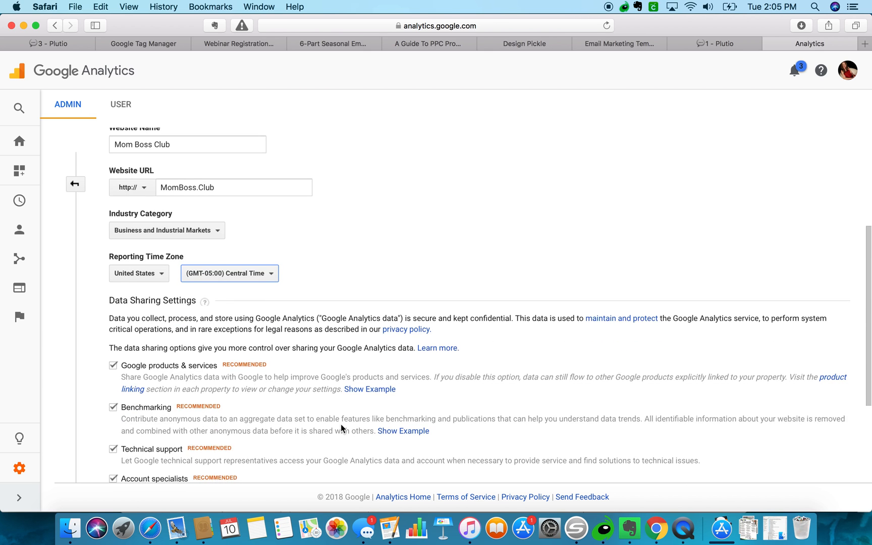
pyautogui.scroll(-3, 341, 428)
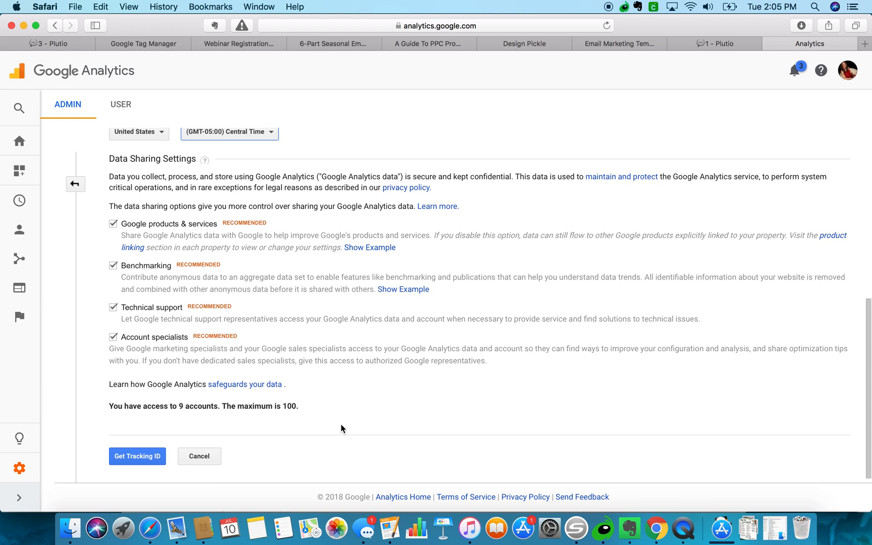
pyautogui.click(137, 459)
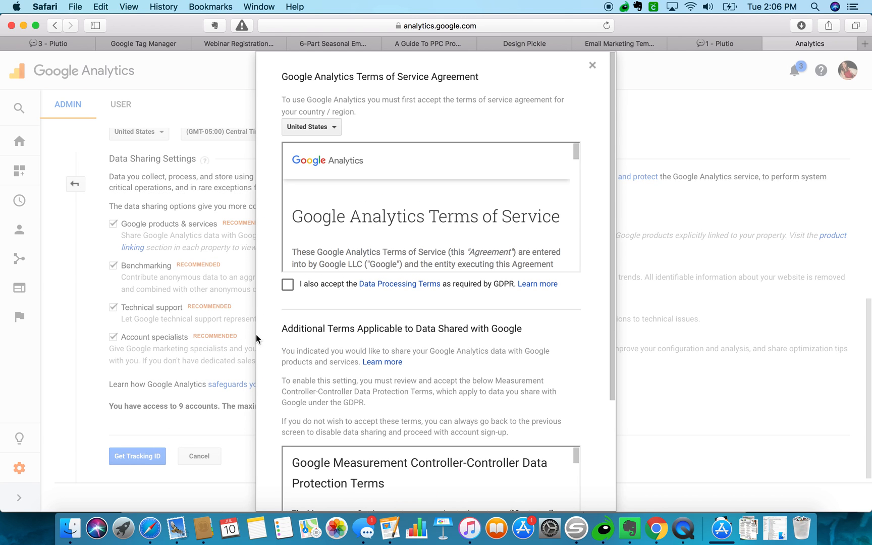
# Accept both data protection terms to create the account, then select its new tracking ID.
pyautogui.click(288, 284)
pyautogui.scroll(-5, 302, 313)
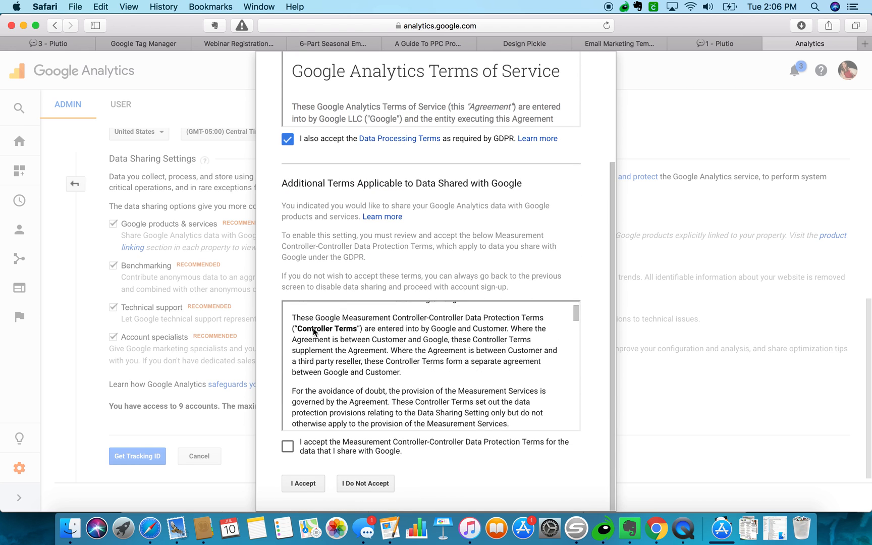
pyautogui.click(288, 446)
pyautogui.click(302, 483)
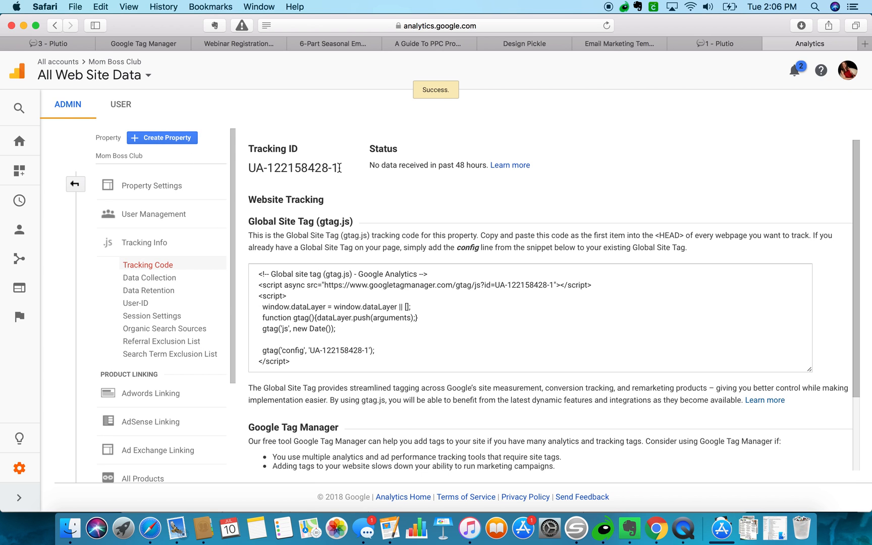
pyautogui.moveTo(340, 168); pyautogui.dragTo(251, 168)
pyautogui.press('super+c')
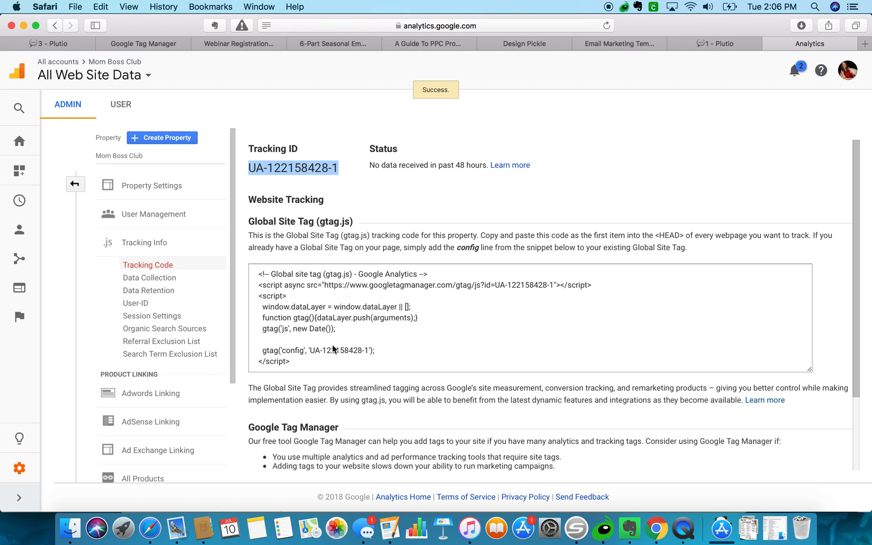
# Paste the tracking ID into the analytics variable and save it as Google Analytics Settings.
pyautogui.click(714, 45)
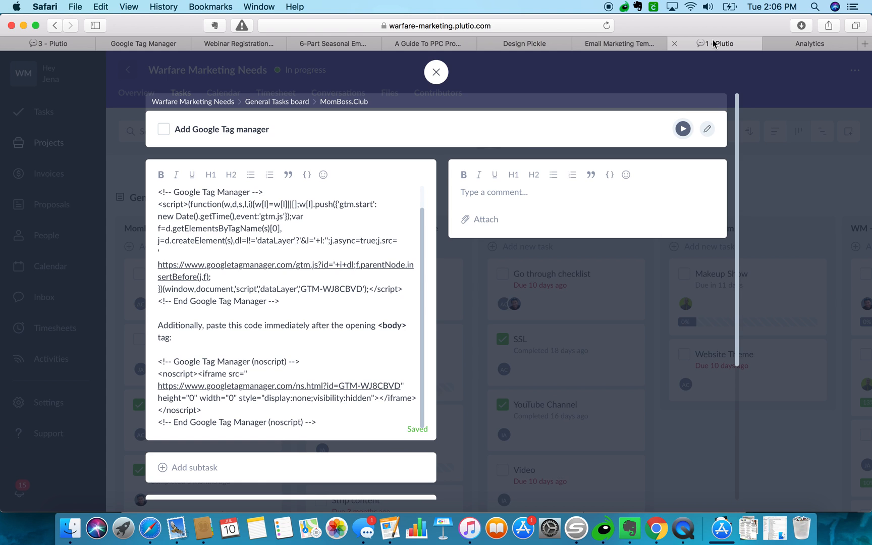
pyautogui.click(243, 45)
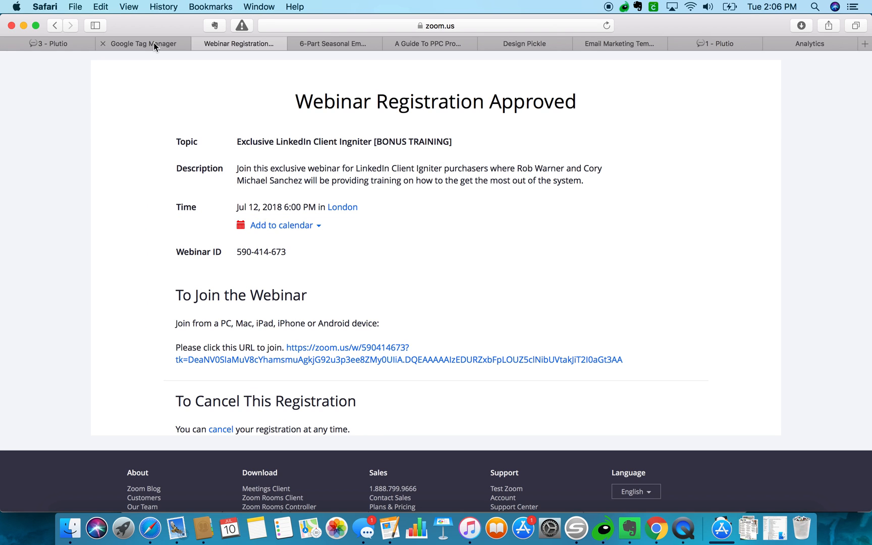
pyautogui.click(153, 43)
pyautogui.press('super+v')
pyautogui.click(359, 263)
pyautogui.click(259, 308)
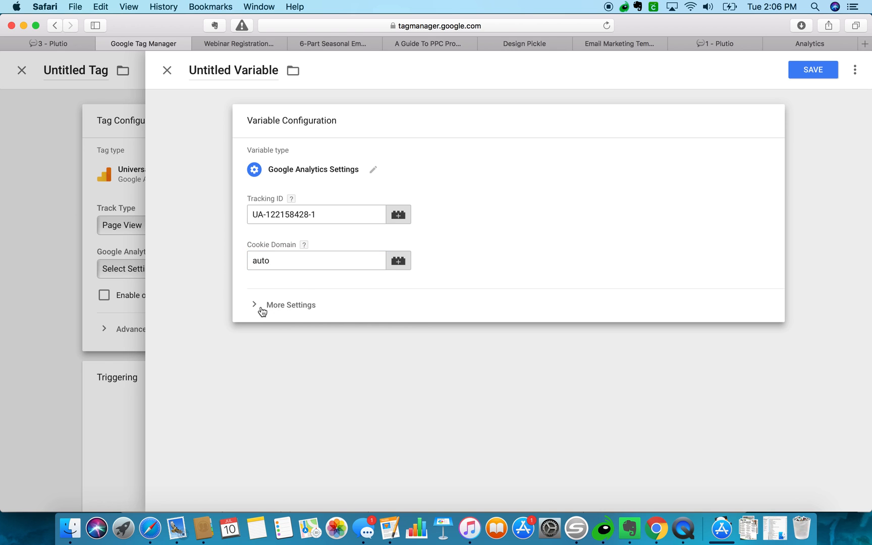
pyautogui.scroll(-2, 408, 336)
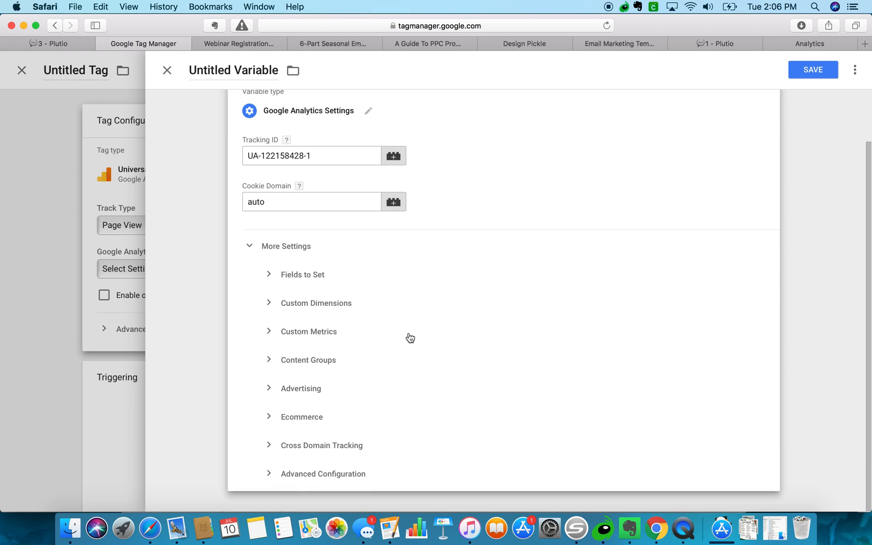
pyautogui.scroll(2, 394, 334)
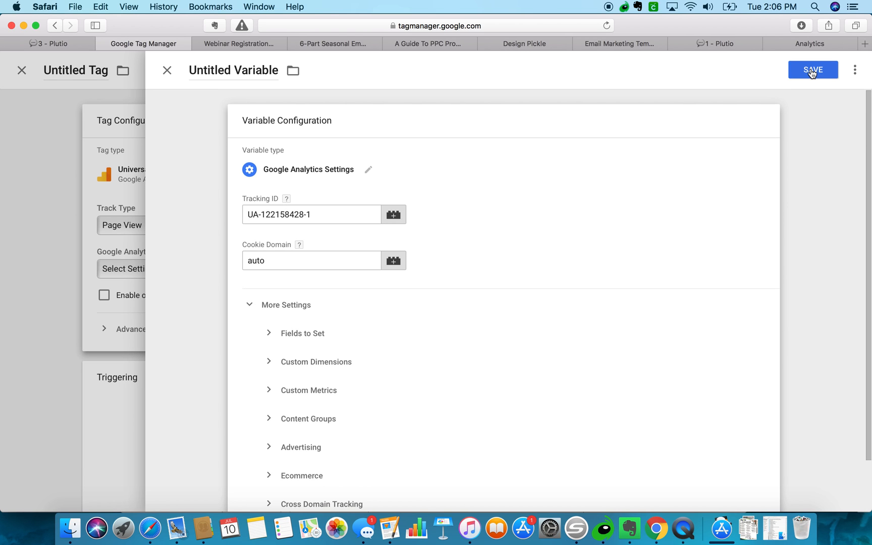
pyautogui.click(812, 70)
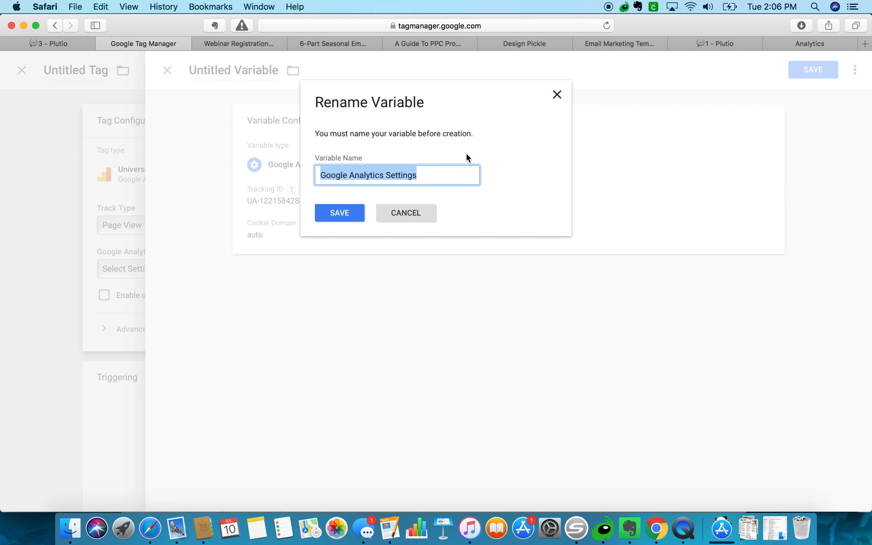
pyautogui.click(339, 214)
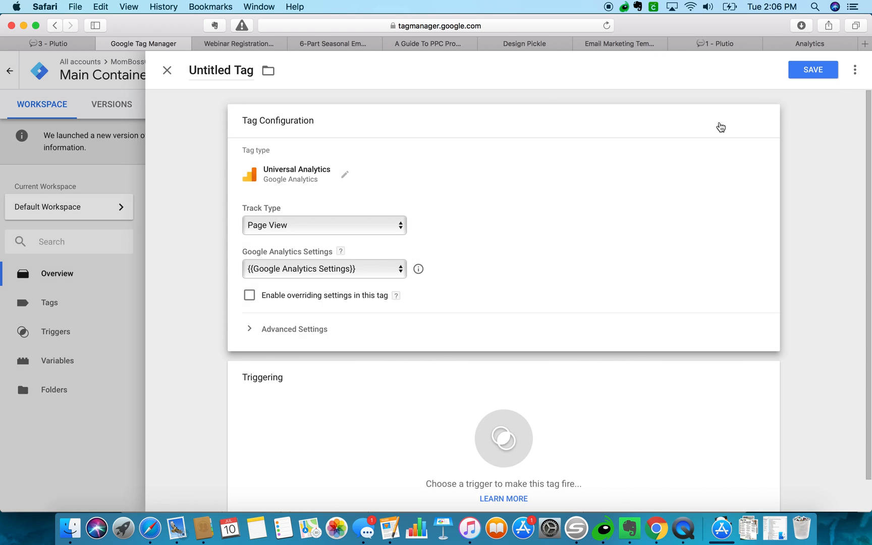
# Add the All Pages trigger and save the tag as Universal Analytics.
pyautogui.scroll(-2, 509, 265)
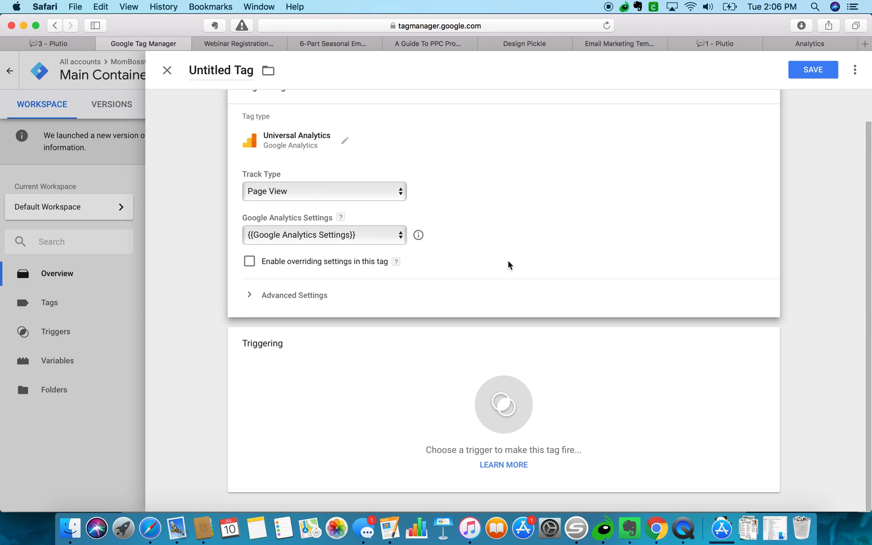
pyautogui.click(504, 348)
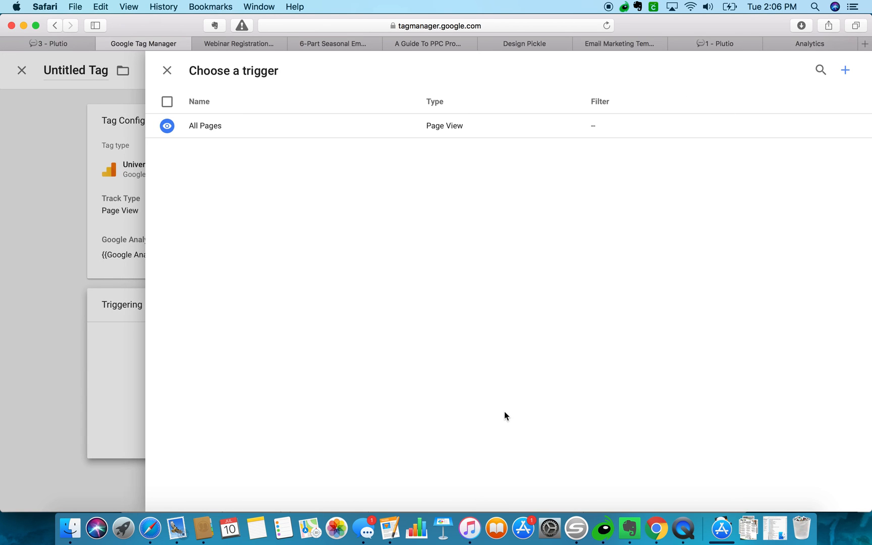
pyautogui.click(167, 126)
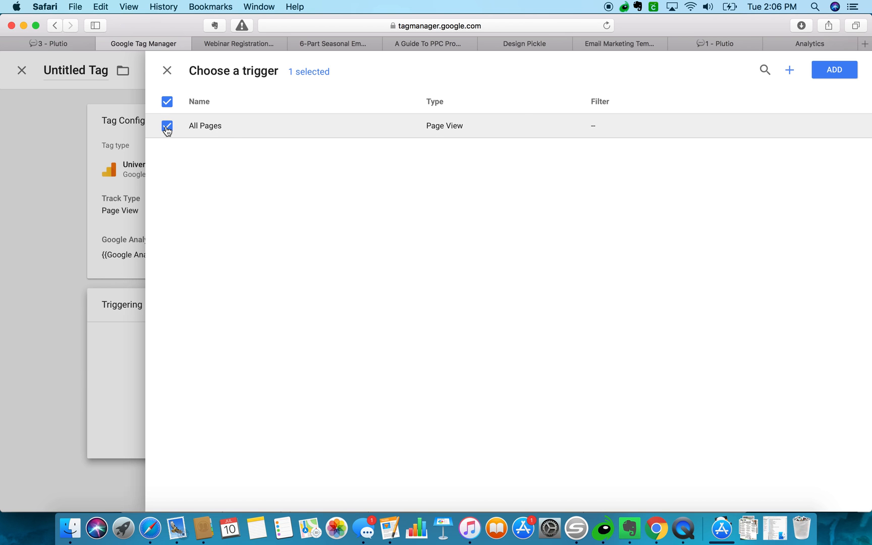
pyautogui.click(833, 71)
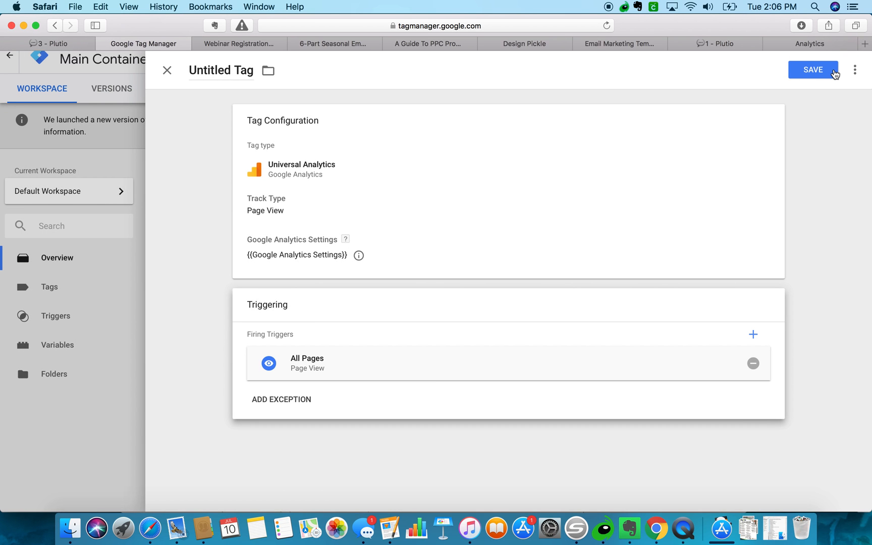
pyautogui.click(811, 71)
pyautogui.click(344, 214)
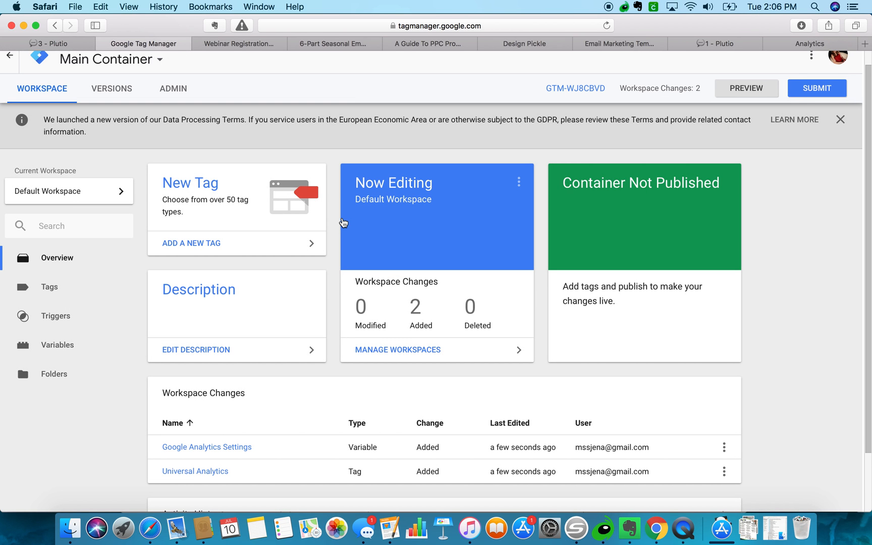
# Load business.facebook.com in the browser.
pyautogui.click(822, 44)
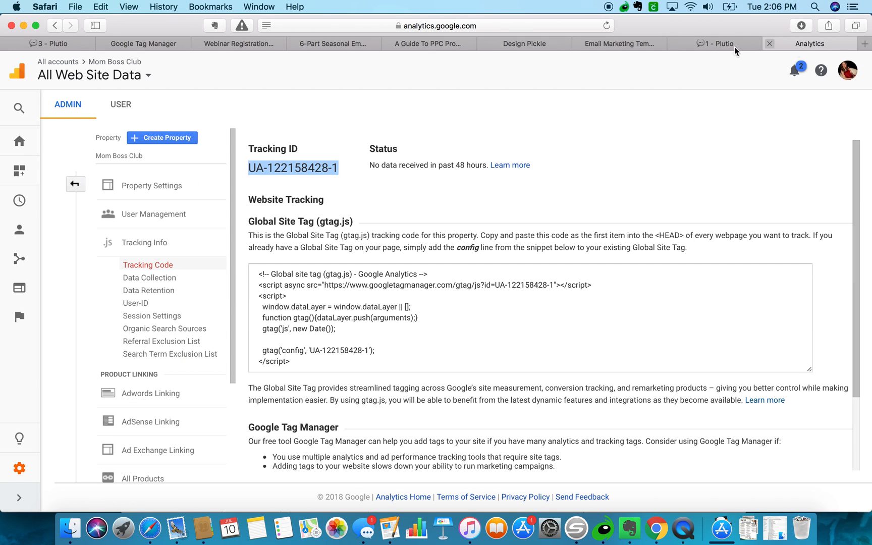
pyautogui.click(522, 25)
pyautogui.write('bus')
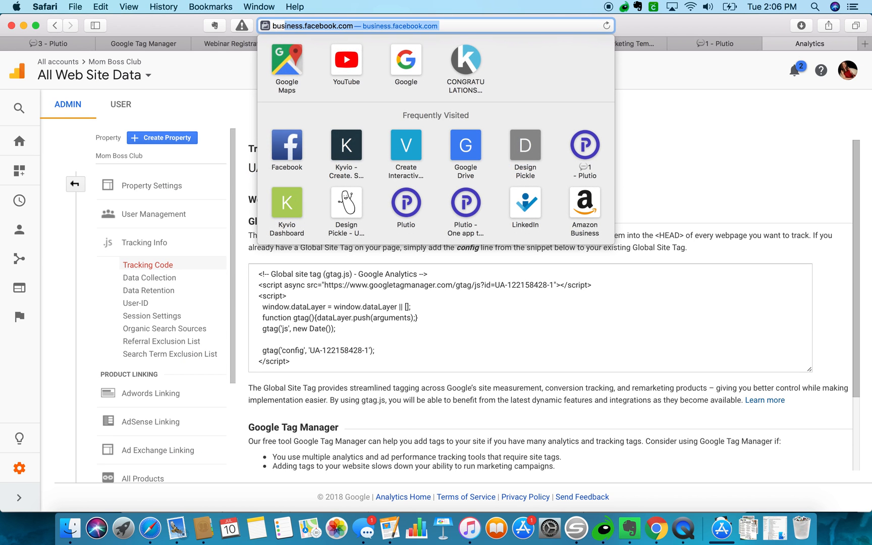
pyautogui.press('Return')
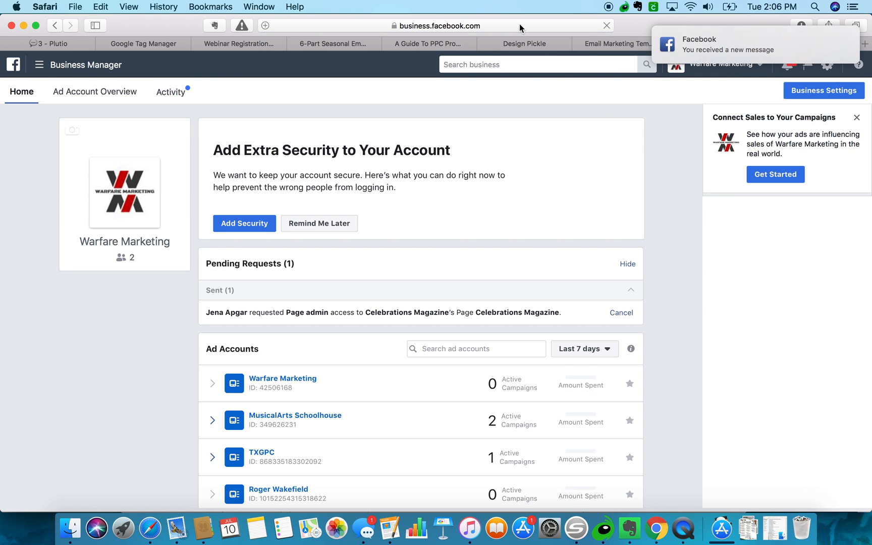
# Expand Pages, briefly view MomBoss.Club, then open Ads Manager for Warfare Marketing.
pyautogui.scroll(-1, 242, 226)
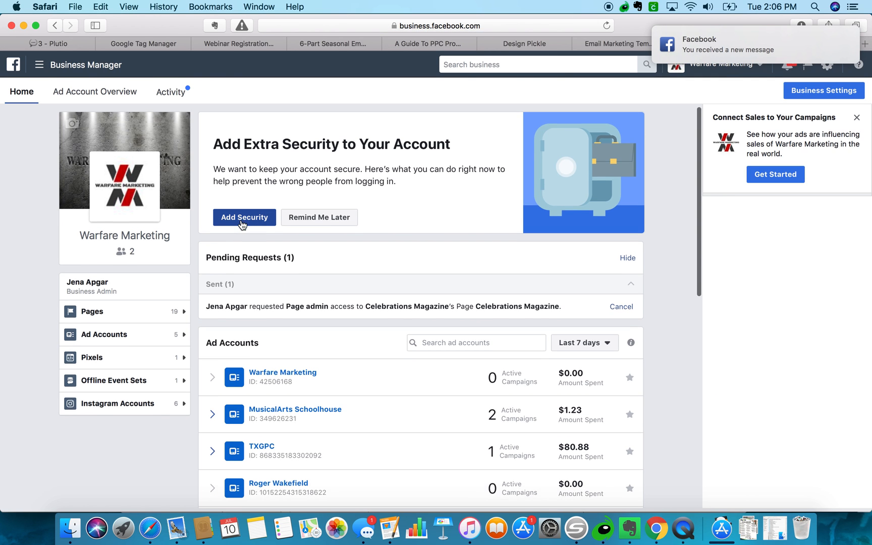
pyautogui.click(129, 309)
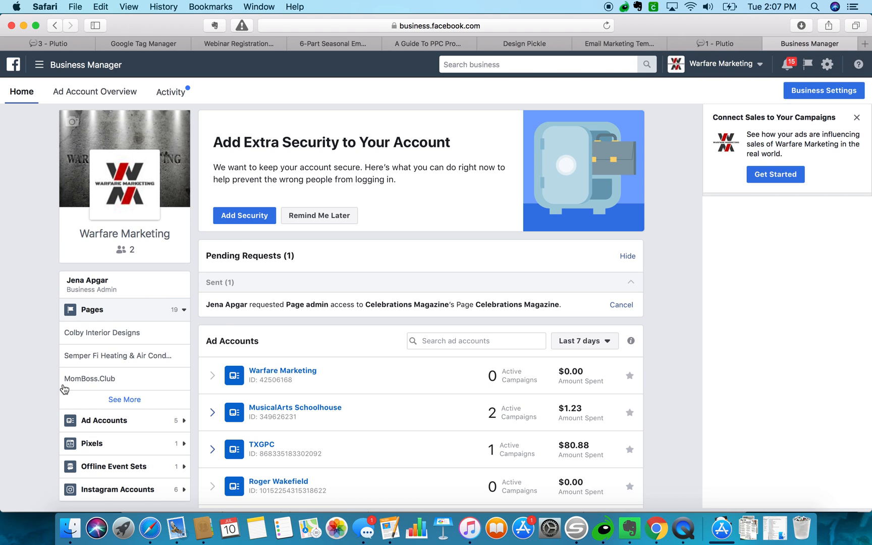
pyautogui.click(78, 382)
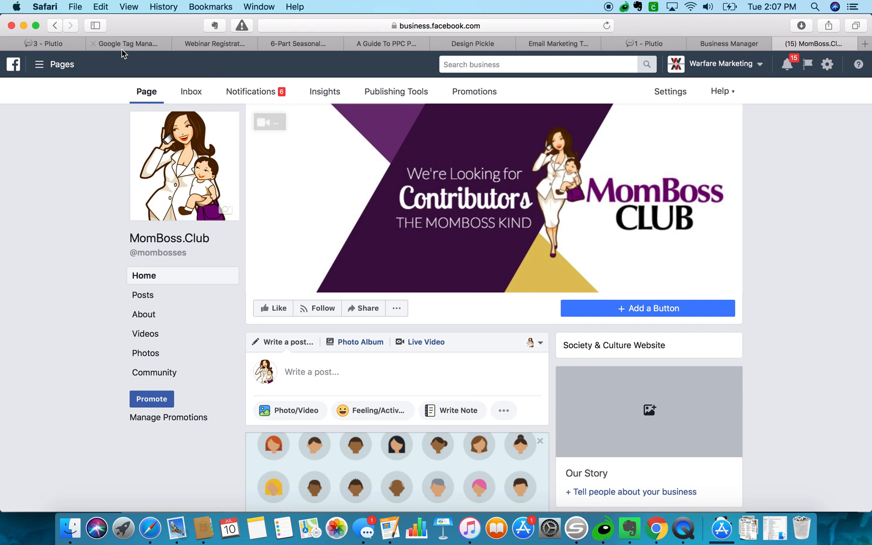
pyautogui.click(56, 26)
pyautogui.scroll(-5, 231, 269)
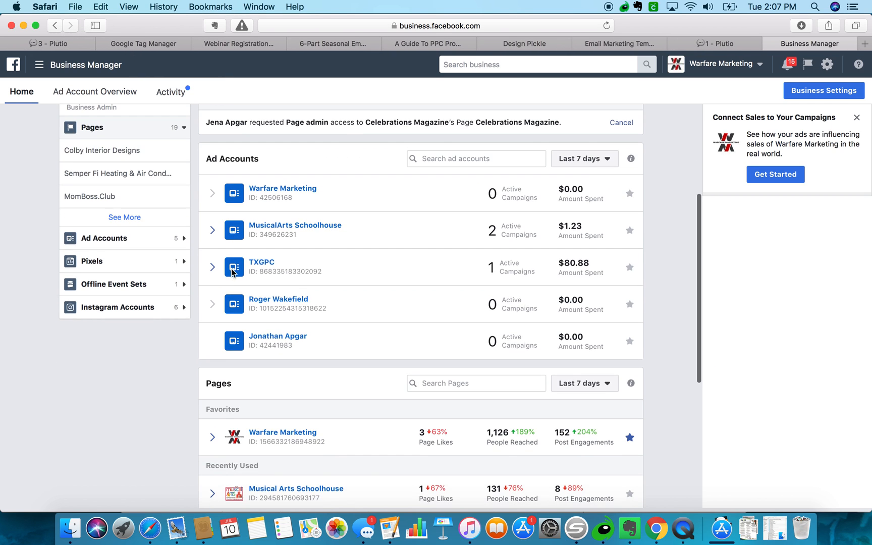
pyautogui.click(280, 192)
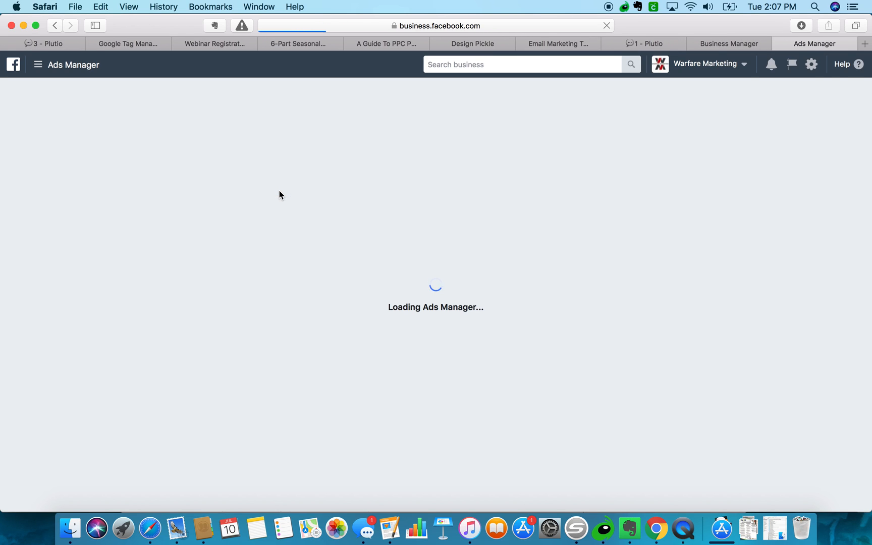
# Open the Warfare Marketing account's Audiences and check the ad account switcher.
pyautogui.click(38, 67)
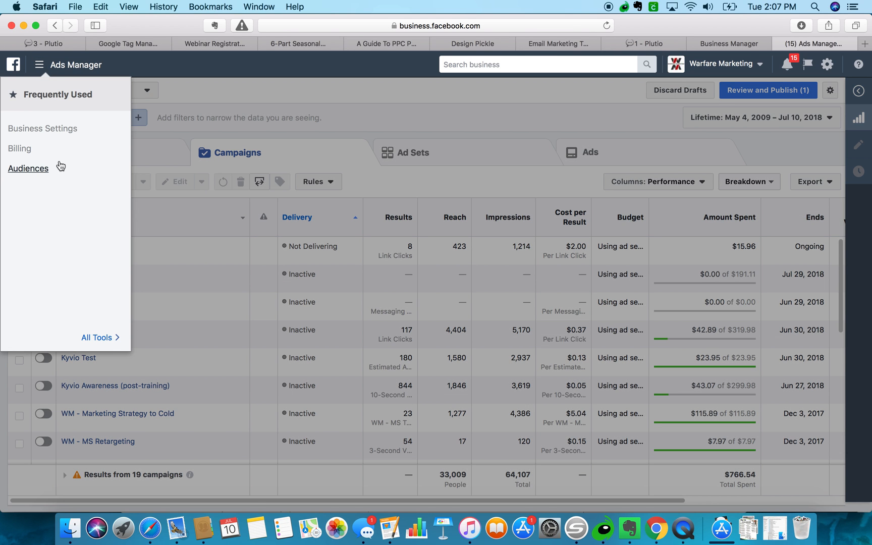
pyautogui.click(39, 171)
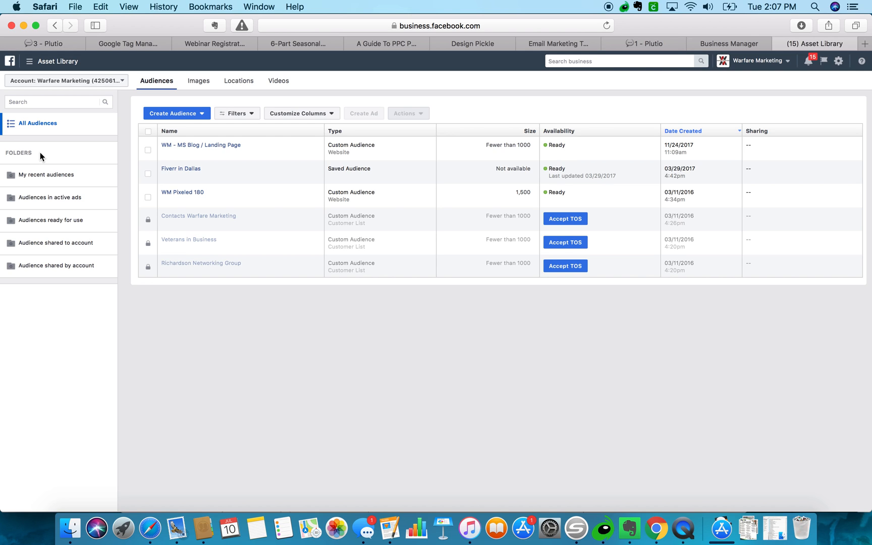
pyautogui.click(98, 80)
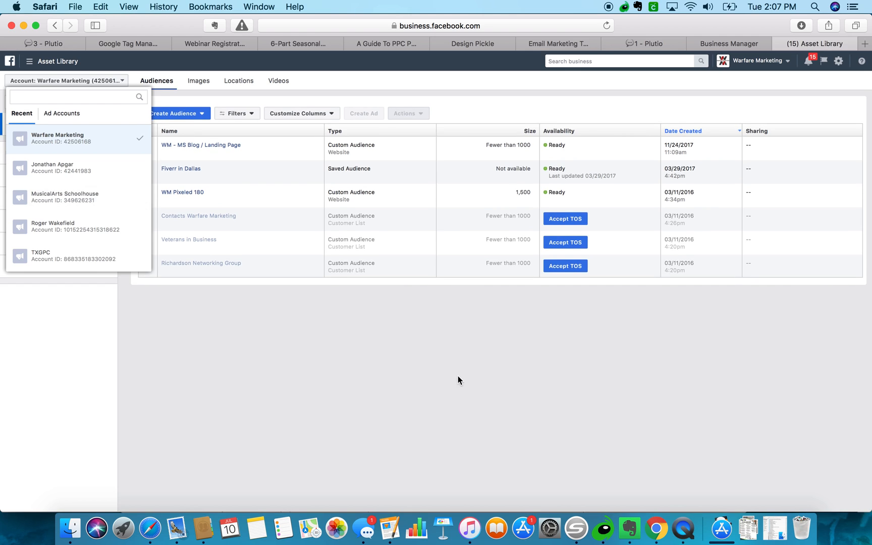
pyautogui.click(458, 377)
# Check notifications, ad tools and account list, then return to the Business Manager home.
pyautogui.click(811, 61)
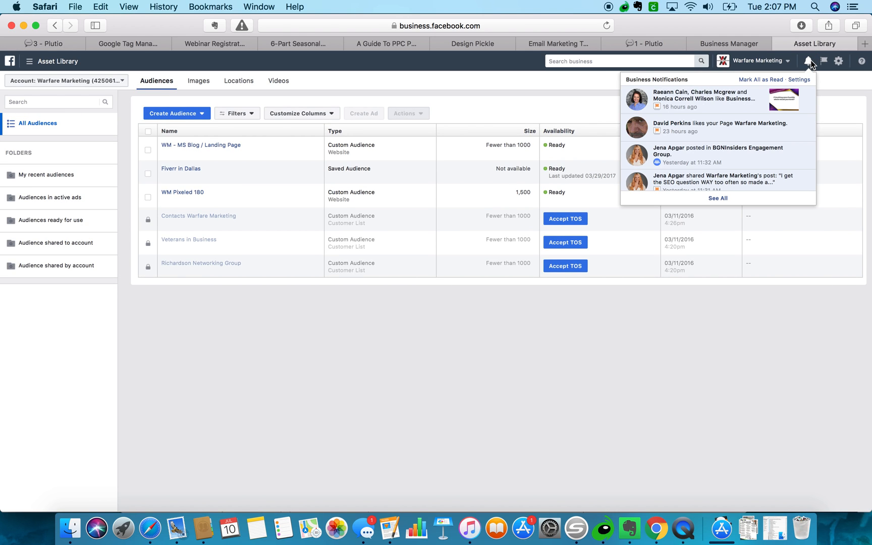
pyautogui.click(809, 61)
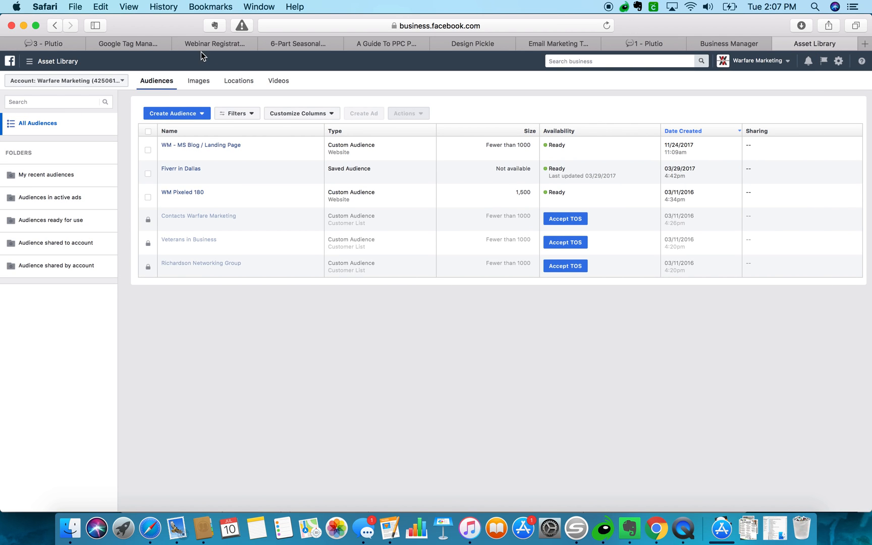
pyautogui.click(29, 63)
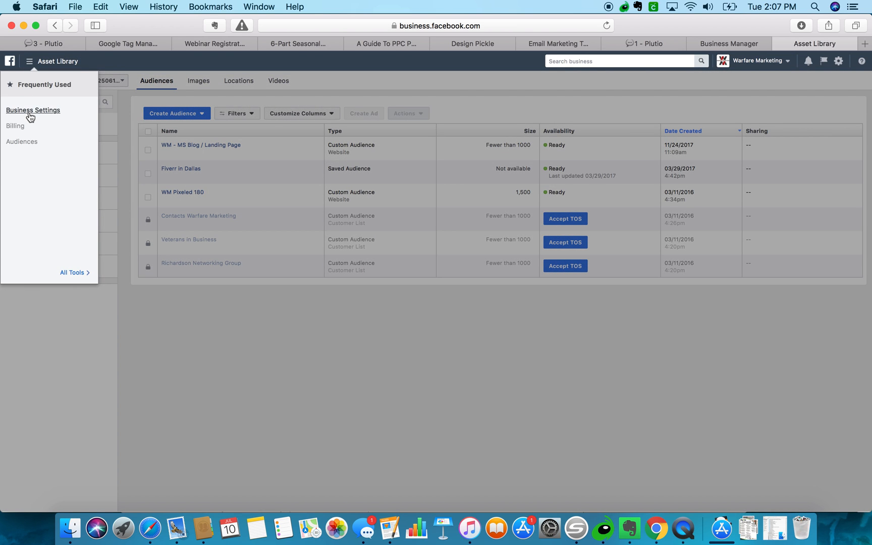
pyautogui.click(29, 66)
pyautogui.click(17, 82)
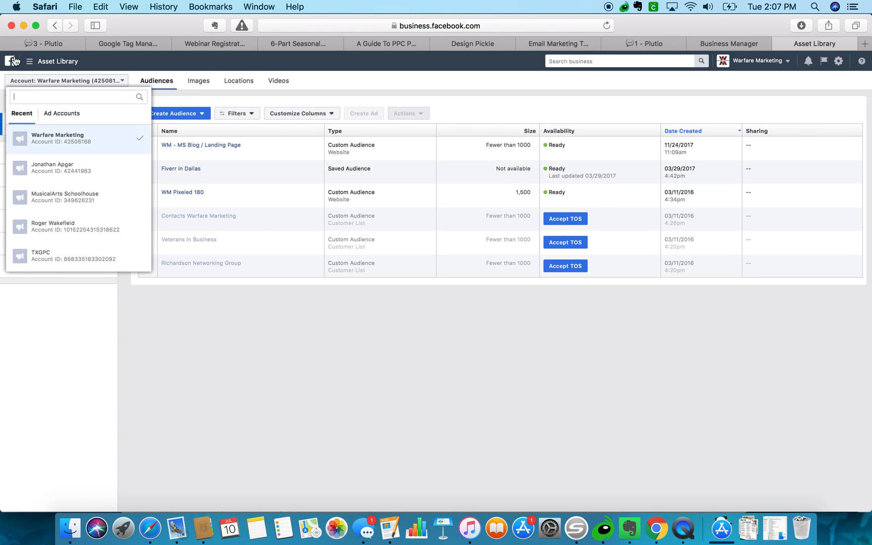
pyautogui.click(15, 61)
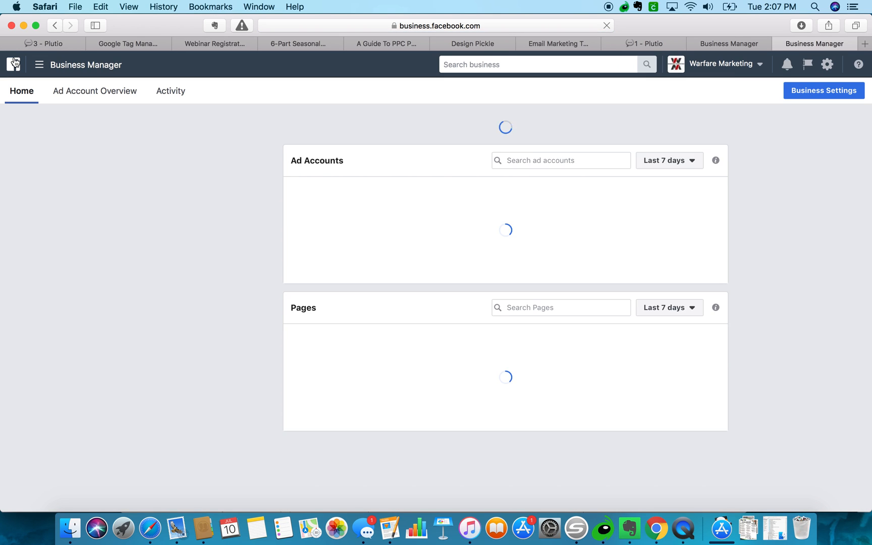
# Show all managed pages, expand MomBoss.Club and open its Page in a new tab.
pyautogui.scroll(-3, 309, 212)
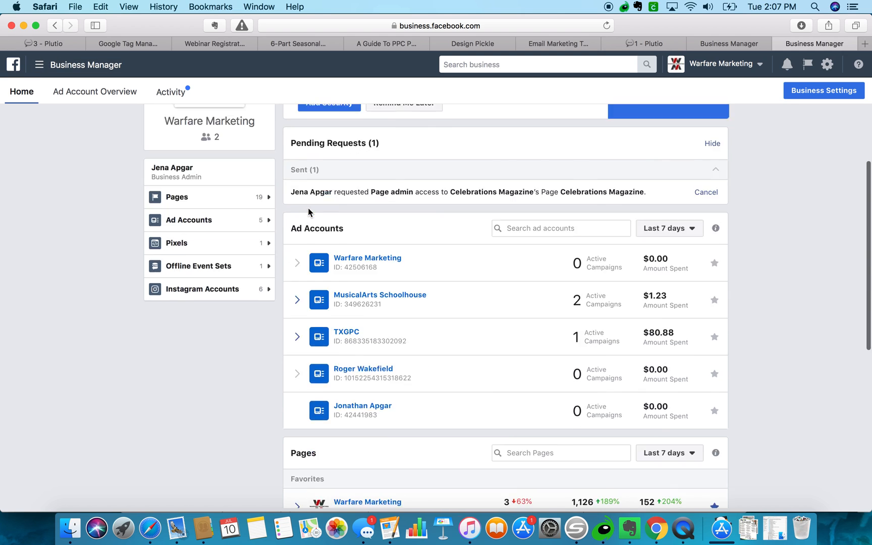
pyautogui.scroll(-9, 309, 212)
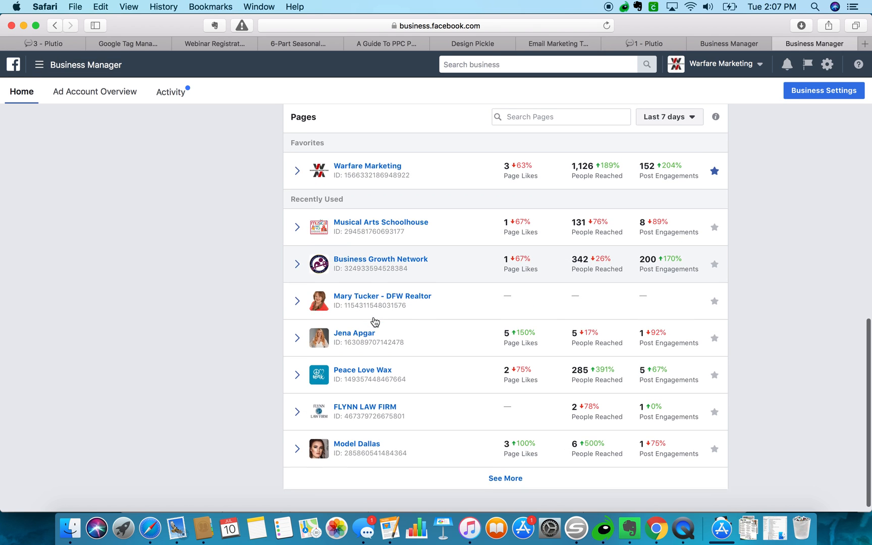
pyautogui.click(505, 479)
pyautogui.scroll(-5, 497, 486)
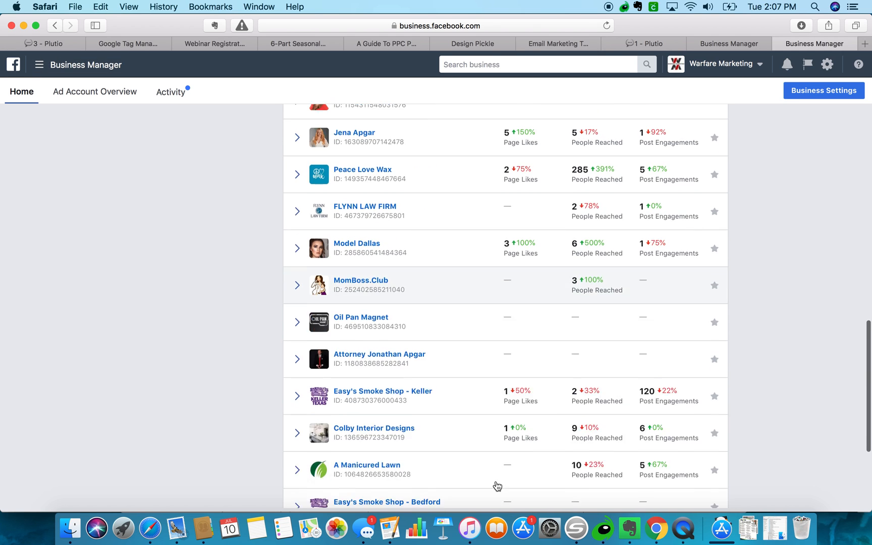
pyautogui.scroll(-1, 497, 486)
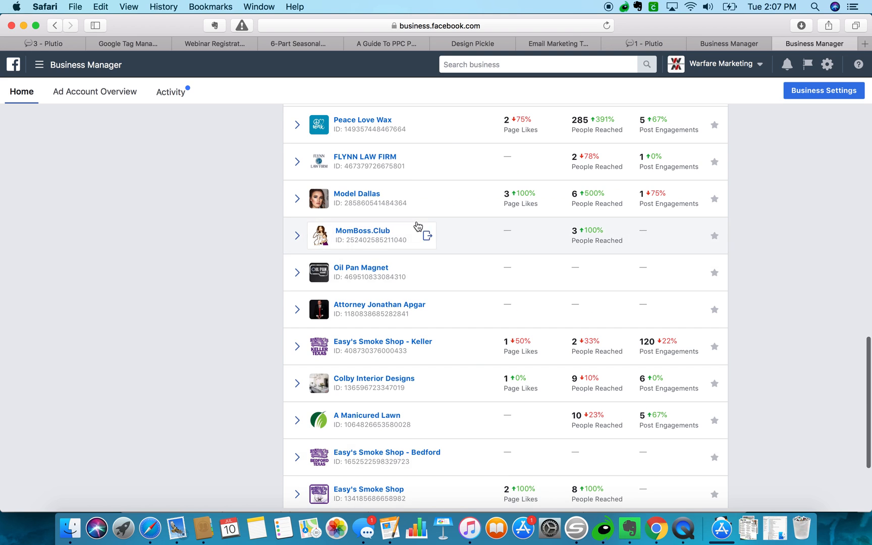
pyautogui.click(493, 234)
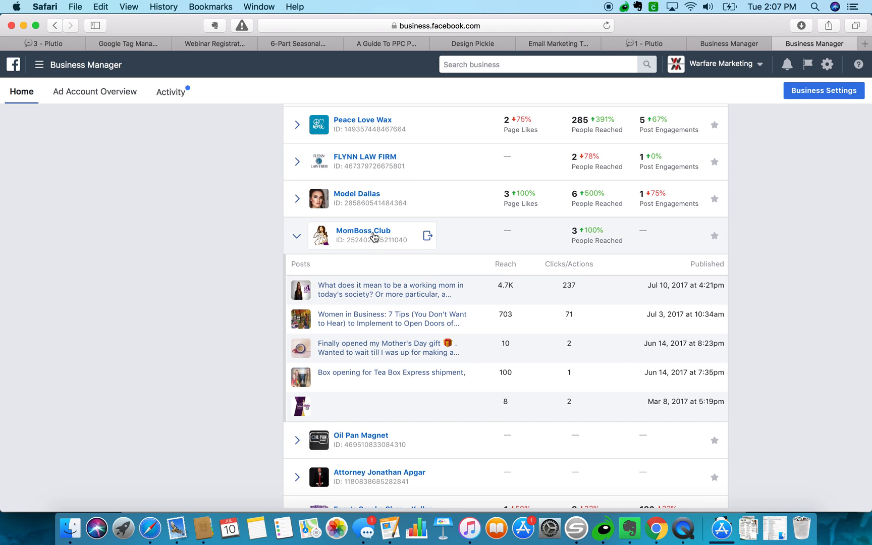
pyautogui.click(428, 236)
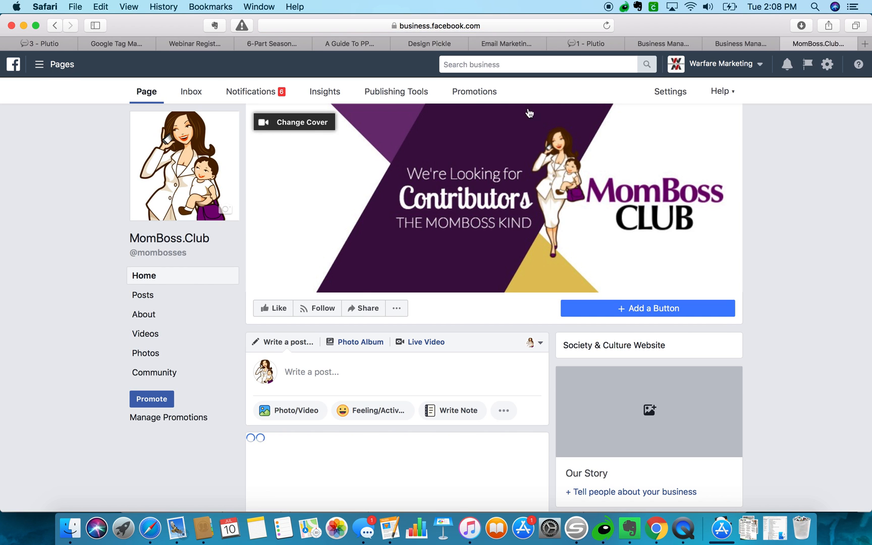
# Bring up the MomBoss.Club Page's General settings.
pyautogui.click(677, 93)
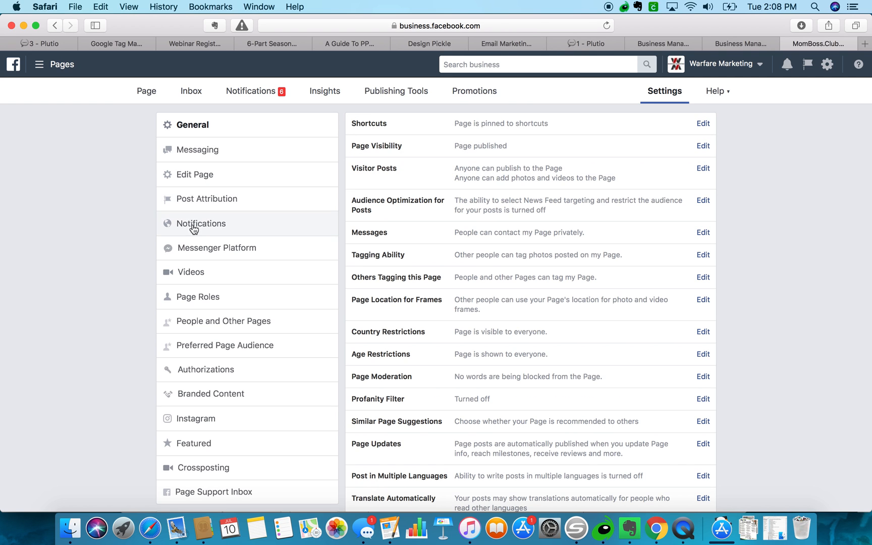
pyautogui.scroll(-1, 115, 362)
pyautogui.scroll(-3, 114, 358)
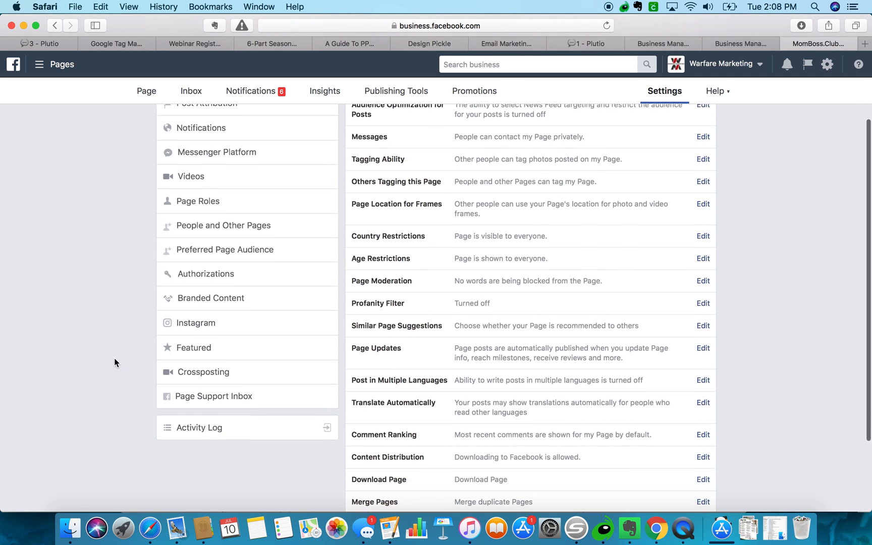
pyautogui.scroll(5, 114, 358)
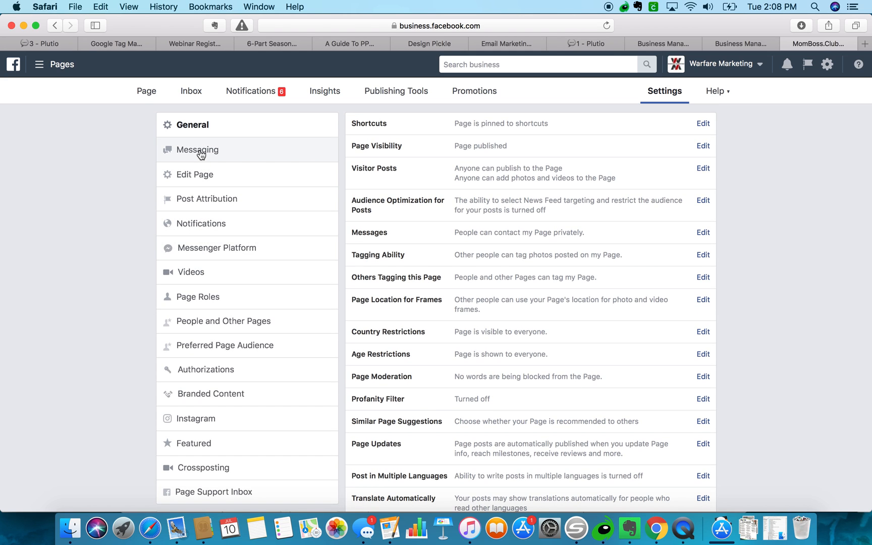
# View MomBoss.Club's Promotions overview and its list of posts available to boost.
pyautogui.click(467, 94)
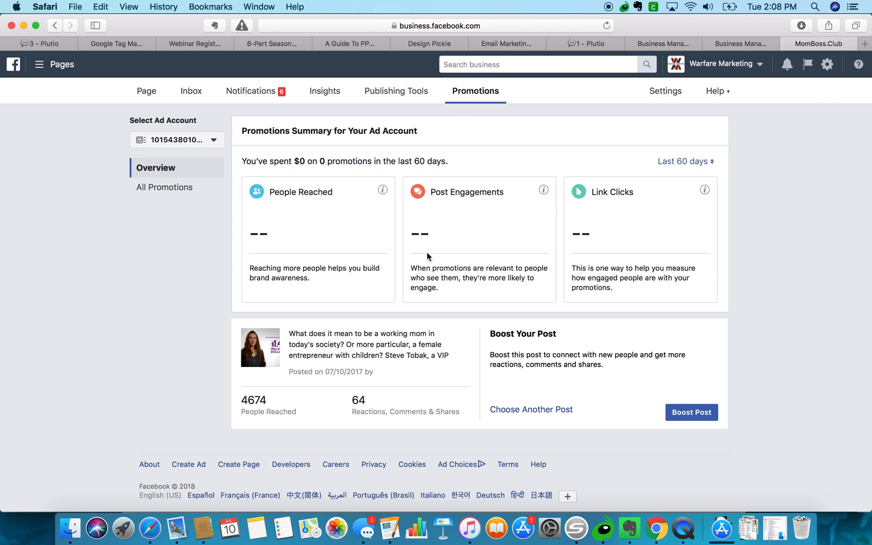
pyautogui.click(526, 412)
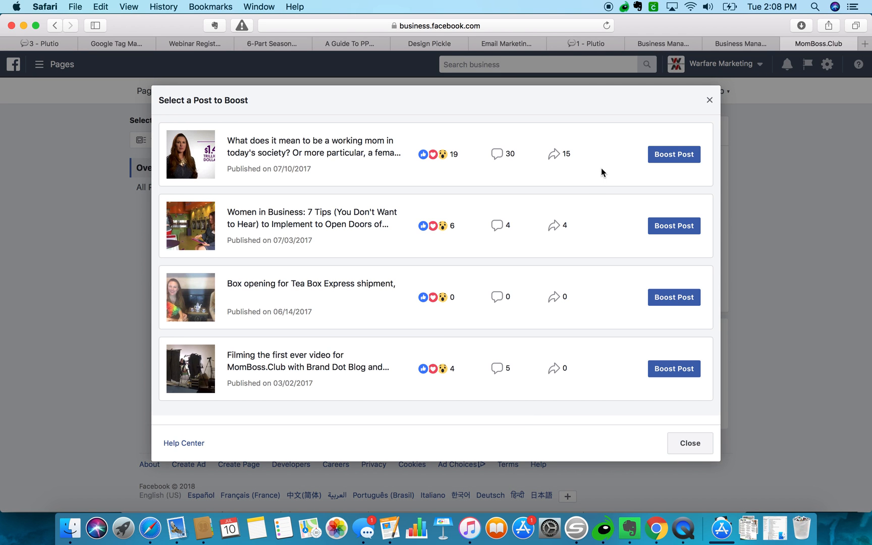
pyautogui.click(709, 100)
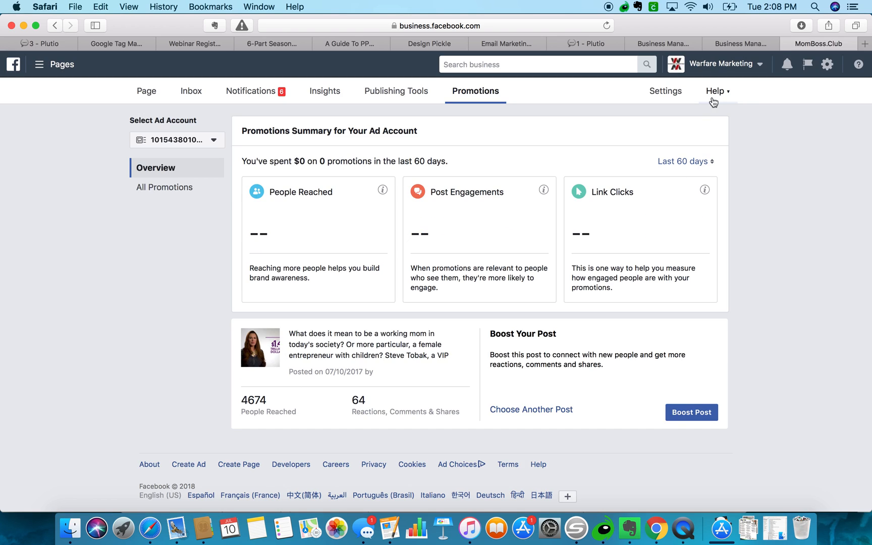
# Search help for "pixel code" and open the Add Your Facebook Pixel article.
pyautogui.click(858, 64)
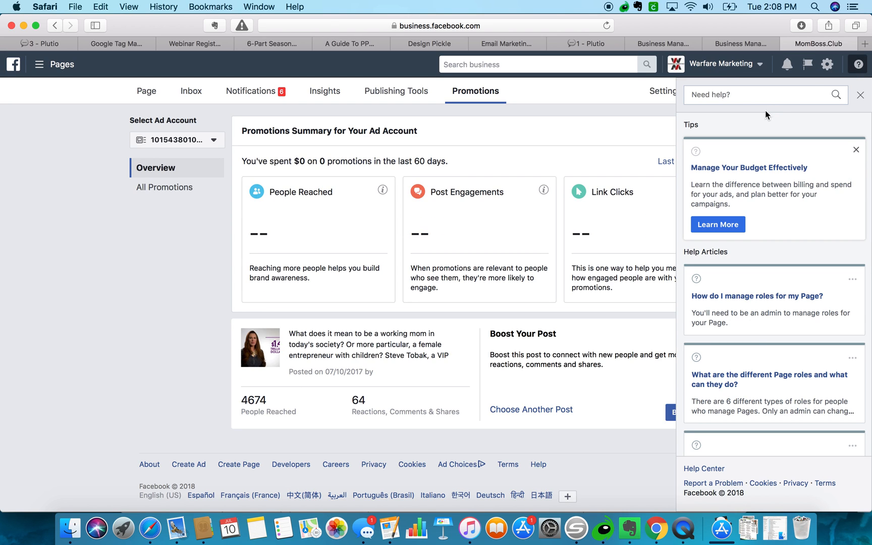
pyautogui.write('pixel code')
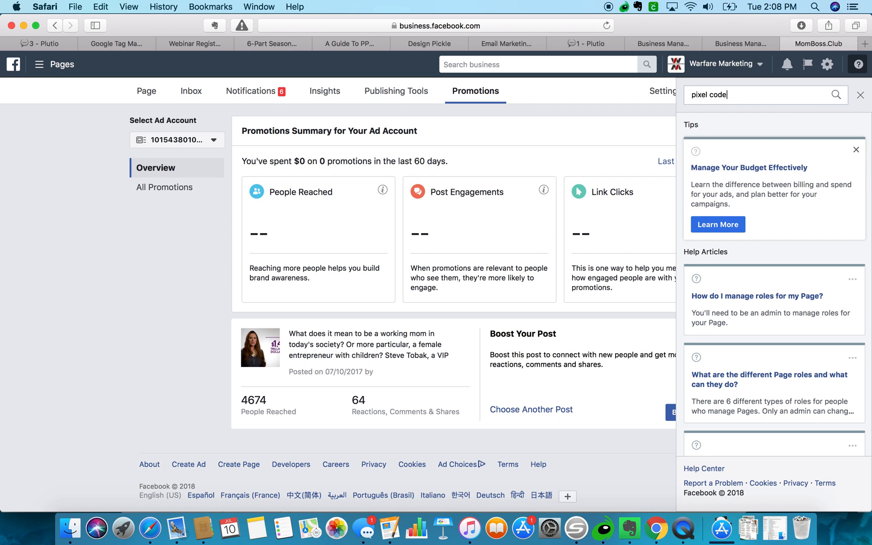
pyautogui.press('Return')
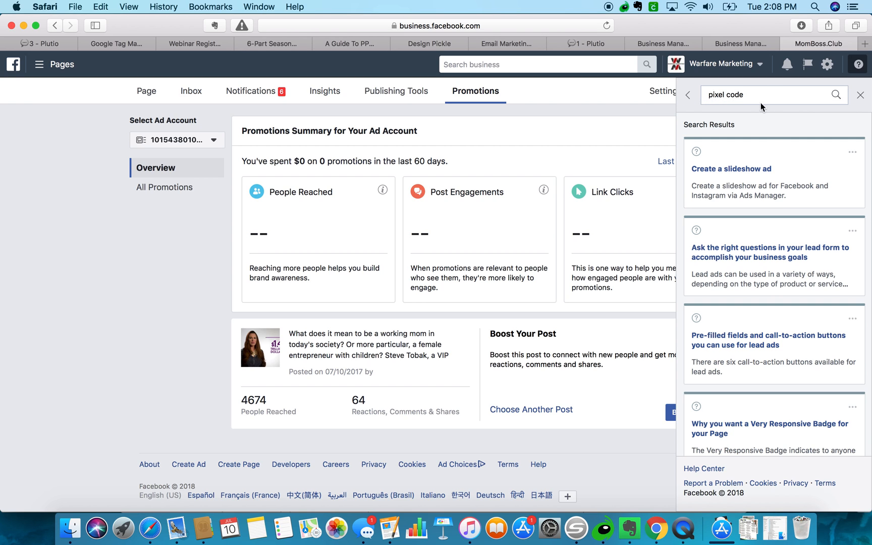
pyautogui.scroll(-1, 741, 261)
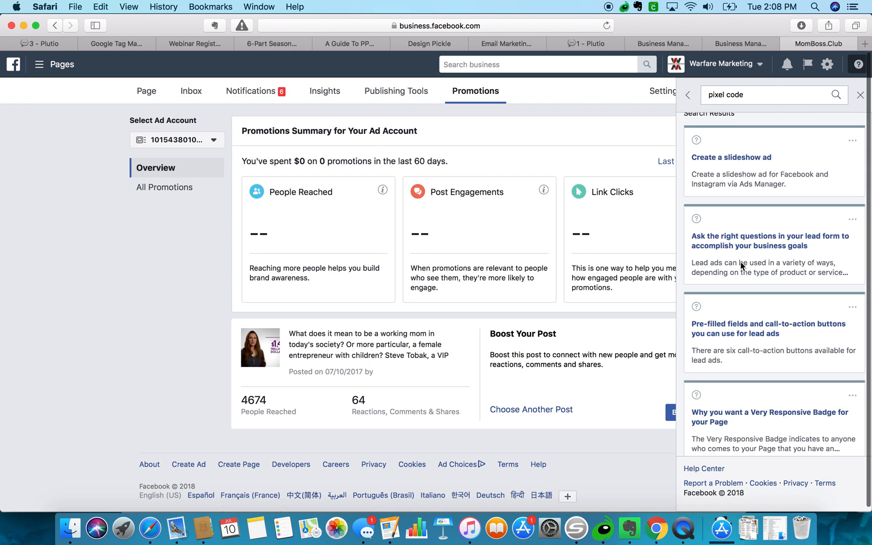
pyautogui.scroll(-5, 740, 261)
pyautogui.scroll(-3, 740, 261)
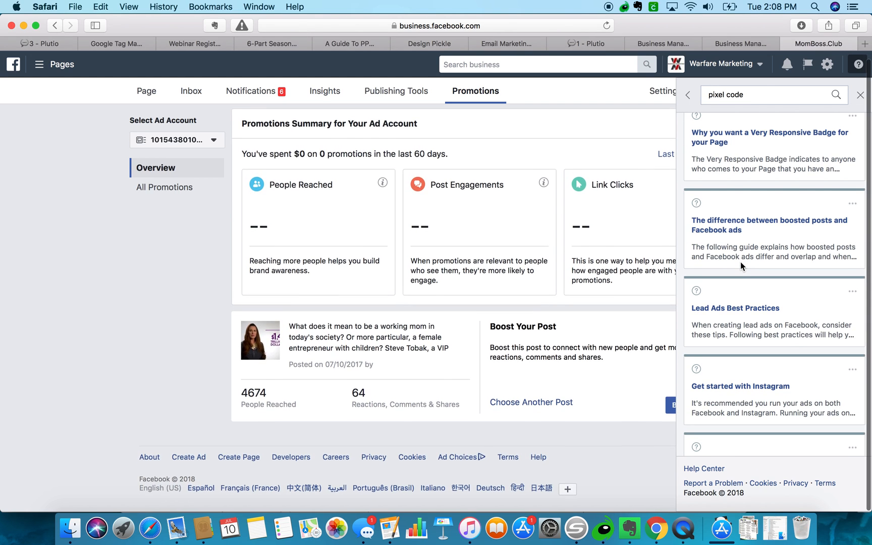
pyautogui.scroll(10, 741, 262)
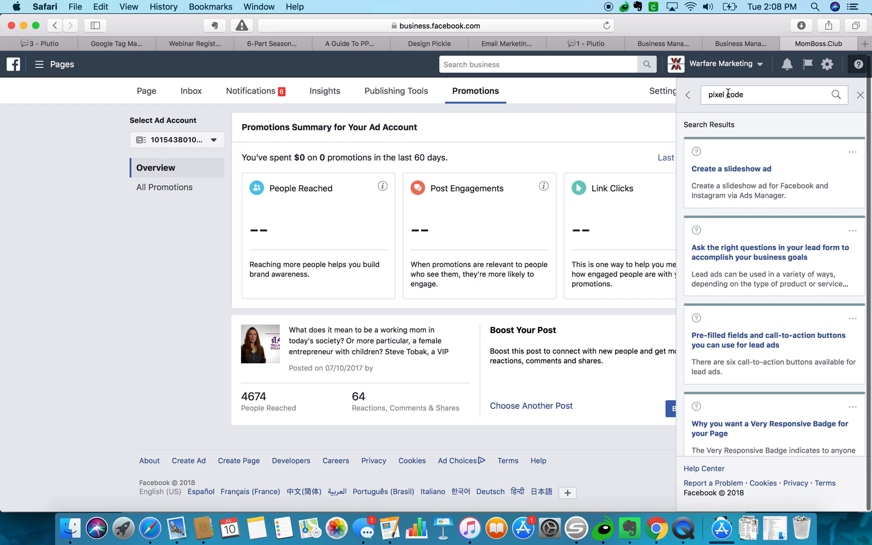
pyautogui.click(747, 90)
pyautogui.press('Down')
pyautogui.press('Down')
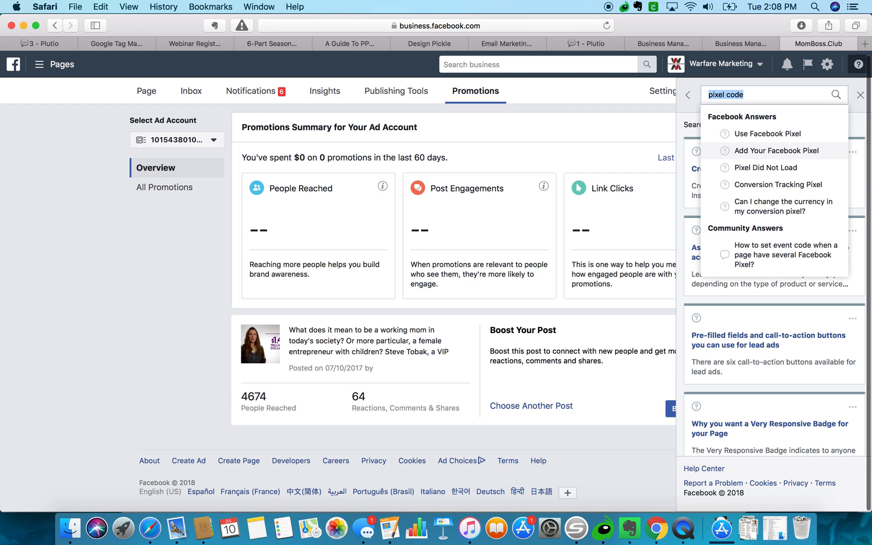
pyautogui.press('Return')
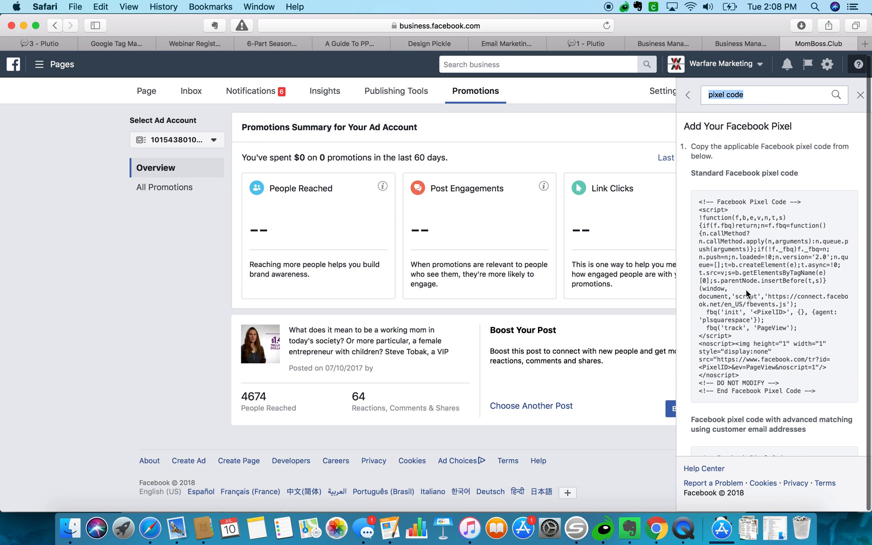
# Scroll to the standard pixel code in the article and begin selecting it.
pyautogui.scroll(-2, 746, 294)
pyautogui.scroll(-10, 746, 293)
pyautogui.scroll(-2, 747, 294)
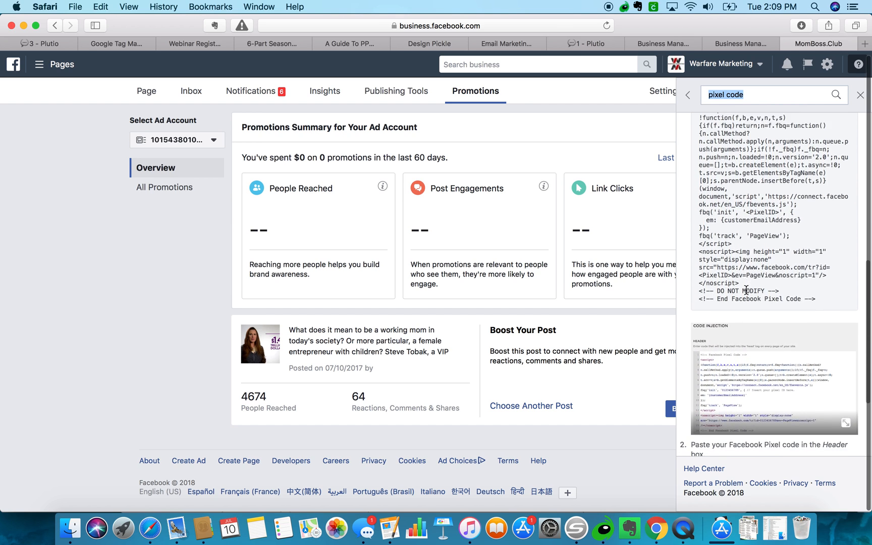
pyautogui.scroll(-5, 746, 291)
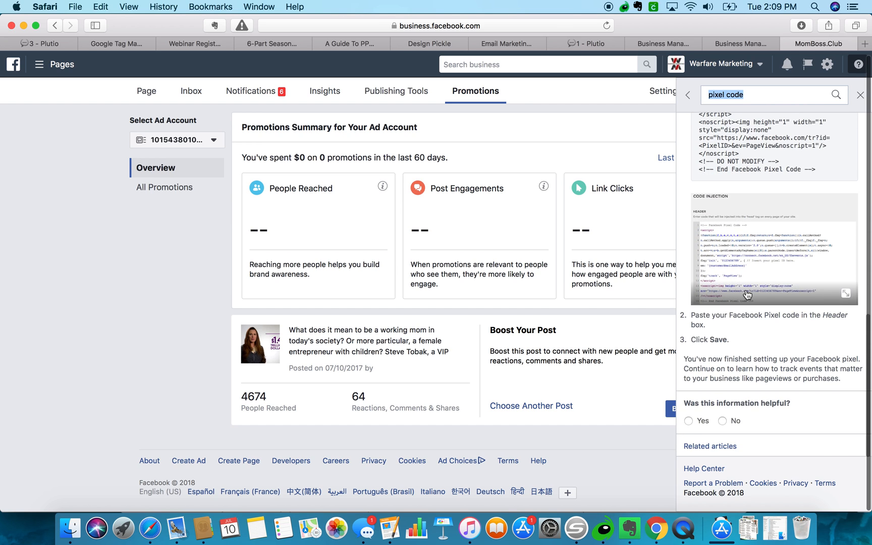
pyautogui.scroll(15, 748, 294)
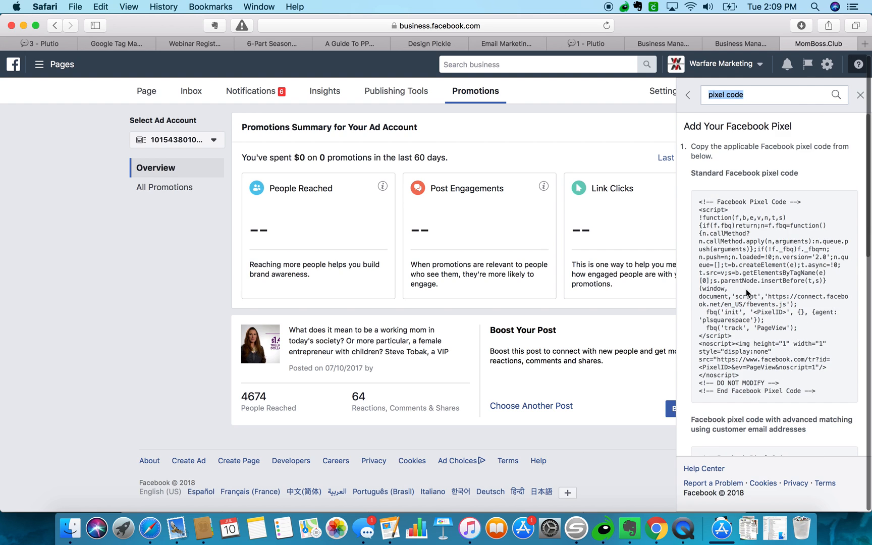
pyautogui.click(699, 202)
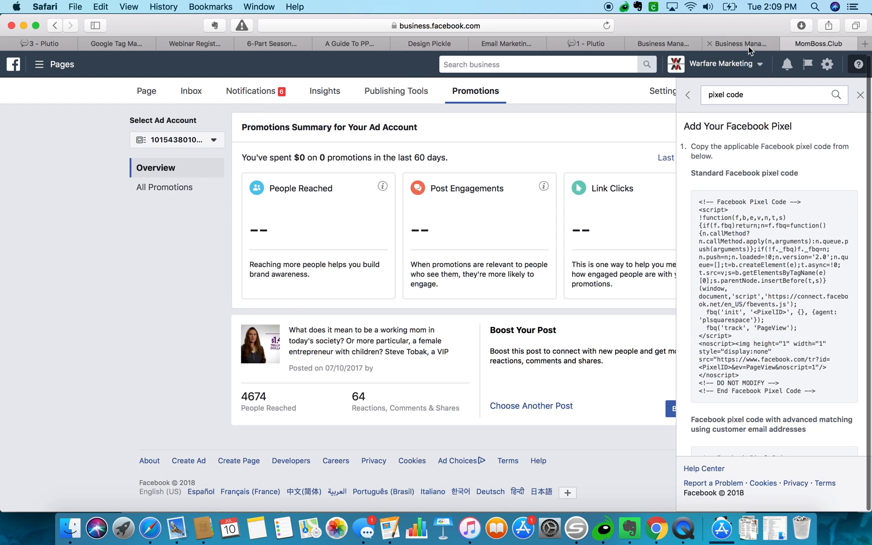
# Start a new Custom HTML tag in the Main Container.
pyautogui.click(123, 43)
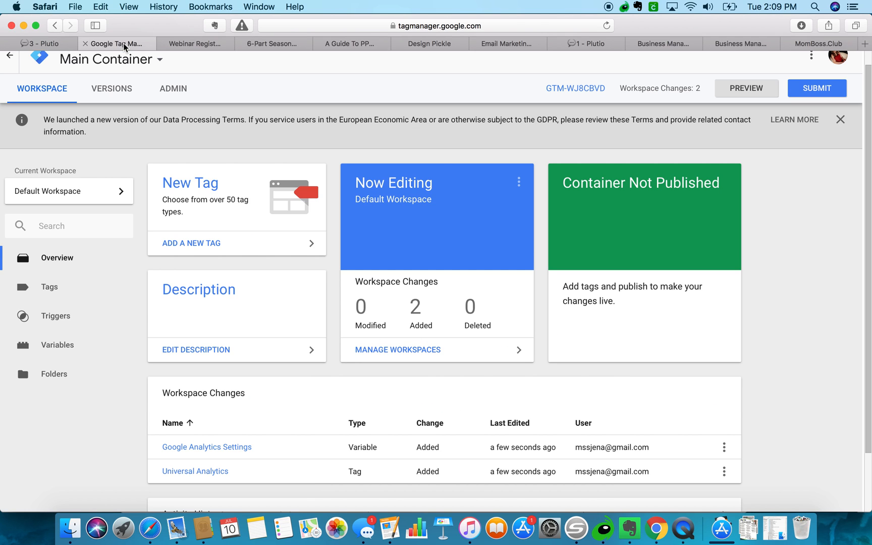
pyautogui.click(184, 236)
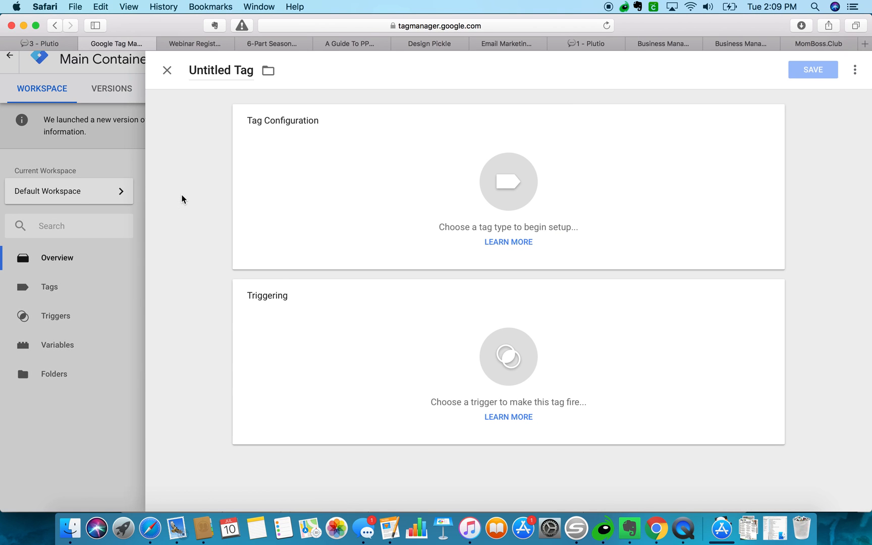
pyautogui.click(508, 184)
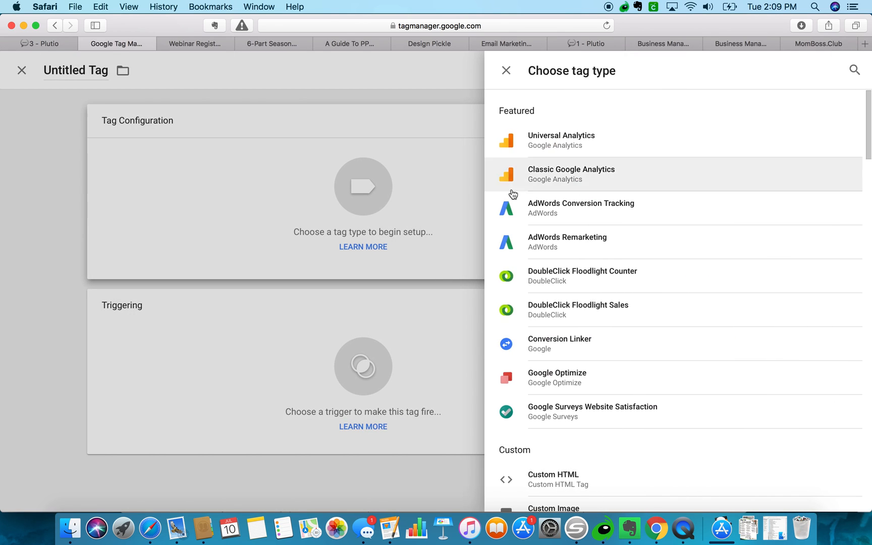
pyautogui.scroll(-5, 569, 314)
pyautogui.scroll(-15, 571, 315)
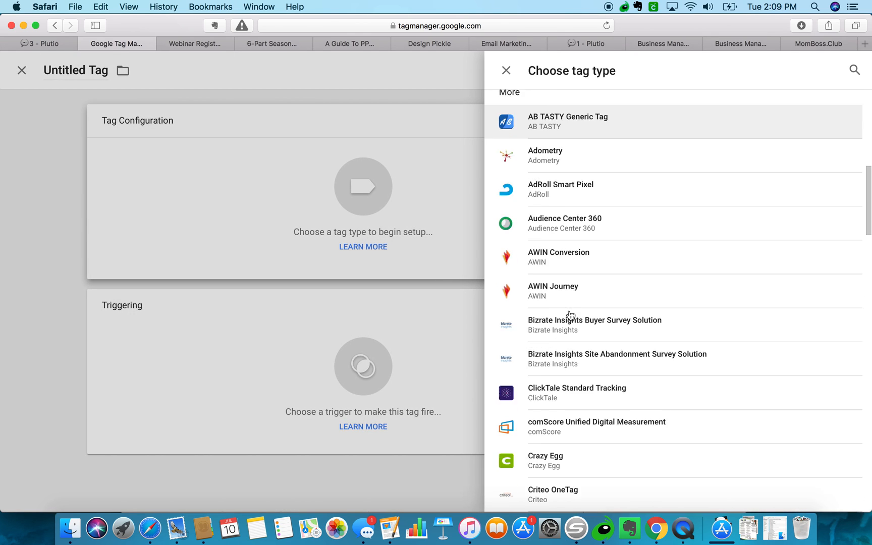
pyautogui.scroll(-15, 570, 315)
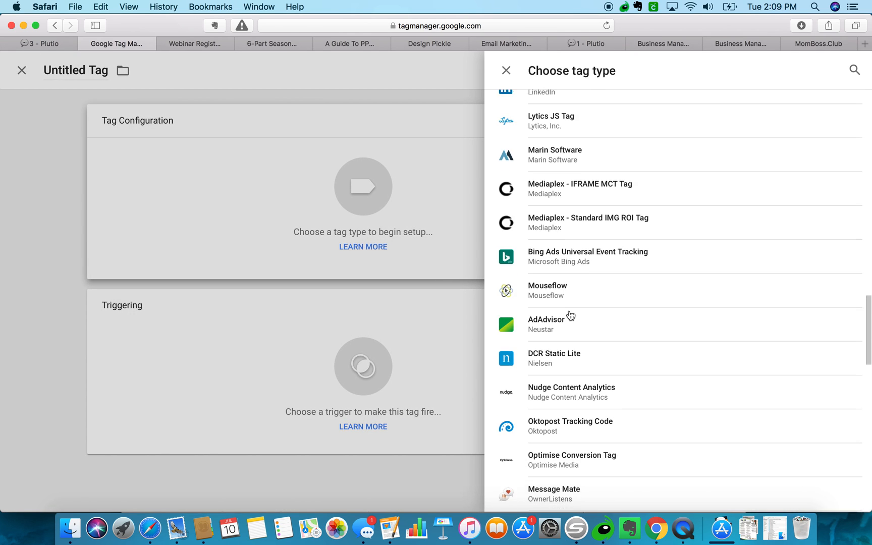
pyautogui.scroll(-8, 570, 315)
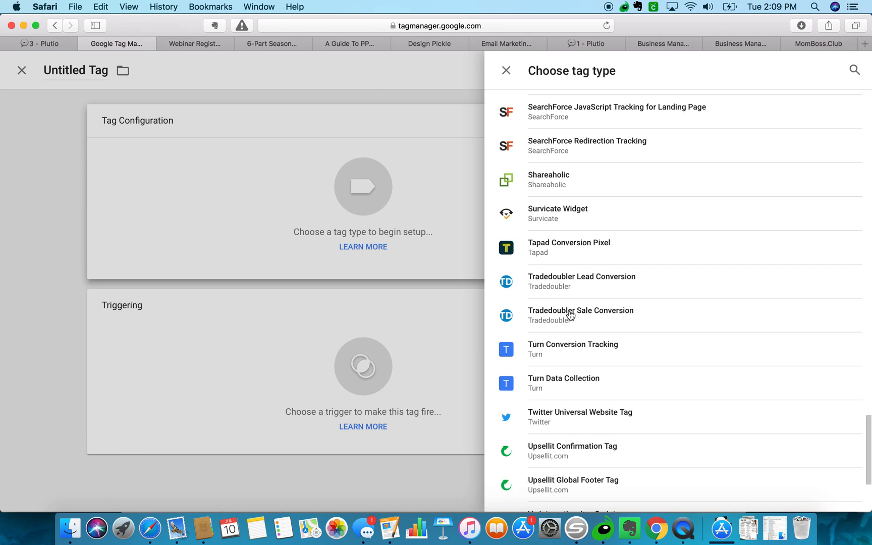
pyautogui.scroll(20, 570, 315)
pyautogui.scroll(10, 571, 315)
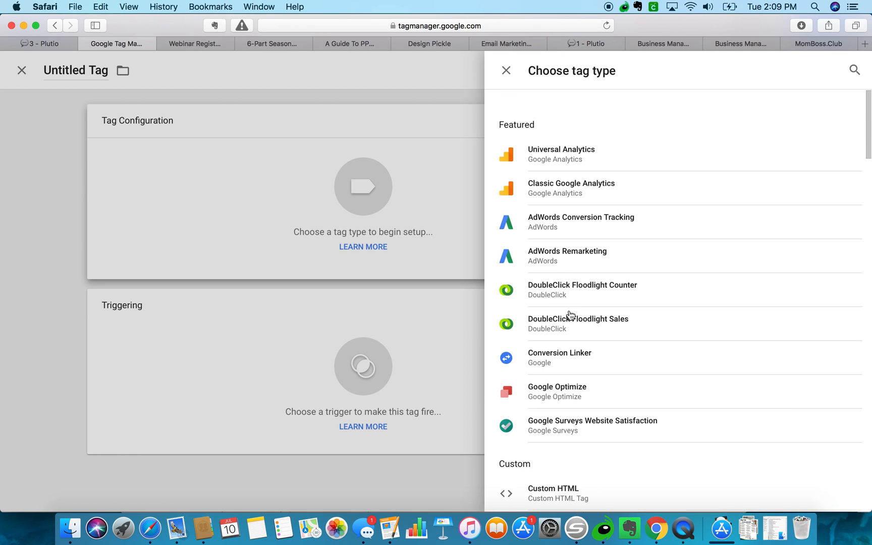
pyautogui.click(552, 475)
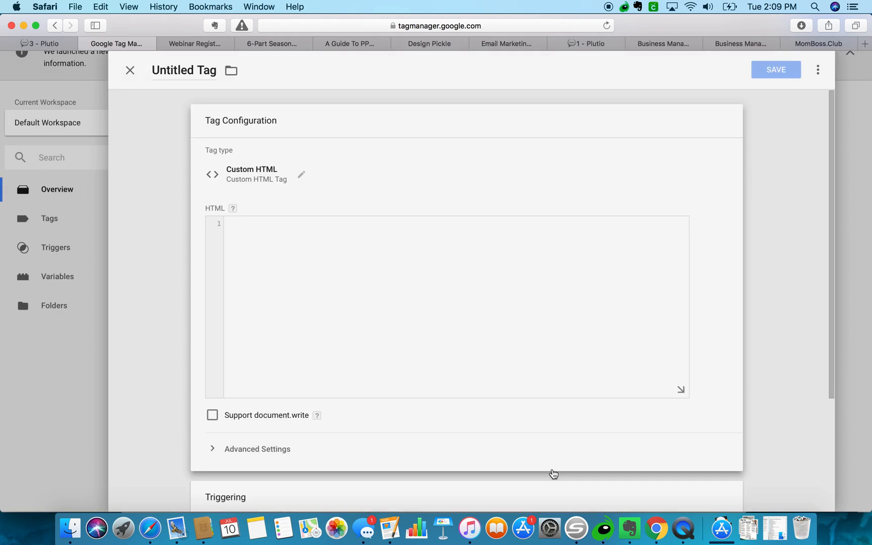
# Clear the mistakenly pasted UA tracking ID from the HTML box and return to the pixel article.
pyautogui.press('super+v')
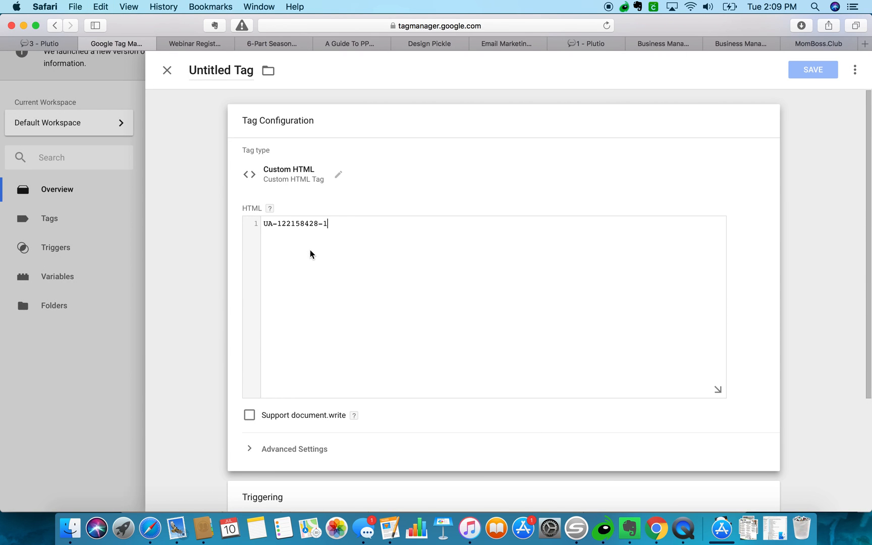
pyautogui.tripleClick(333, 225)
pyautogui.press('BackSpace')
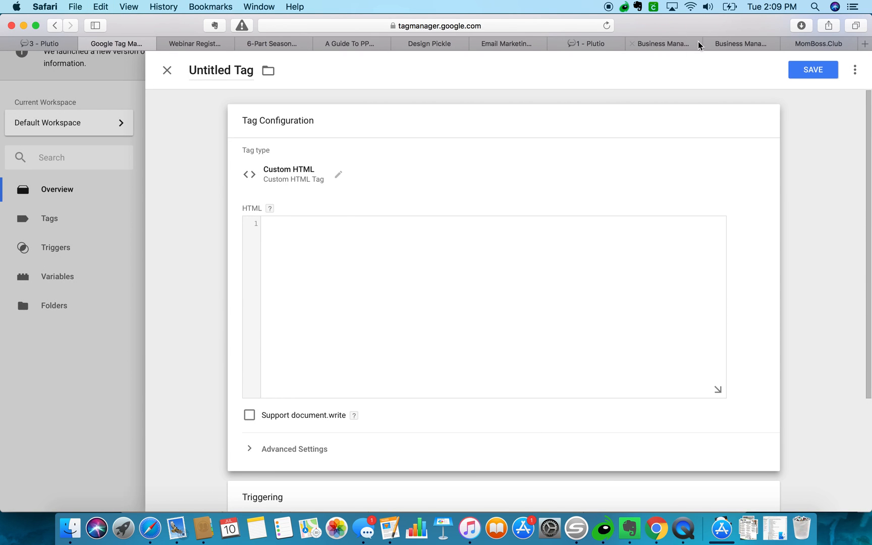
pyautogui.click(819, 45)
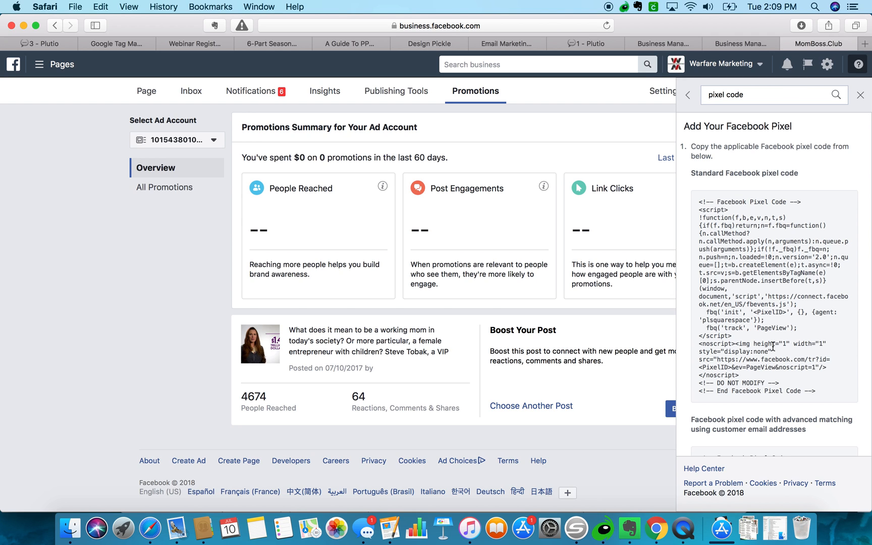
# Try copying the standard pixel code from the help article via right-click.
pyautogui.scroll(-3, 774, 344)
pyautogui.scroll(-5, 770, 348)
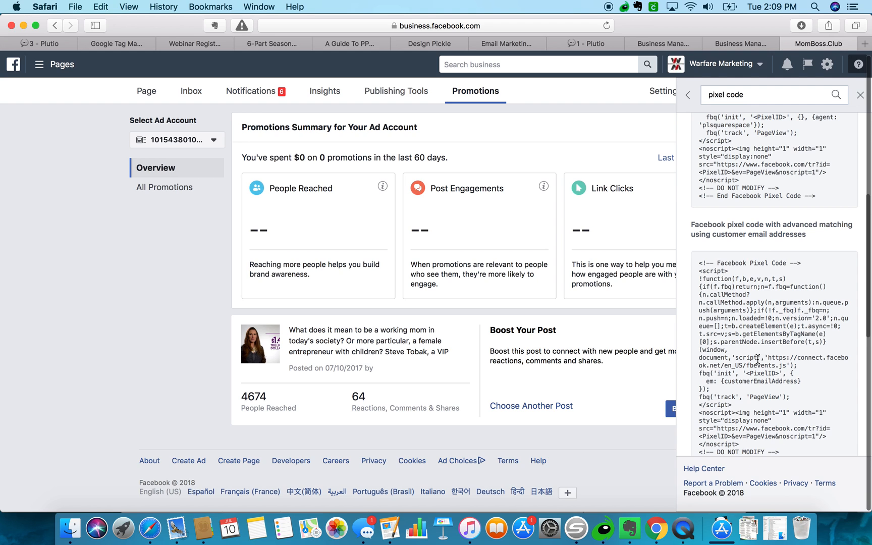
pyautogui.scroll(8, 758, 357)
pyautogui.rightClick(757, 268)
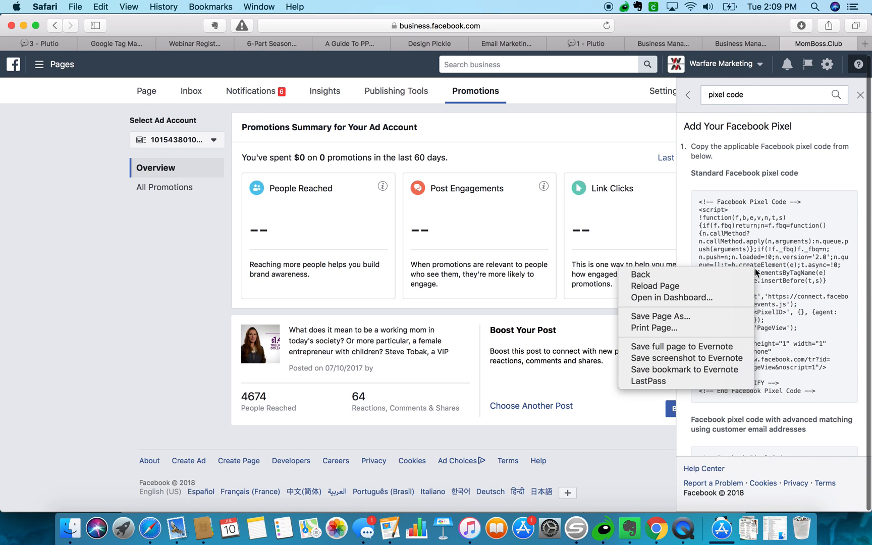
pyautogui.click(757, 236)
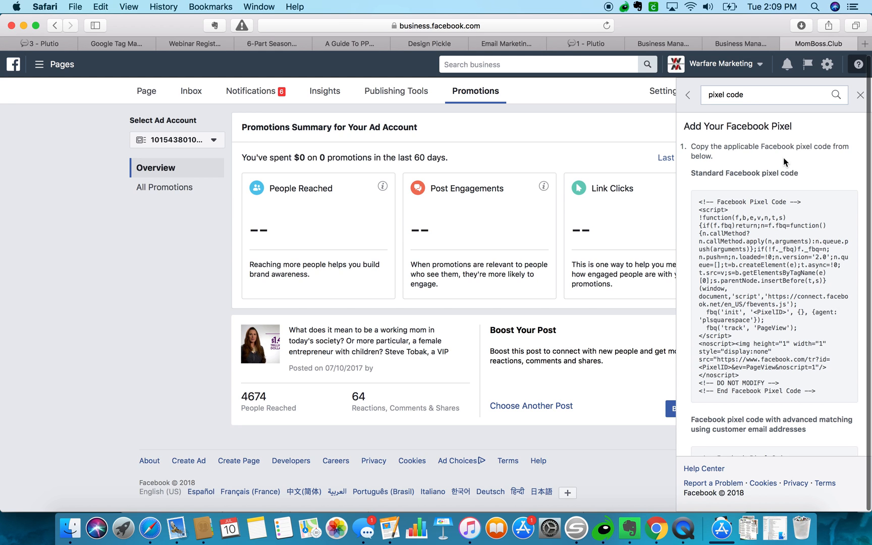
# View the Code Injection screenshot, then answer No to 'Was this information helpful?'.
pyautogui.scroll(-4, 751, 313)
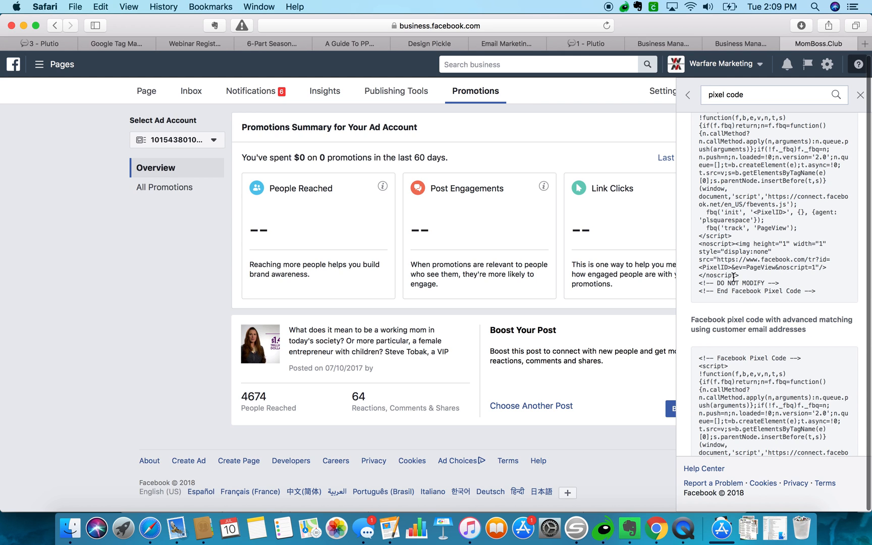
pyautogui.scroll(-10, 755, 252)
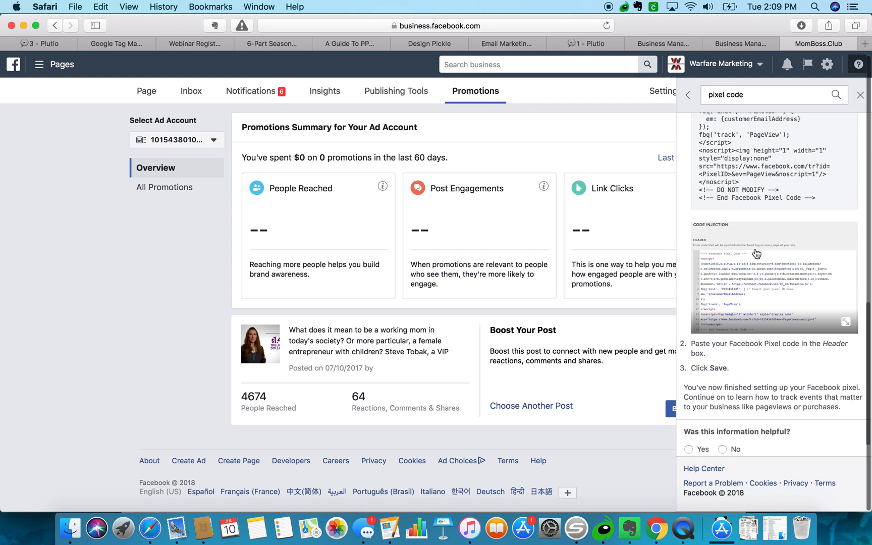
pyautogui.scroll(-1, 756, 253)
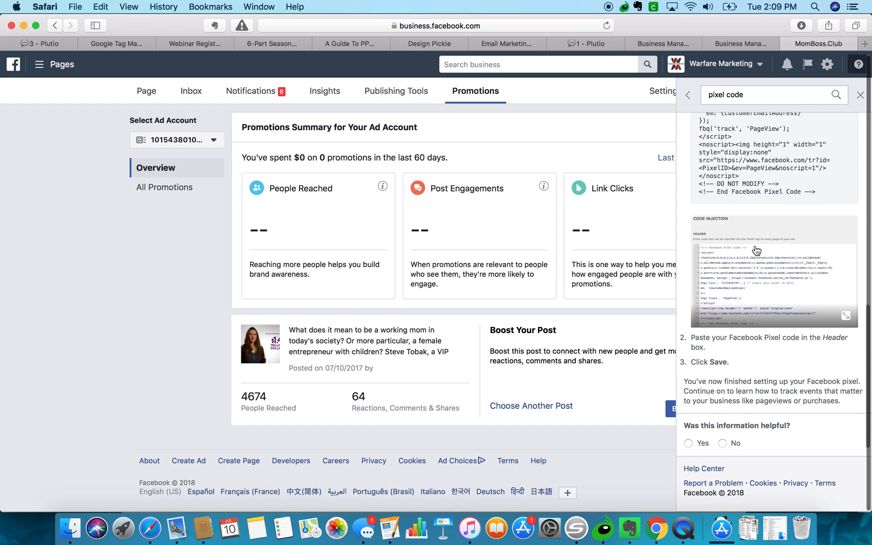
pyautogui.click(755, 244)
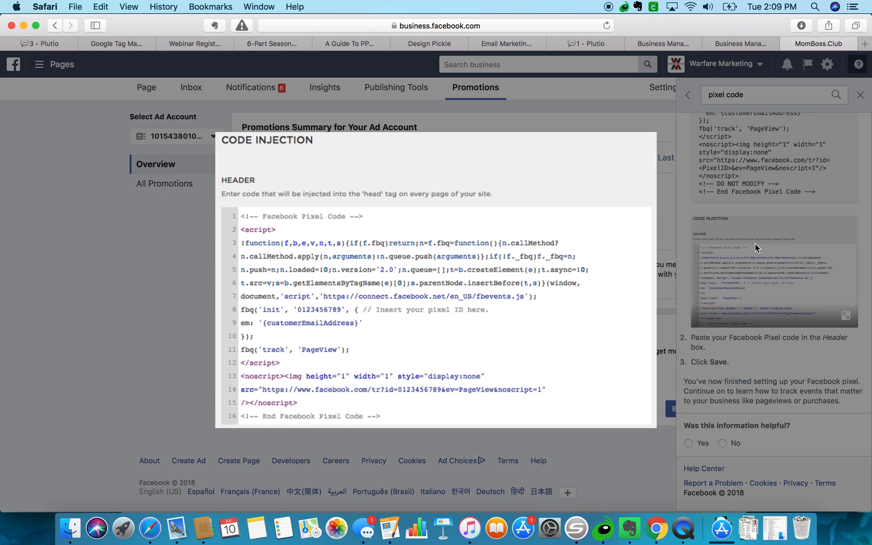
pyautogui.click(280, 140)
pyautogui.scroll(-1, 720, 364)
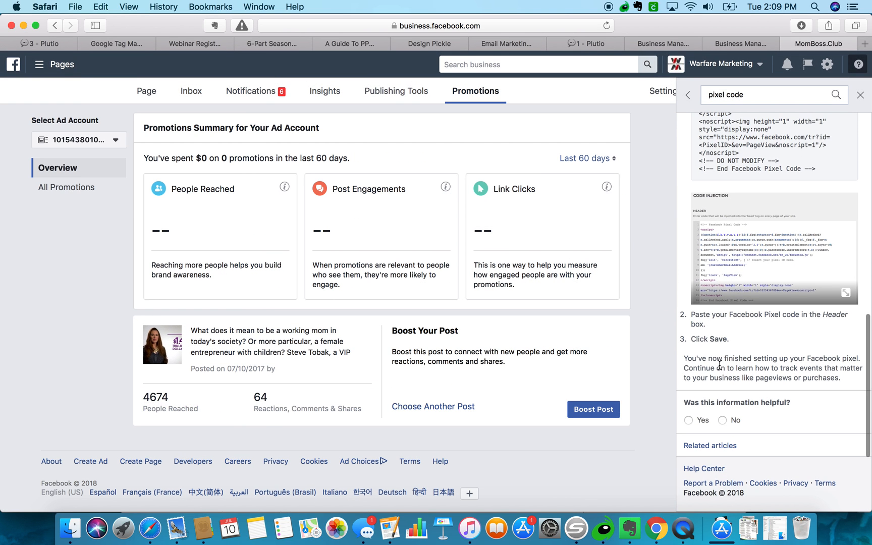
pyautogui.click(722, 420)
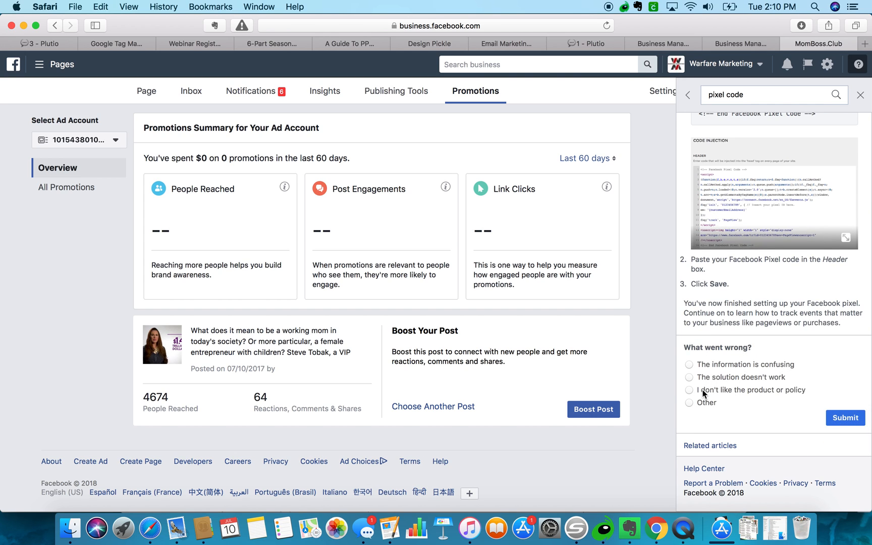
# Submit 'Other' feedback reading 'Can't copy code', then reselect the pixel code help search.
pyautogui.click(689, 403)
pyautogui.write("Can't copy code")
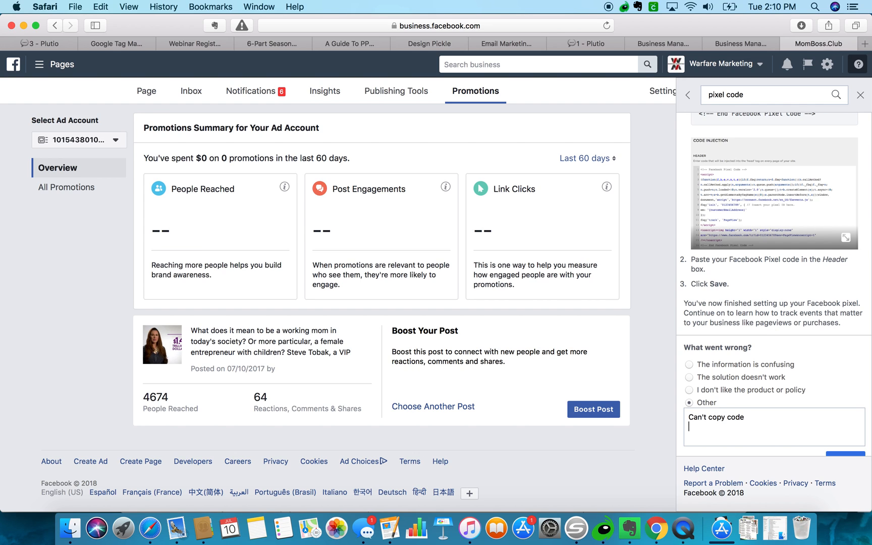
pyautogui.scroll(-2, 808, 404)
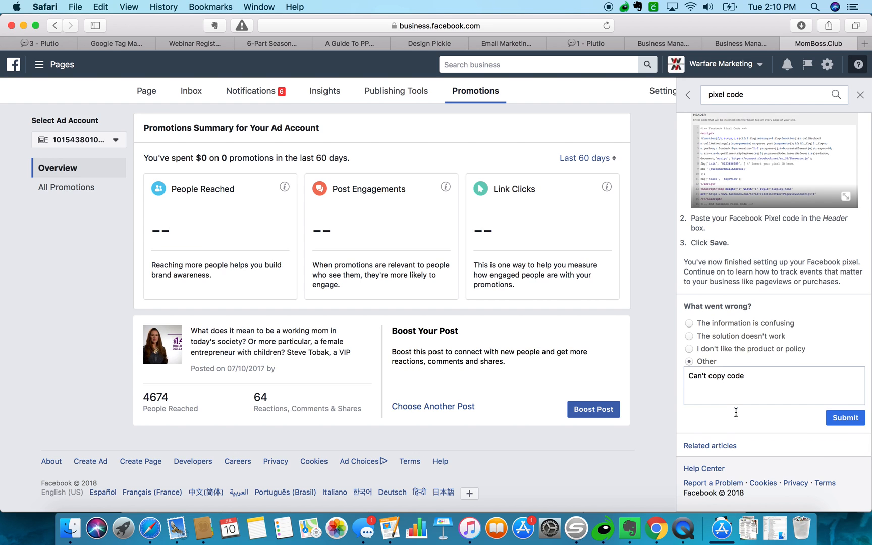
pyautogui.click(843, 419)
pyautogui.scroll(10, 786, 323)
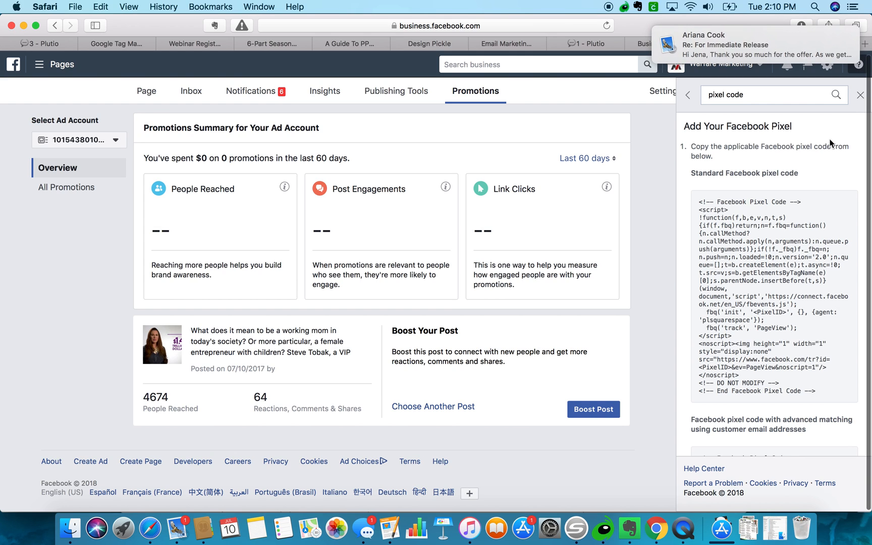
pyautogui.click(766, 93)
pyautogui.press('super+a')
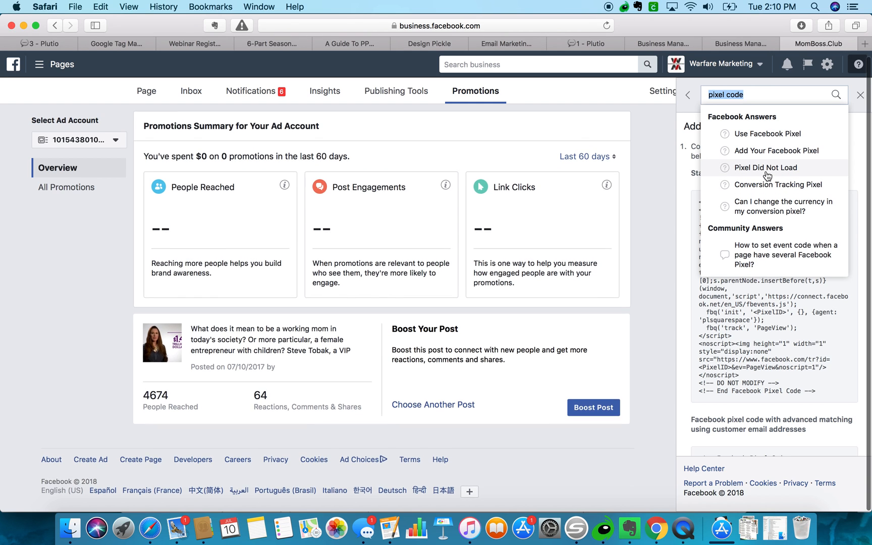
# Open the help article on moving from a conversion tracking pixel to the Facebook pixel.
pyautogui.click(750, 141)
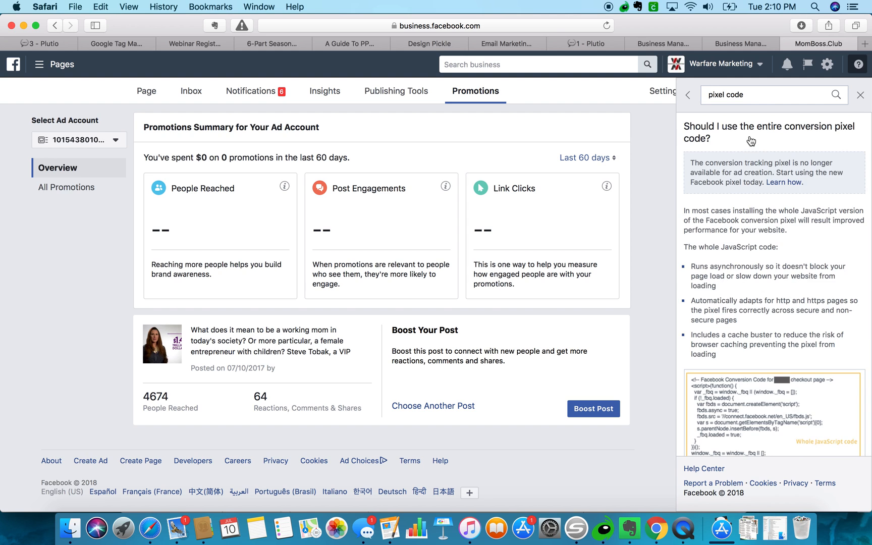
pyautogui.scroll(-5, 752, 317)
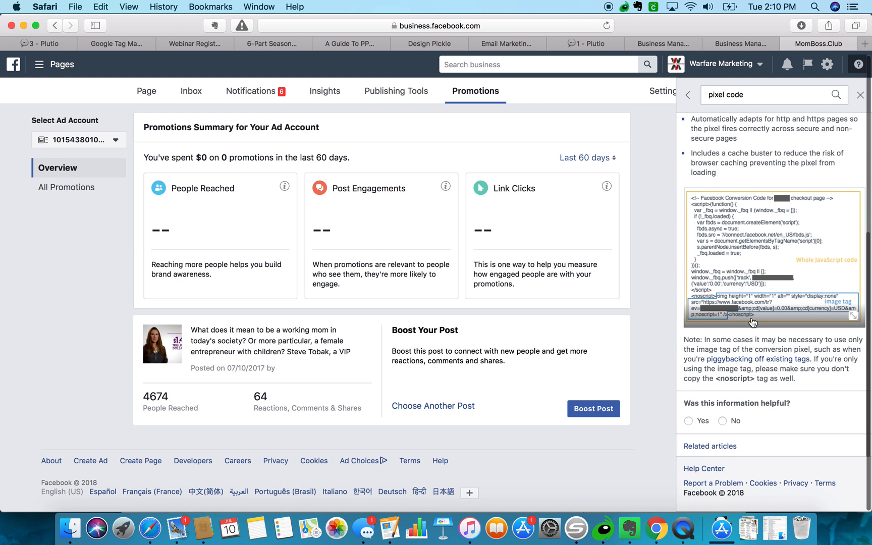
pyautogui.scroll(5, 753, 322)
pyautogui.scroll(-5, 752, 315)
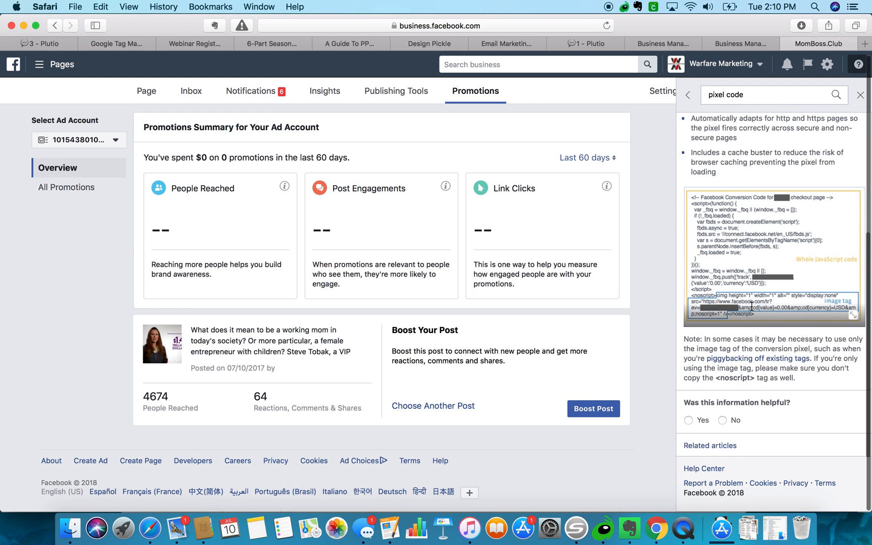
pyautogui.scroll(5, 738, 340)
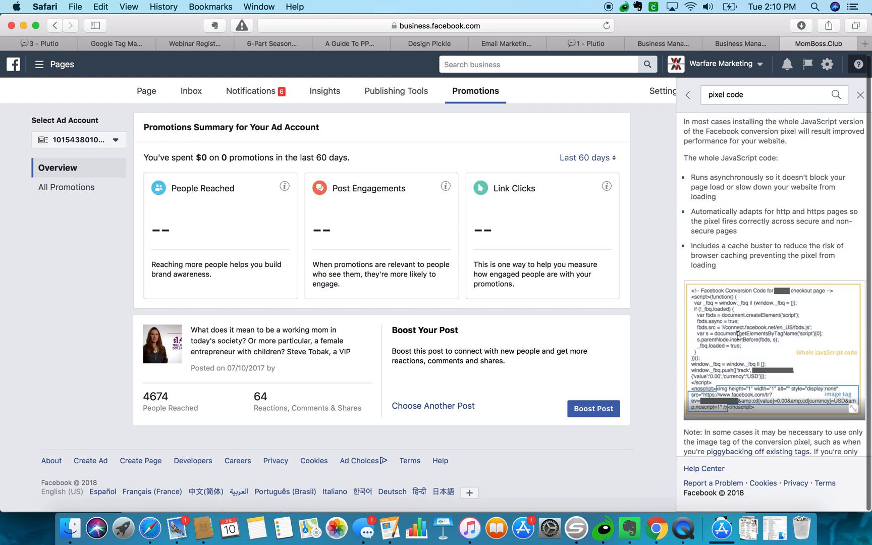
pyautogui.click(782, 182)
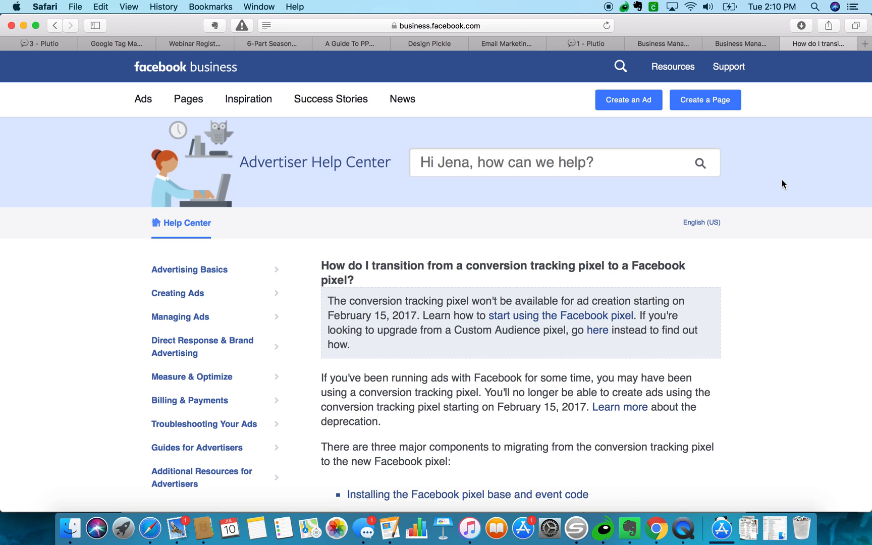
# Follow the article's Section 1 'Facebook Pixel tab' link to the Events Manager Data Sources page.
pyautogui.scroll(-2, 475, 273)
pyautogui.scroll(-5, 474, 270)
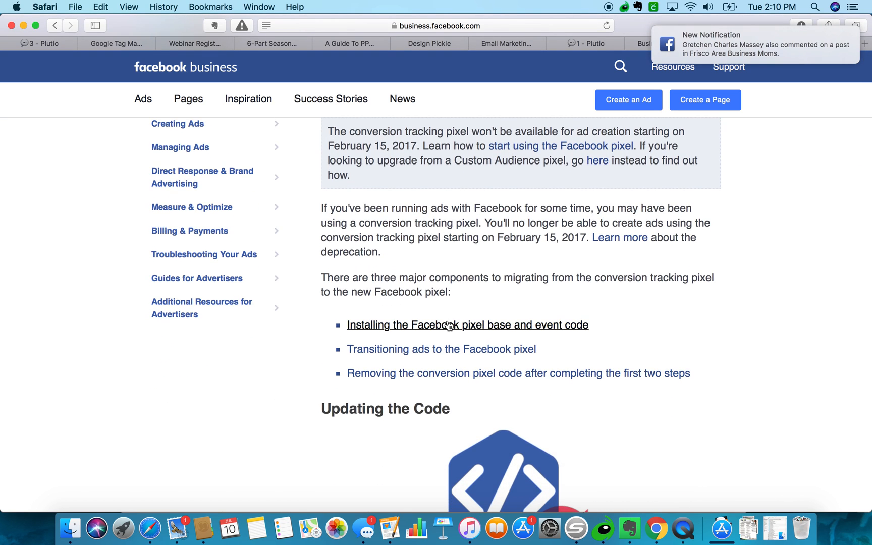
pyautogui.scroll(-7, 448, 323)
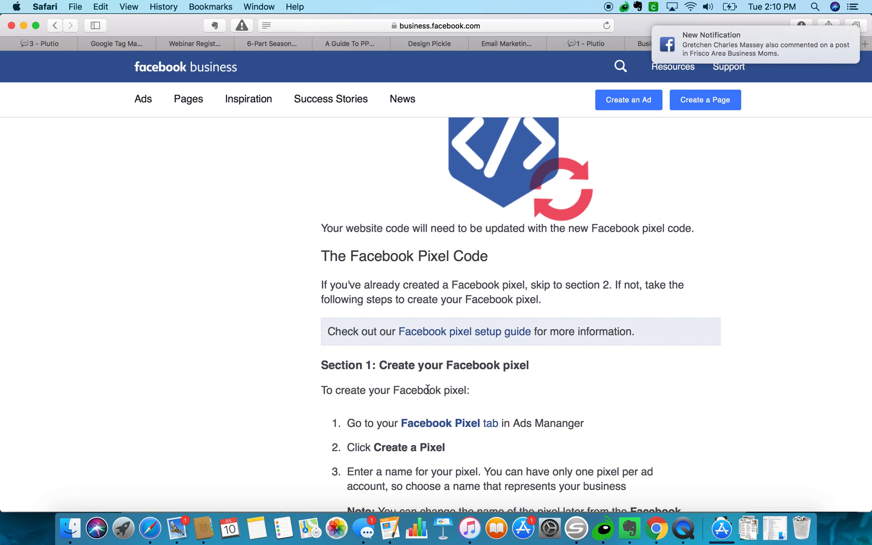
pyautogui.click(427, 426)
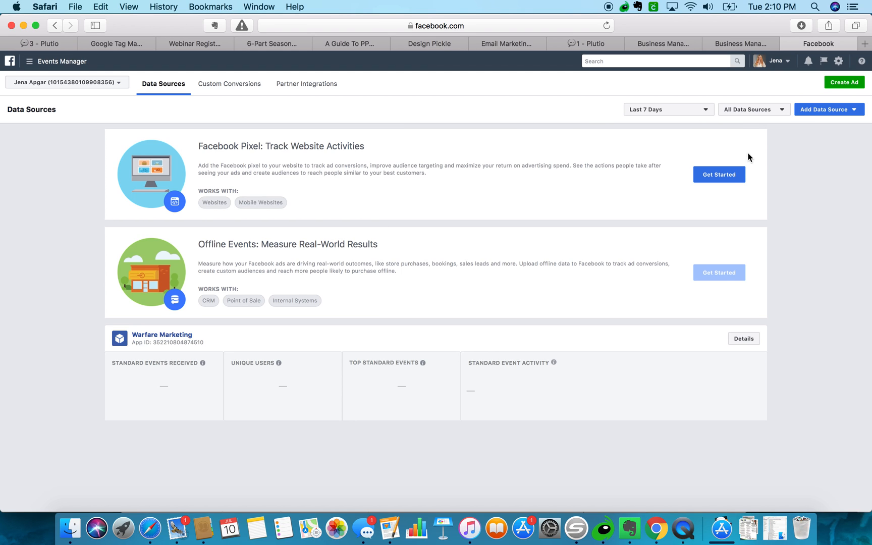
# Open the Warfare Marketing app's events page and drop down its ad account list.
pyautogui.click(724, 175)
pyautogui.click(142, 335)
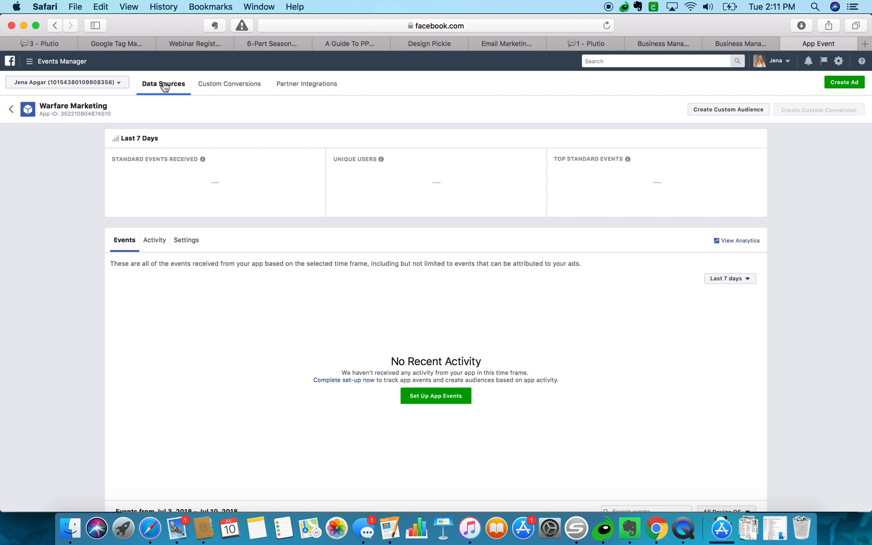
pyautogui.scroll(-5, 183, 201)
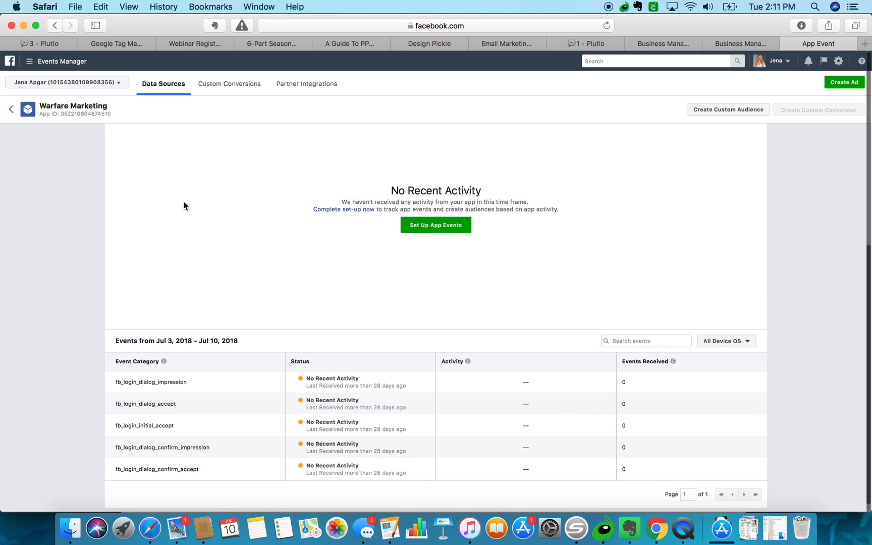
pyautogui.scroll(5, 184, 202)
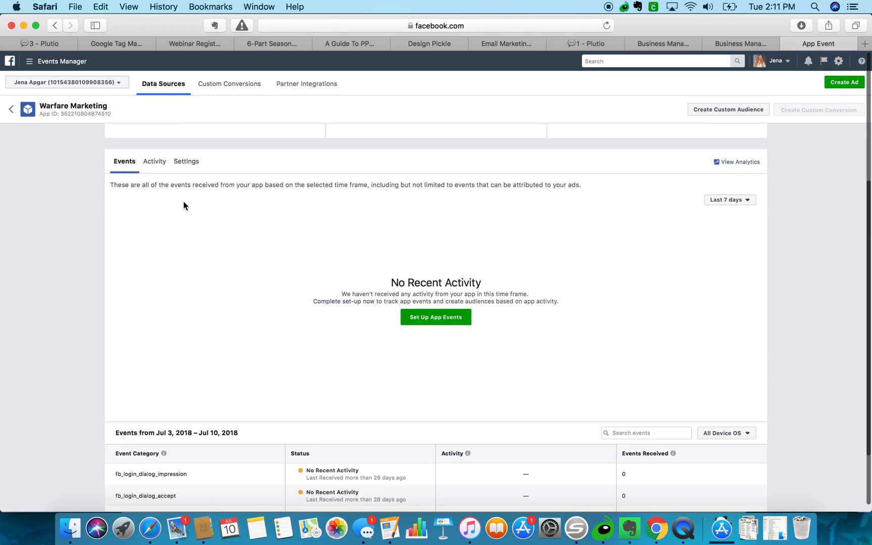
pyautogui.click(65, 85)
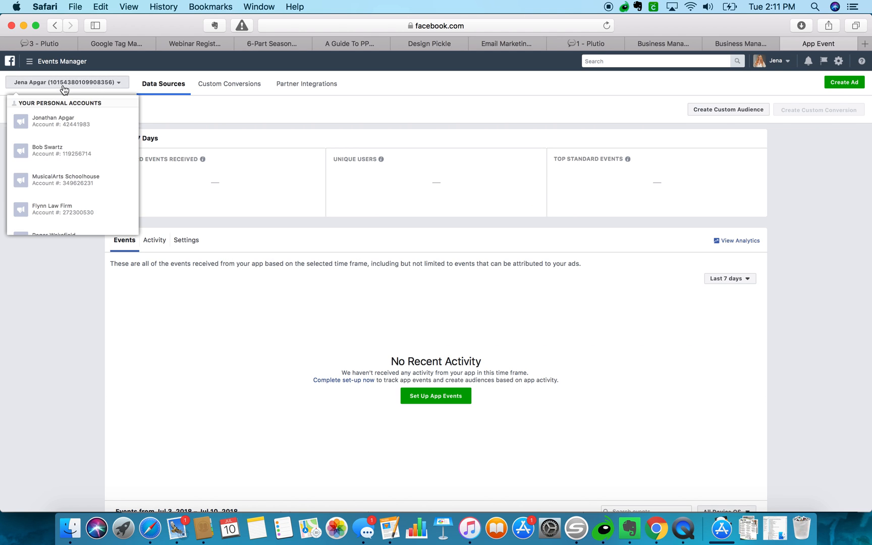
# Scroll through the ad and business accounts listed in the account selector.
pyautogui.scroll(-1, 73, 181)
pyautogui.scroll(-5, 73, 183)
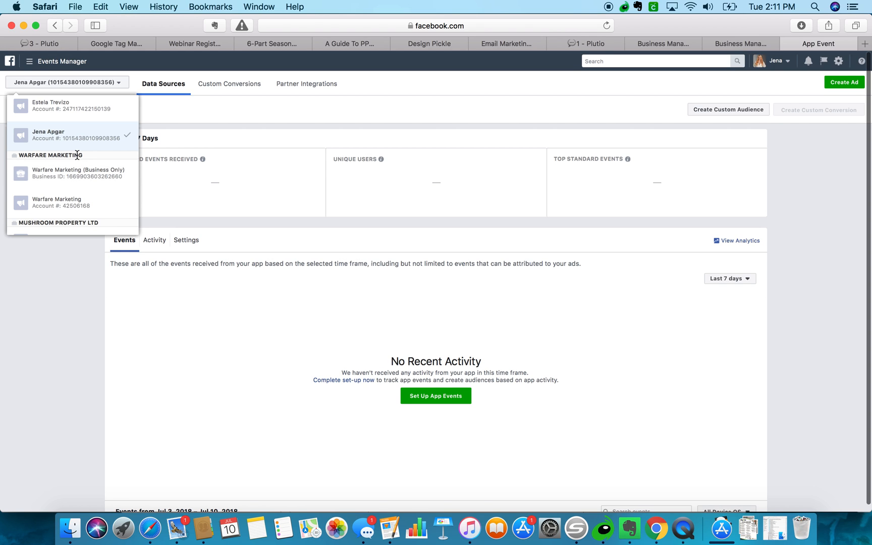
pyautogui.scroll(-5, 73, 179)
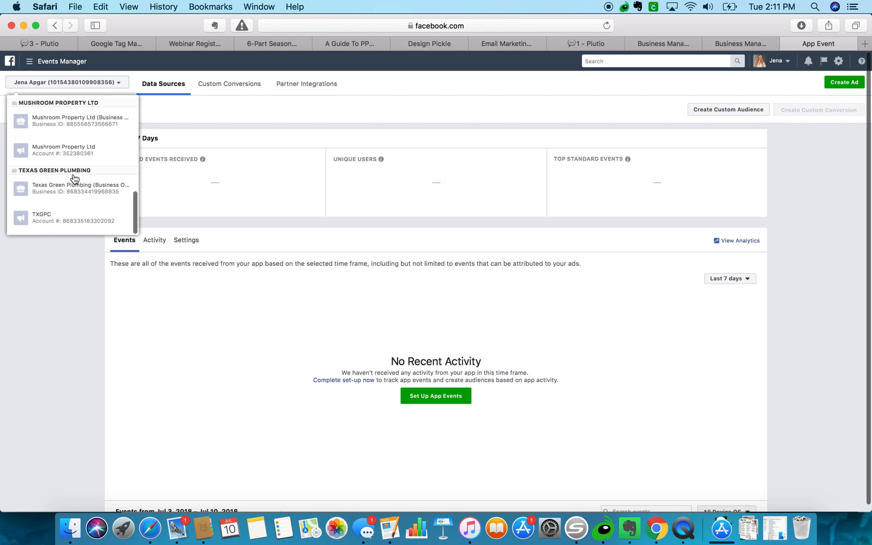
pyautogui.scroll(4, 73, 180)
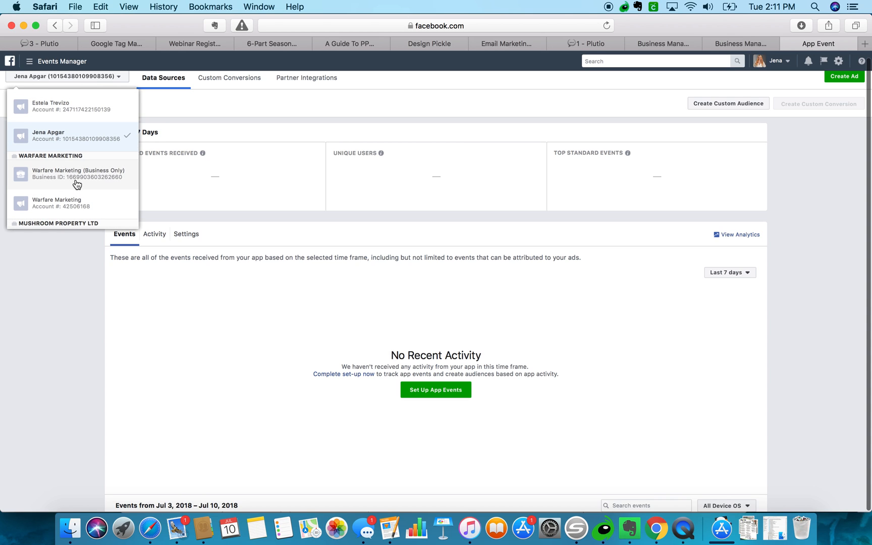
pyautogui.scroll(6, 76, 182)
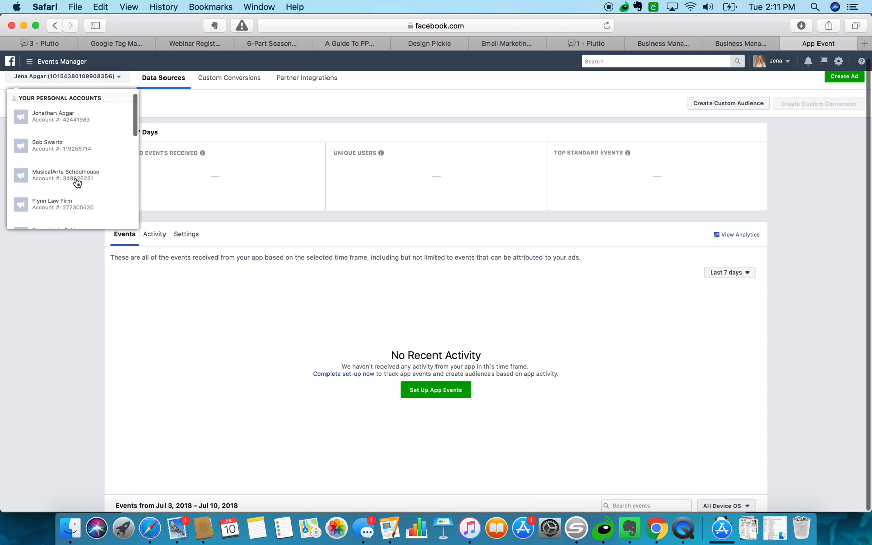
pyautogui.scroll(-5, 75, 184)
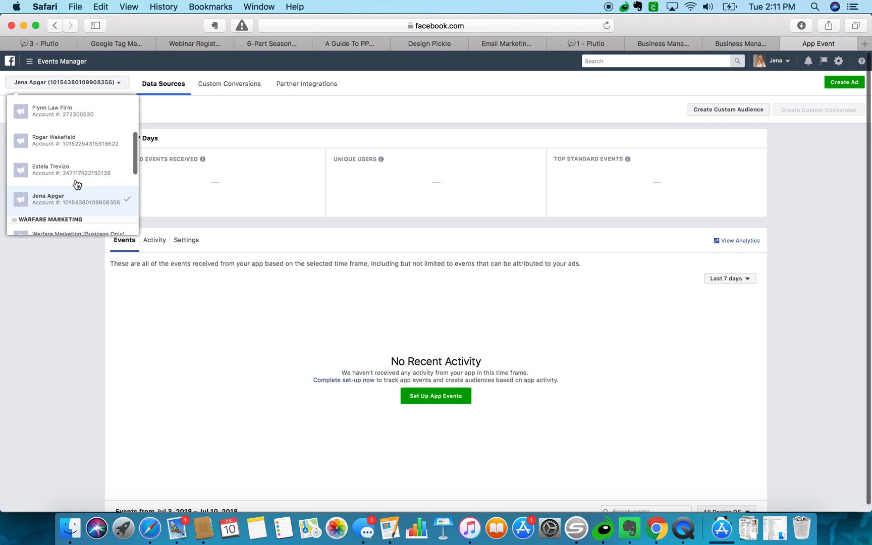
# Switch to the Warfare Marketing ad account, view its Custom Conversions, and return to Data Sources.
pyautogui.scroll(-3, 75, 188)
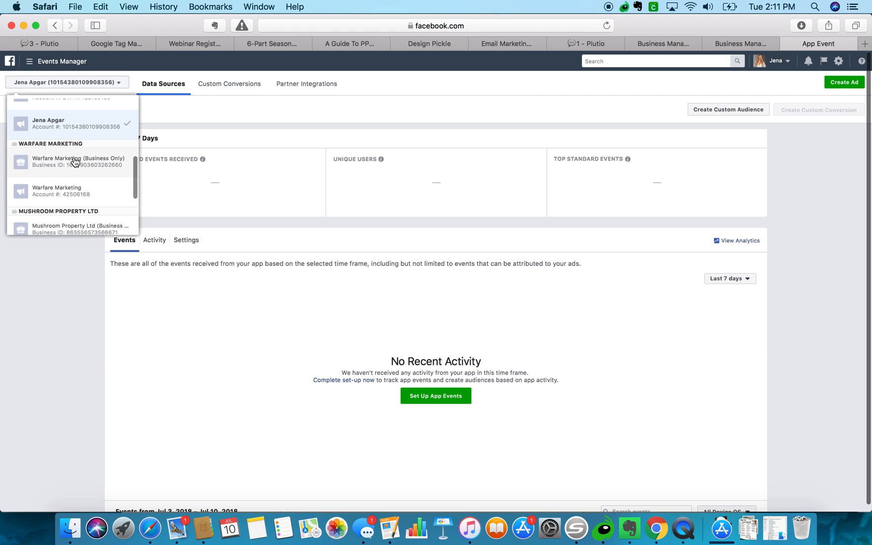
pyautogui.click(68, 192)
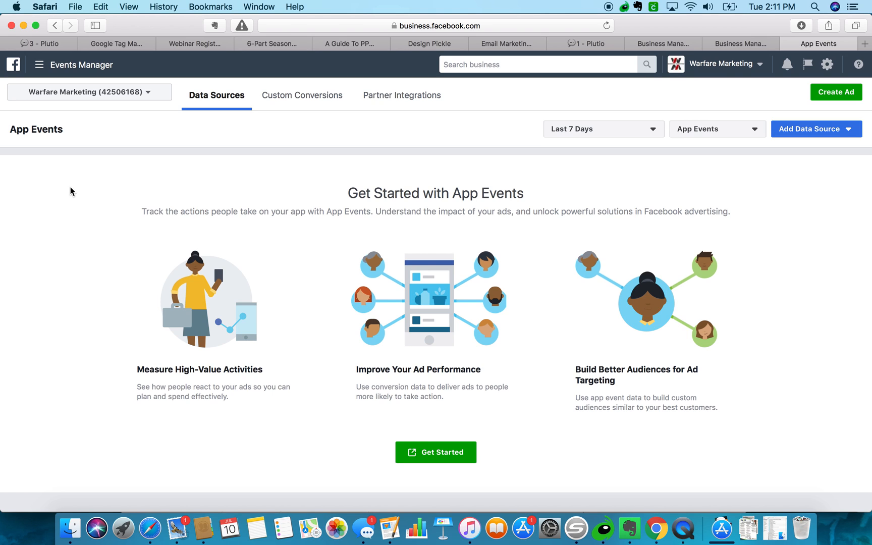
pyautogui.click(309, 98)
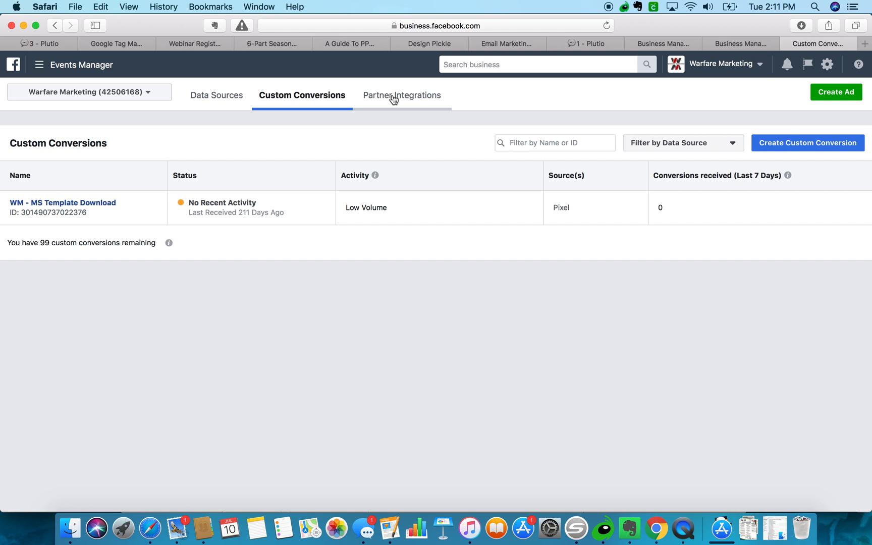
pyautogui.click(55, 26)
pyautogui.click(56, 27)
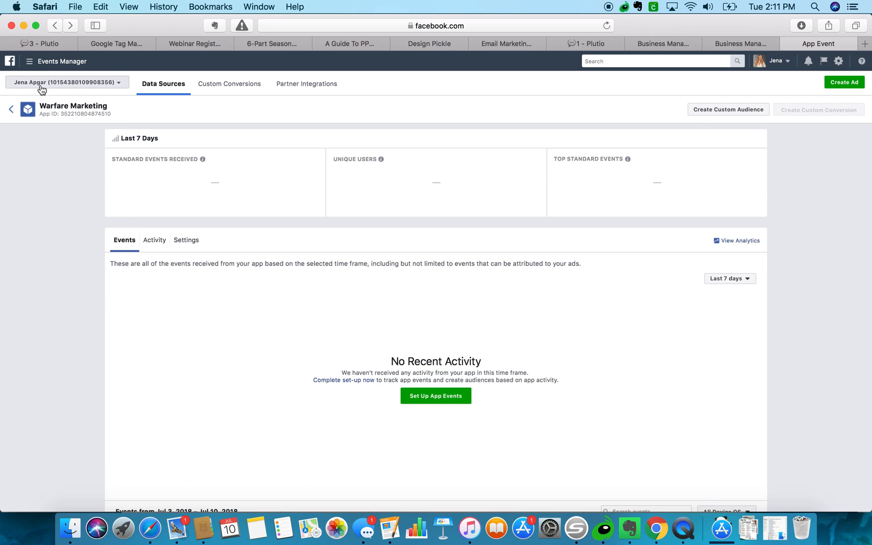
pyautogui.click(11, 110)
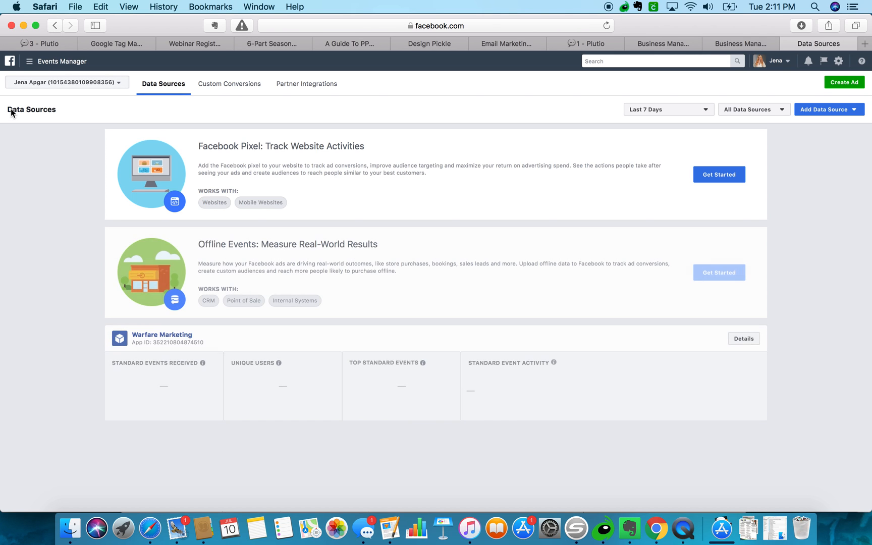
# Open Business Settings and list the Pages the business manages.
pyautogui.click(29, 61)
pyautogui.click(10, 112)
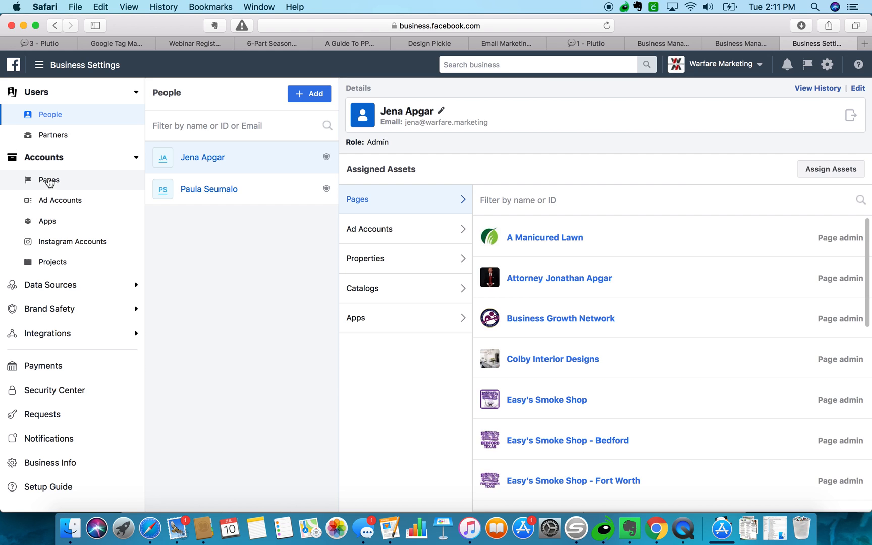
pyautogui.click(49, 180)
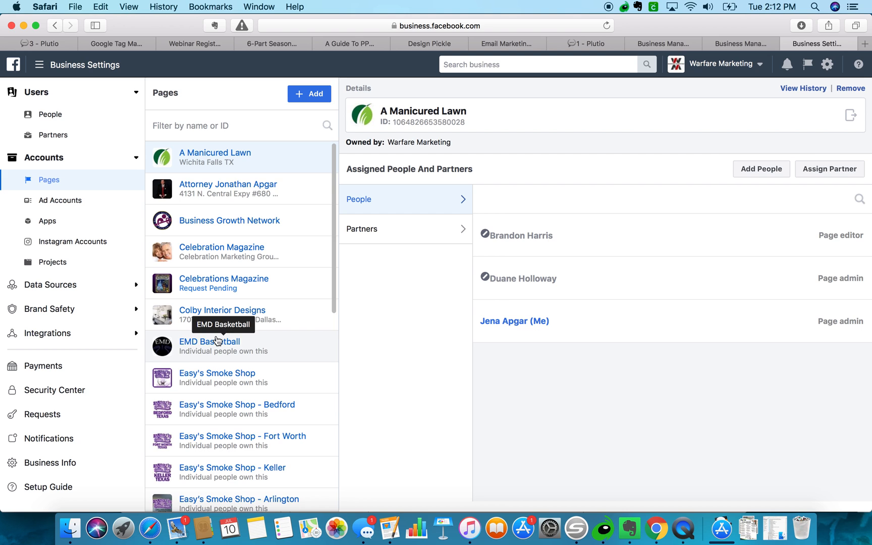
# Check who has access to the MomBoss.Club page and its assigned partners.
pyautogui.scroll(-5, 218, 340)
pyautogui.scroll(-5, 218, 341)
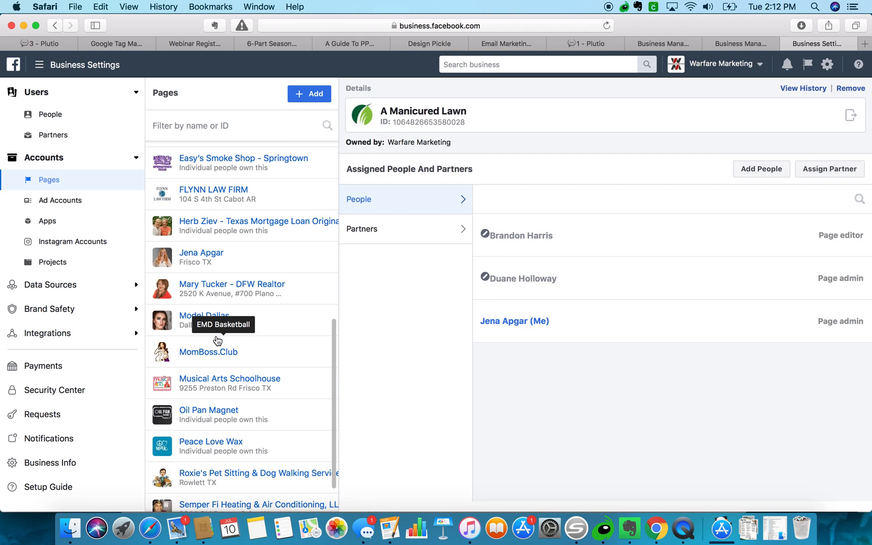
pyautogui.click(215, 350)
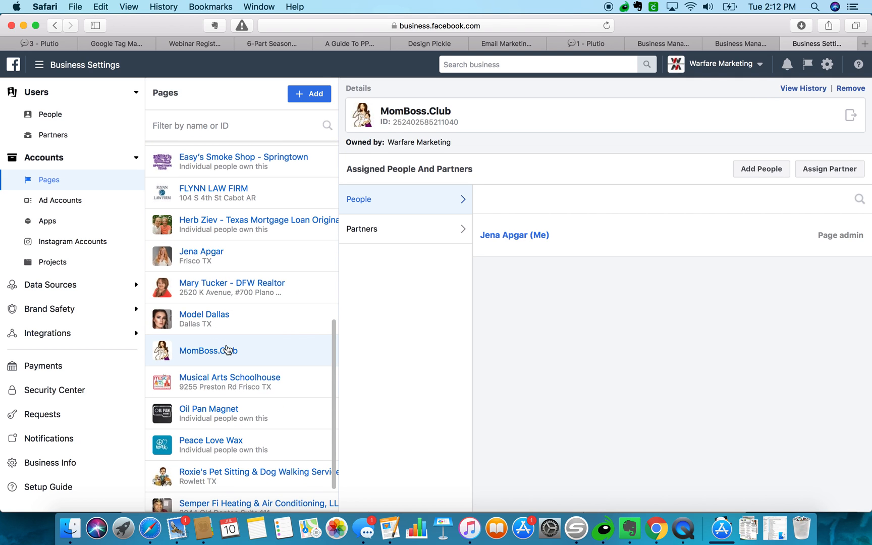
pyautogui.click(377, 237)
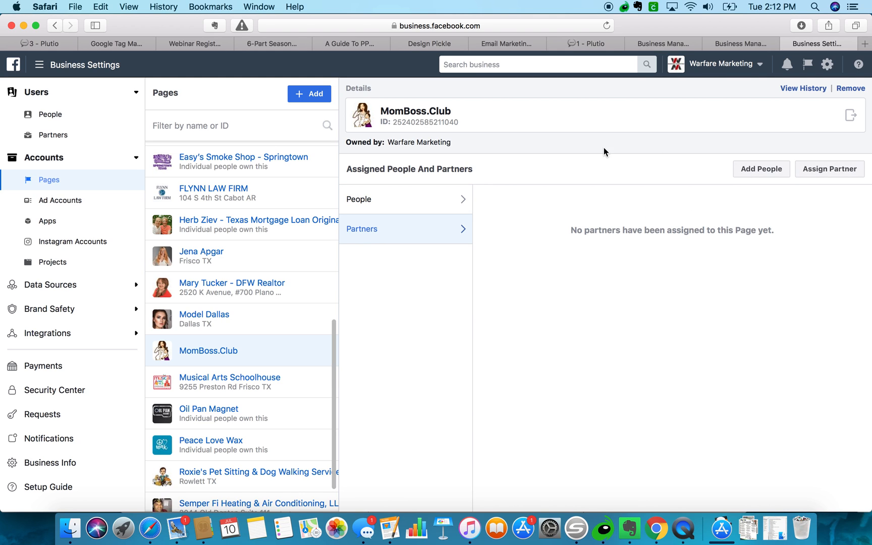
# List the business's pixels under Data Sources and check their assigned ad accounts and people.
pyautogui.click(72, 281)
pyautogui.click(50, 327)
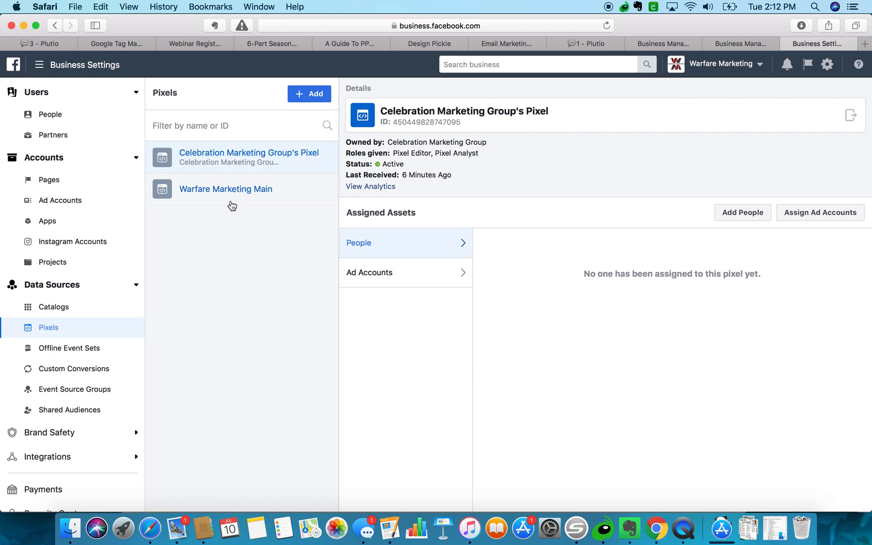
pyautogui.click(391, 277)
pyautogui.click(393, 244)
pyautogui.scroll(-5, 56, 303)
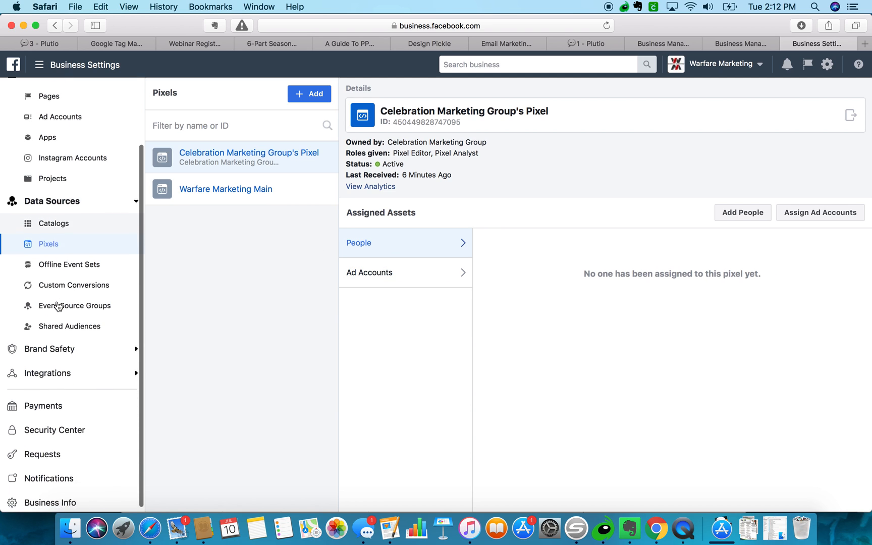
pyautogui.scroll(5, 45, 303)
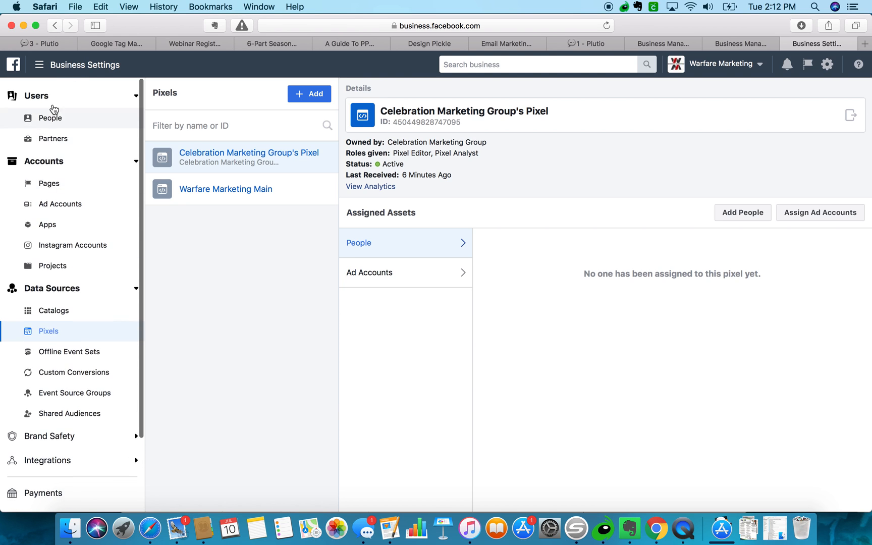
pyautogui.click(41, 68)
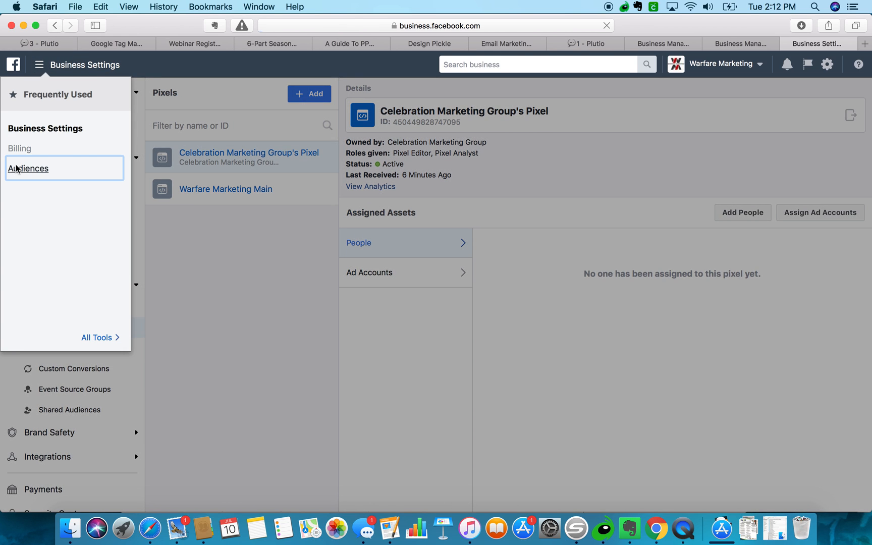
# Open the Audiences library and inspect the All Traffic 180 website custom audience's details.
pyautogui.click(14, 168)
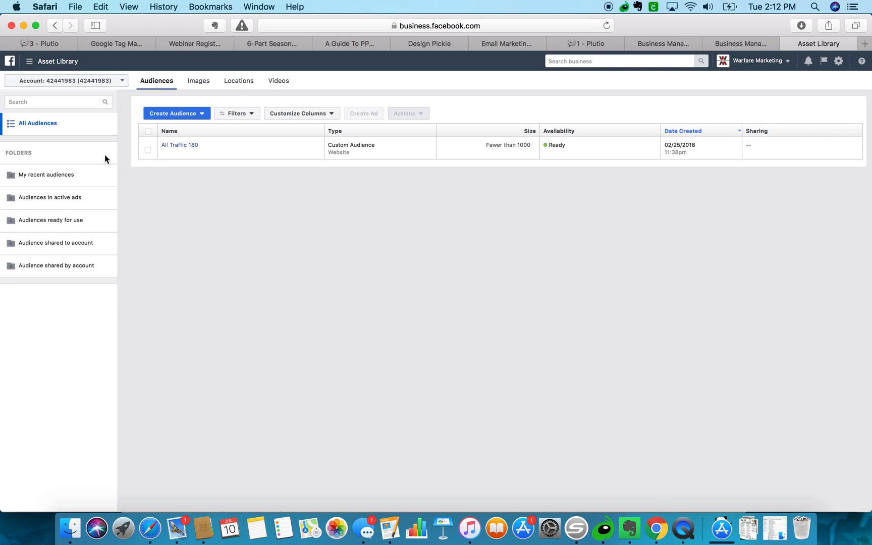
pyautogui.moveTo(174, 149)
pyautogui.click(185, 149)
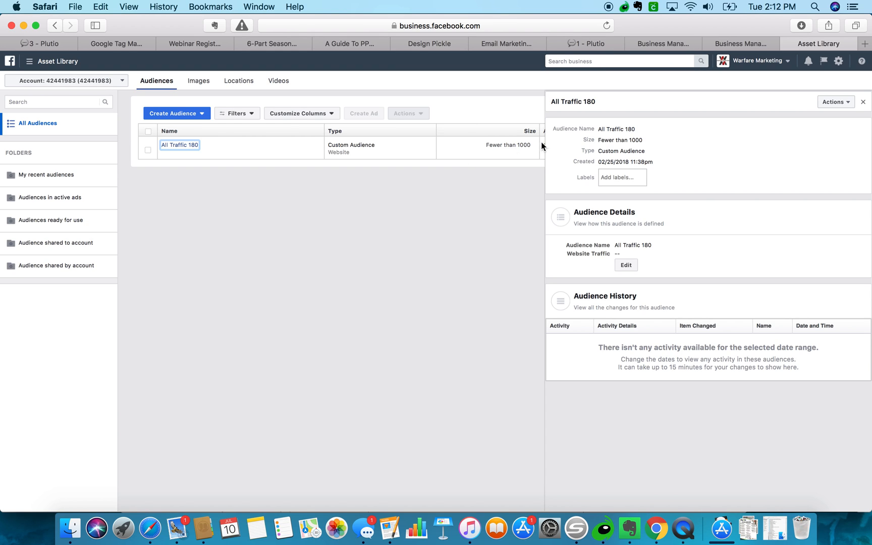
pyautogui.click(863, 102)
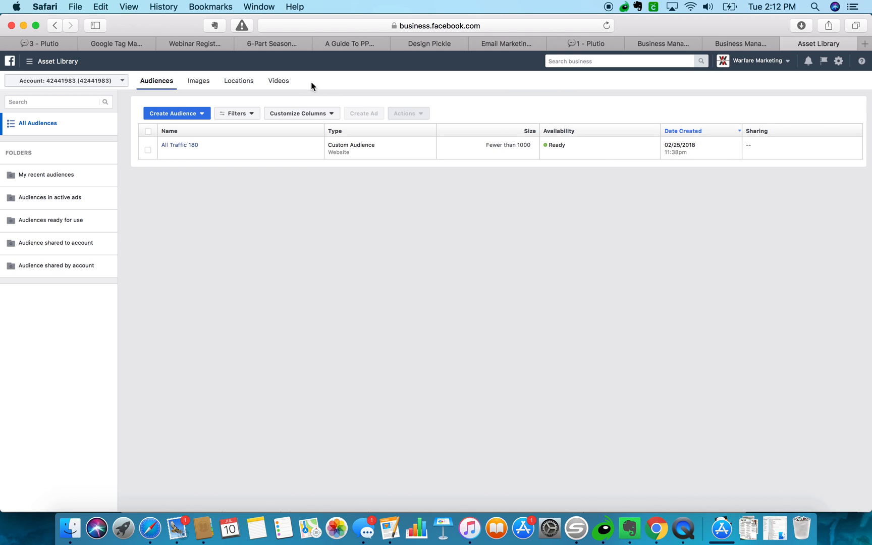
pyautogui.click(122, 80)
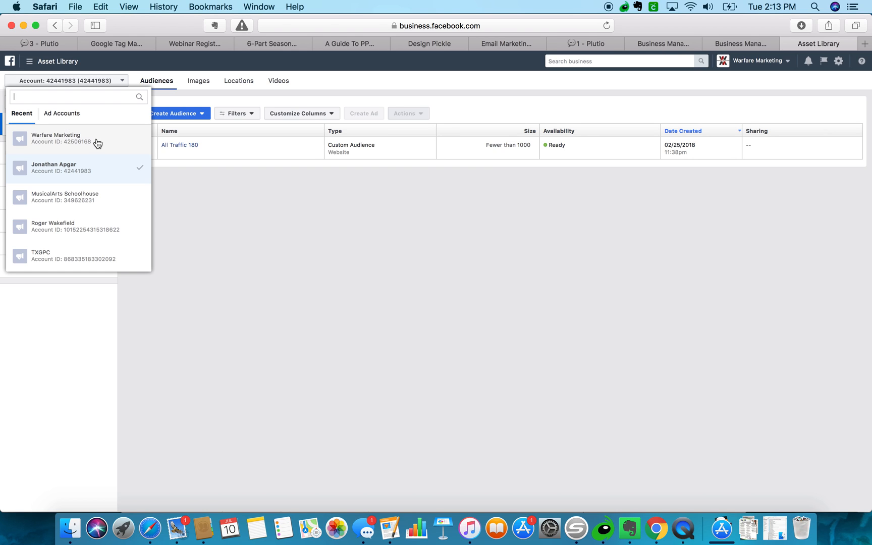
# Switch to Warfare Marketing and accept the Custom Audience terms of service.
pyautogui.click(97, 141)
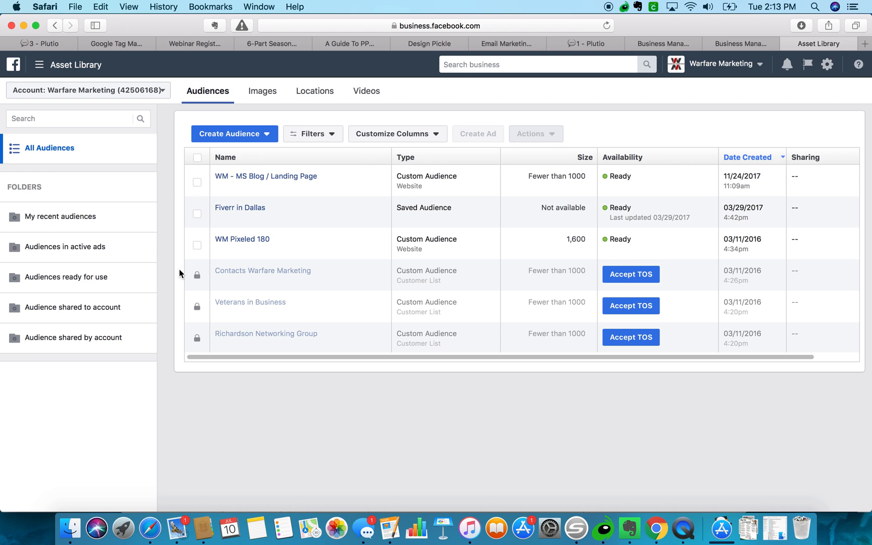
pyautogui.click(633, 276)
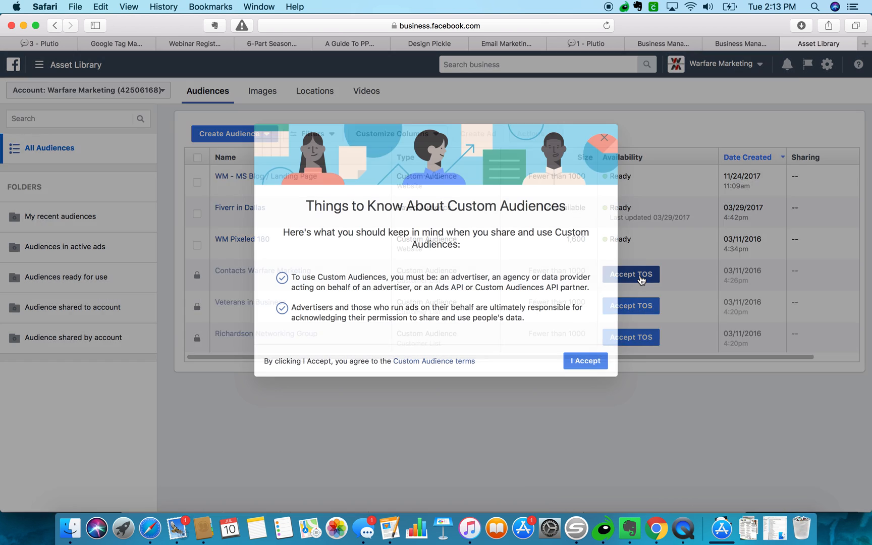
pyautogui.click(585, 361)
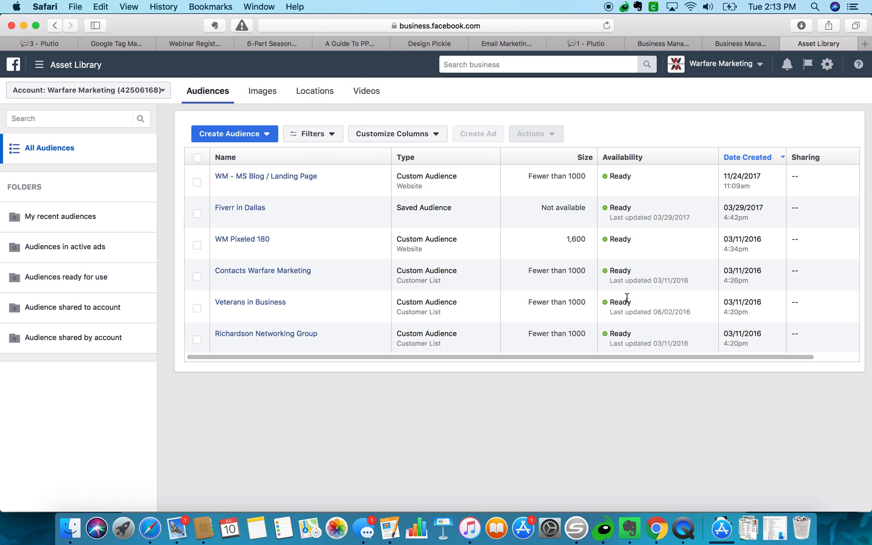
# Reselect Warfare Marketing from all ad accounts and view the Create Audience options.
pyautogui.click(116, 90)
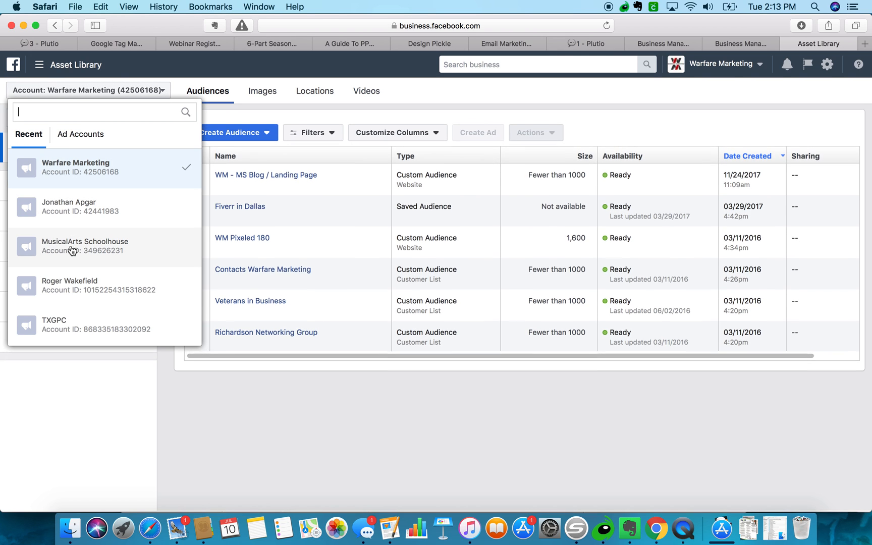
pyautogui.click(76, 136)
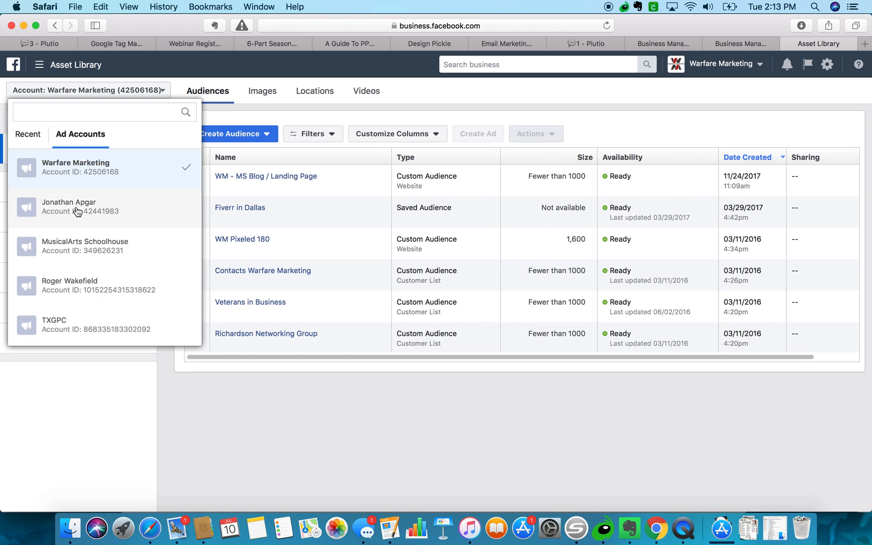
pyautogui.click(75, 175)
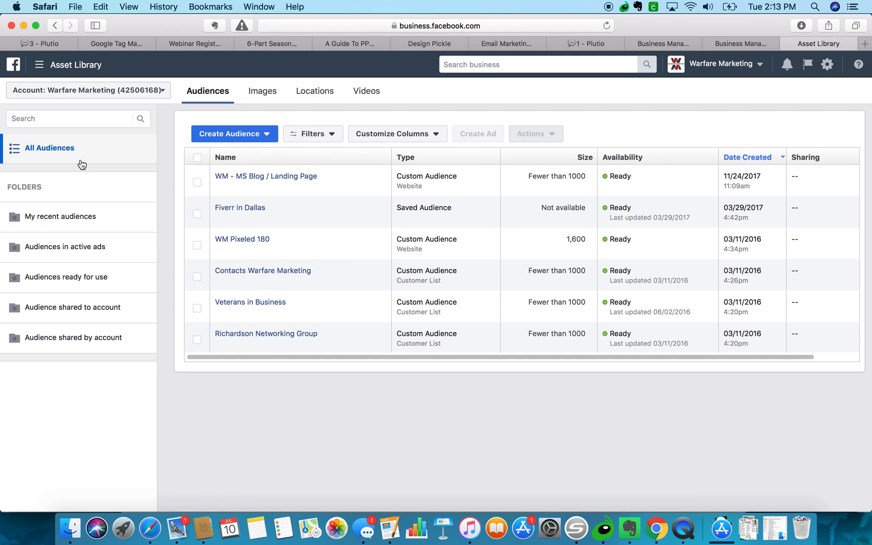
pyautogui.click(235, 136)
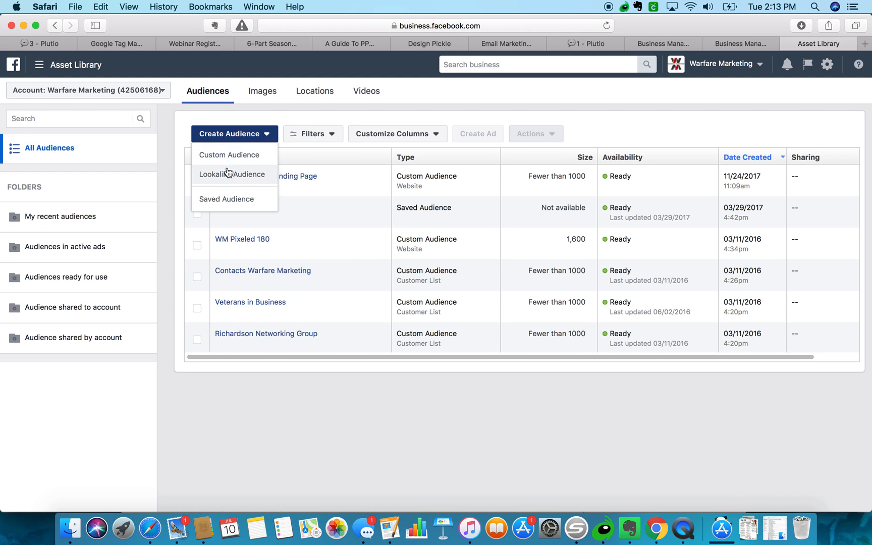
pyautogui.click(454, 25)
# Search Google for 'create a facebook pixel' and open Facebook's 'Create a pixel in Business Manager' article.
pyautogui.write('create')
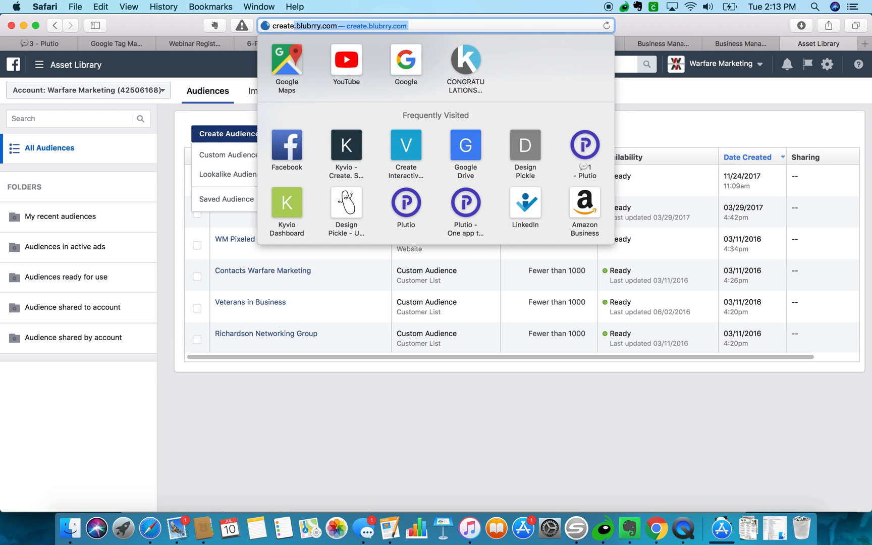
pyautogui.write(' a facebook pixel')
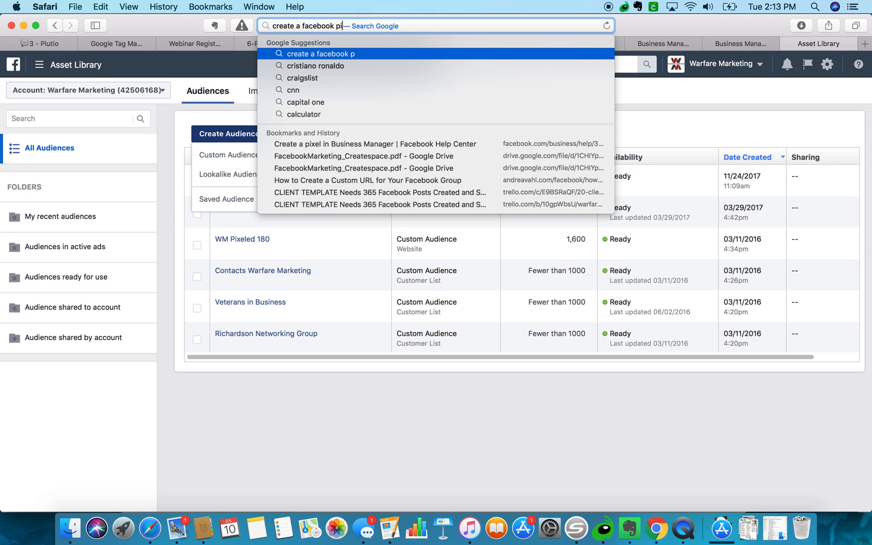
pyautogui.press('Return')
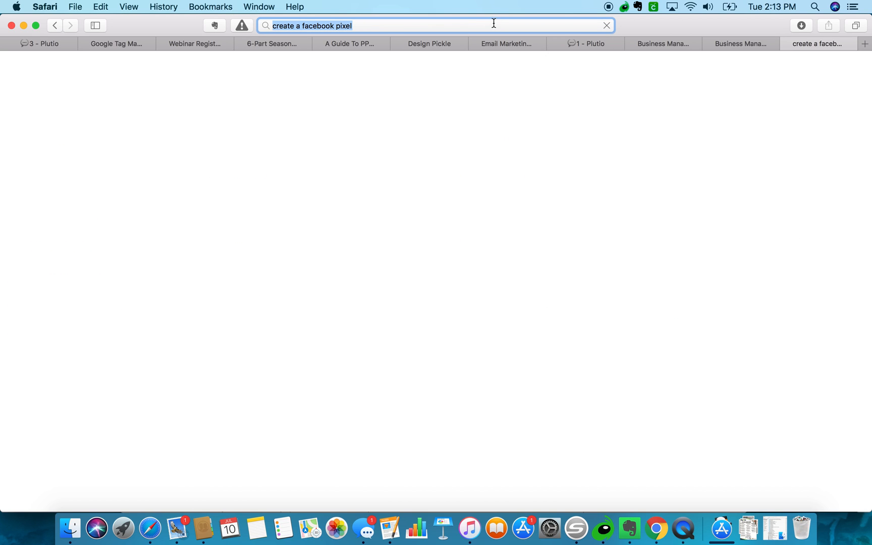
pyautogui.scroll(-3, 160, 359)
pyautogui.scroll(-3, 159, 360)
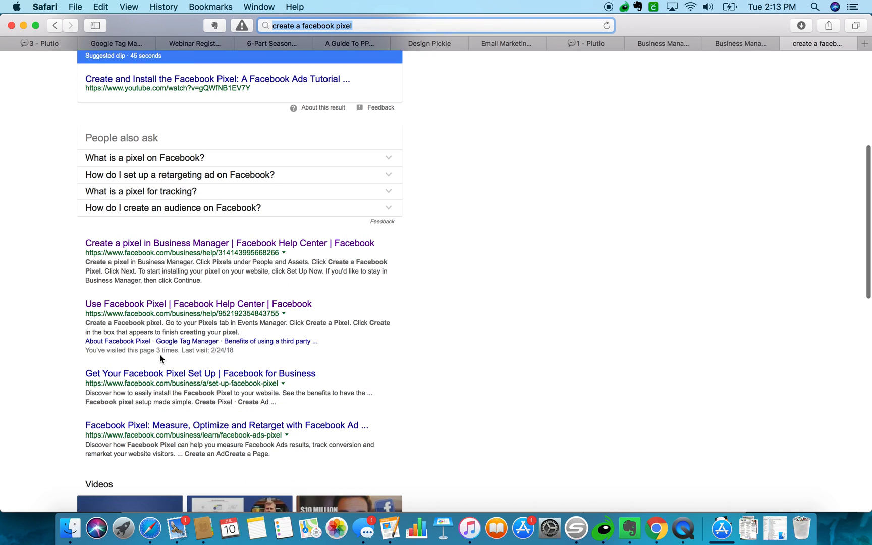
pyautogui.click(174, 245)
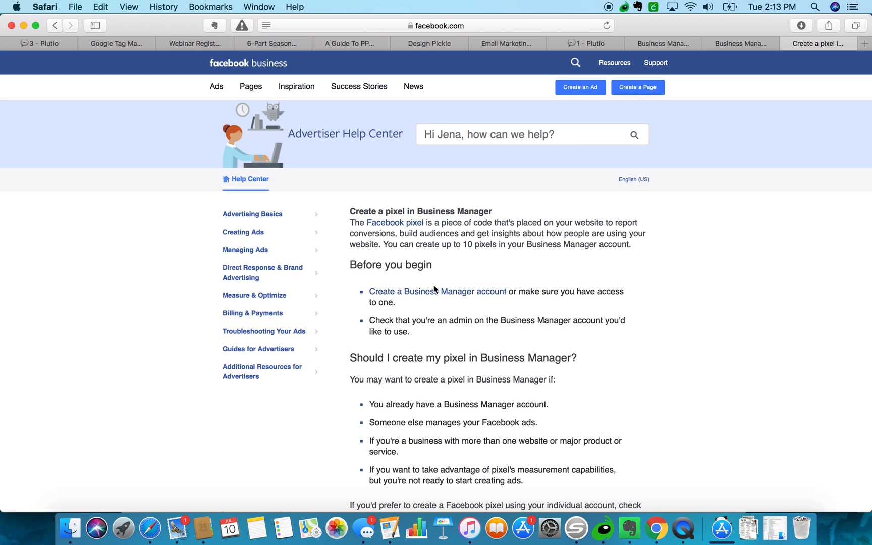
# Follow the article's Business Manager Settings link to Business Settings.
pyautogui.scroll(-3, 433, 297)
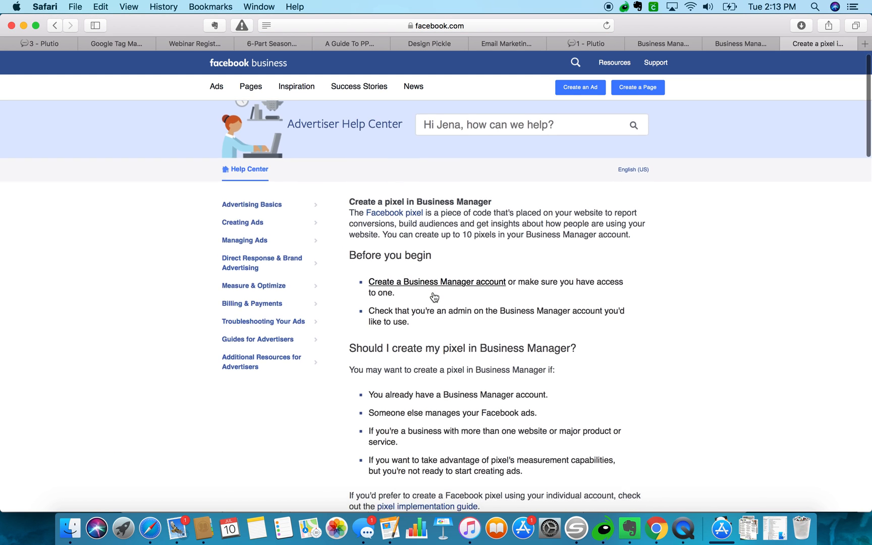
pyautogui.scroll(-3, 433, 298)
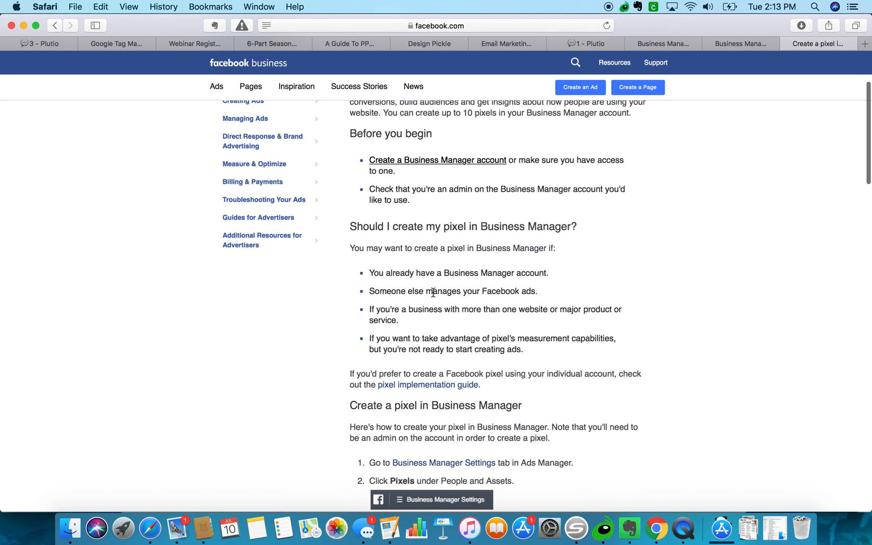
pyautogui.scroll(-4, 433, 292)
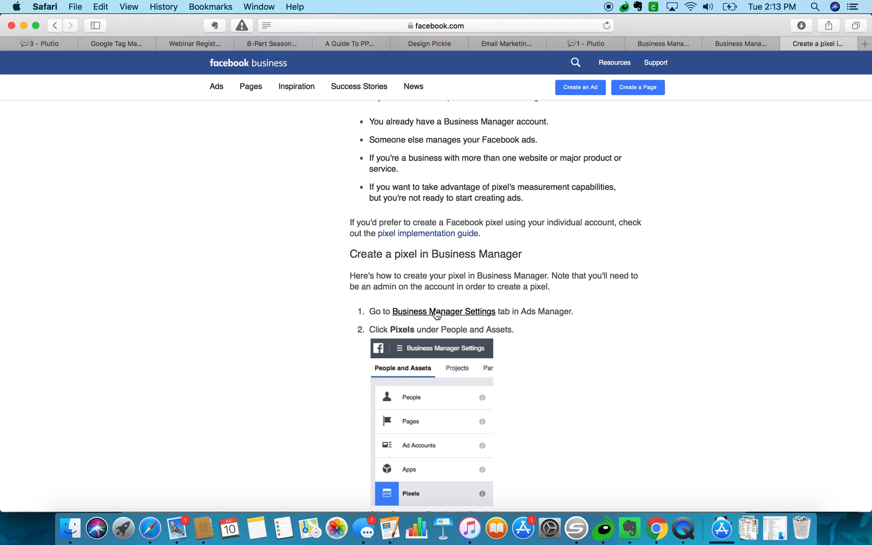
pyautogui.scroll(-2, 394, 248)
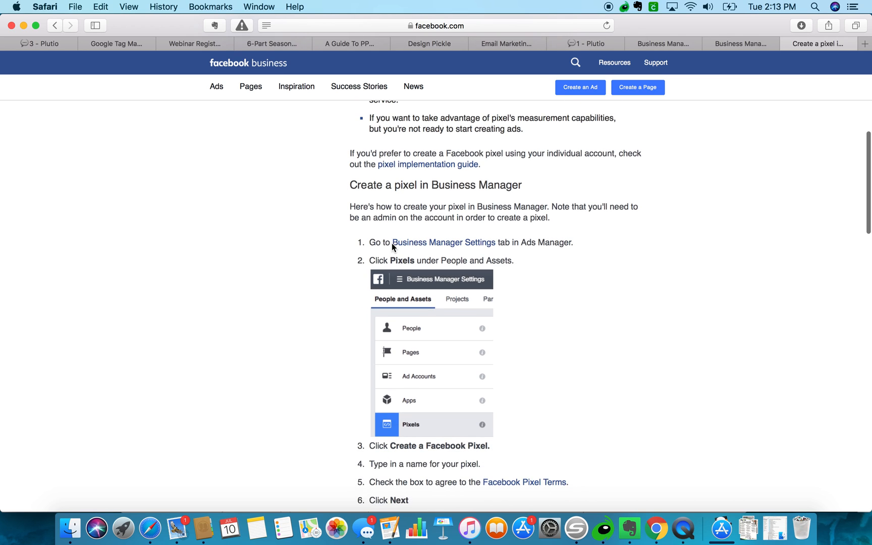
pyautogui.click(413, 244)
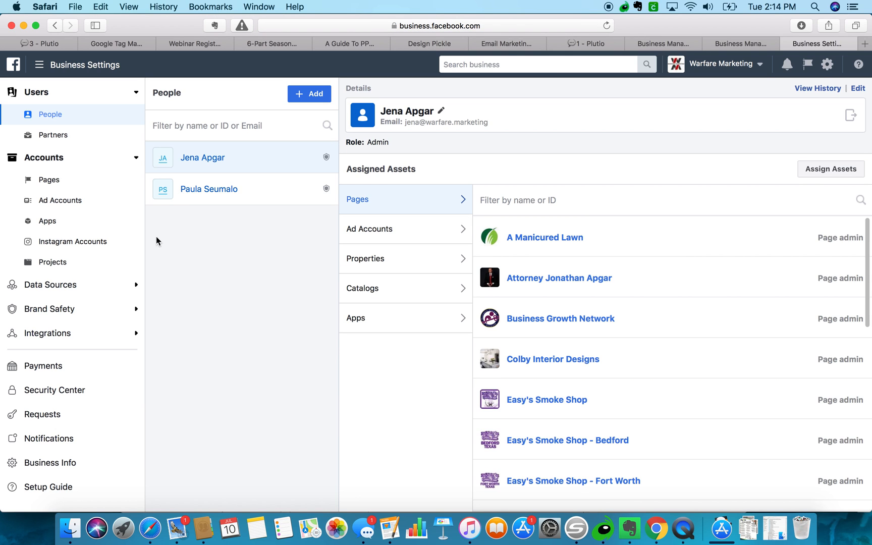
# Add a new pixel from the Pixels list and replace its default name with 'Mom Boss Club FB Pix'.
pyautogui.click(53, 286)
pyautogui.click(48, 329)
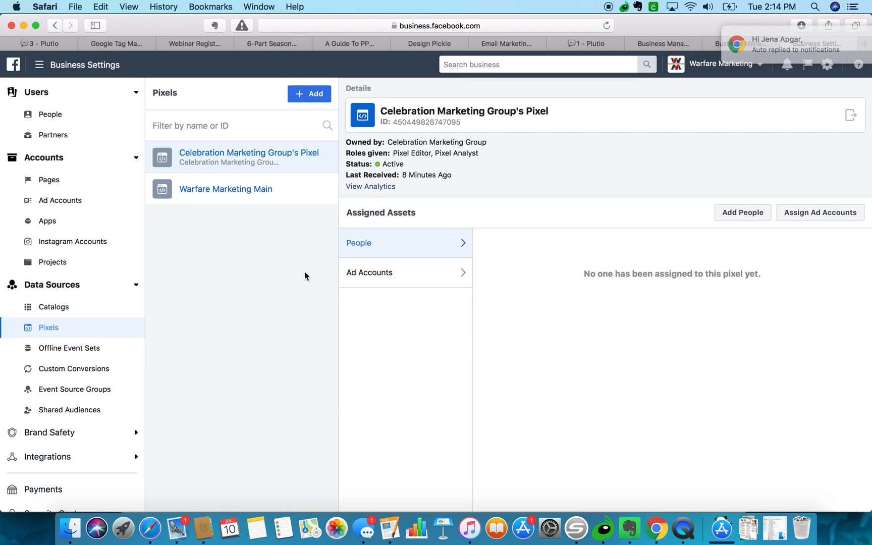
pyautogui.click(311, 94)
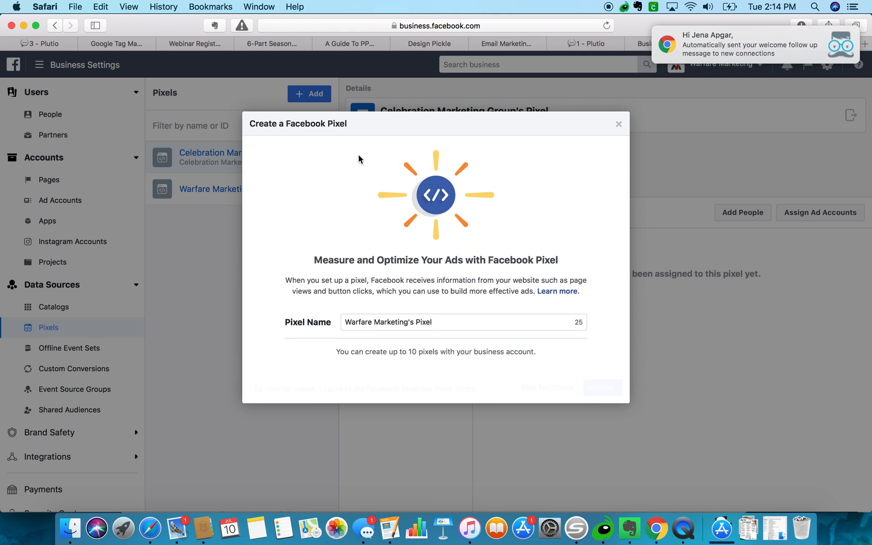
pyautogui.tripleClick(371, 323)
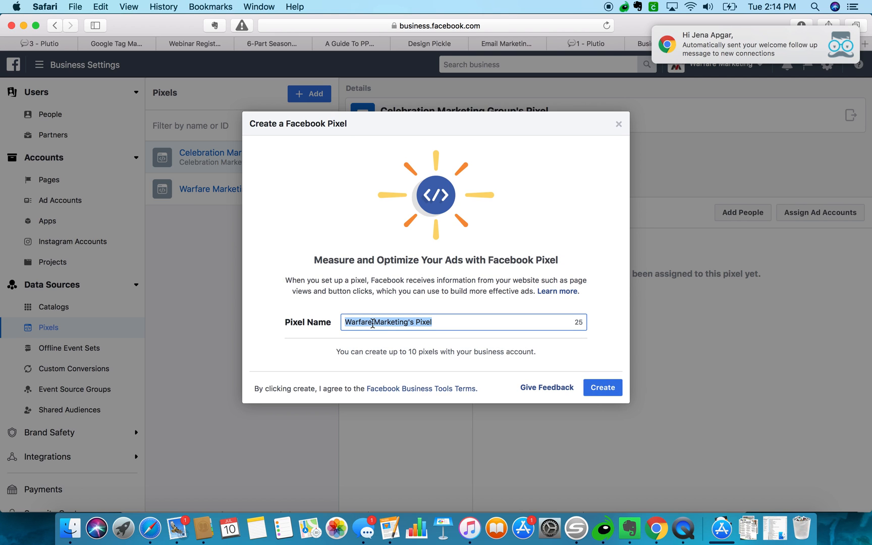
pyautogui.write('Mom Boss Club FB Pix')
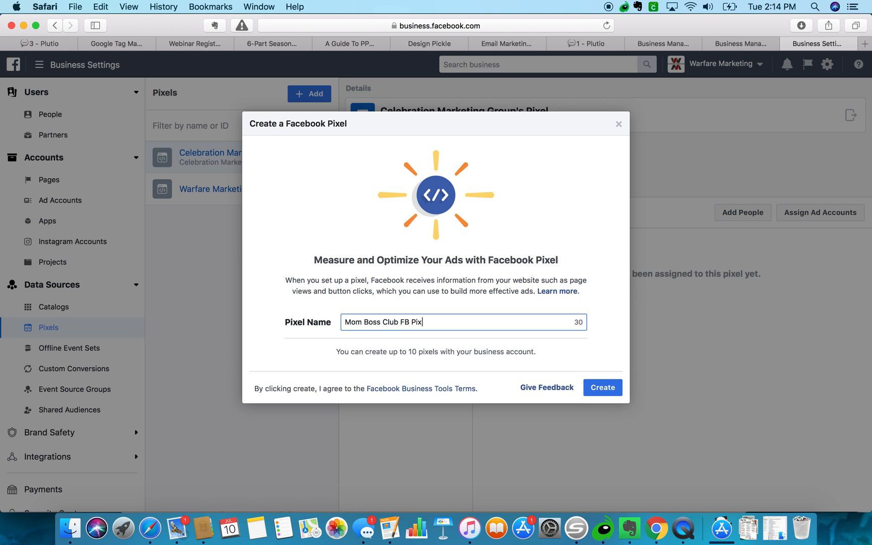
# Create the Mom Boss Club FB Pixel and set it up now through an integration or tag manager.
pyautogui.click(596, 387)
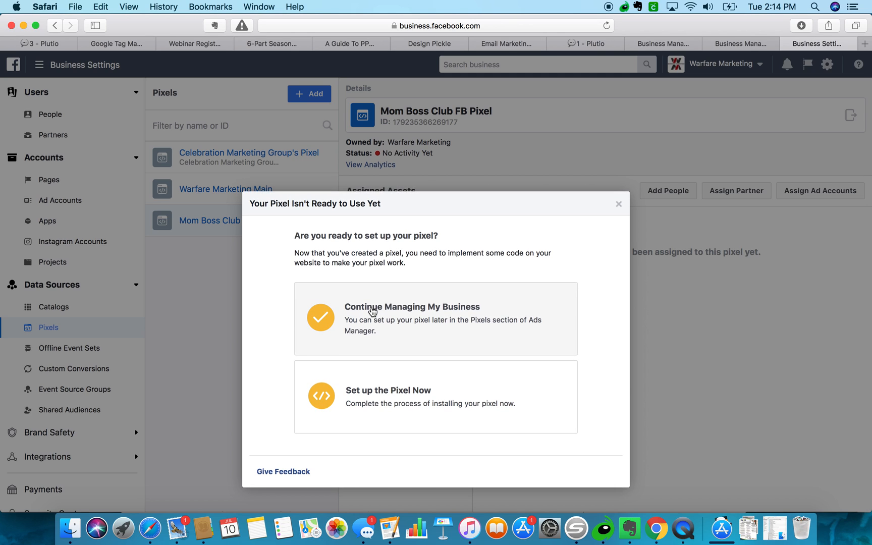
pyautogui.click(372, 378)
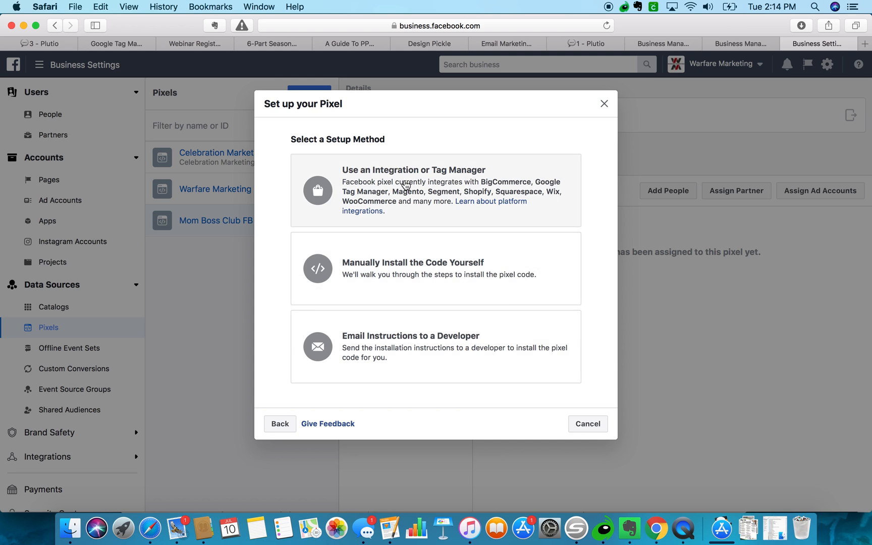
pyautogui.click(406, 184)
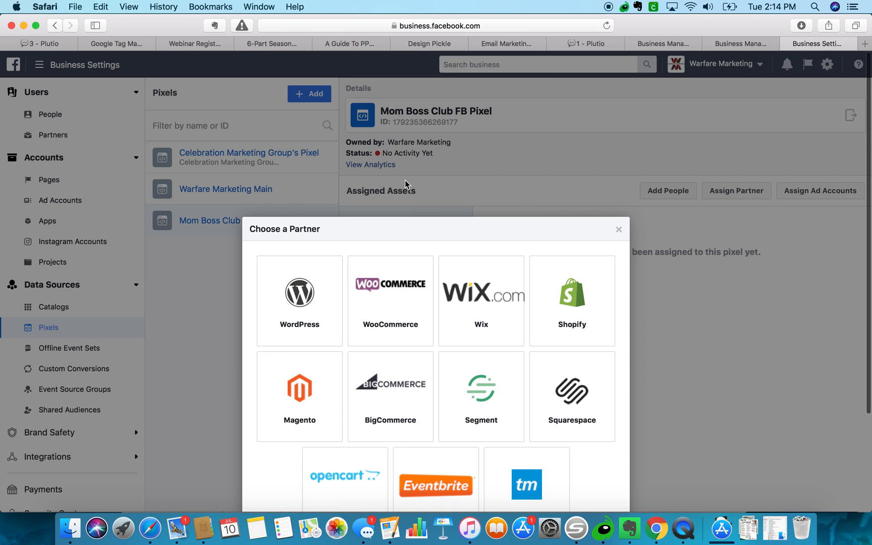
pyautogui.scroll(-4, 404, 298)
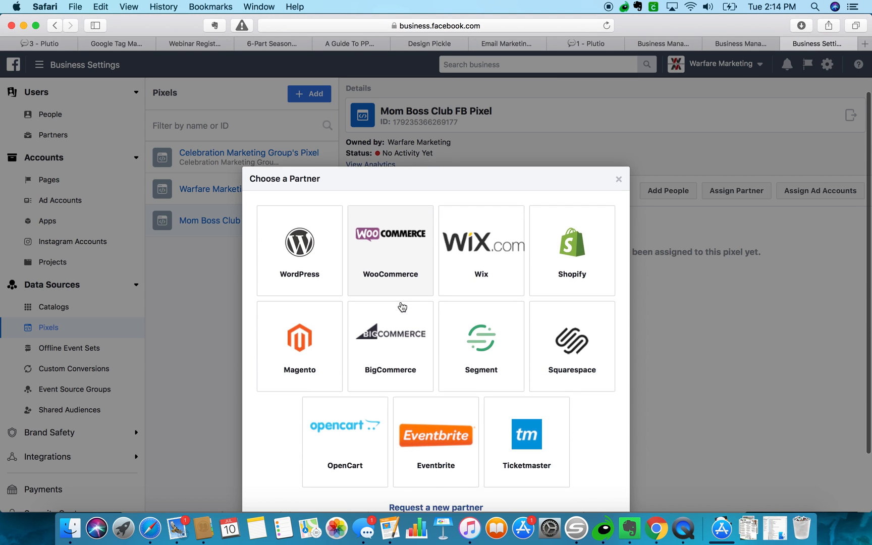
pyautogui.scroll(-2, 402, 307)
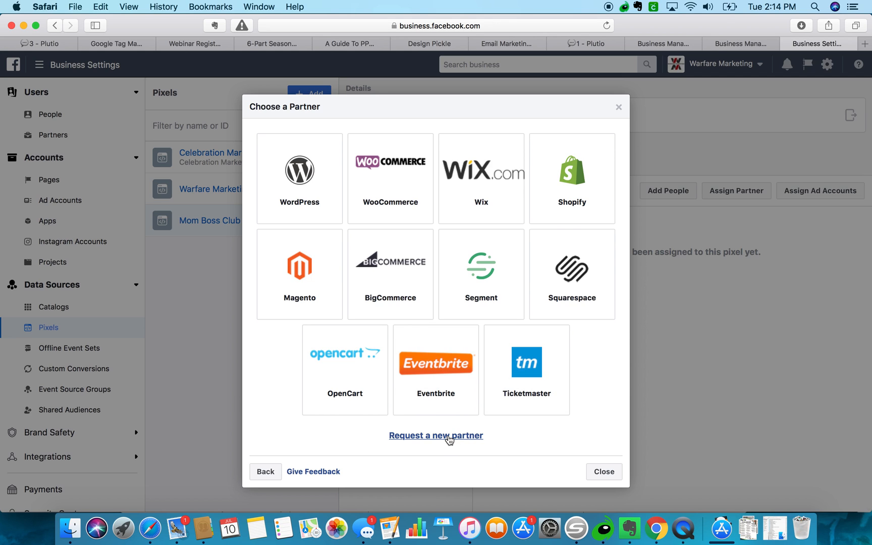
pyautogui.click(263, 473)
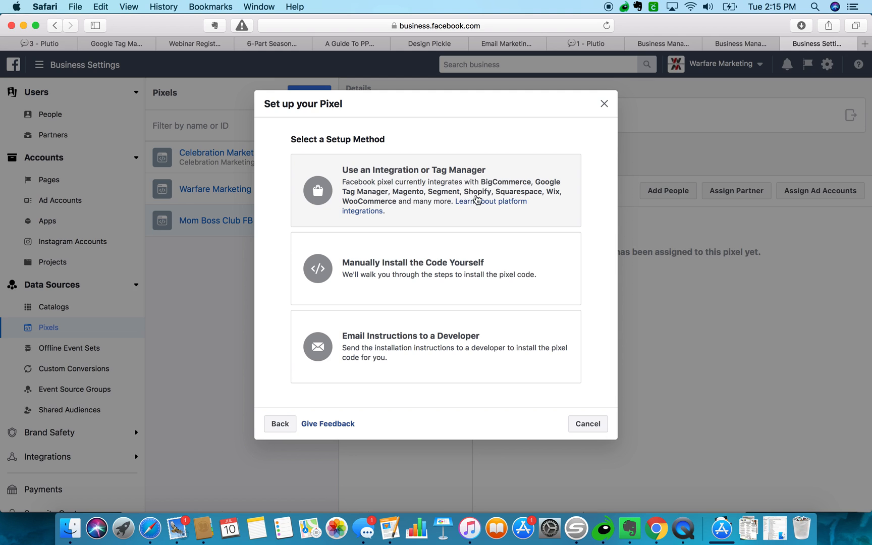
pyautogui.click(446, 190)
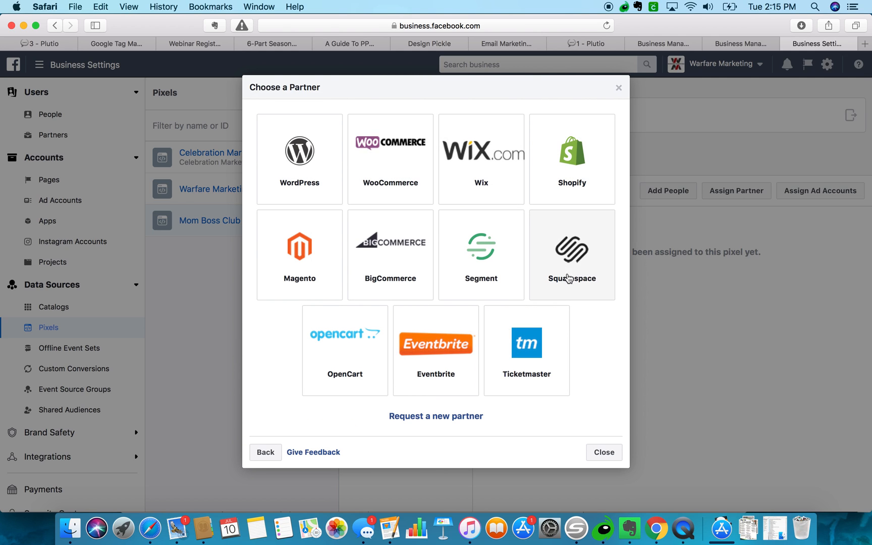
# Request 'tag manager google' as a new integration partner and close the request dialog.
pyautogui.click(453, 416)
pyautogui.scroll(-5, 453, 418)
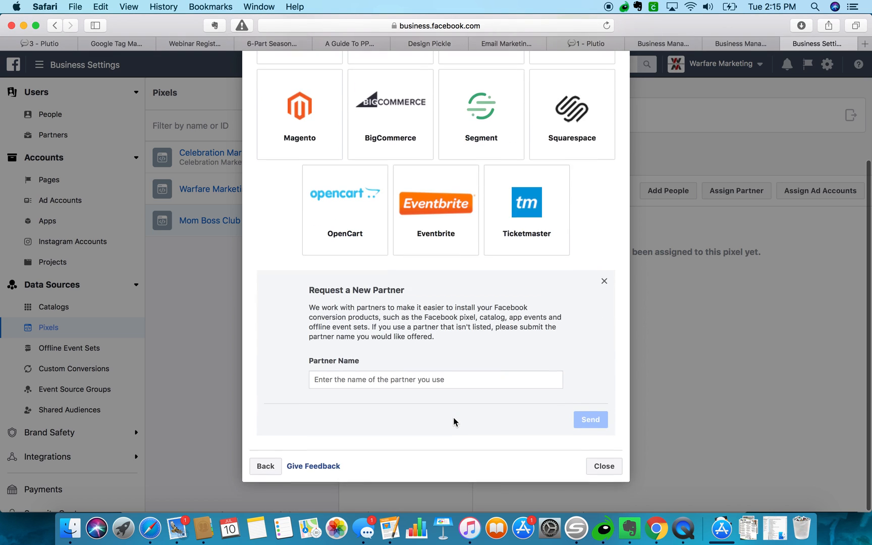
pyautogui.scroll(5, 436, 389)
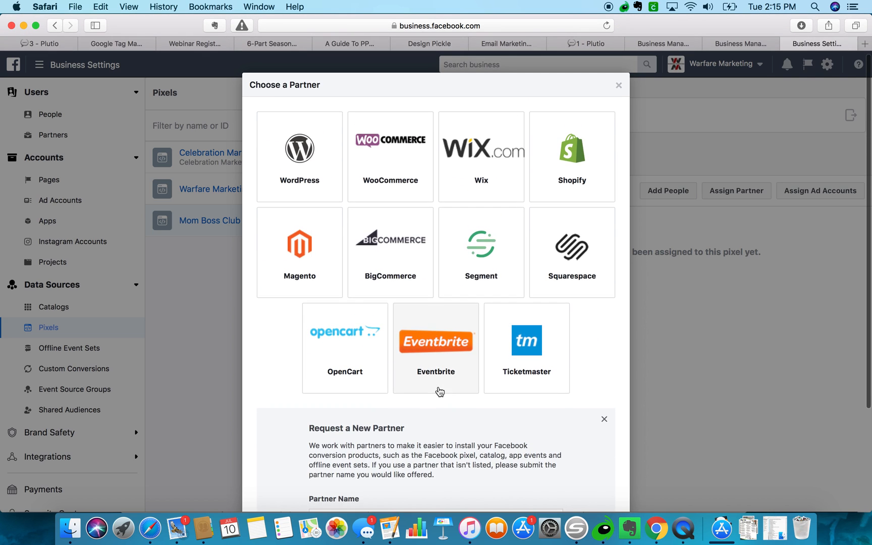
pyautogui.scroll(-4, 440, 392)
pyautogui.scroll(-1, 439, 392)
pyautogui.click(427, 381)
pyautogui.write('tag manager google')
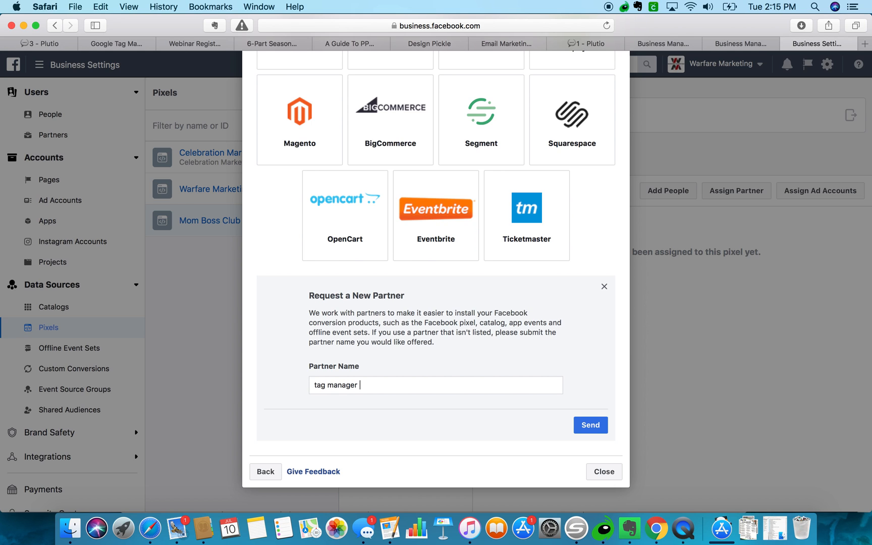
pyautogui.click(602, 424)
pyautogui.click(497, 434)
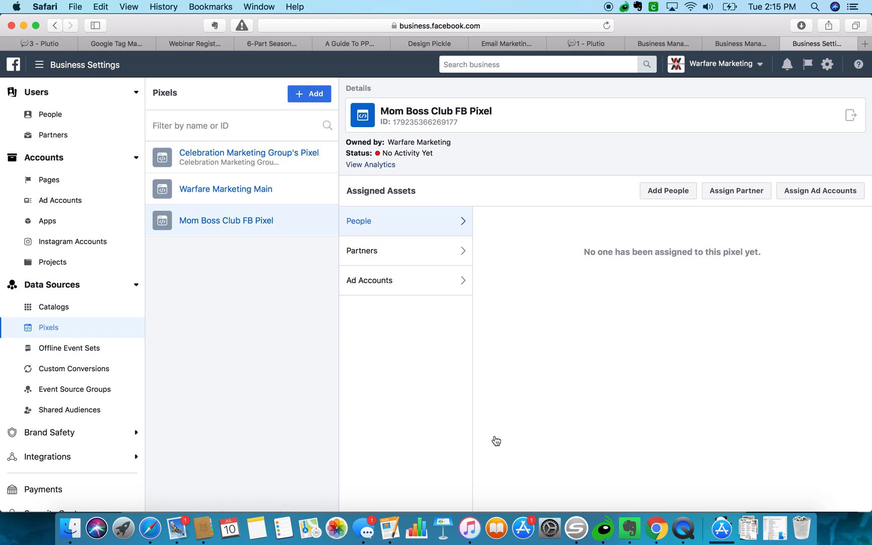
# Review the partners and ad accounts assigned to the new pixel.
pyautogui.rightClick(245, 224)
pyautogui.click(245, 222)
pyautogui.click(370, 256)
pyautogui.click(374, 282)
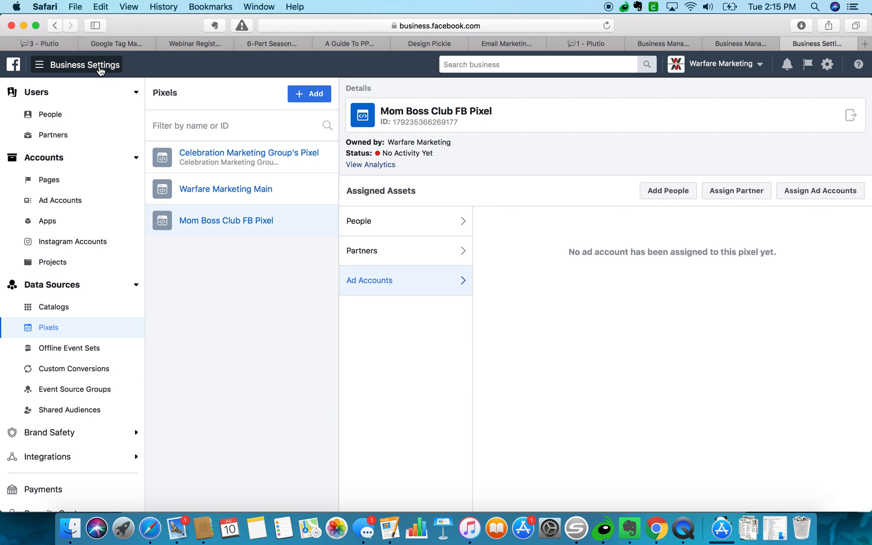
# From the Business Manager home, open the full Ad Accounts list showing the first account's details.
pyautogui.click(13, 65)
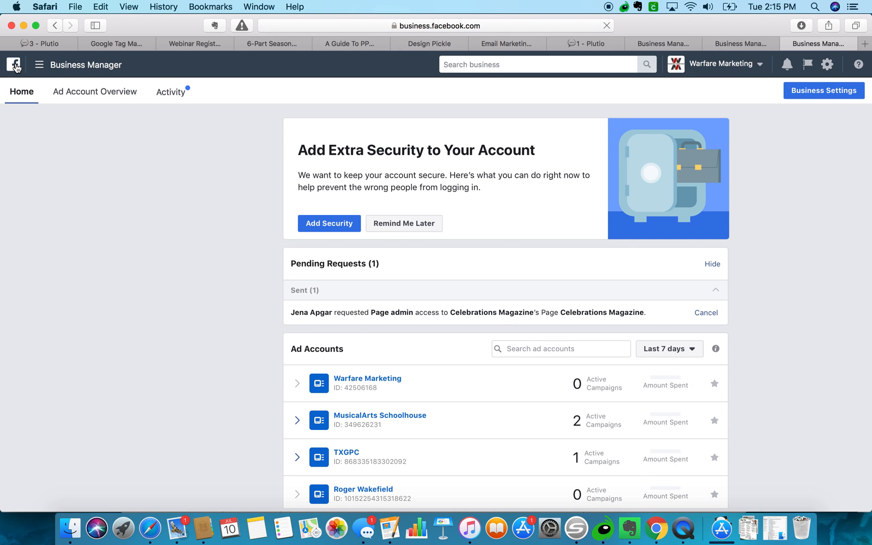
pyautogui.scroll(-5, 198, 328)
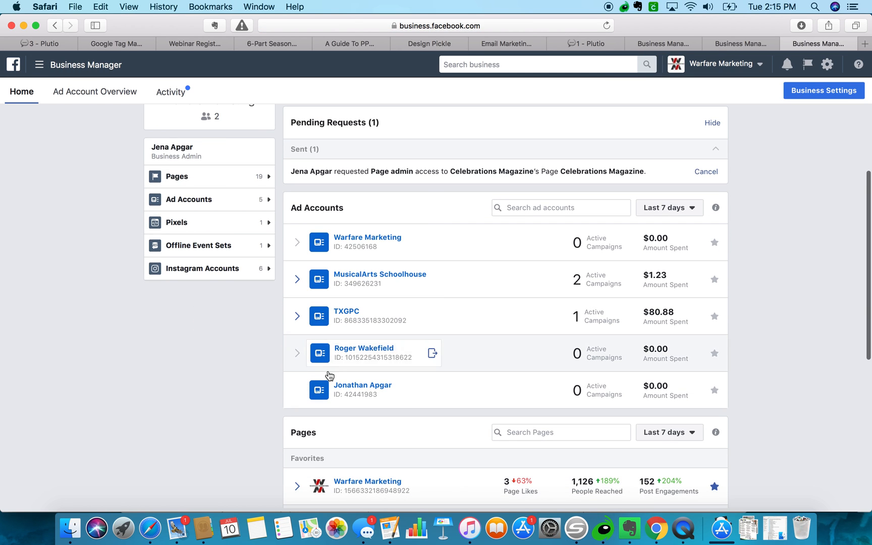
pyautogui.scroll(-3, 351, 389)
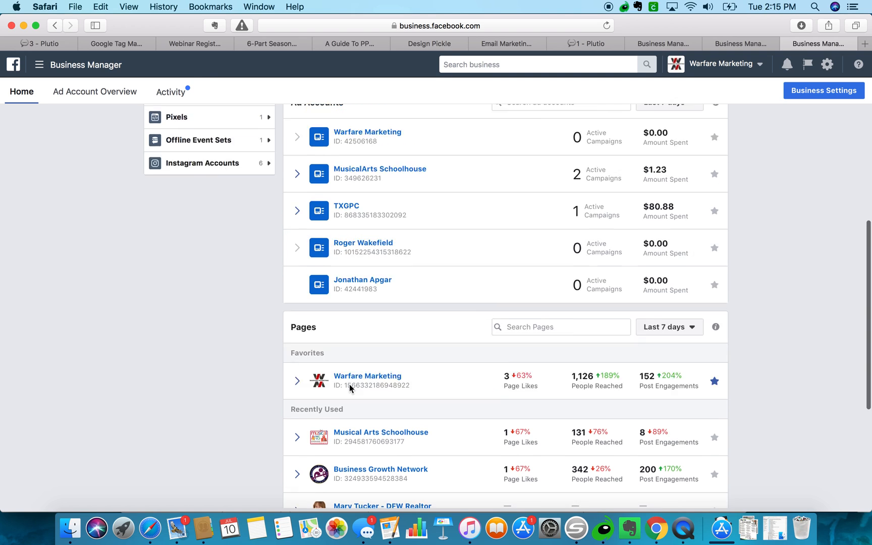
pyautogui.scroll(3, 350, 388)
pyautogui.click(192, 203)
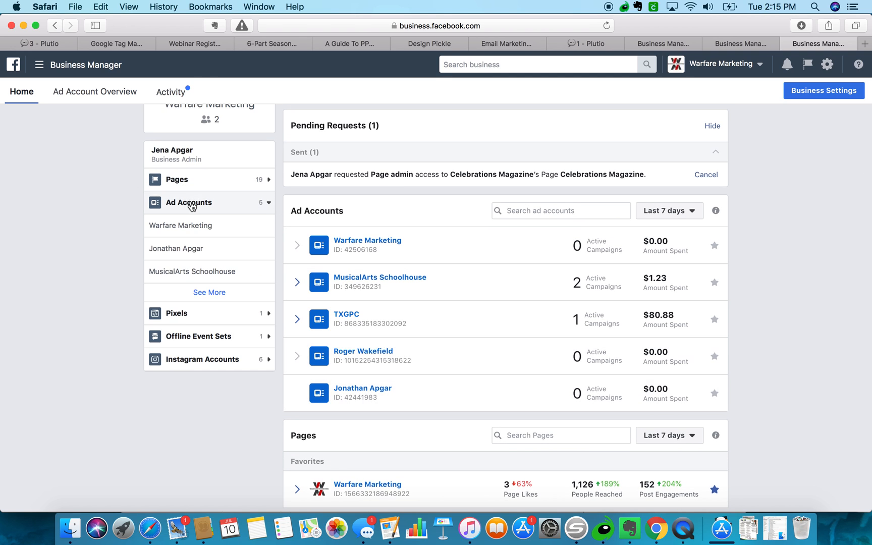
pyautogui.click(192, 292)
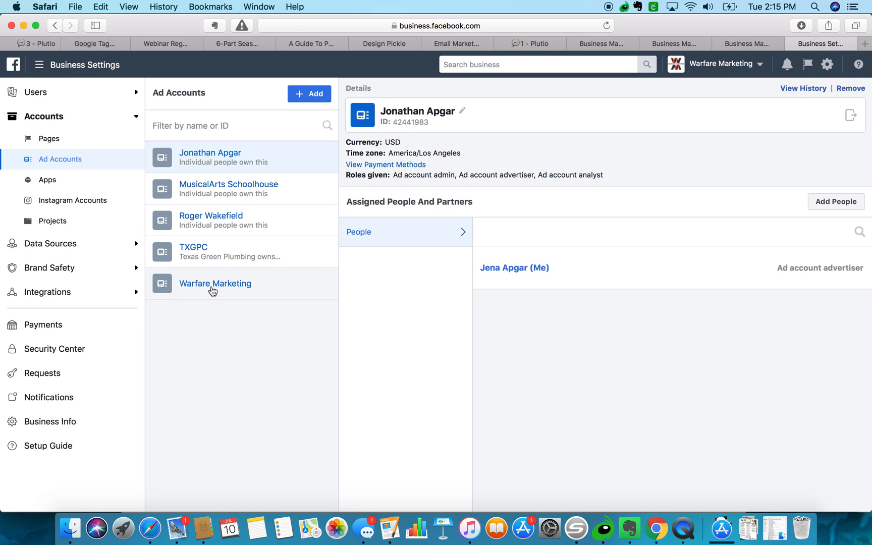
pyautogui.click(865, 44)
# Load facebook.com in a new Safari tab beside Business Settings and switch to it.
pyautogui.write('facebook.com')
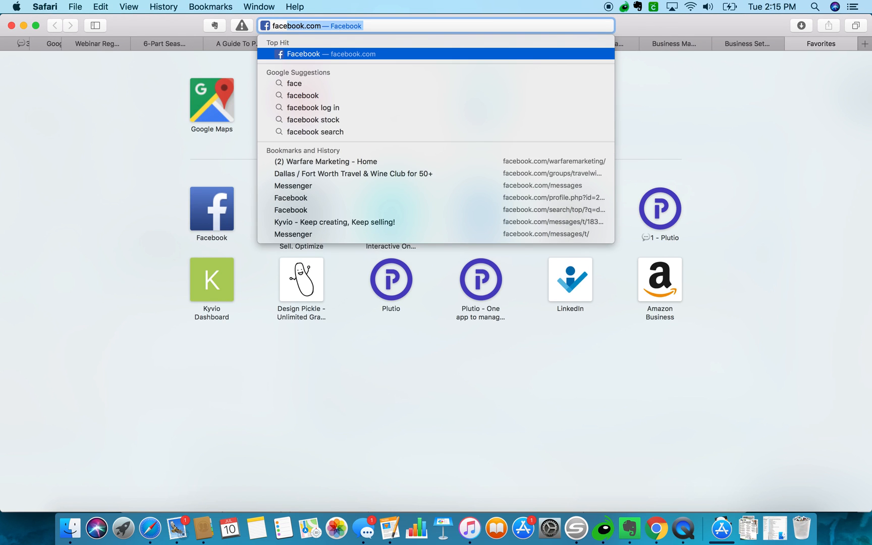
pyautogui.press('Return')
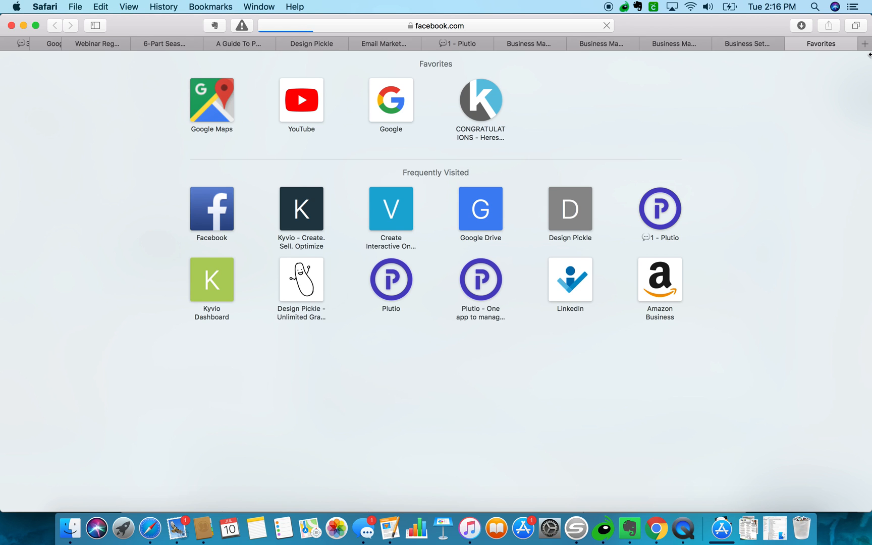
pyautogui.click(760, 46)
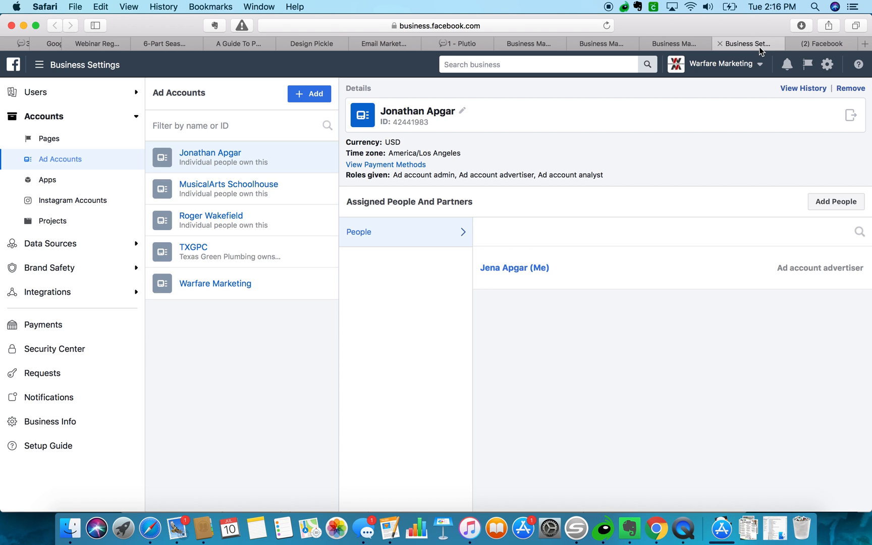
pyautogui.click(813, 45)
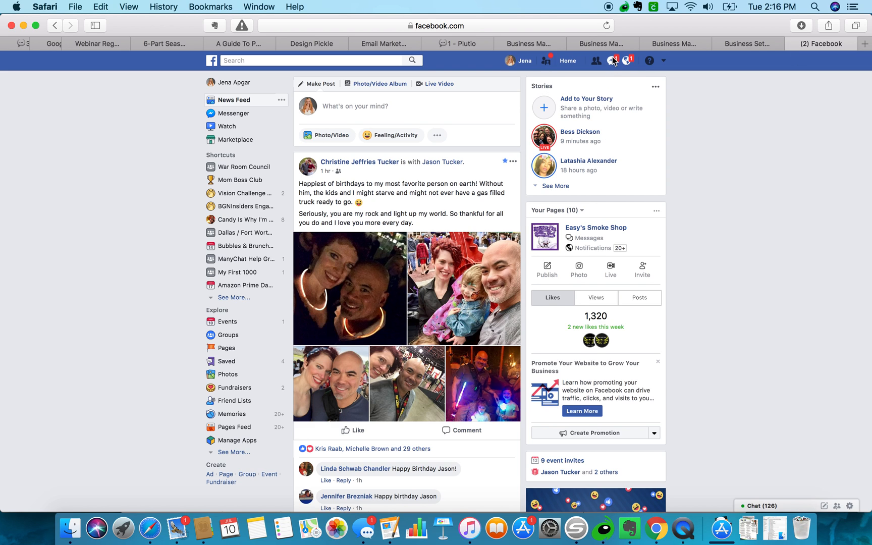
# Check and dismiss the Messenger and Notifications alerts.
pyautogui.click(613, 61)
pyautogui.click(626, 61)
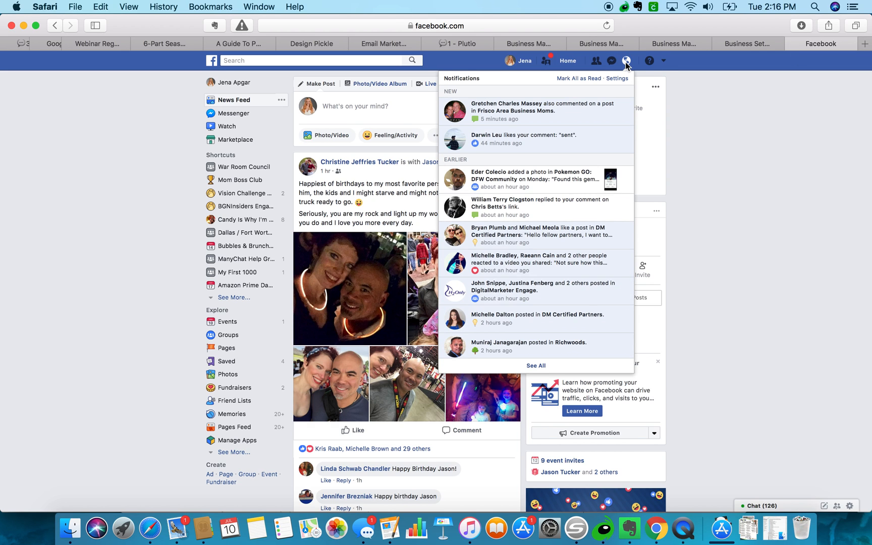
pyautogui.click(679, 124)
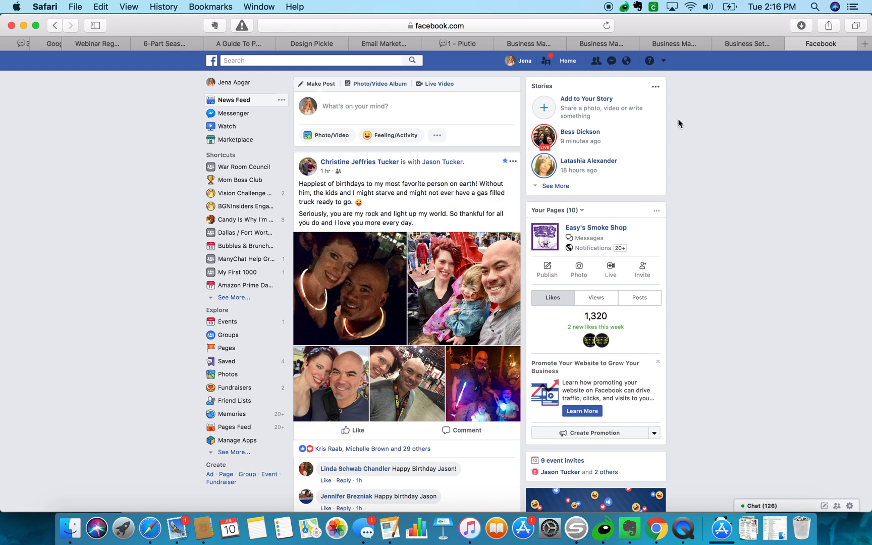
# Scroll the News Feed until the shared CNN video post is in view.
pyautogui.scroll(-6, 677, 182)
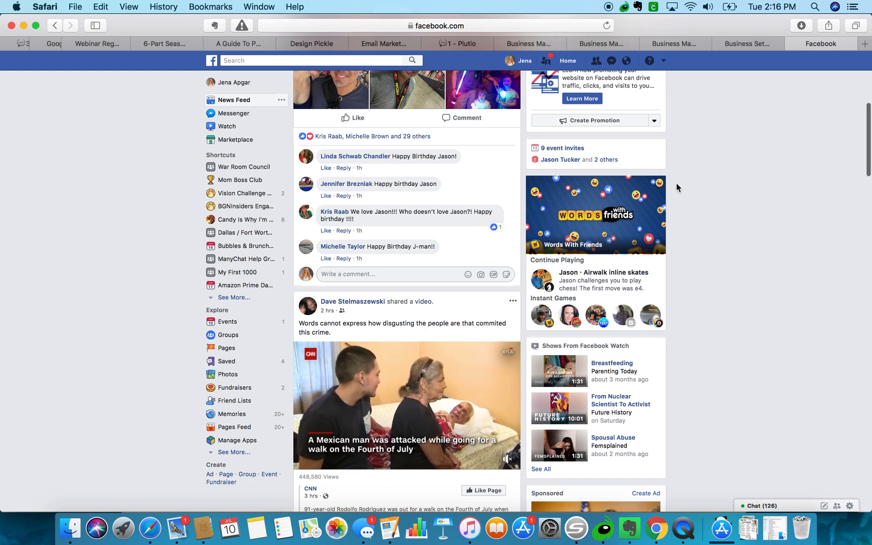
pyautogui.scroll(-2, 677, 184)
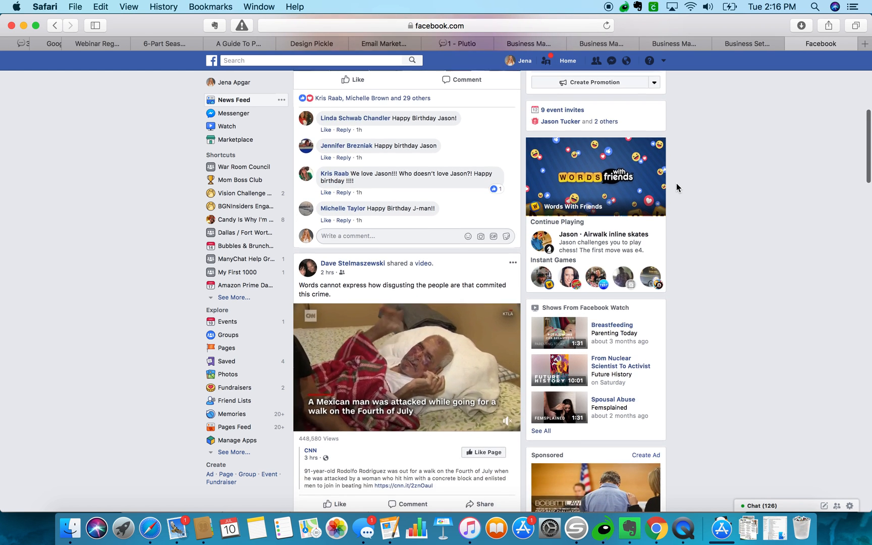
pyautogui.scroll(-2, 677, 182)
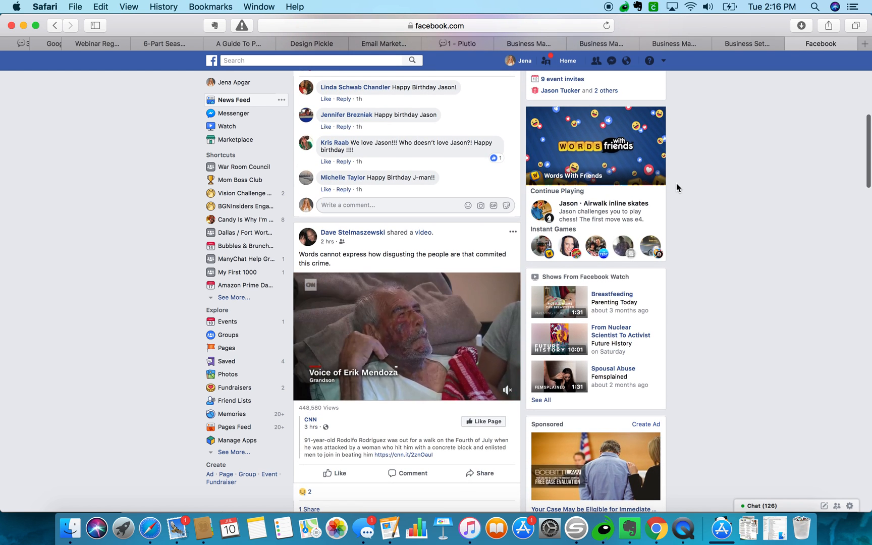
pyautogui.scroll(-1, 677, 183)
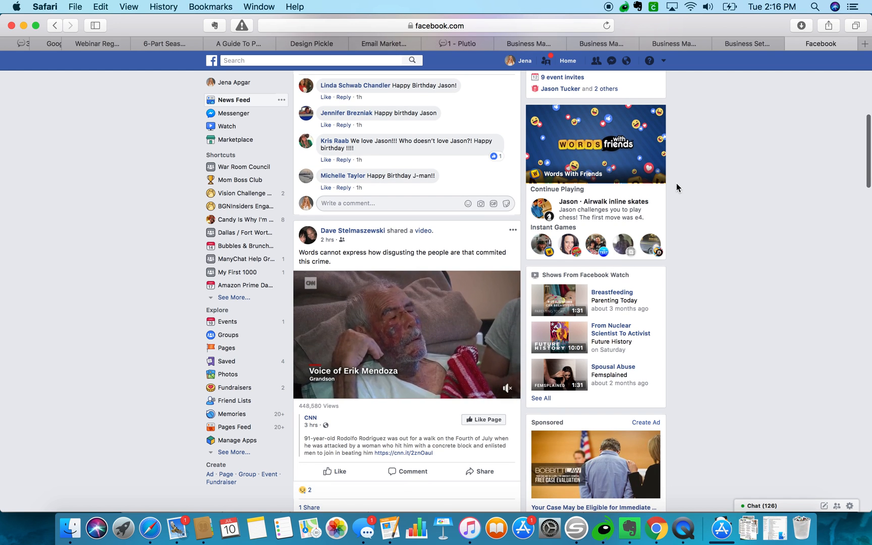
pyautogui.scroll(-1, 677, 183)
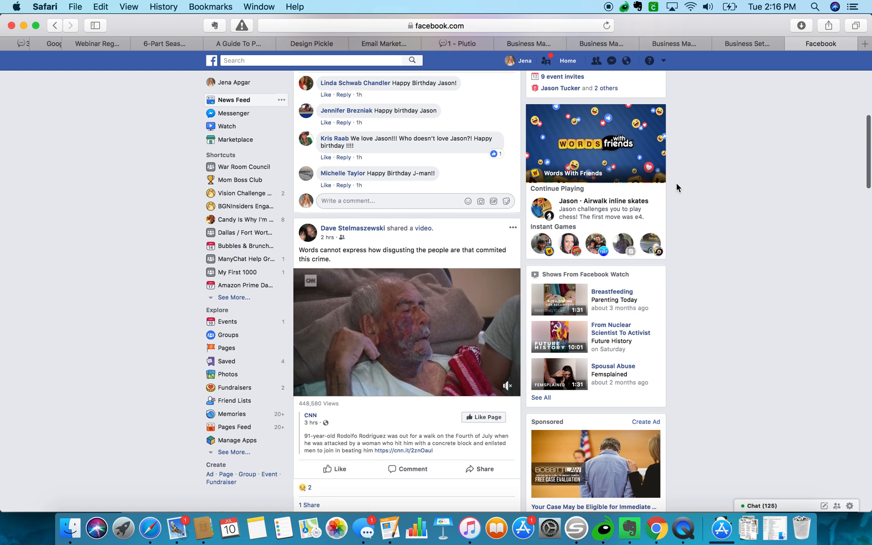
pyautogui.scroll(-5, 676, 183)
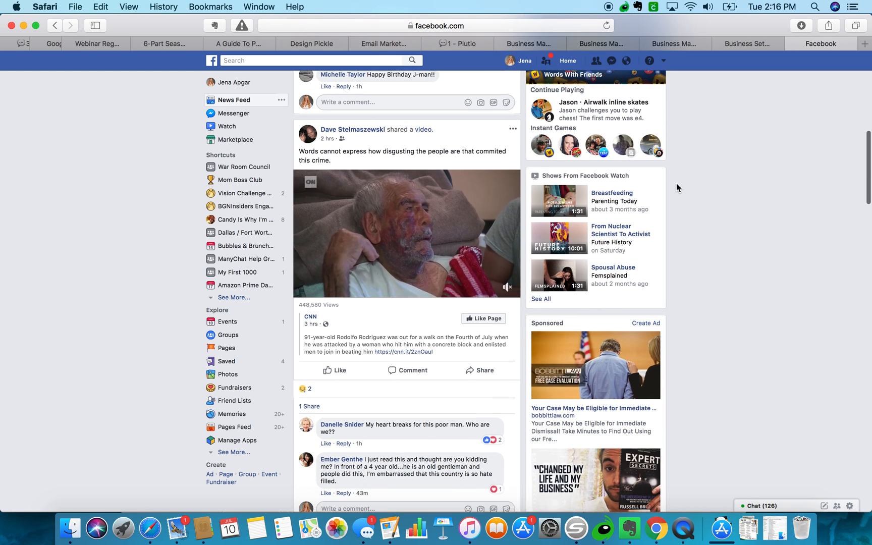
pyautogui.scroll(-2, 676, 188)
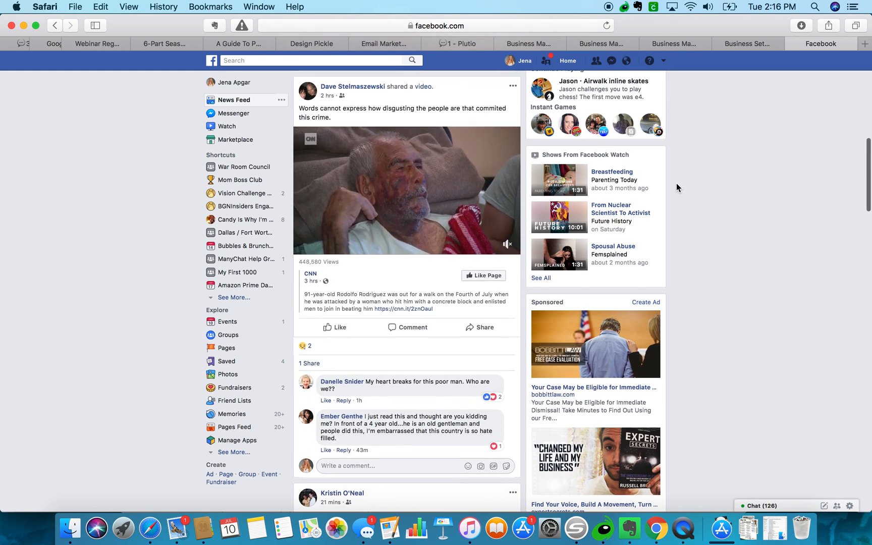
pyautogui.scroll(3, 677, 188)
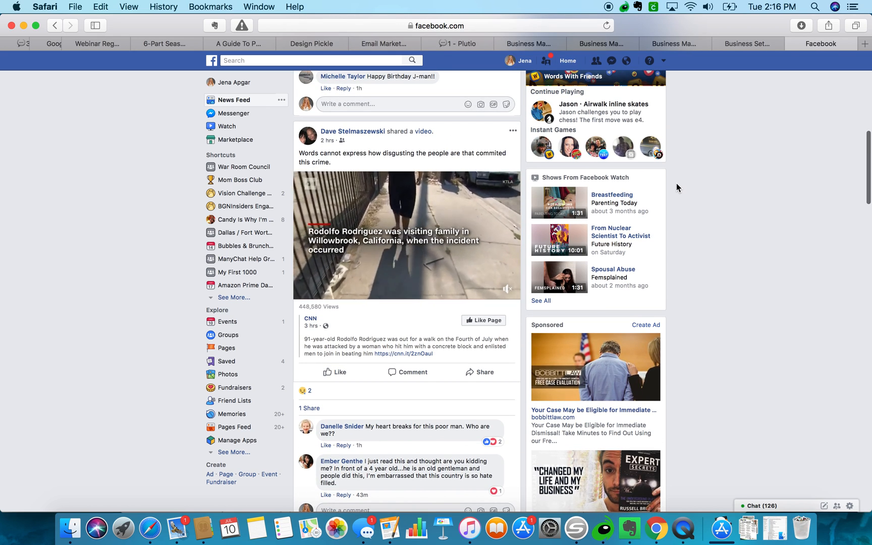
pyautogui.scroll(3, 676, 187)
pyautogui.scroll(1, 677, 184)
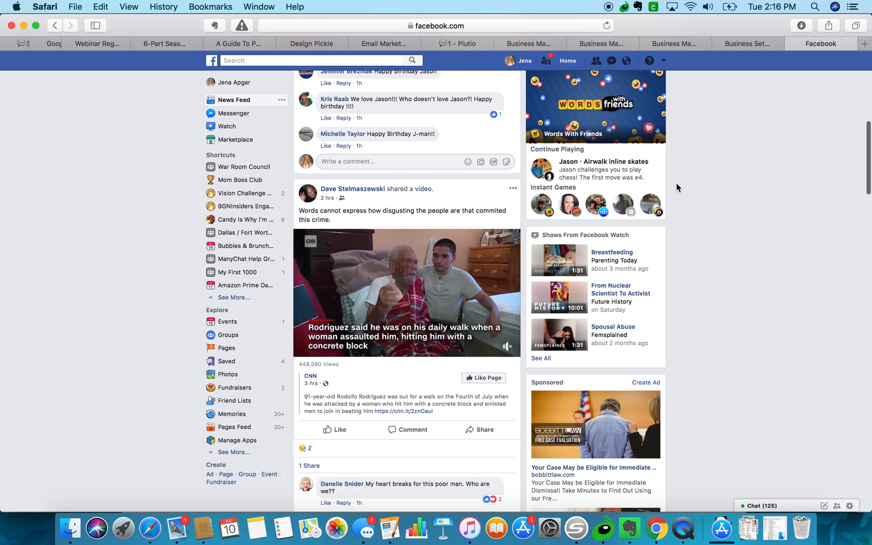
pyautogui.scroll(-1, 677, 184)
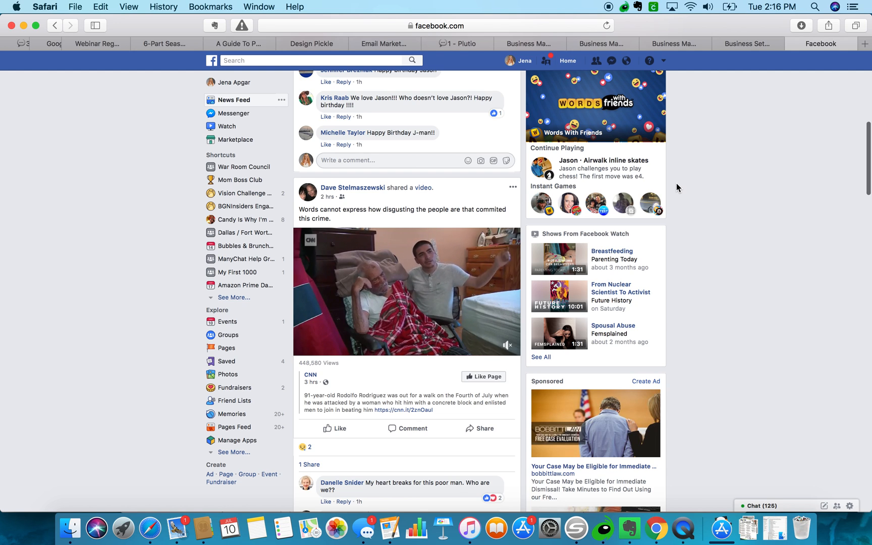
# React Sad to the shared CNN video post about the attacked man.
pyautogui.moveTo(342, 430)
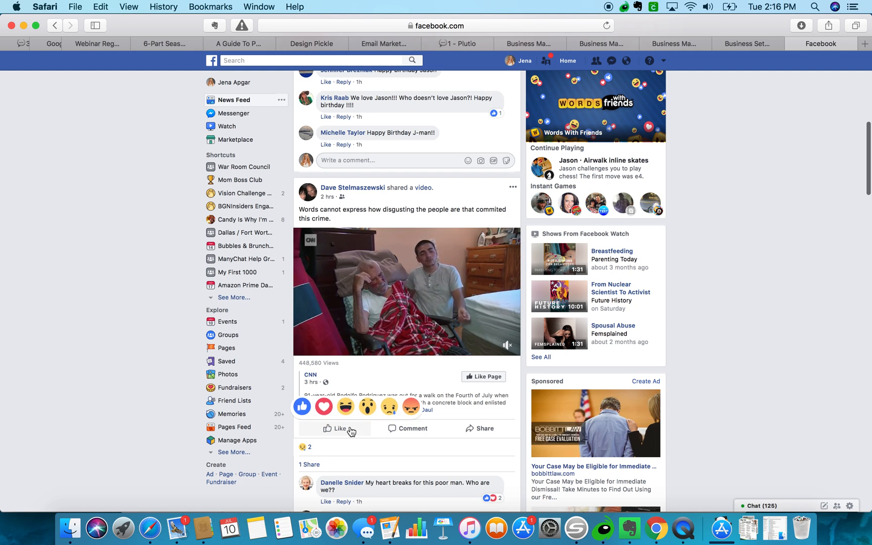
pyautogui.click(390, 408)
pyautogui.scroll(-1, 392, 417)
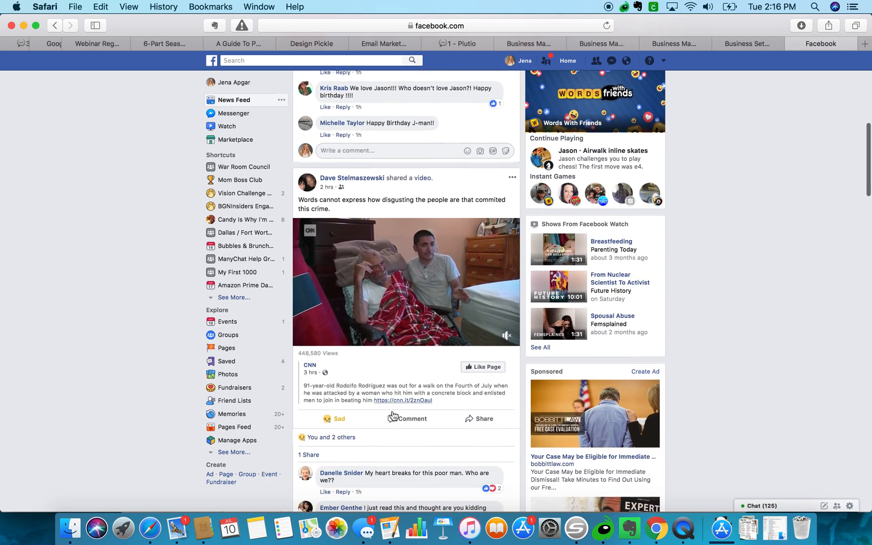
pyautogui.scroll(-2, 393, 416)
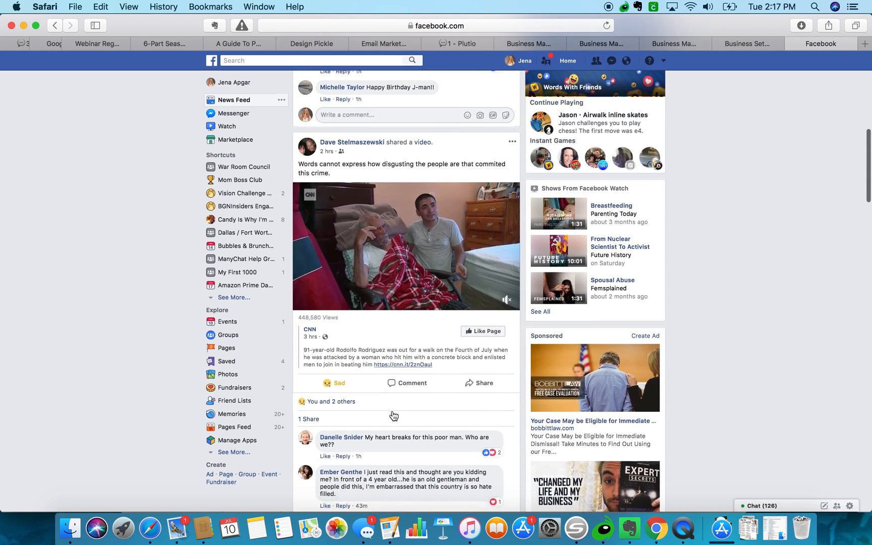
pyautogui.scroll(-8, 393, 415)
pyautogui.scroll(-2, 393, 411)
pyautogui.scroll(-1, 393, 410)
pyautogui.scroll(-9, 393, 411)
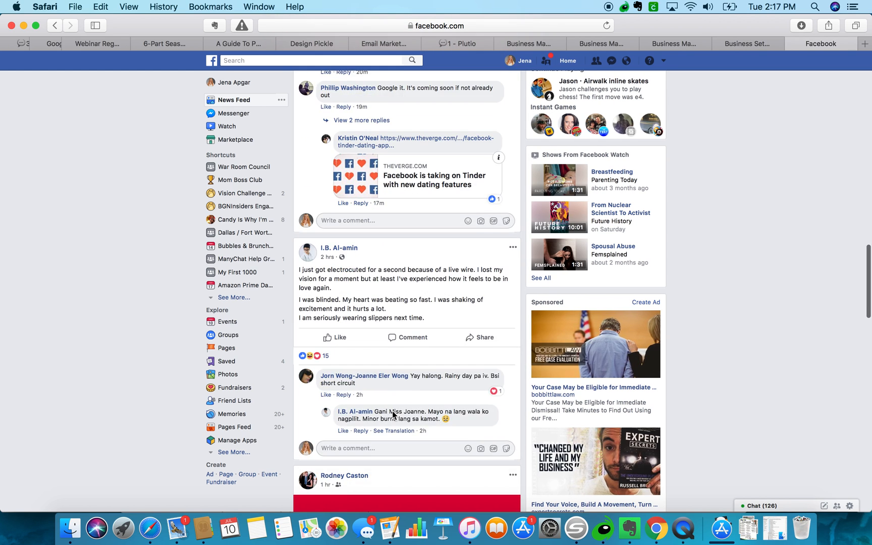
pyautogui.scroll(-1, 393, 411)
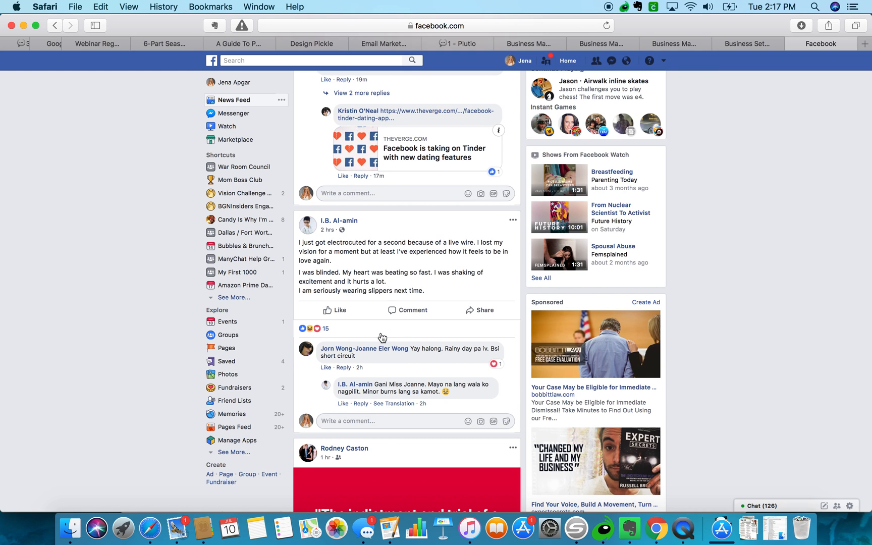
pyautogui.scroll(-1, 374, 338)
pyautogui.scroll(-7, 364, 338)
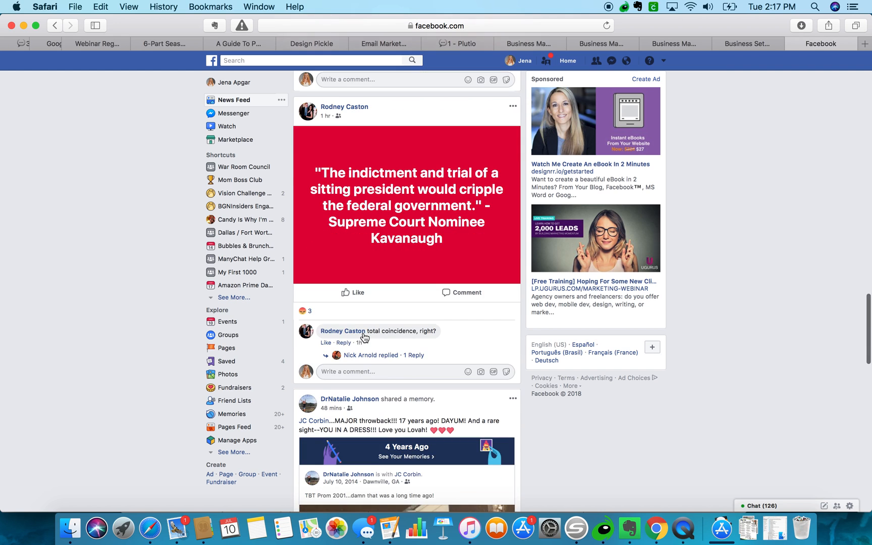
# Keep scrolling down the feed to the #TuesdayTips post about card skimmers.
pyautogui.moveTo(364, 337)
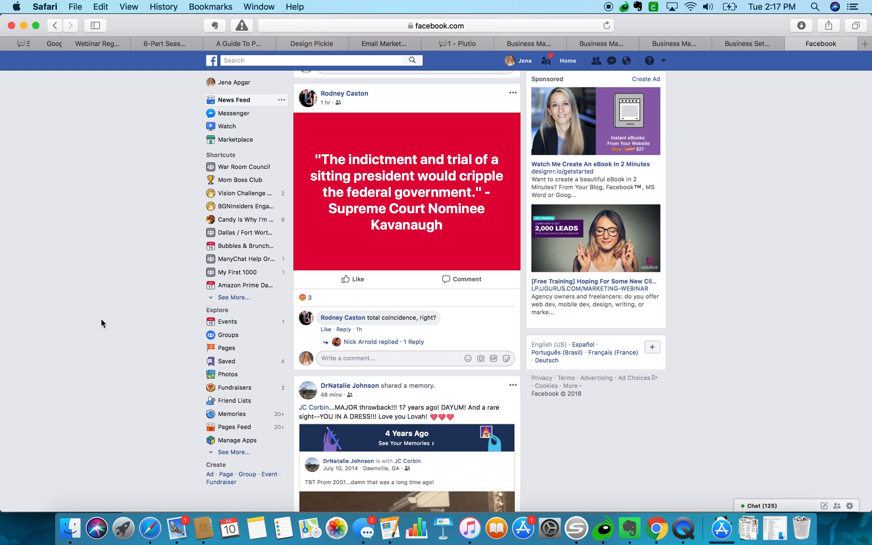
pyautogui.scroll(-5, 101, 323)
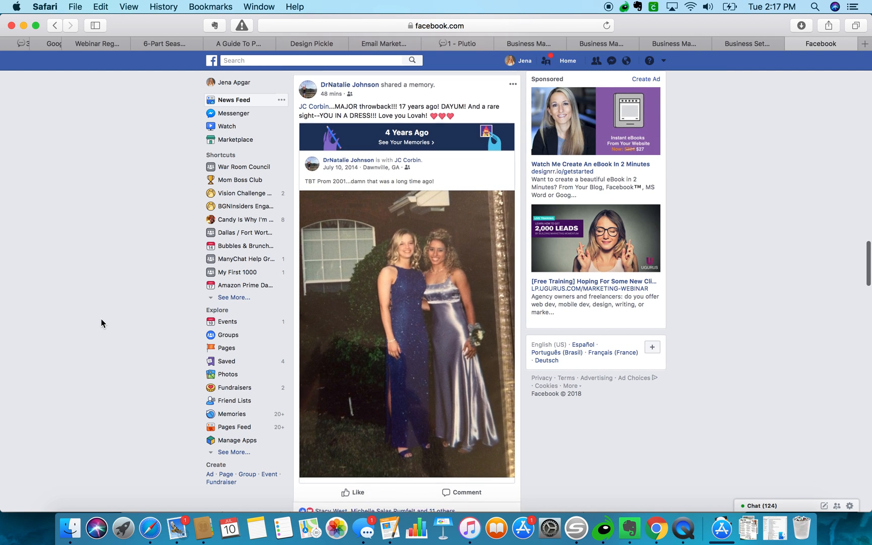
pyautogui.scroll(-3, 101, 320)
pyautogui.scroll(-3, 101, 323)
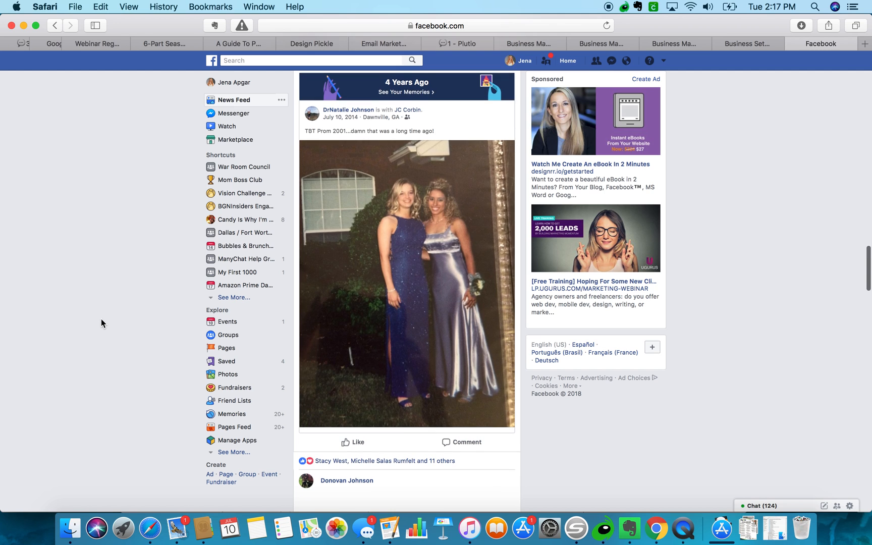
pyautogui.scroll(-5, 101, 323)
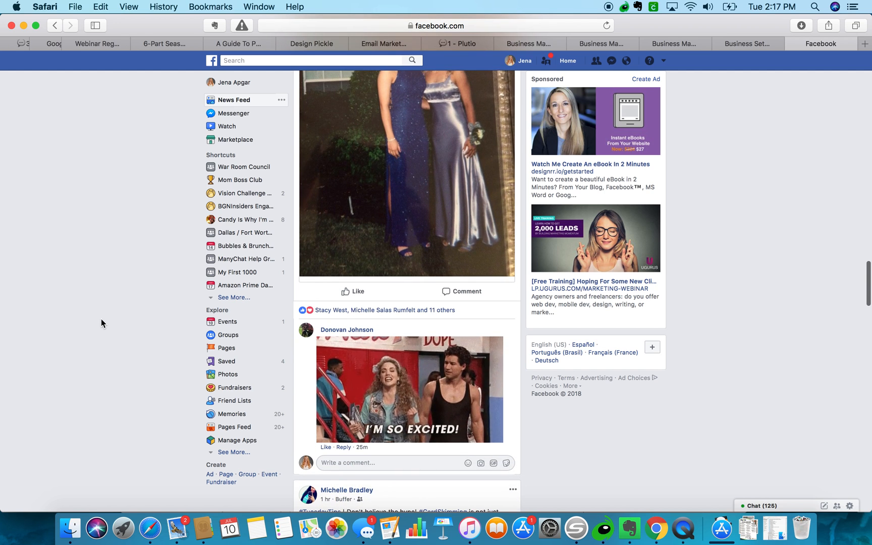
pyautogui.scroll(-10, 101, 323)
pyautogui.scroll(-2, 101, 323)
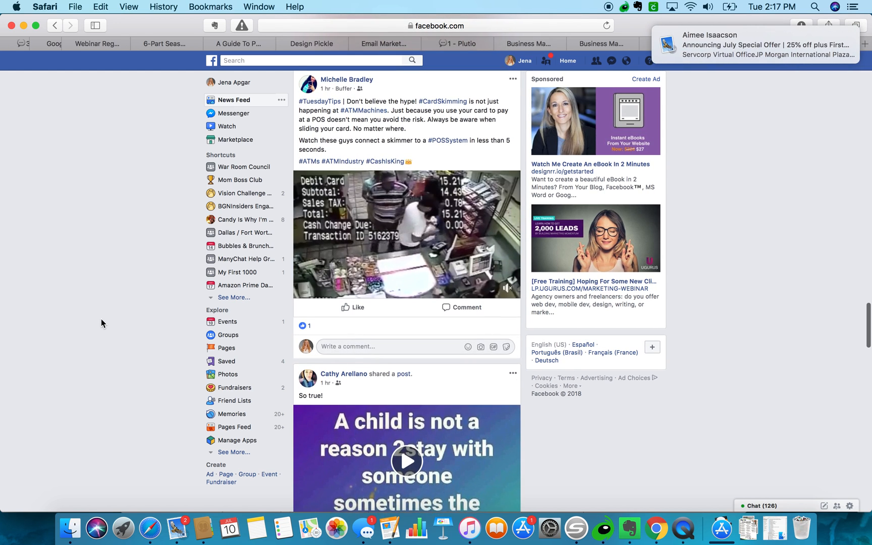
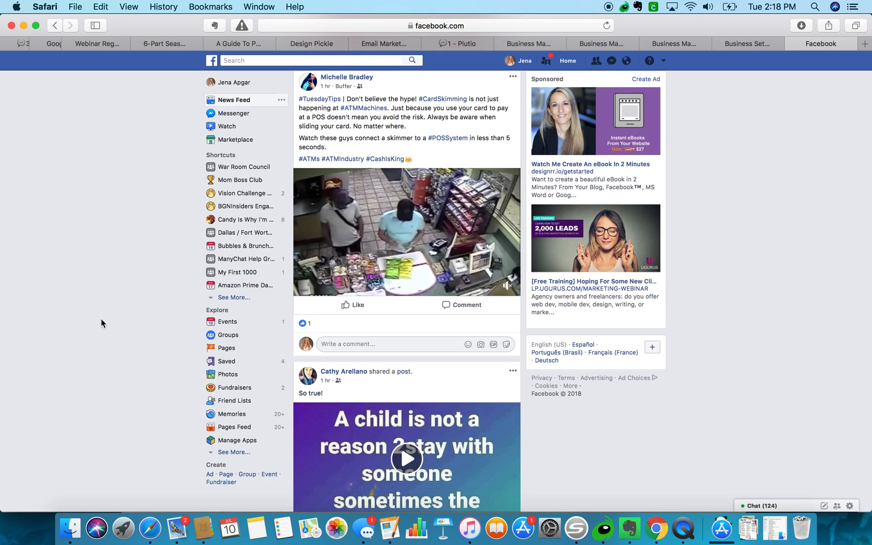
# Comment 'WTF?!?!?' on the #CardSkimming video post in the feed.
pyautogui.click(363, 343)
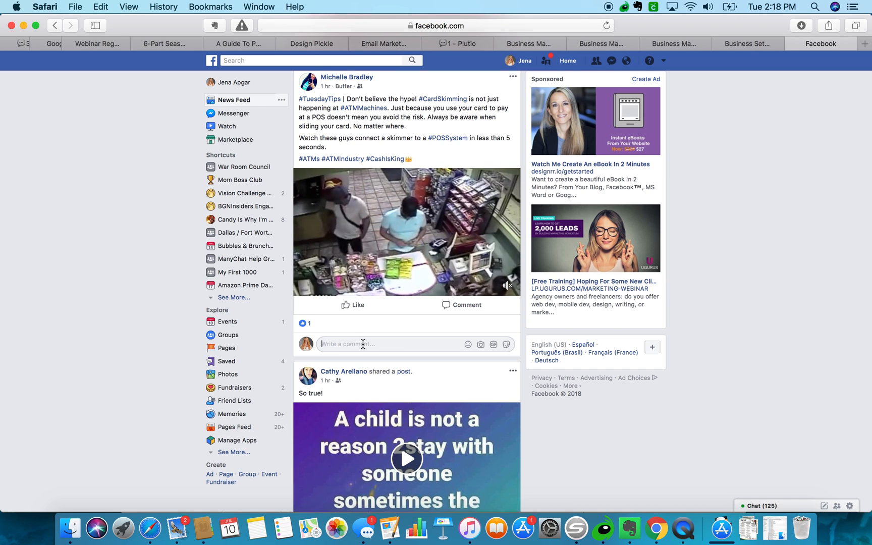
pyautogui.write('WTF?!?!?')
pyautogui.press('Return')
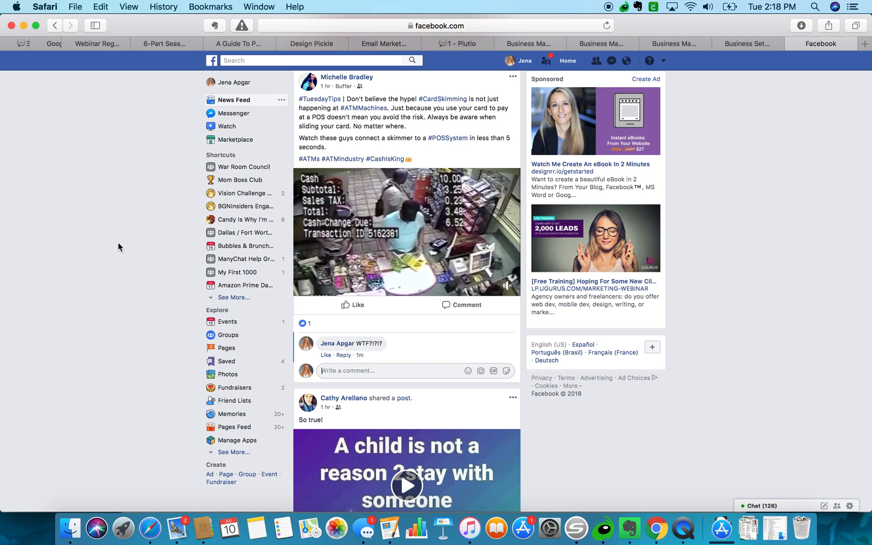
# Scroll down the News Feed to the #EngageItForward group post and its comment thread.
pyautogui.scroll(-2, 118, 247)
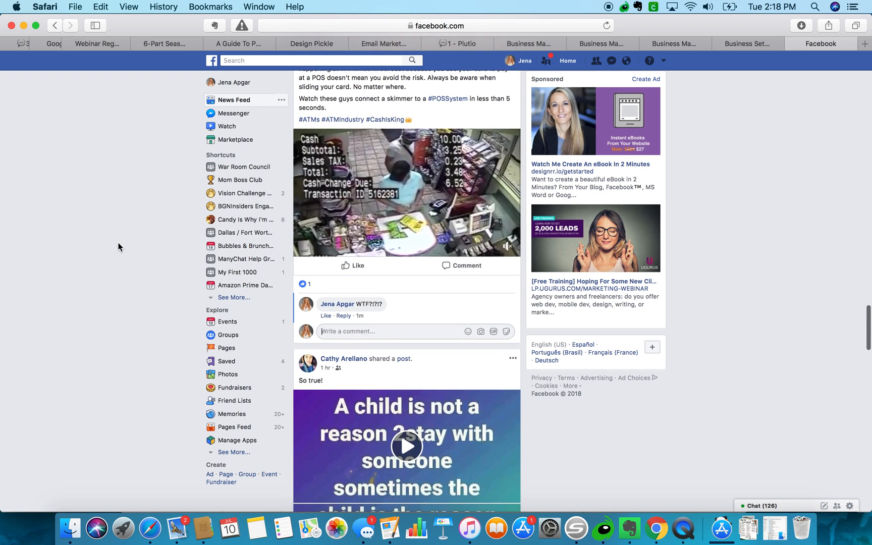
pyautogui.scroll(-1, 118, 247)
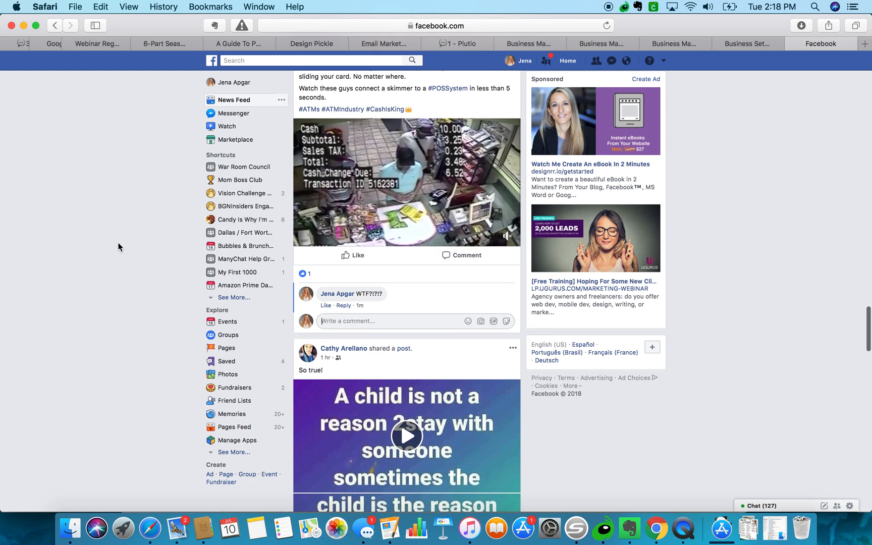
pyautogui.scroll(-5, 118, 247)
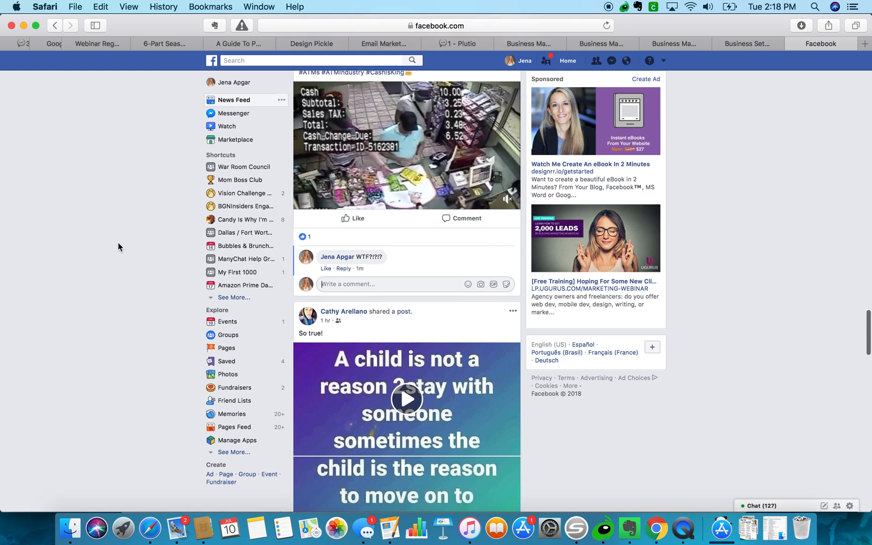
pyautogui.scroll(-6, 118, 247)
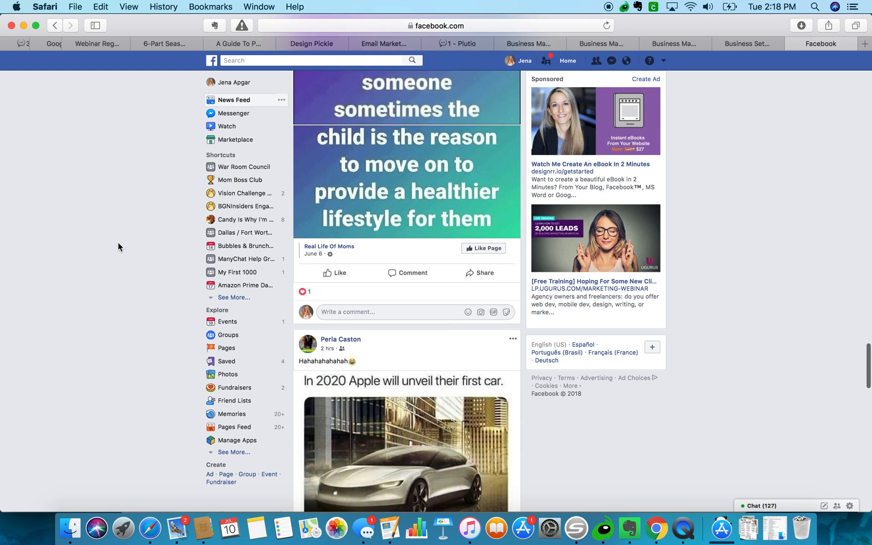
pyautogui.scroll(-4, 118, 247)
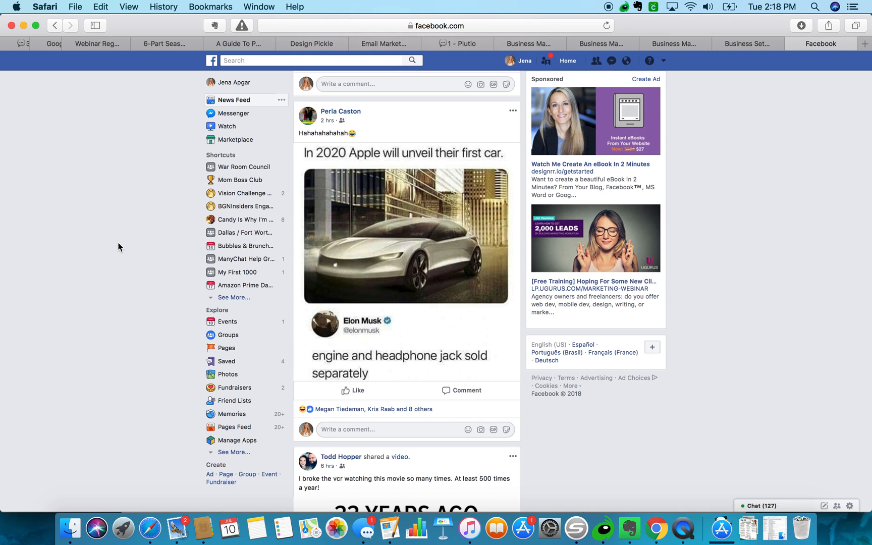
pyautogui.scroll(-7, 118, 247)
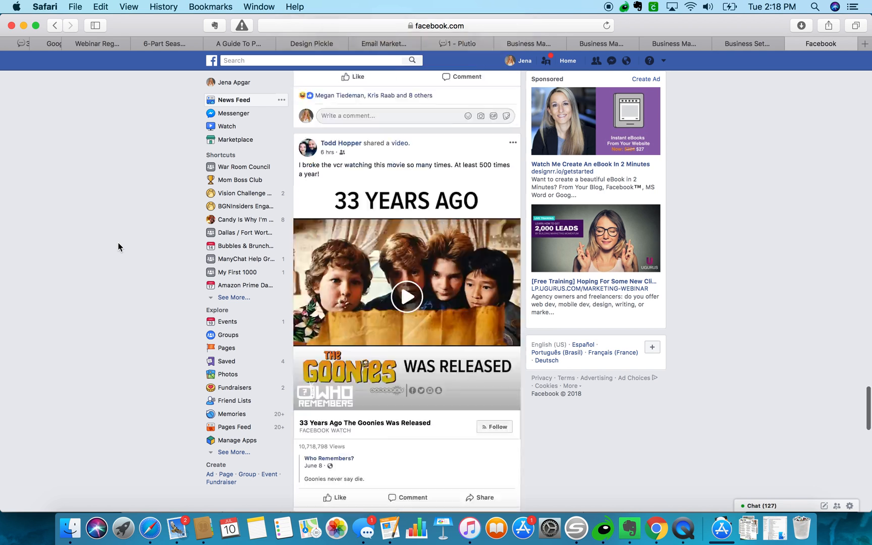
pyautogui.scroll(2, 118, 247)
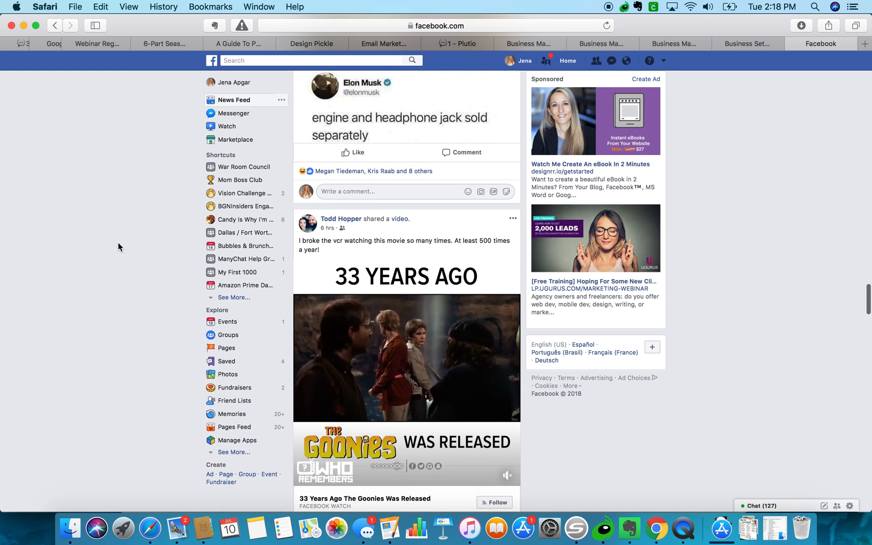
pyautogui.scroll(-12, 118, 247)
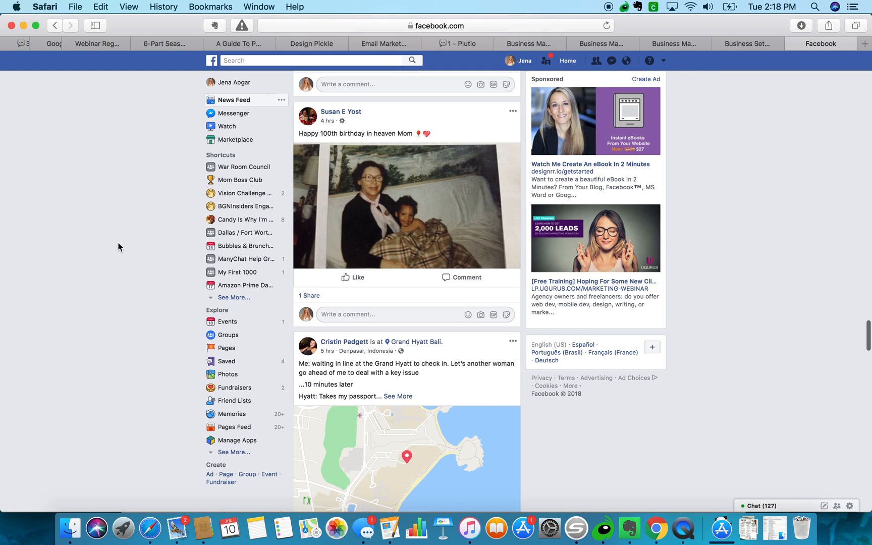
pyautogui.scroll(-7, 118, 247)
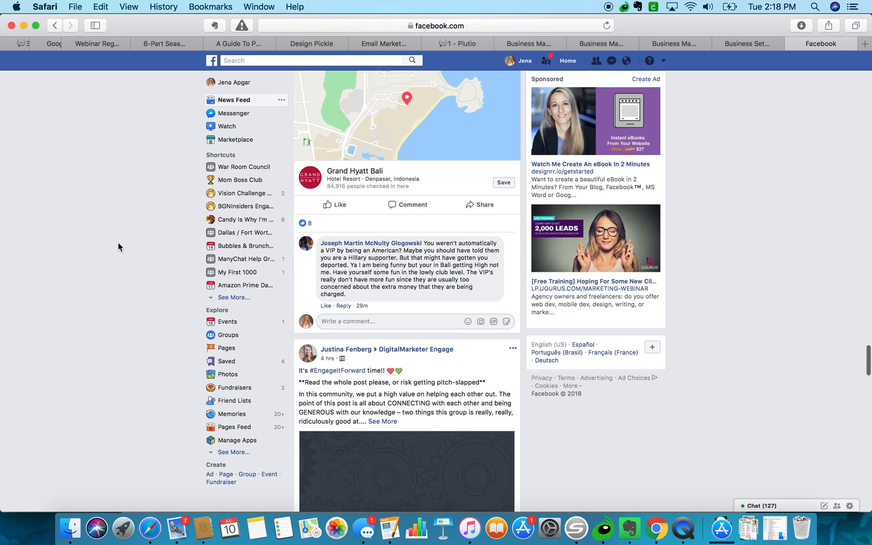
pyautogui.scroll(-5, 118, 247)
pyautogui.scroll(-3, 92, 286)
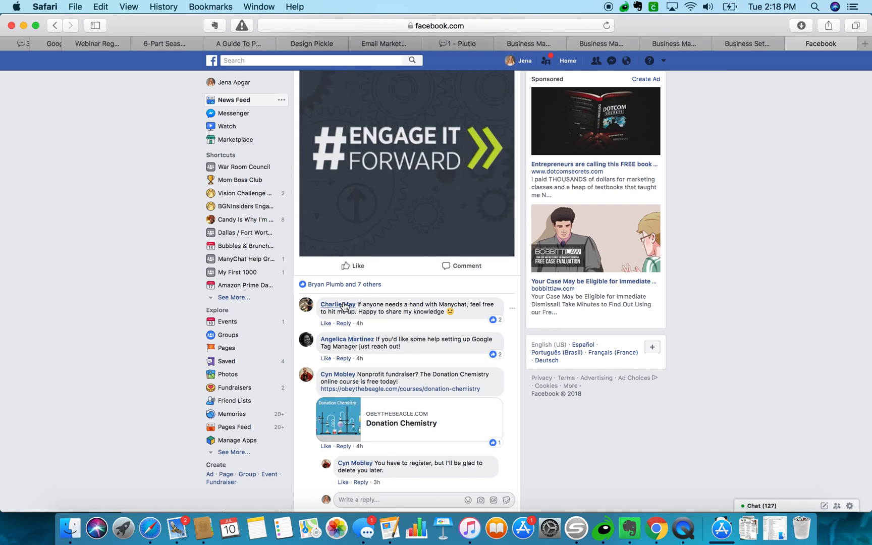
# Scroll further and show the previous replies in the #EngageItForward comment thread.
pyautogui.scroll(-1, 333, 353)
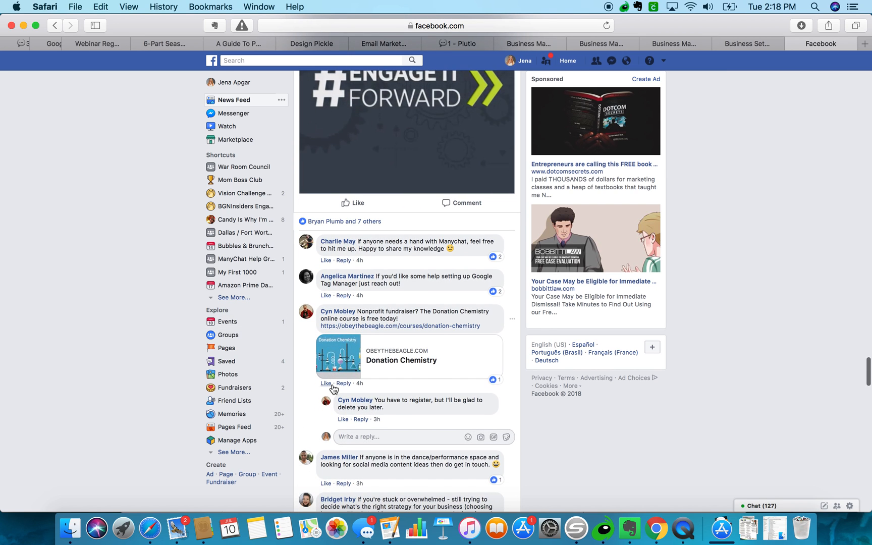
pyautogui.moveTo(332, 385)
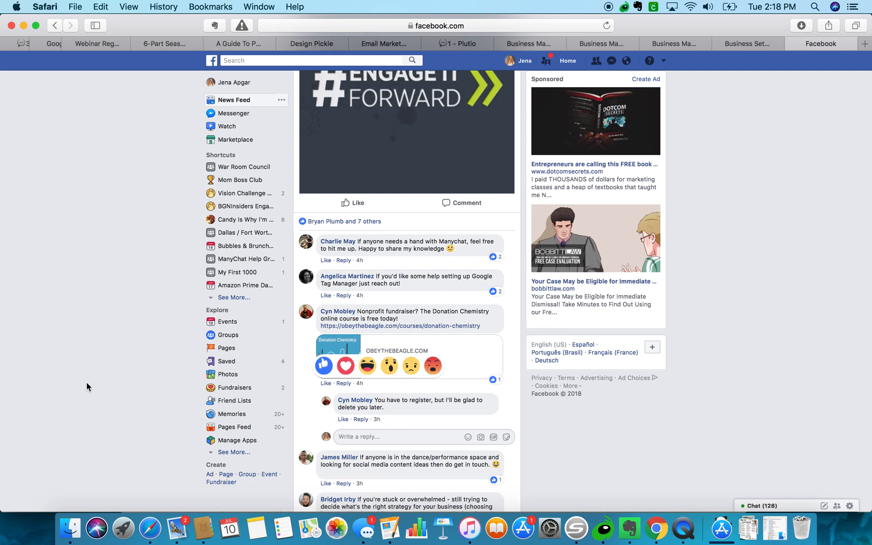
pyautogui.scroll(-5, 137, 397)
pyautogui.scroll(-2, 137, 397)
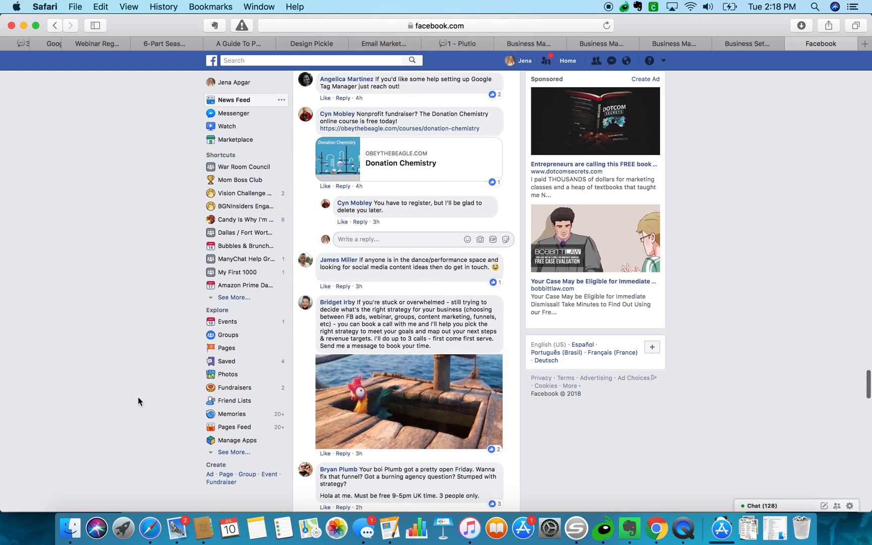
pyautogui.scroll(-1, 138, 396)
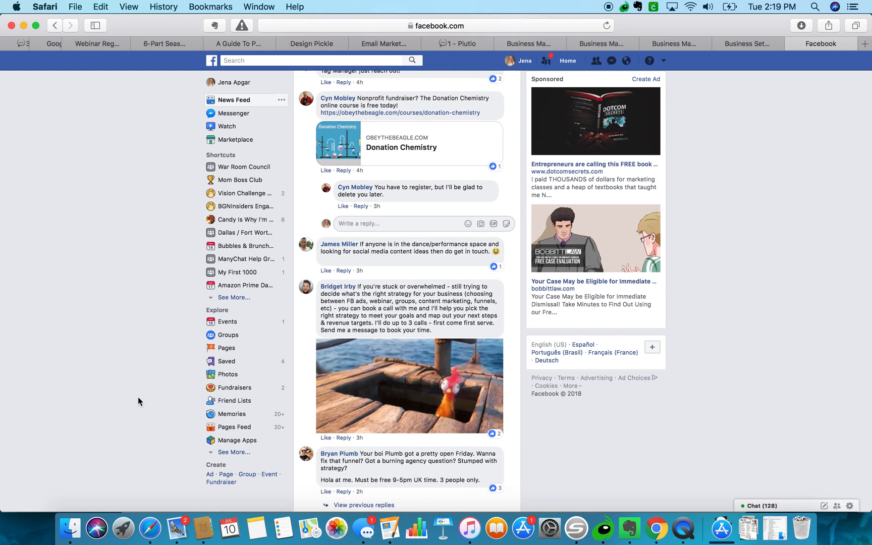
pyautogui.scroll(-3, 138, 397)
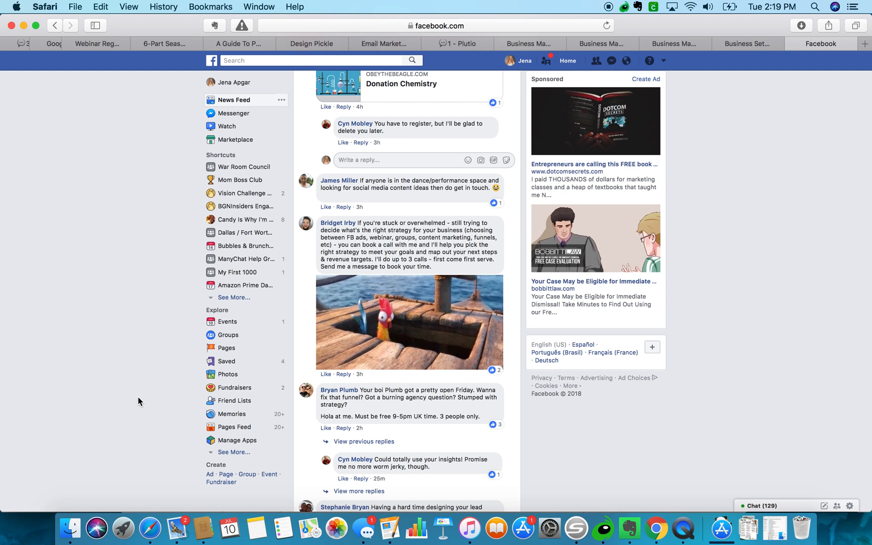
pyautogui.scroll(-1, 138, 412)
pyautogui.scroll(-1, 137, 411)
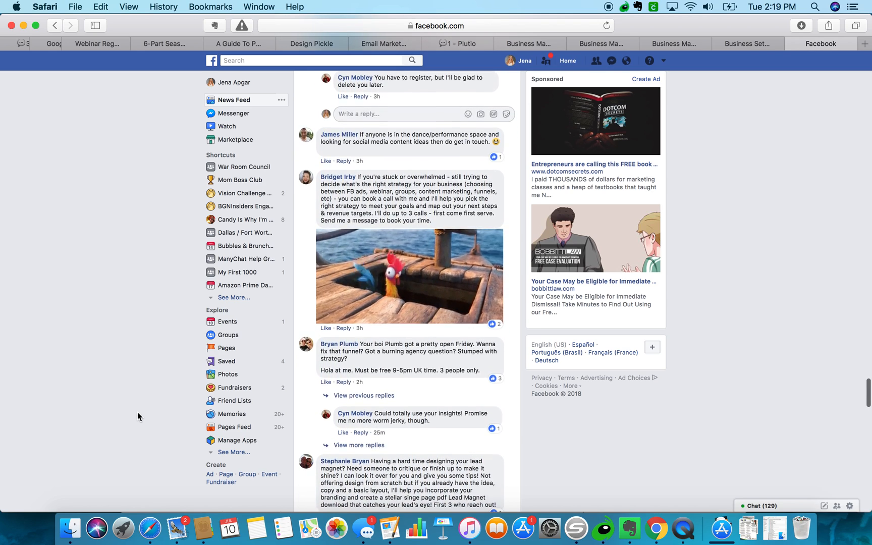
pyautogui.scroll(-1, 137, 411)
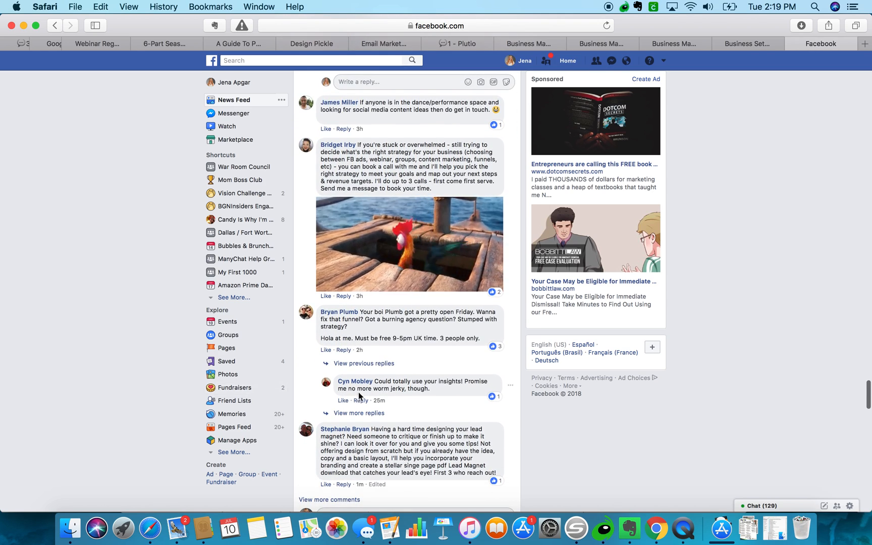
pyautogui.click(357, 363)
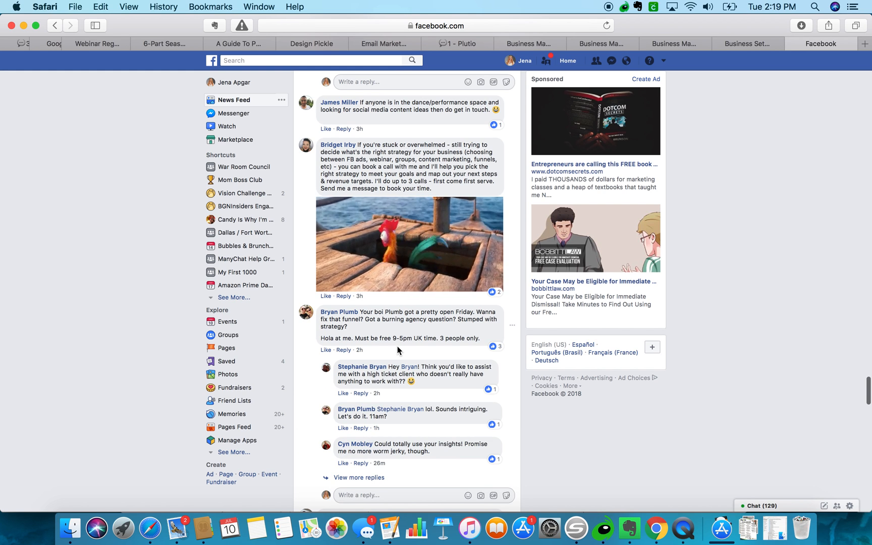
pyautogui.scroll(-1, 397, 348)
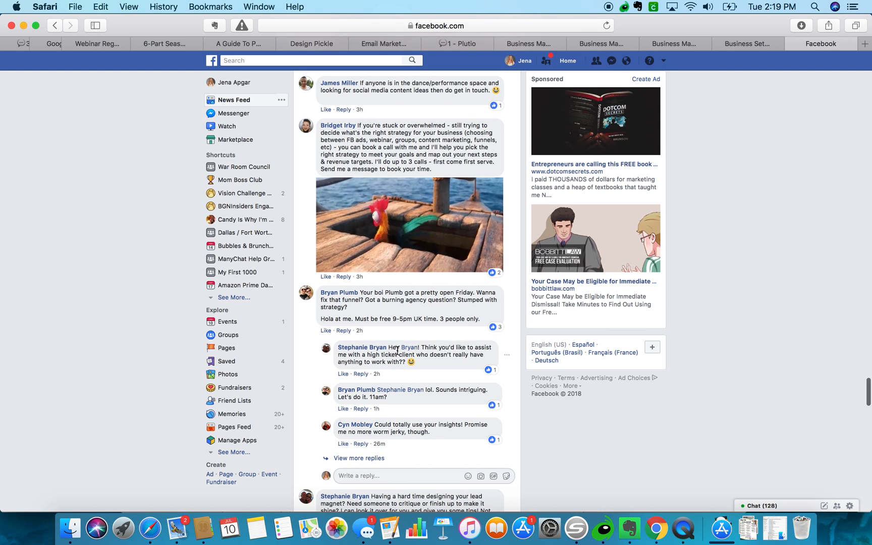
# Expand the remaining replies and load more comments on the post.
pyautogui.click(354, 458)
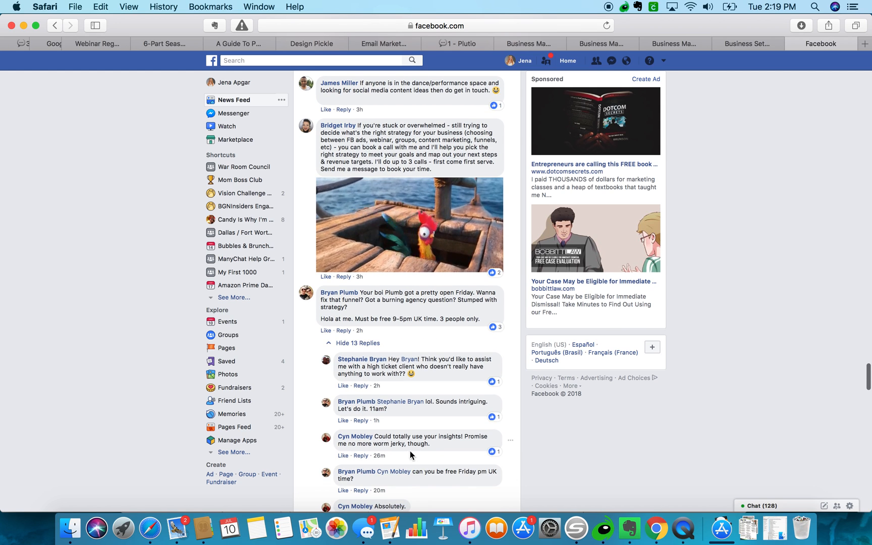
pyautogui.scroll(-10, 411, 454)
pyautogui.scroll(-9, 415, 449)
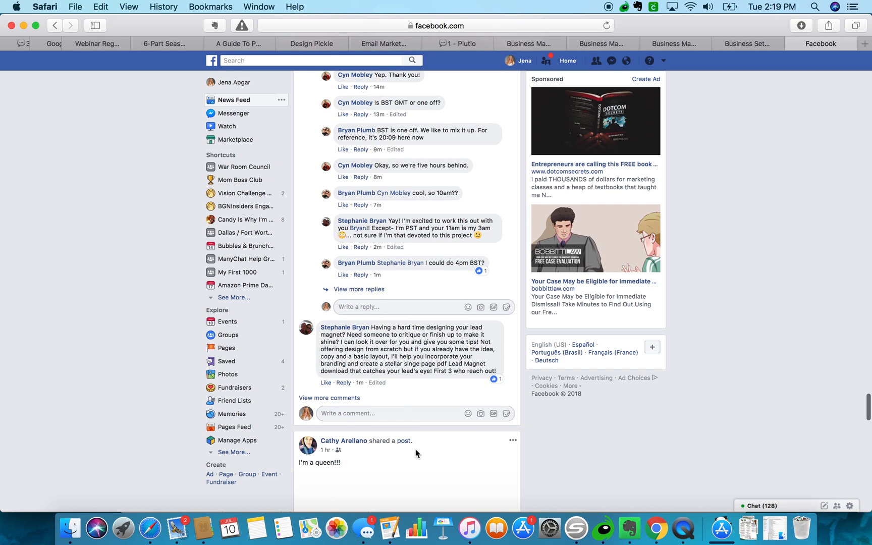
pyautogui.click(347, 392)
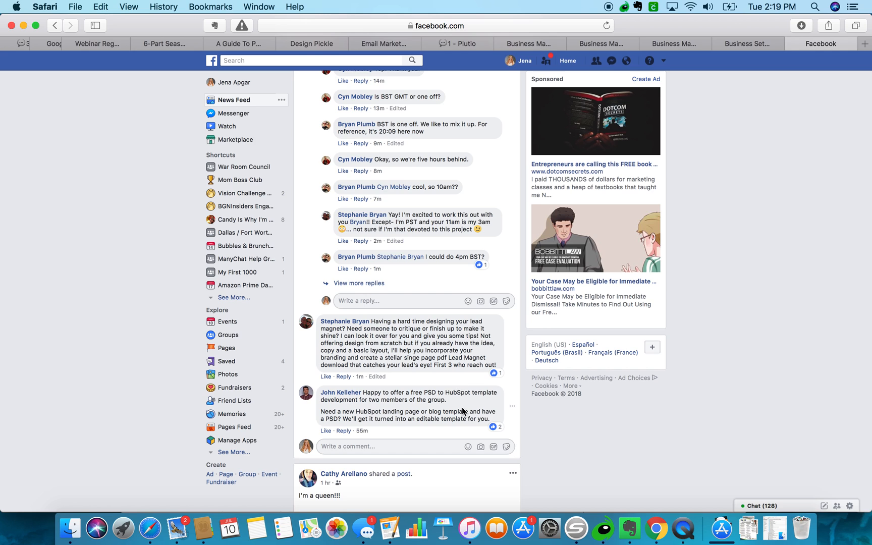
pyautogui.scroll(-2, 462, 407)
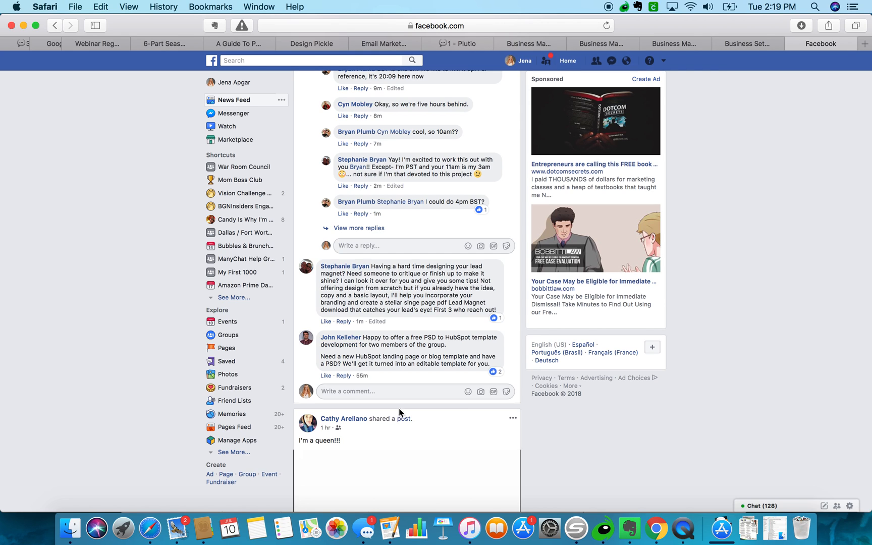
pyautogui.scroll(-10, 354, 401)
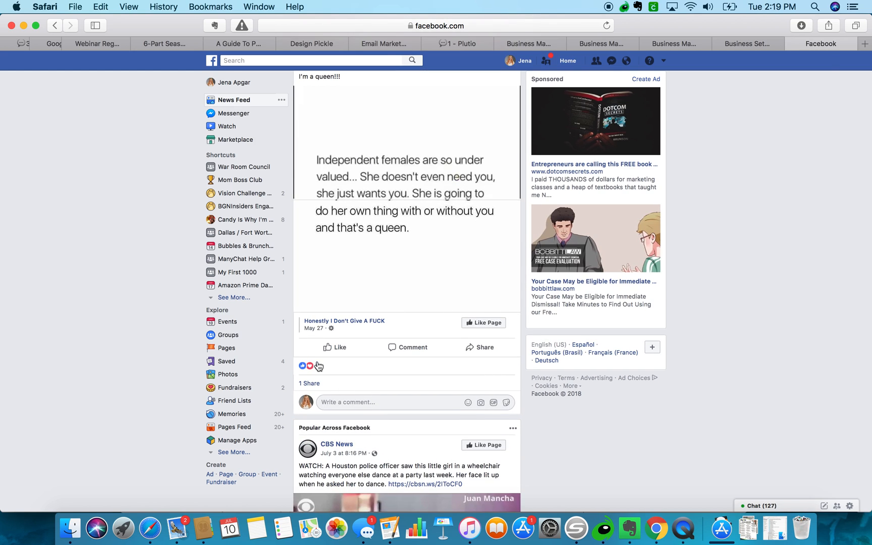
pyautogui.scroll(-7, 317, 366)
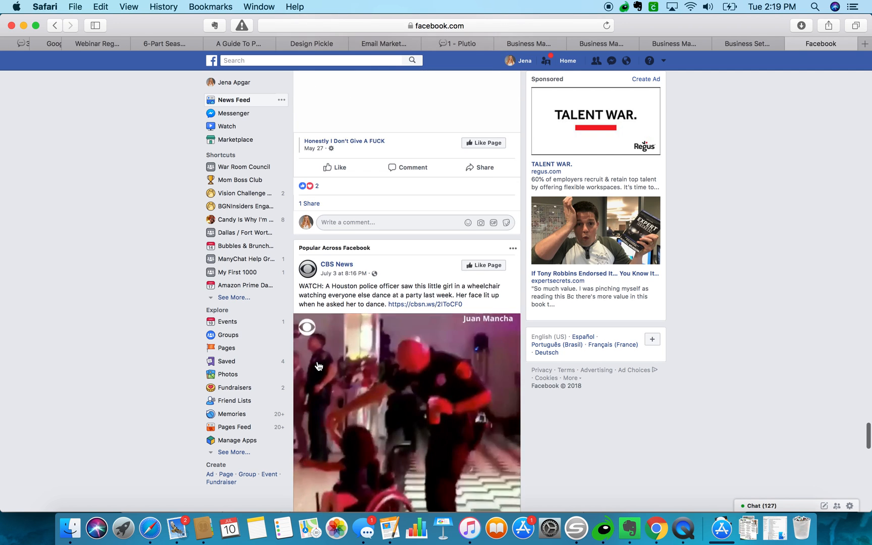
pyautogui.scroll(-8, 318, 366)
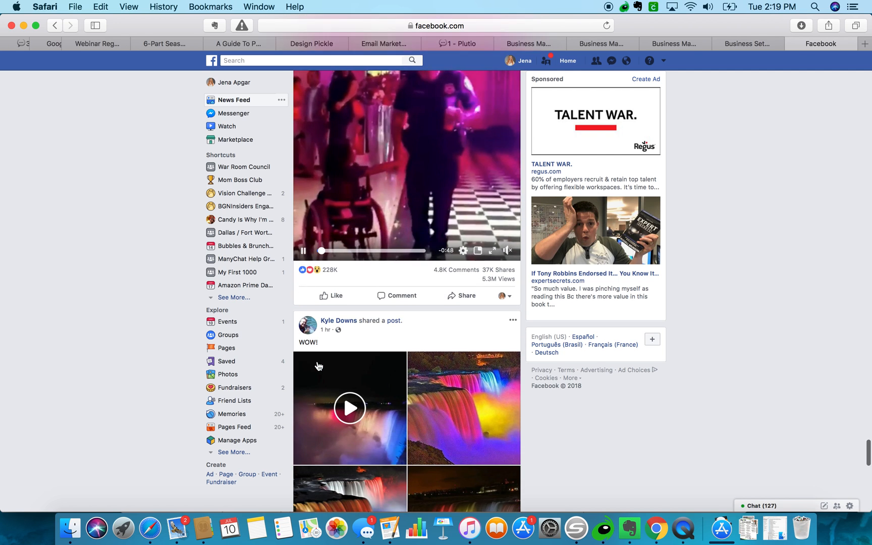
pyautogui.scroll(-1, 318, 365)
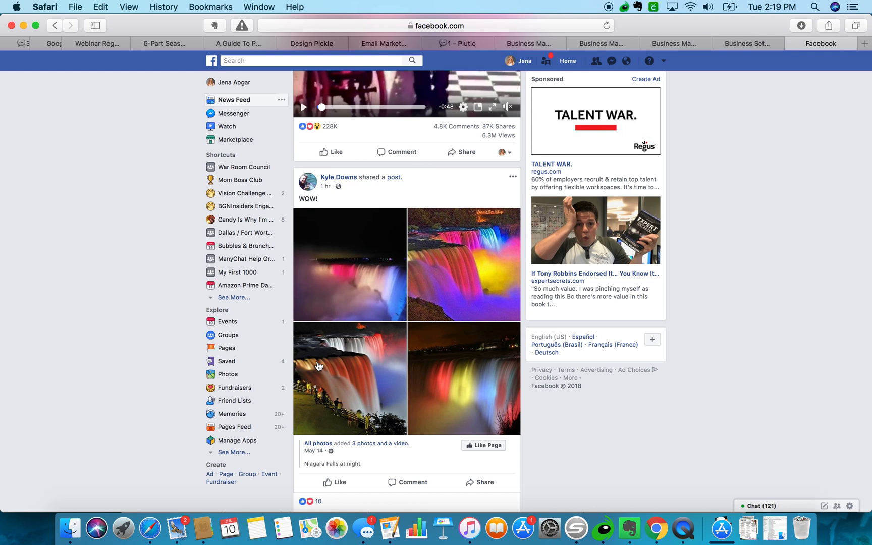
pyautogui.scroll(-10, 318, 365)
pyautogui.scroll(8, 318, 366)
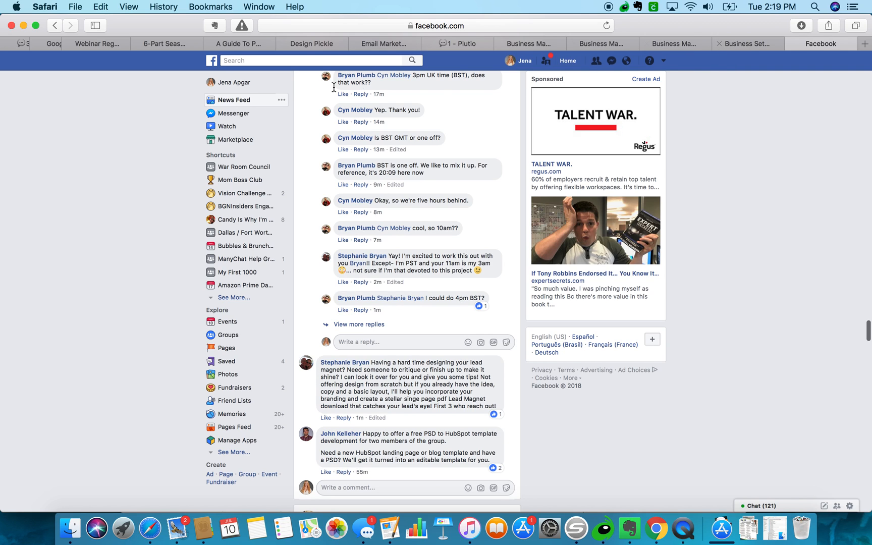
# Search Facebook for 'mom boss' and choose the mom boss club suggestion.
pyautogui.click(233, 60)
pyautogui.write('mom')
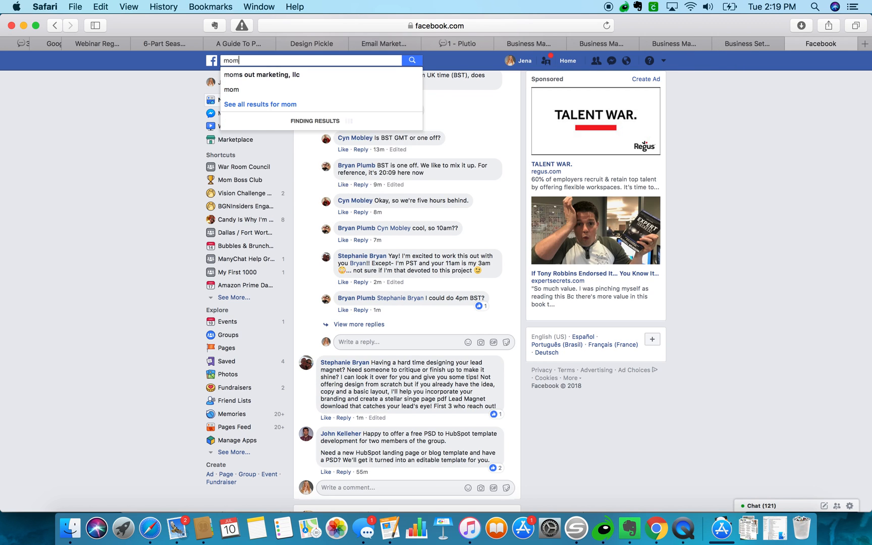
pyautogui.write(' boss')
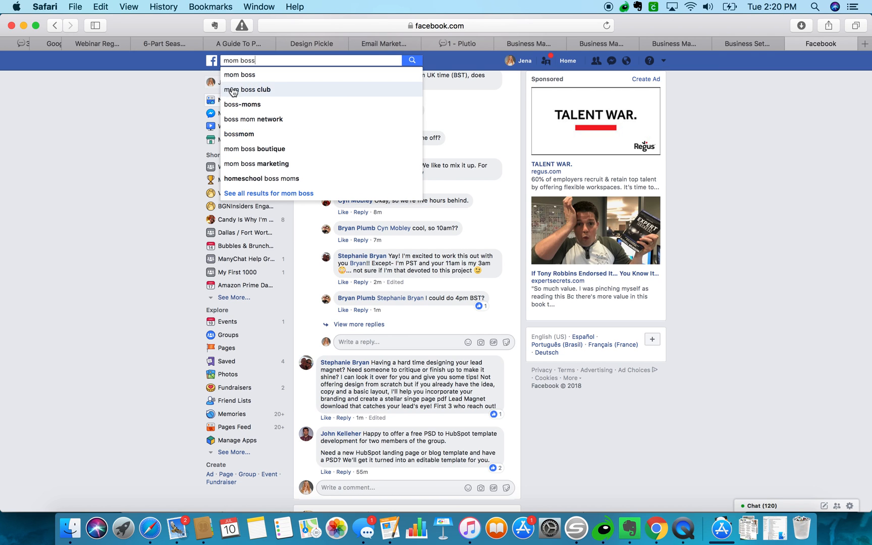
pyautogui.click(235, 90)
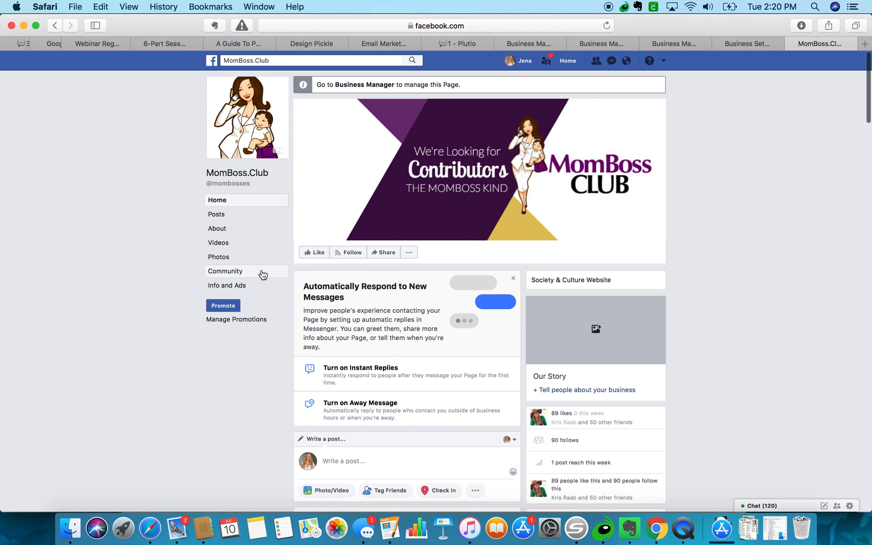
# Open MomBoss.Club's Info and Ads in a new tab and scroll through the page.
pyautogui.rightClick(228, 288)
pyautogui.click(242, 291)
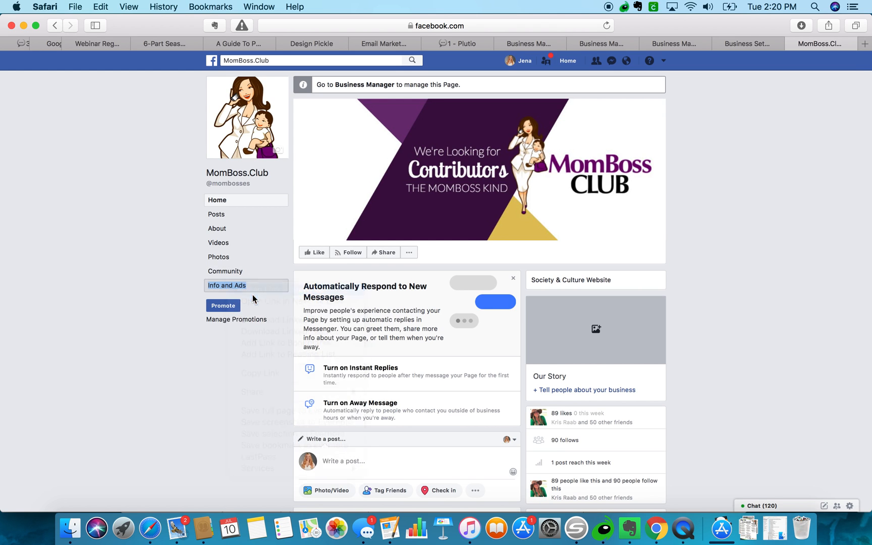
pyautogui.scroll(-3, 202, 378)
pyautogui.scroll(-2, 203, 377)
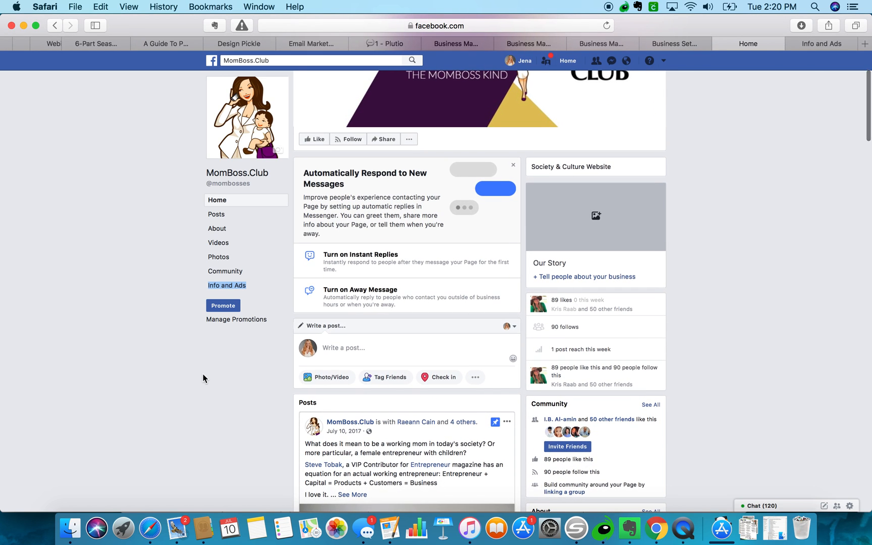
pyautogui.scroll(-7, 253, 414)
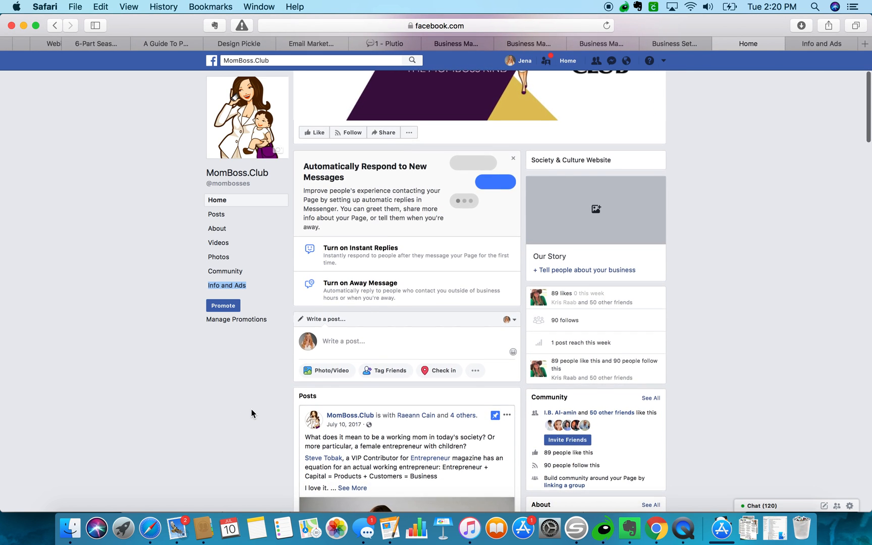
pyautogui.scroll(-8, 252, 414)
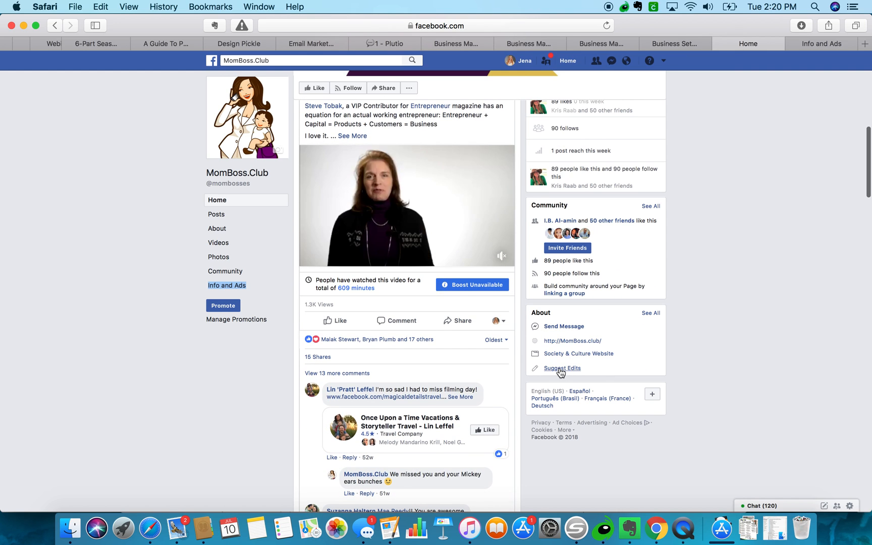
pyautogui.scroll(14, 560, 372)
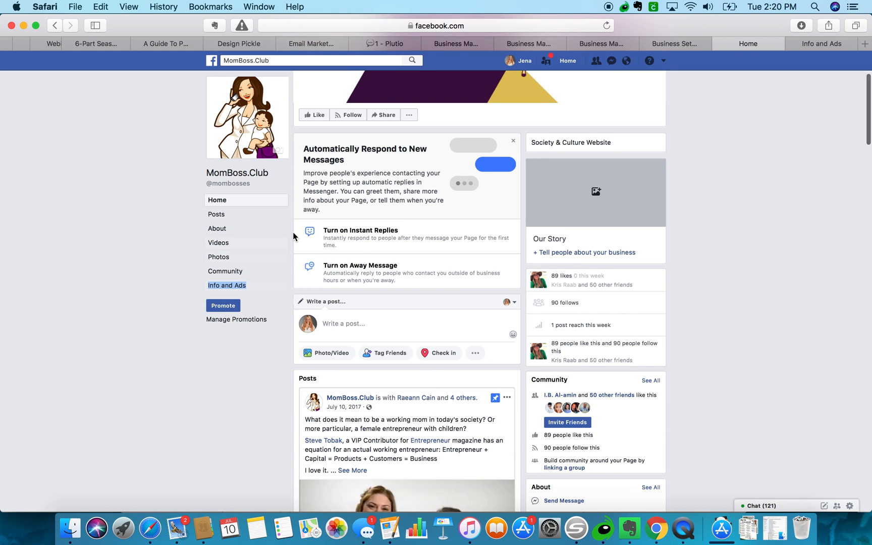
pyautogui.scroll(6, 292, 232)
# Check the page's extra actions and Business Manager, then view the Info and Ads tab.
pyautogui.click(409, 253)
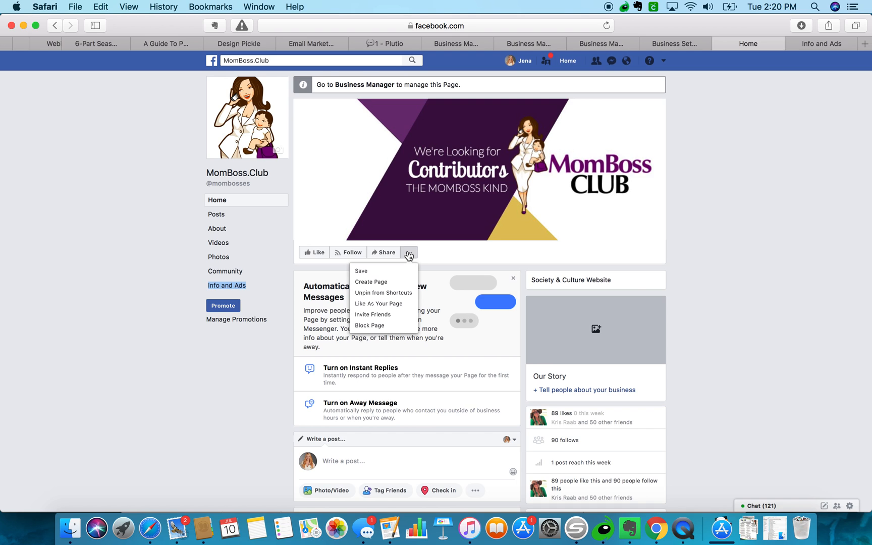
pyautogui.click(188, 231)
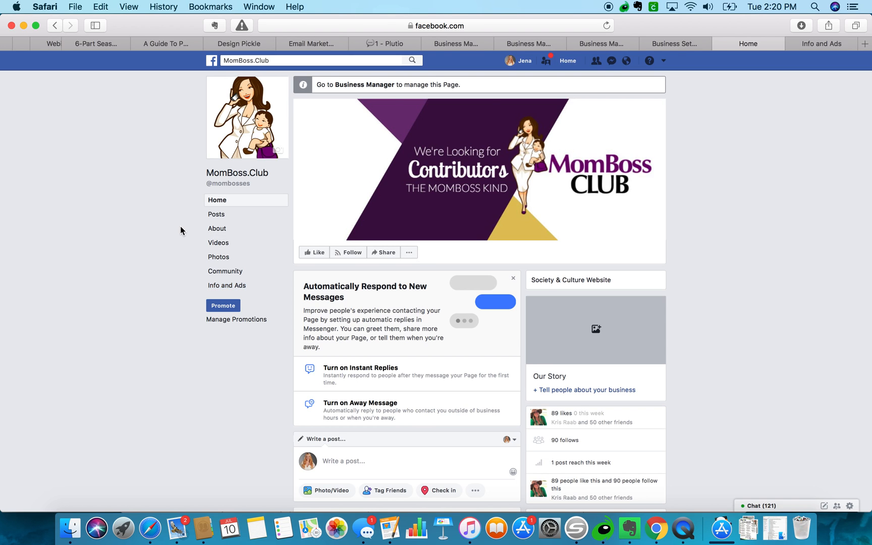
pyautogui.click(376, 86)
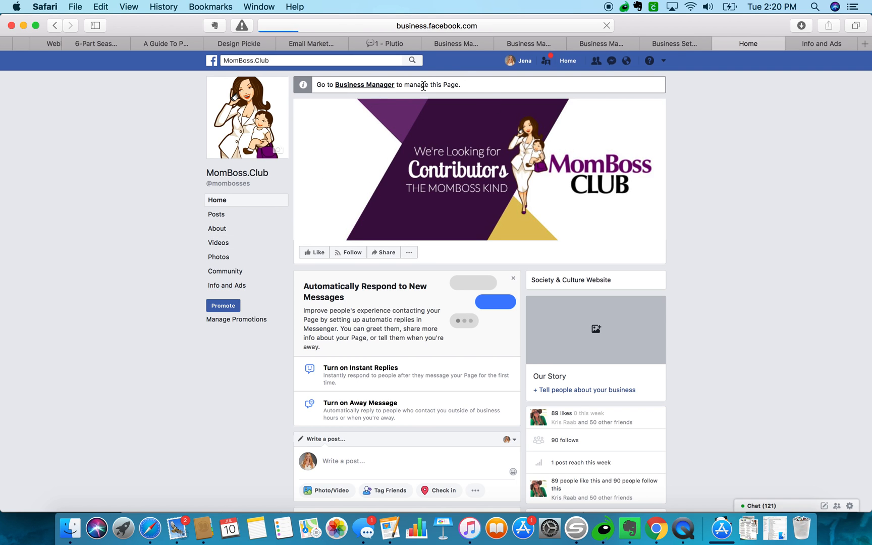
pyautogui.click(817, 46)
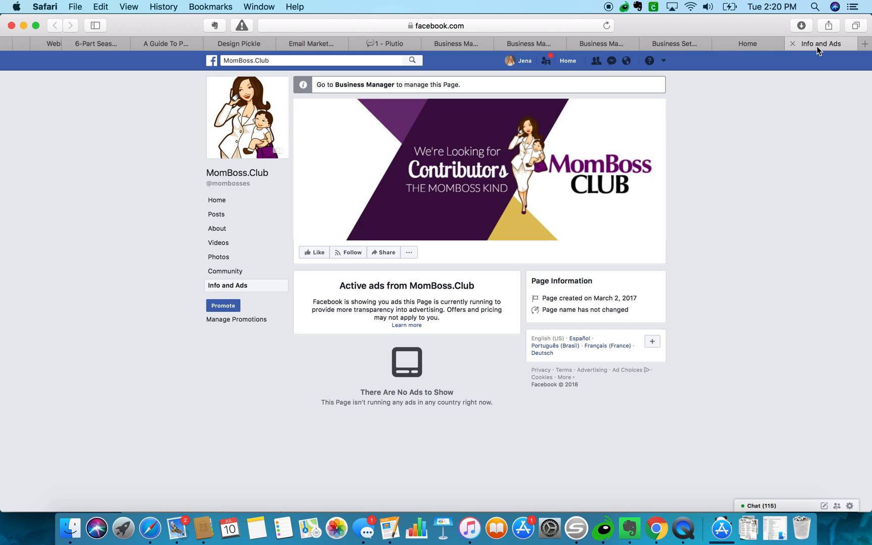
pyautogui.click(246, 61)
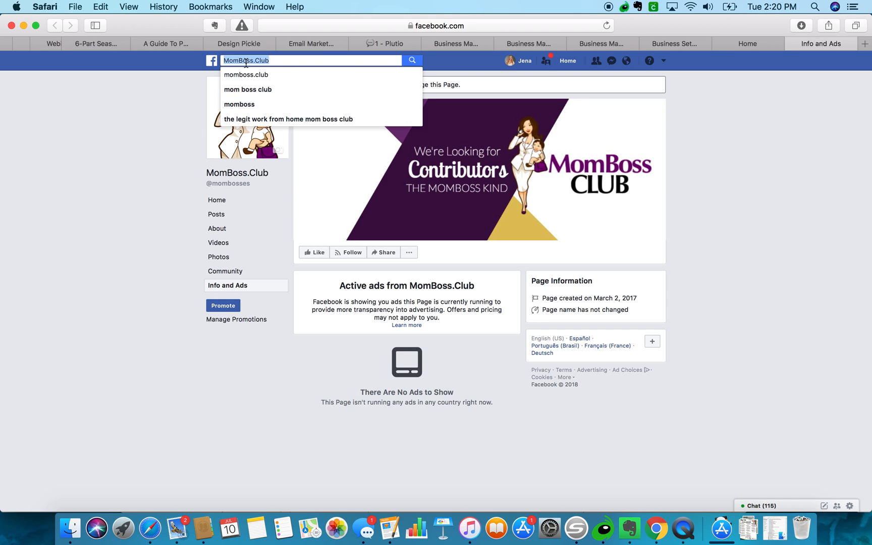
# Search 'tony', open the verified Tony Robbins page, and scroll its active Info and Ads.
pyautogui.write('tony')
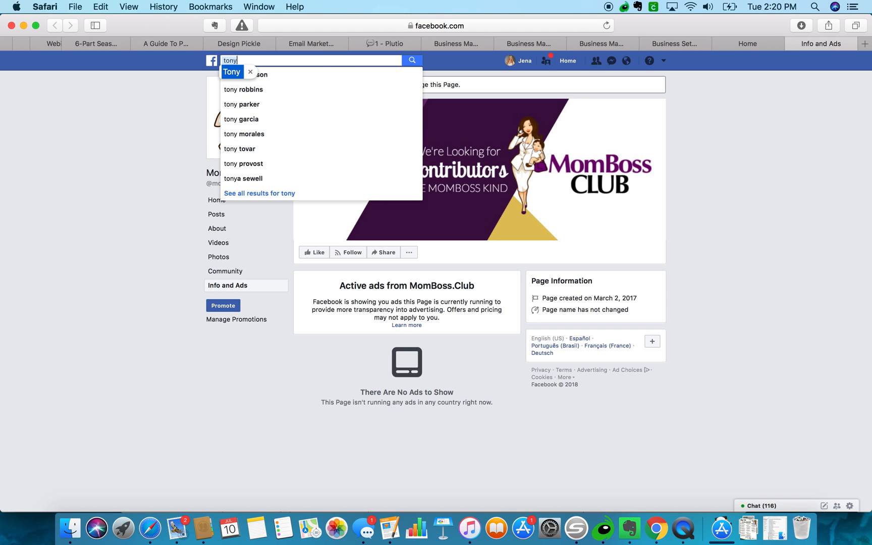
pyautogui.click(243, 89)
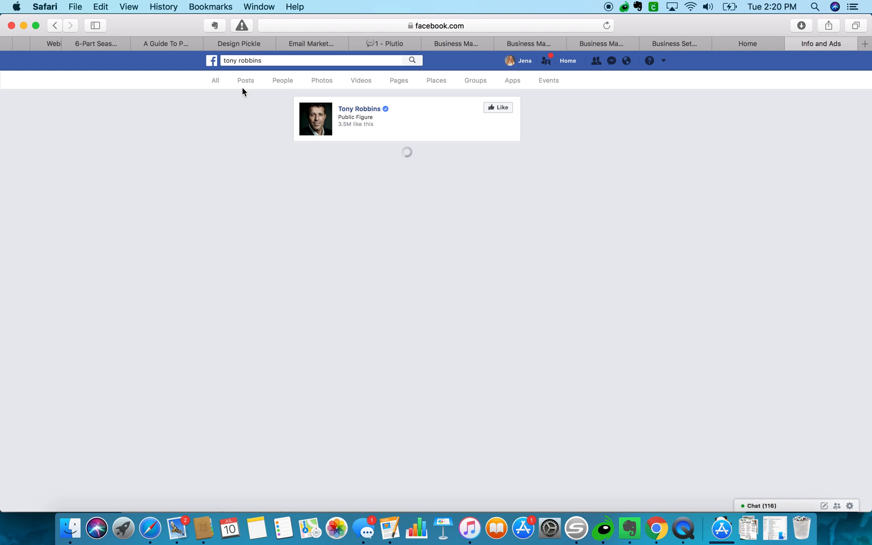
pyautogui.click(379, 109)
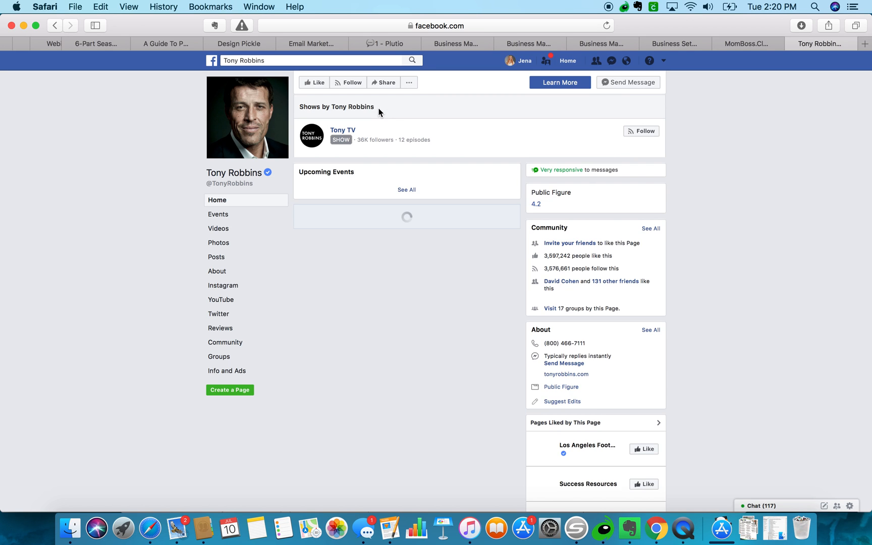
pyautogui.click(227, 372)
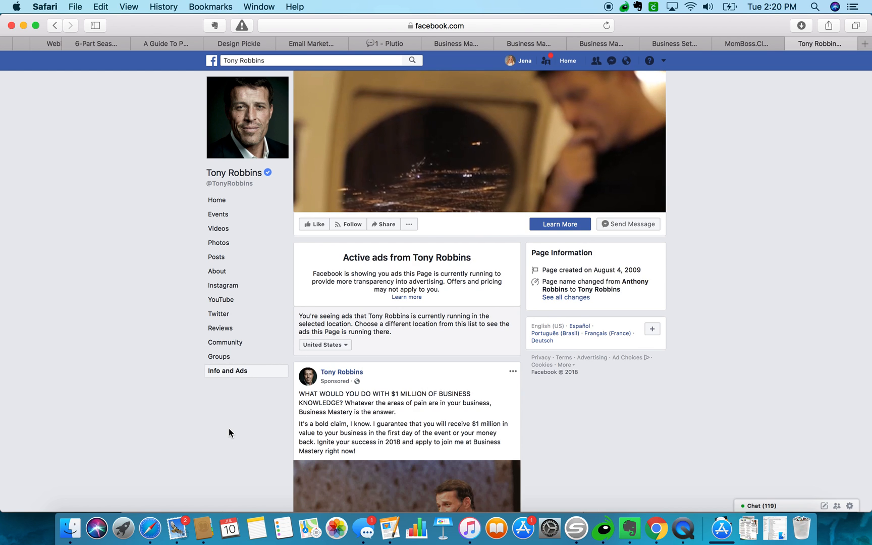
pyautogui.scroll(-1, 230, 433)
pyautogui.scroll(-10, 230, 429)
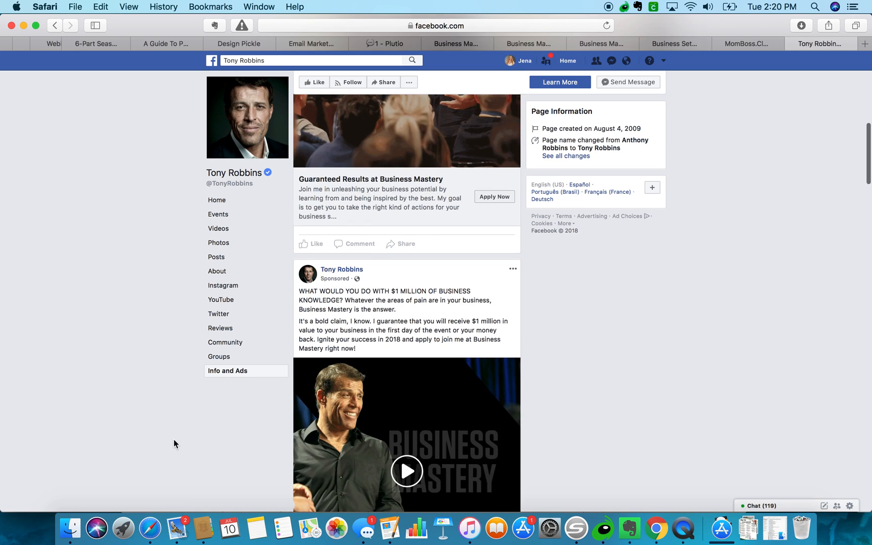
pyautogui.scroll(-15, 173, 443)
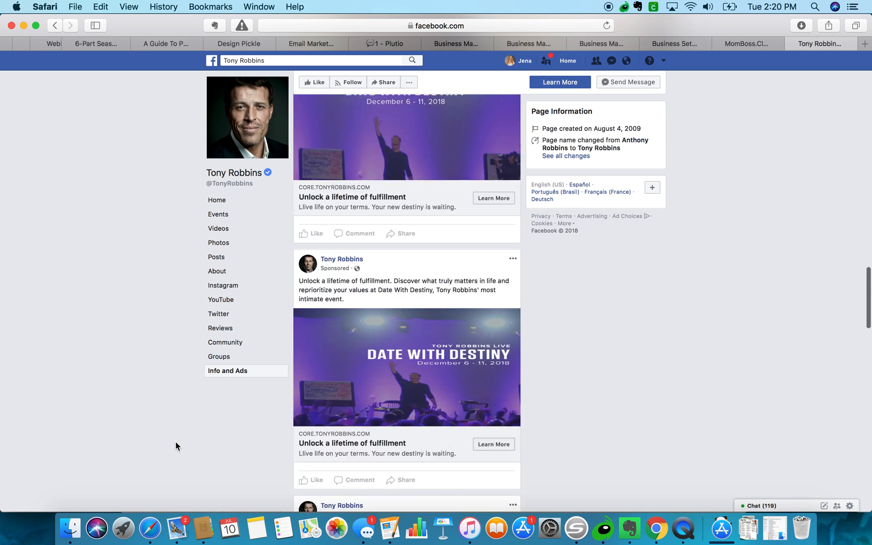
pyautogui.scroll(-5, 176, 446)
# Replace the search with 'bee marke' and run the beemarketing suggestion.
pyautogui.click(290, 60)
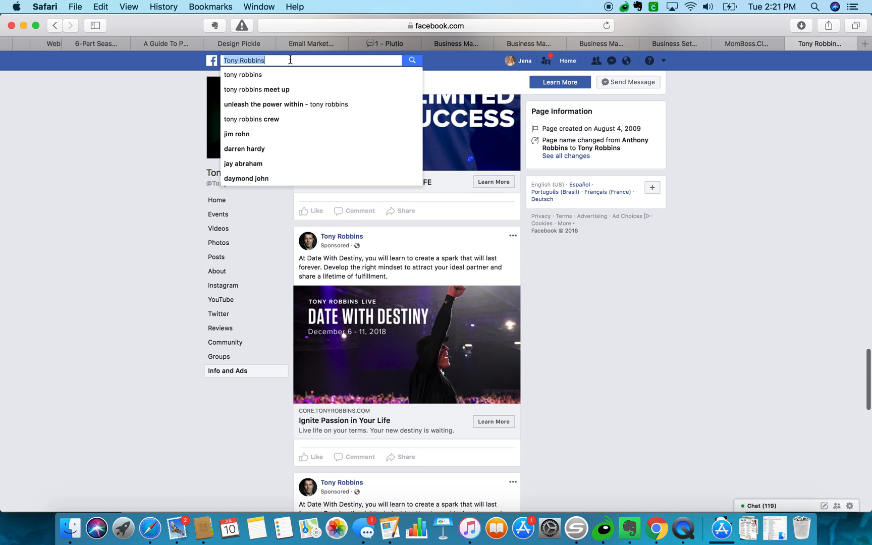
pyautogui.write('bee ma')
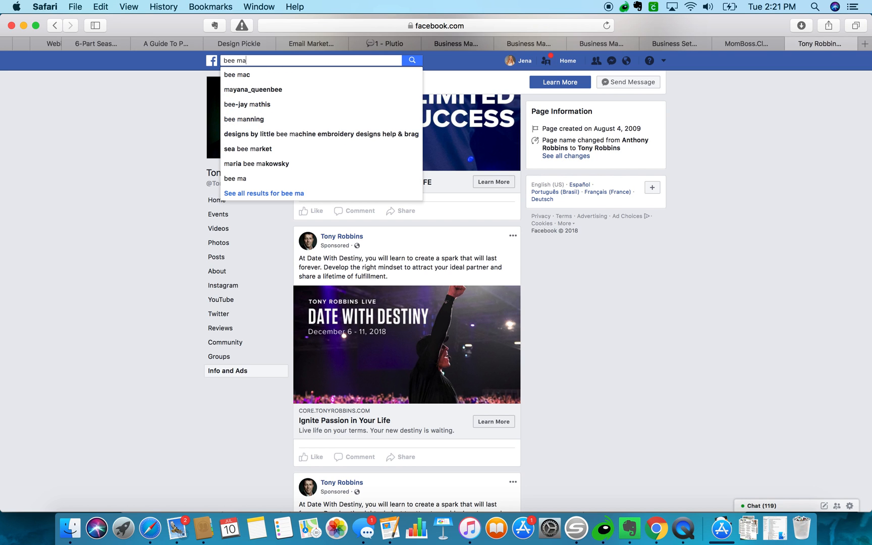
pyautogui.write('rke')
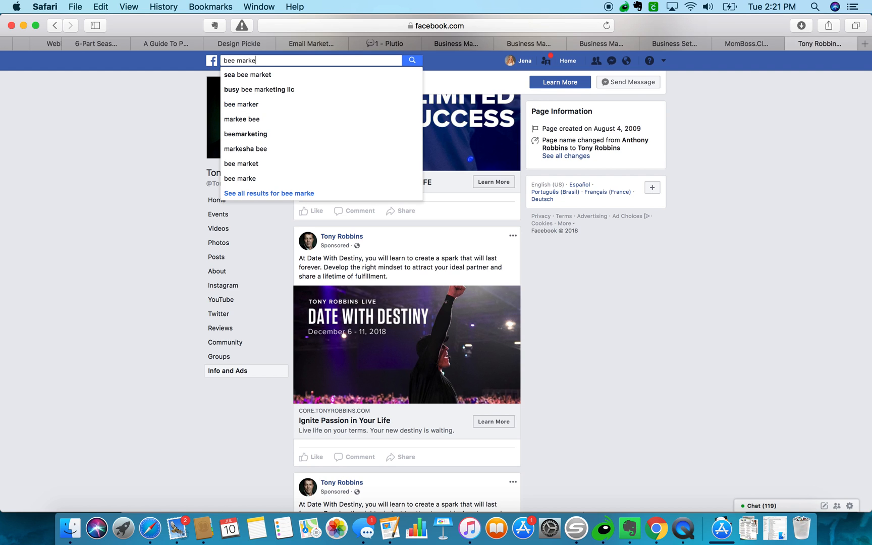
pyautogui.press('Down')
pyautogui.press('Down')
pyautogui.press('Down')
pyautogui.press('Down')
pyautogui.press('Down')
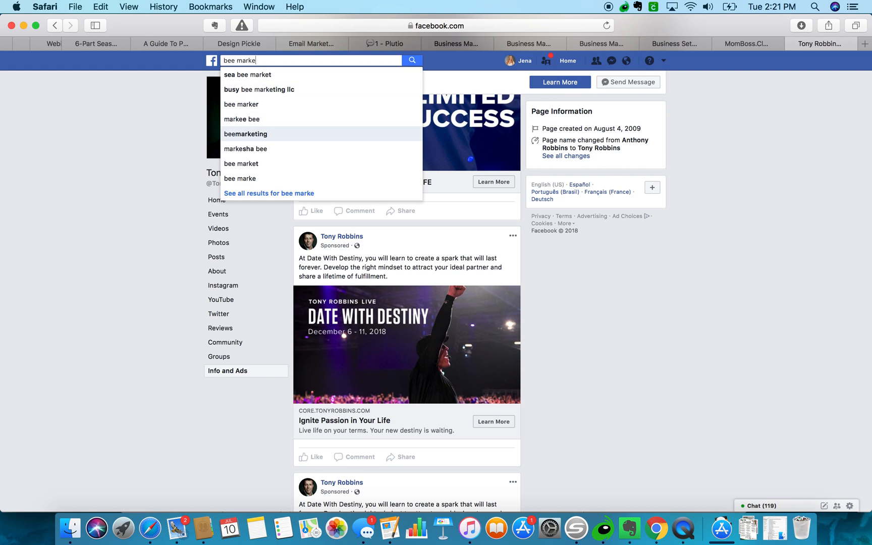
pyautogui.press('Return')
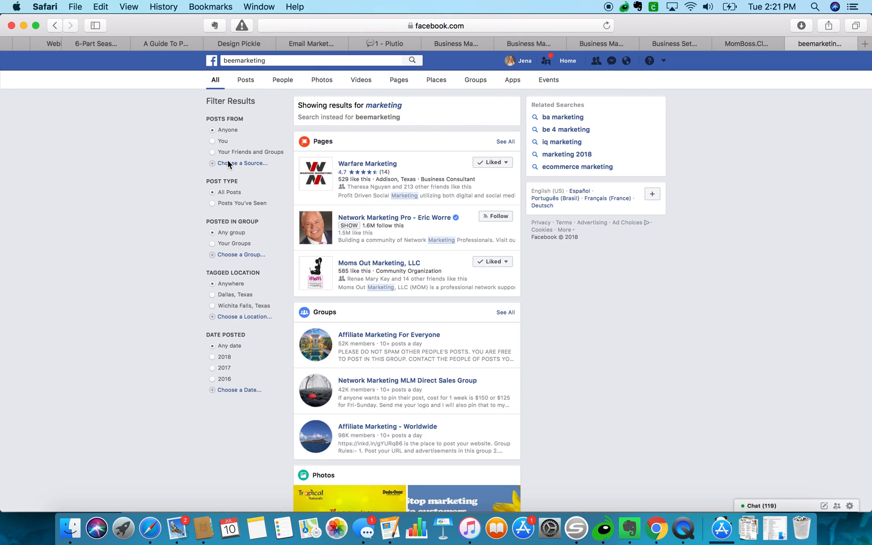
# Search 'thrive marketing' and open the Thrive Internet Marketing Agency page's Info and Ads.
pyautogui.click(275, 60)
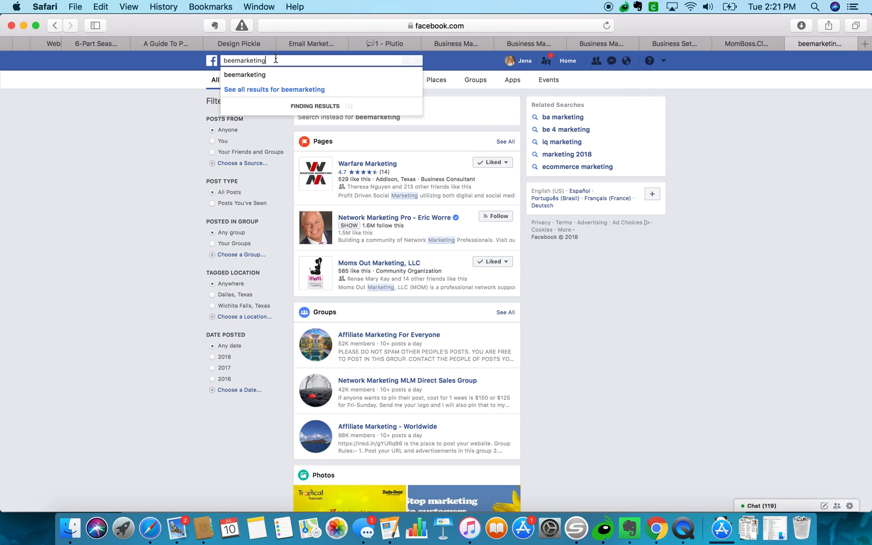
pyautogui.write('thrive')
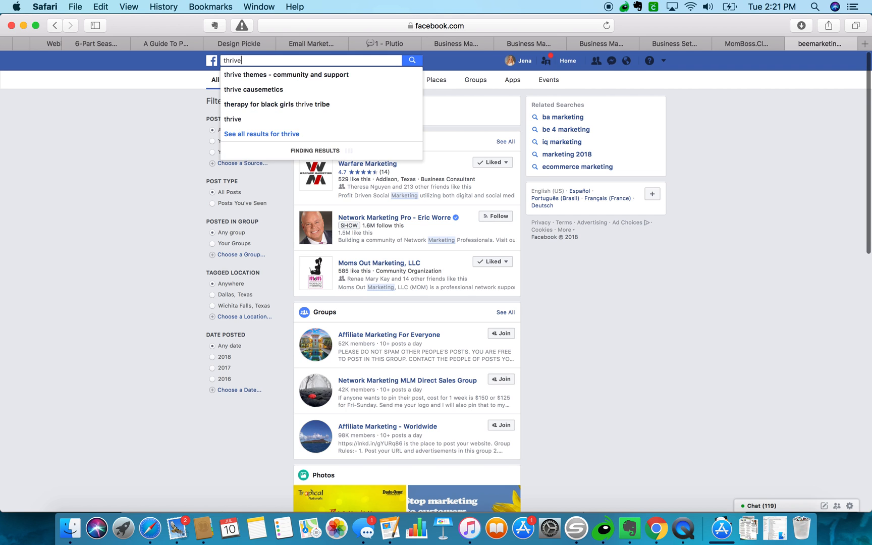
pyautogui.write(' marketing')
pyautogui.press('Return')
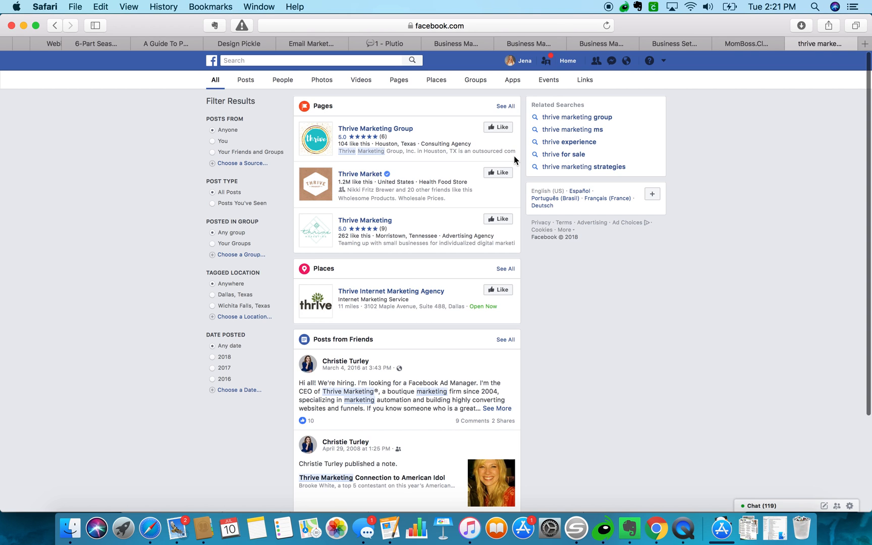
pyautogui.scroll(-2, 200, 80)
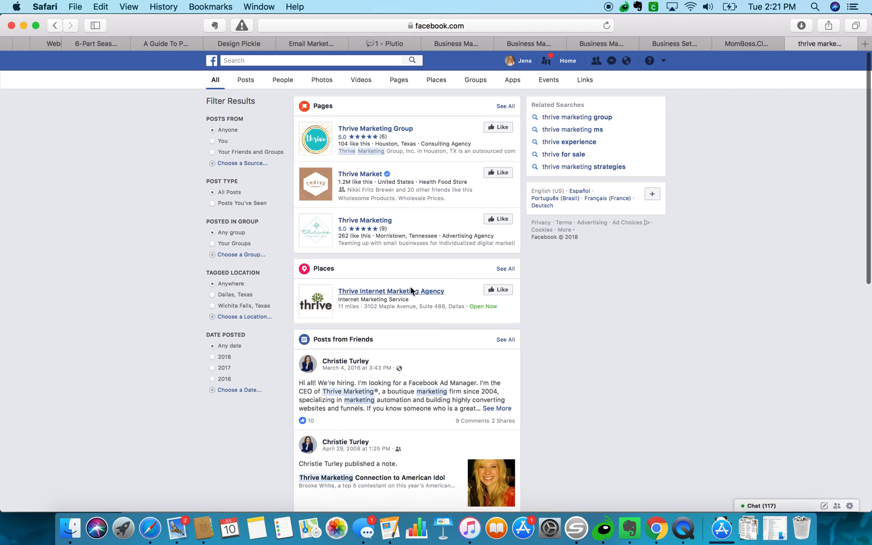
pyautogui.click(427, 293)
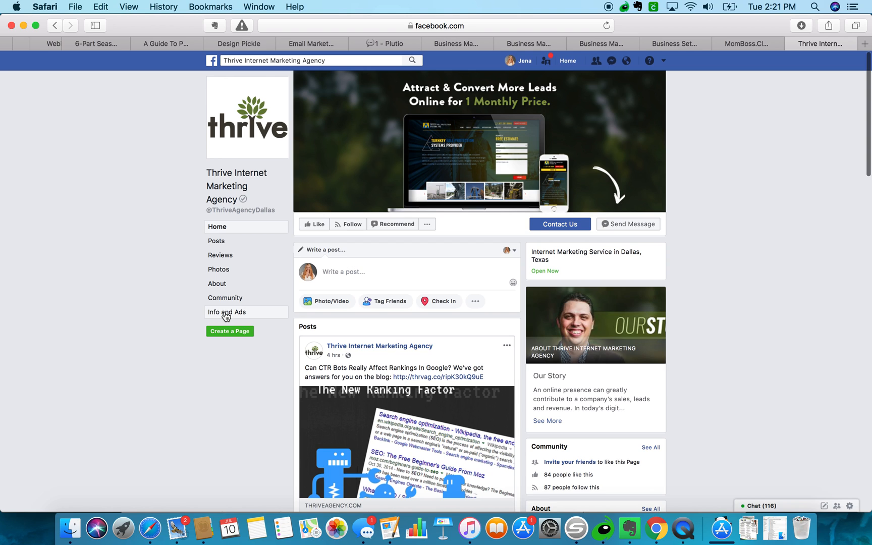
pyautogui.click(225, 313)
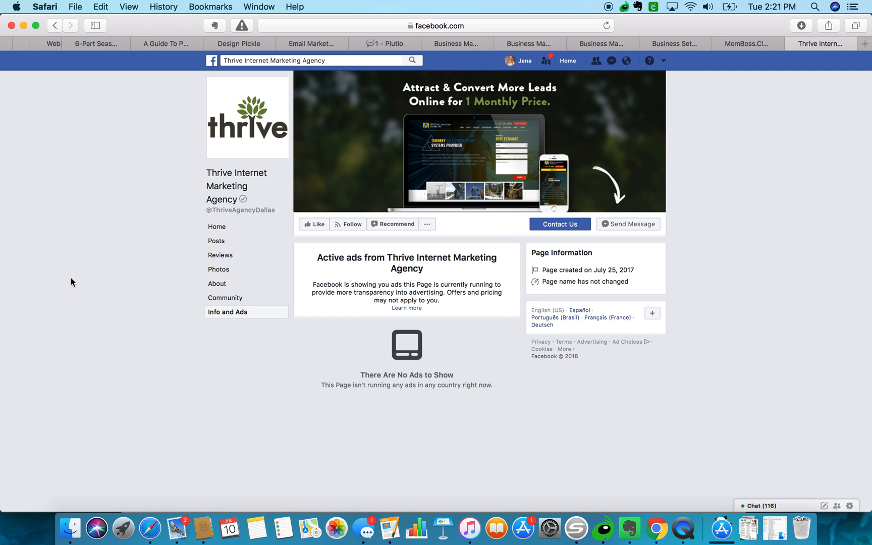
# Screenshot the page's logo and cover area with Cmd+Shift+4.
pyautogui.press('super+shift+4')
pyautogui.moveTo(203, 72); pyautogui.dragTo(672, 402)
pyautogui.click(259, 61)
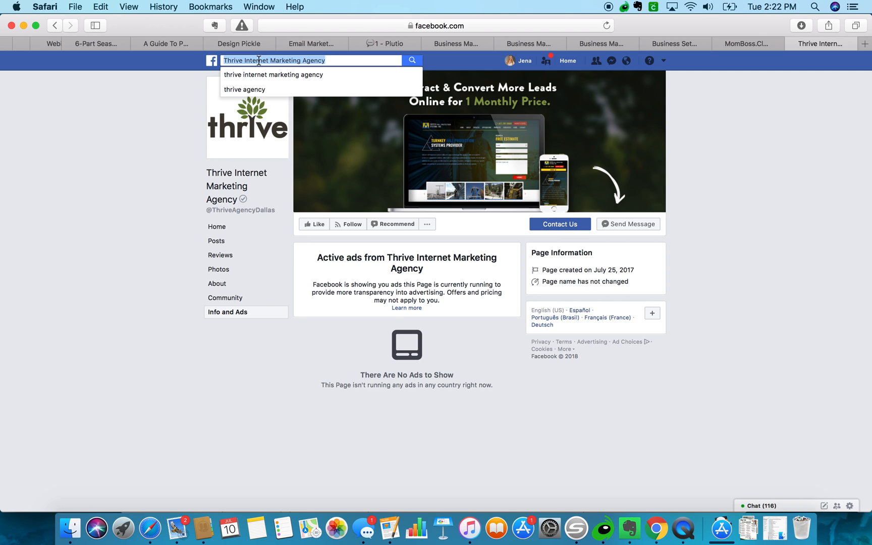
# Search 'loud rumor' and open the Loud Rumor page's Info and Ads.
pyautogui.write('ag')
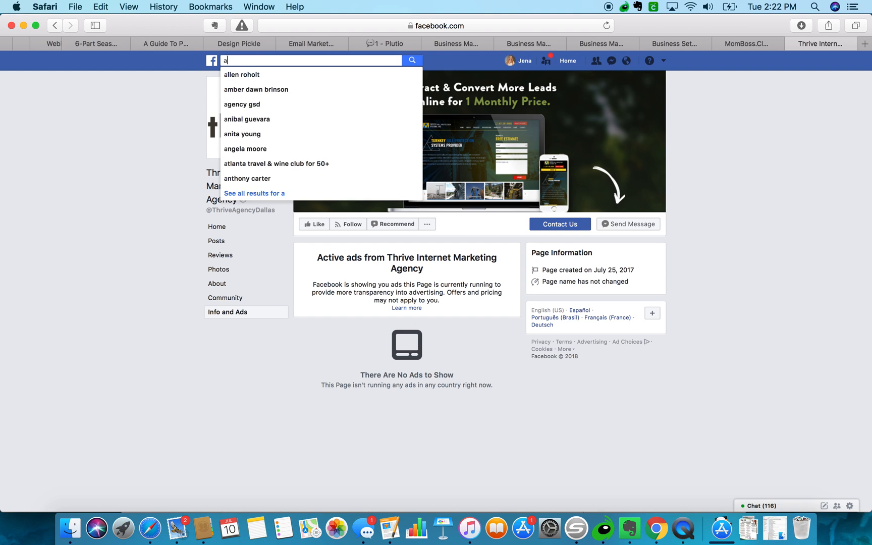
pyautogui.press('BackSpace')
pyautogui.press('BackSpace')
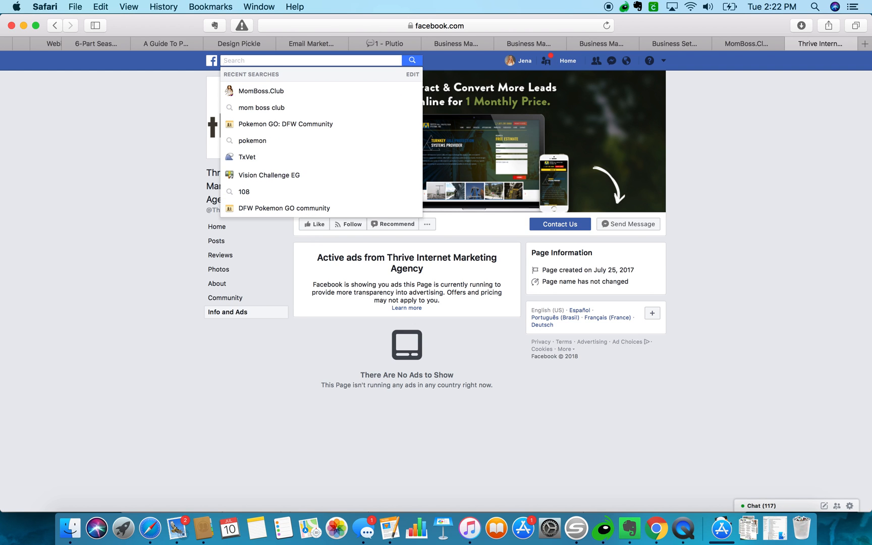
pyautogui.write('loud rumo')
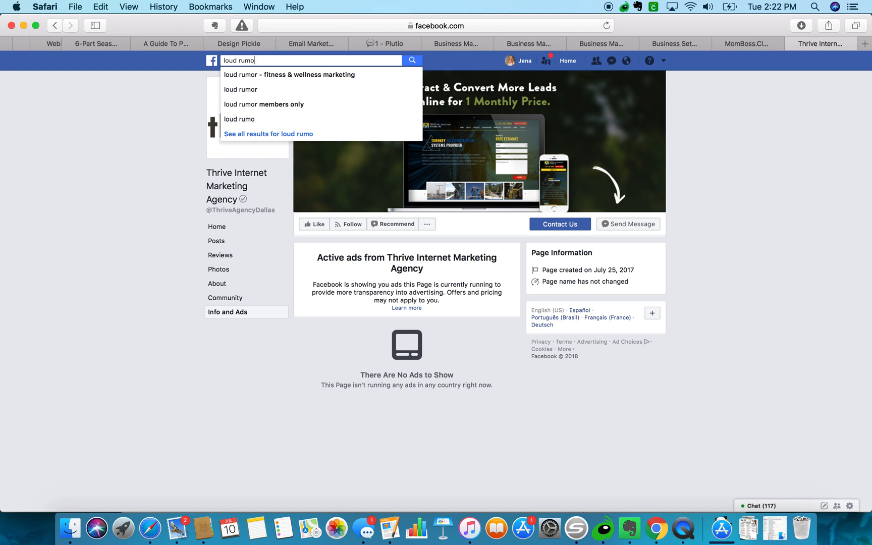
pyautogui.click(248, 80)
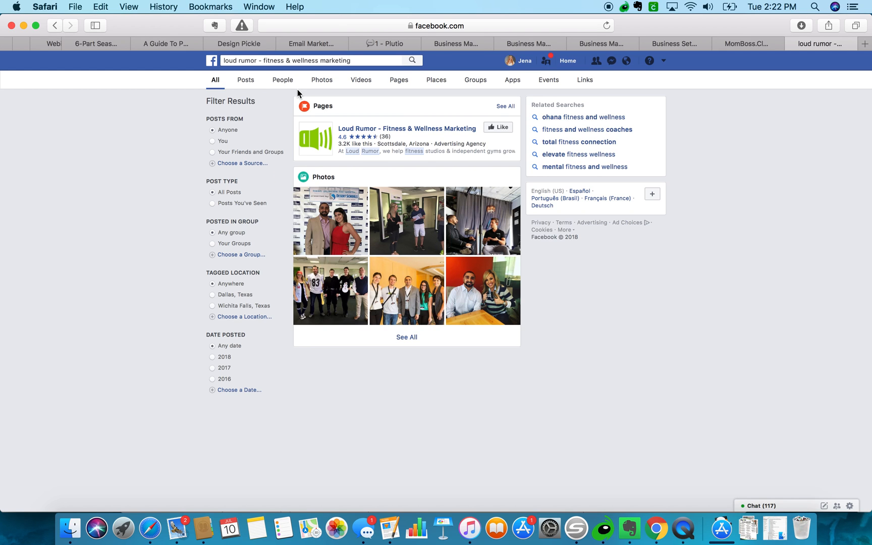
pyautogui.click(404, 130)
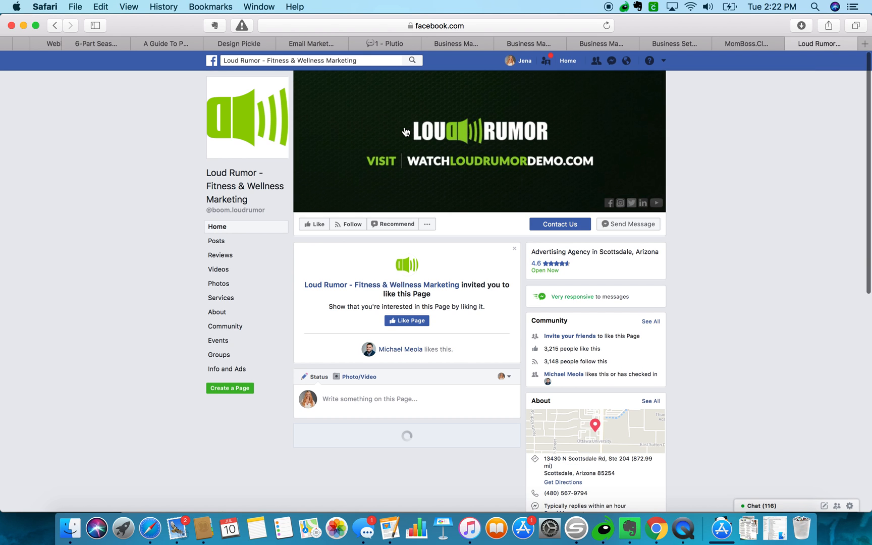
pyautogui.click(231, 371)
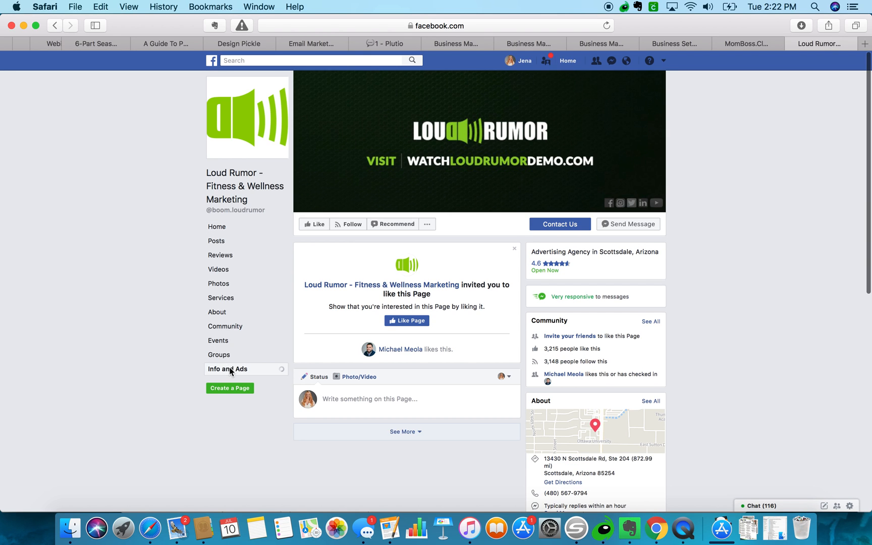
# Scroll through Loud Rumor's active sponsored fitness-class ads.
pyautogui.scroll(-5, 140, 336)
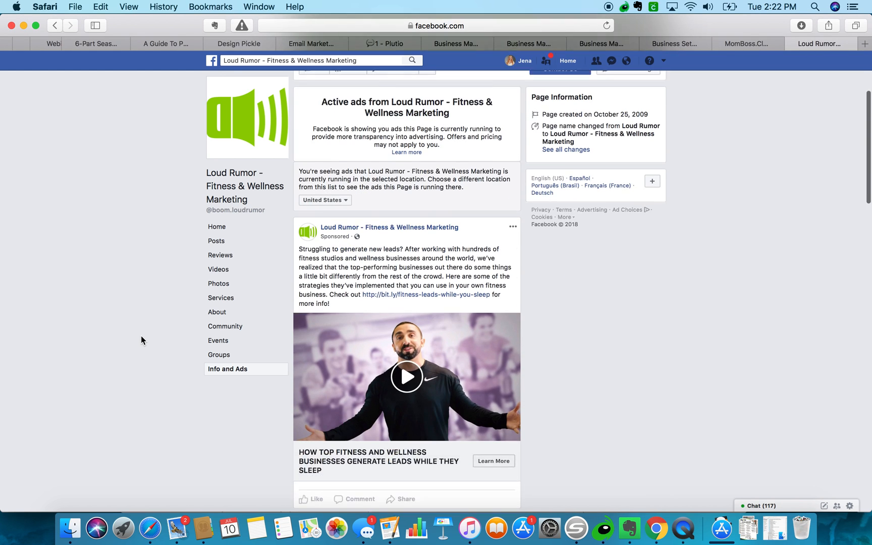
pyautogui.scroll(-5, 141, 339)
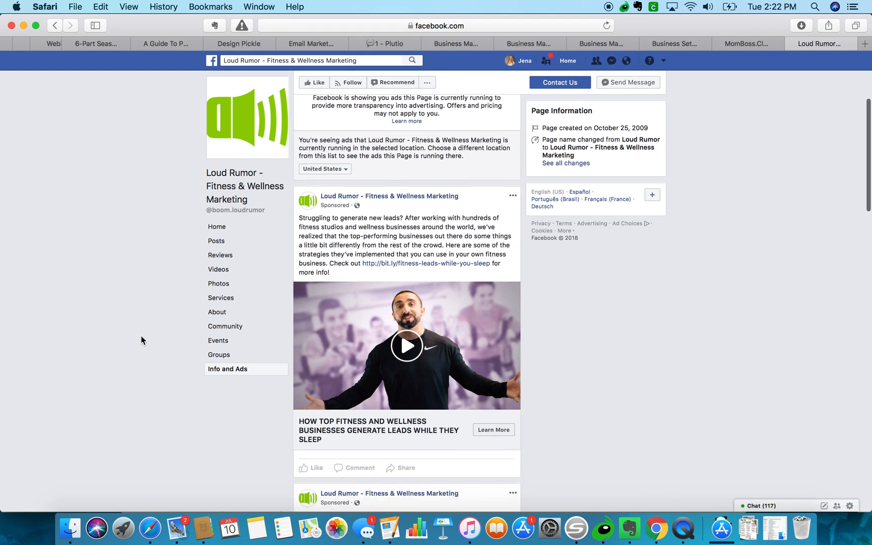
pyautogui.scroll(-2, 141, 336)
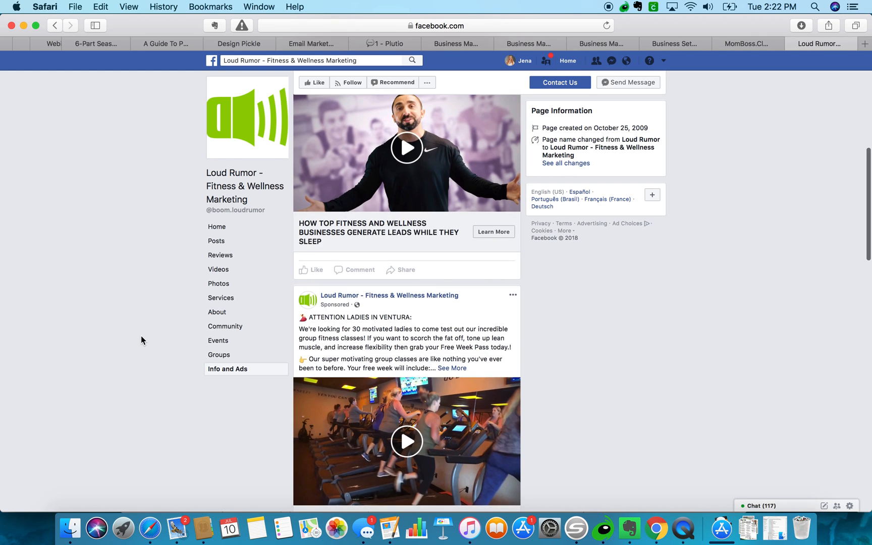
pyautogui.scroll(-1, 141, 340)
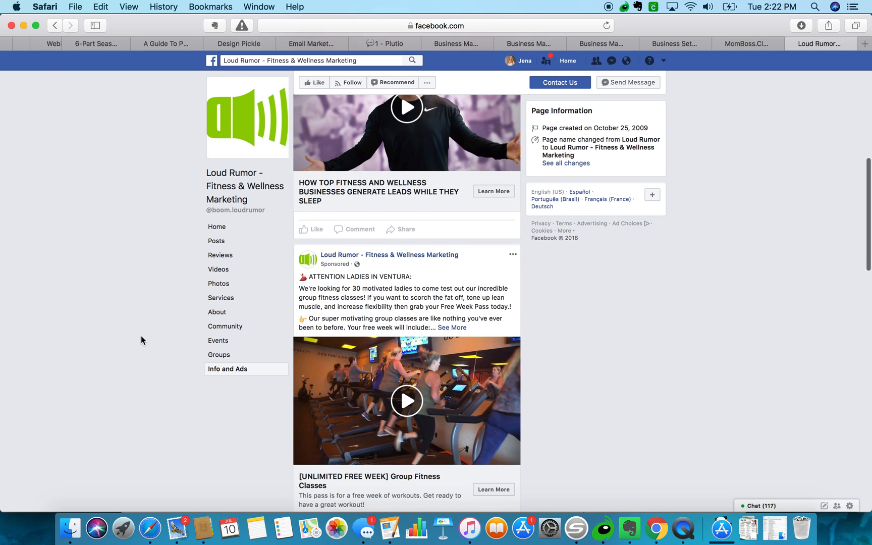
pyautogui.scroll(-1, 142, 340)
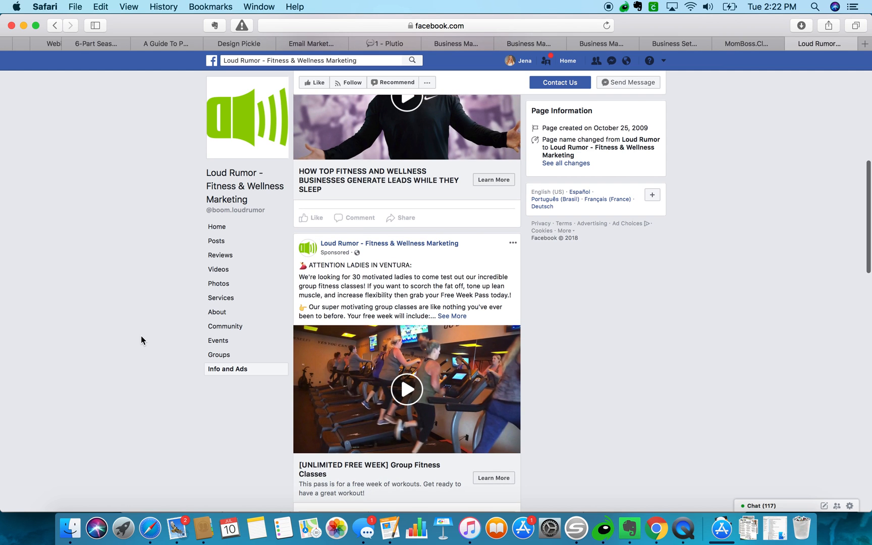
pyautogui.scroll(-5, 142, 339)
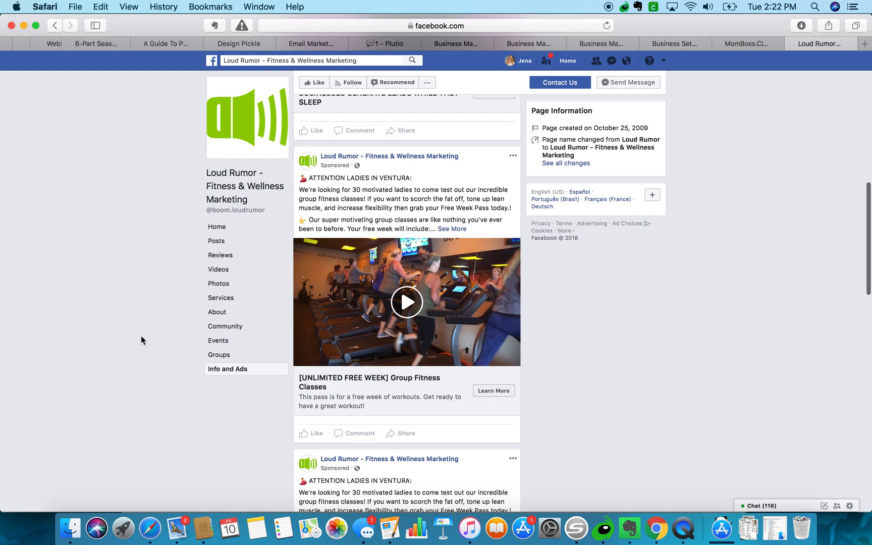
pyautogui.scroll(8, 141, 336)
pyautogui.scroll(-12, 141, 336)
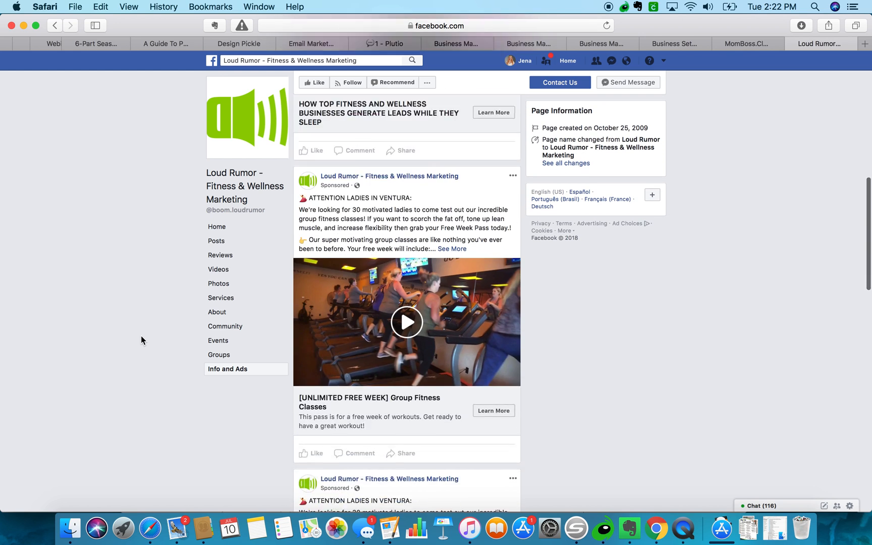
pyautogui.scroll(-15, 141, 336)
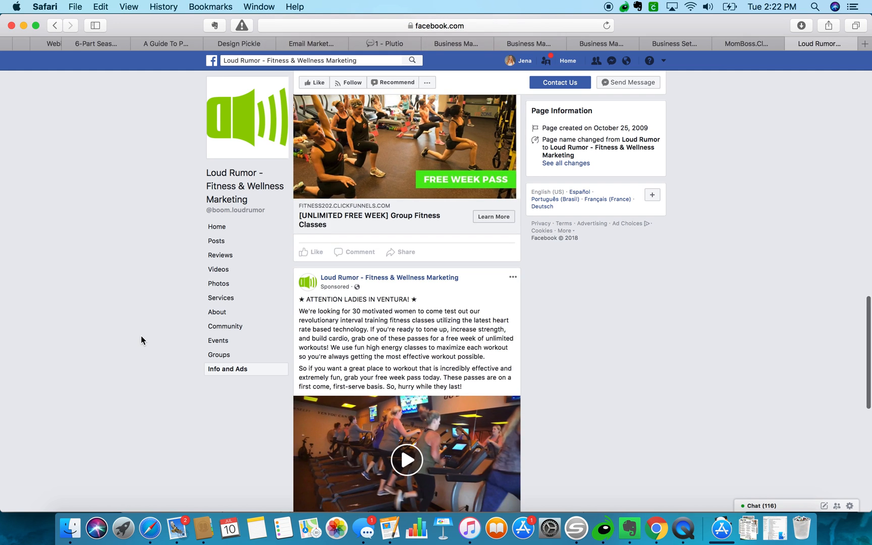
pyautogui.scroll(-5, 141, 336)
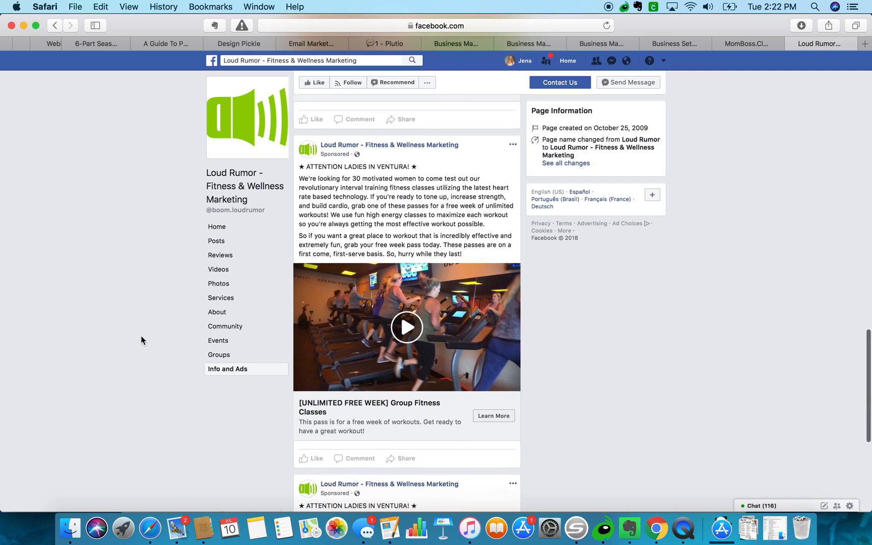
pyautogui.scroll(-10, 141, 336)
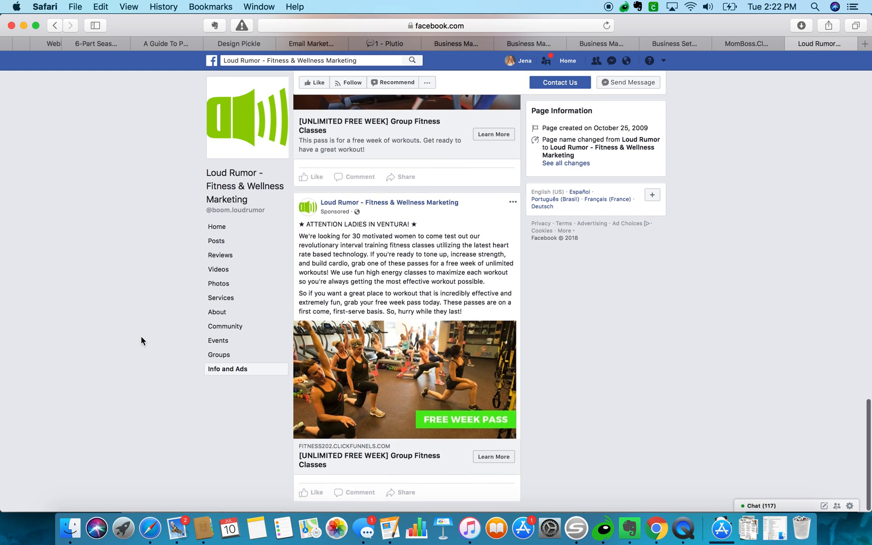
pyautogui.scroll(15, 140, 336)
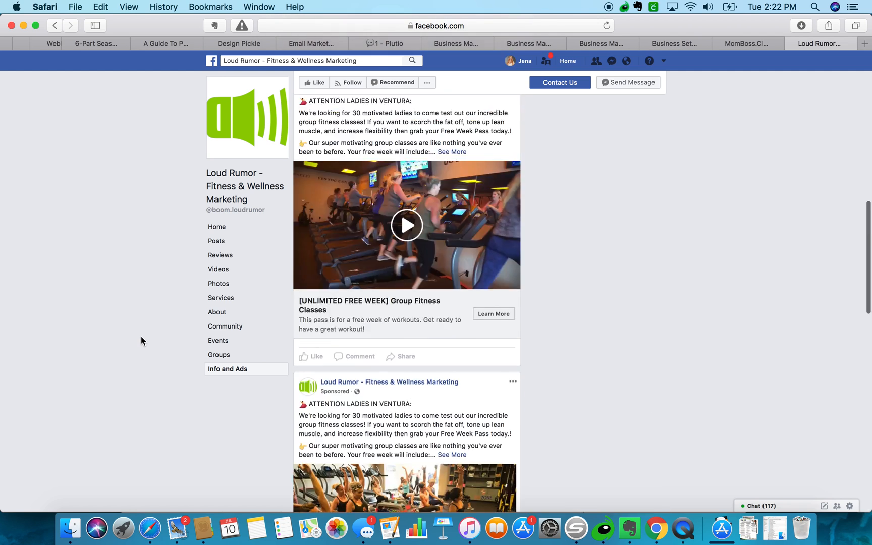
# From the MomBoss.Club tab, go via Publishing Tools to Business Settings' People list.
pyautogui.click(752, 41)
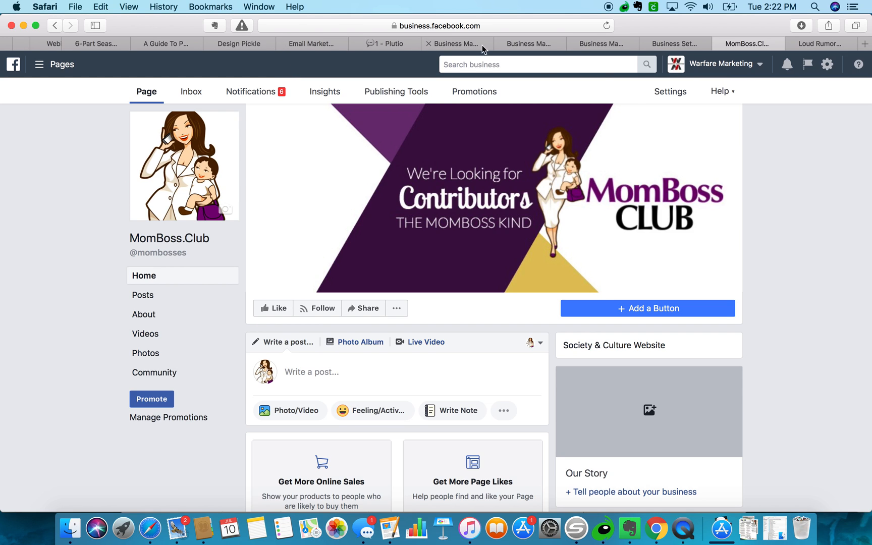
pyautogui.click(413, 93)
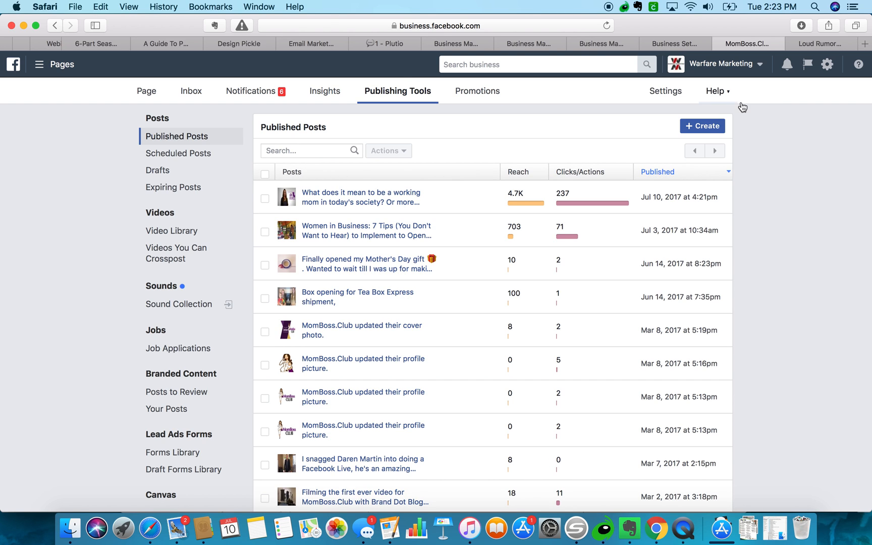
pyautogui.click(827, 66)
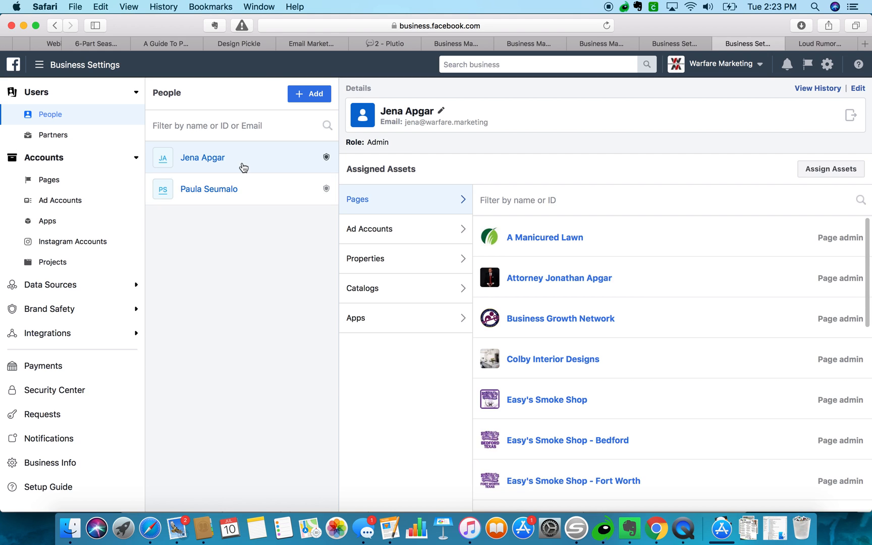
# Review each person's assigned pages, then list the business's ad accounts and projects.
pyautogui.click(224, 190)
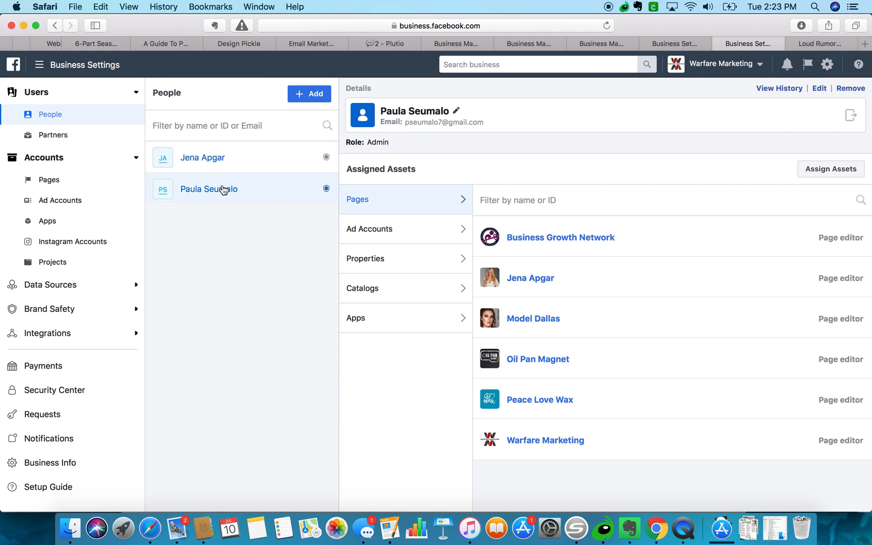
pyautogui.click(210, 159)
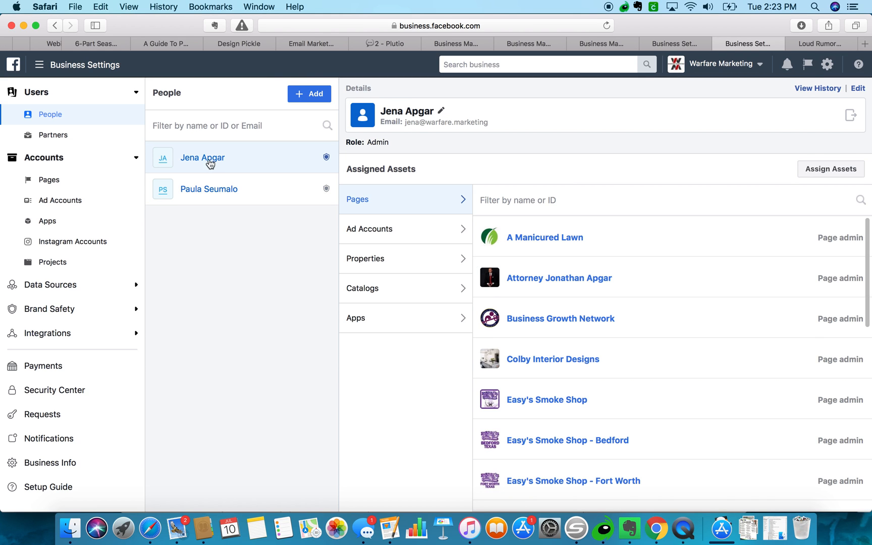
pyautogui.click(62, 201)
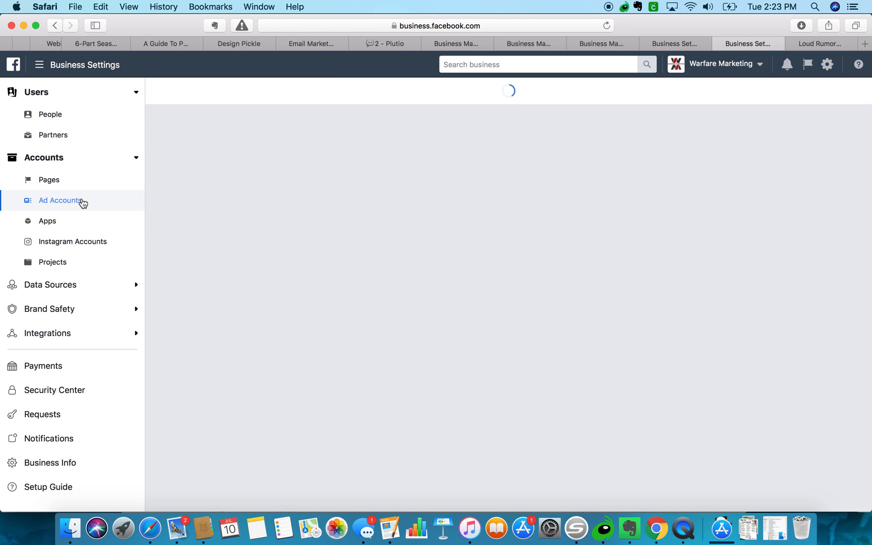
pyautogui.click(66, 263)
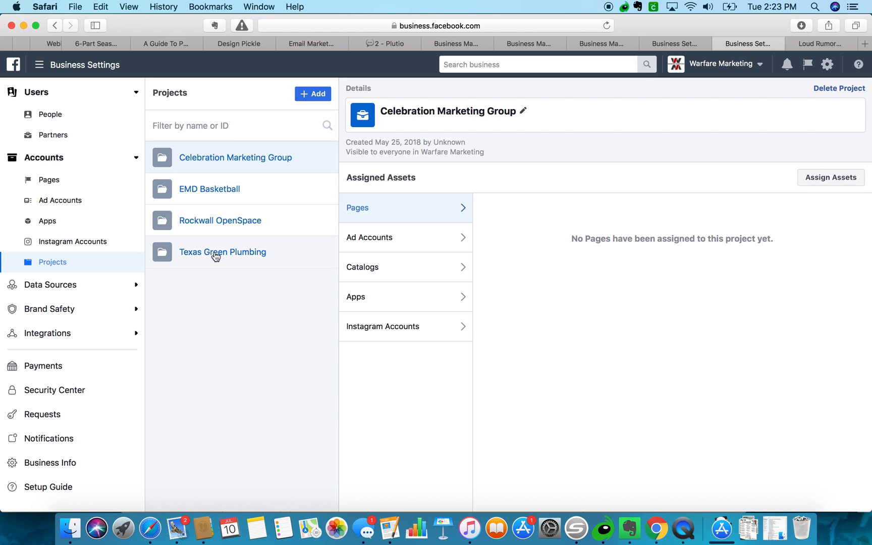
# Check the project's ad accounts, catalogs and apps, then open Data Sources > Pixels.
pyautogui.click(376, 248)
pyautogui.click(368, 270)
pyautogui.click(360, 305)
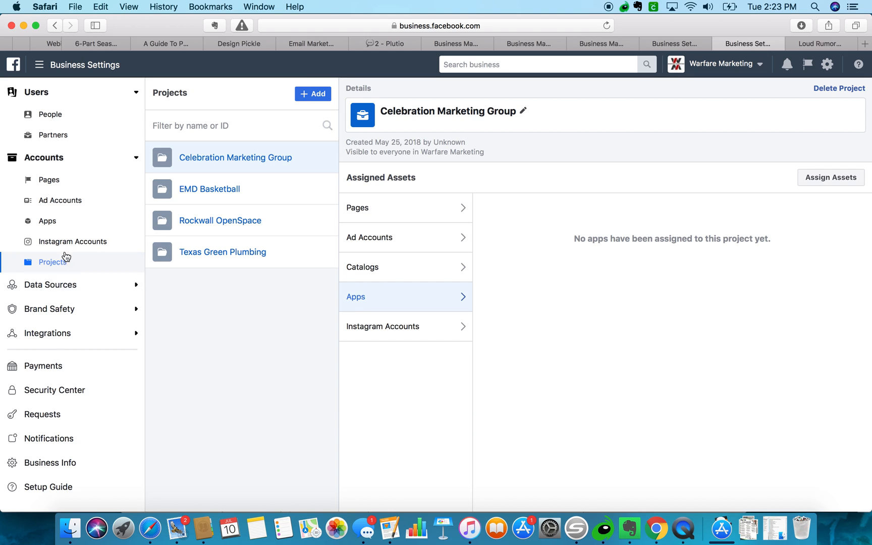
pyautogui.click(54, 287)
pyautogui.click(58, 332)
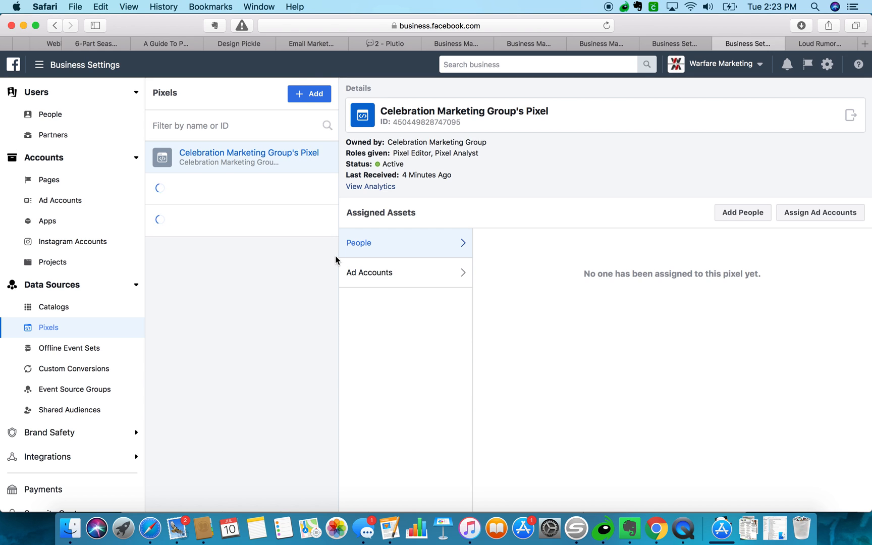
# Open the Mom Boss Club FB Pixel's analytics, then the portal's Create New Account link from Mail.
pyautogui.click(266, 225)
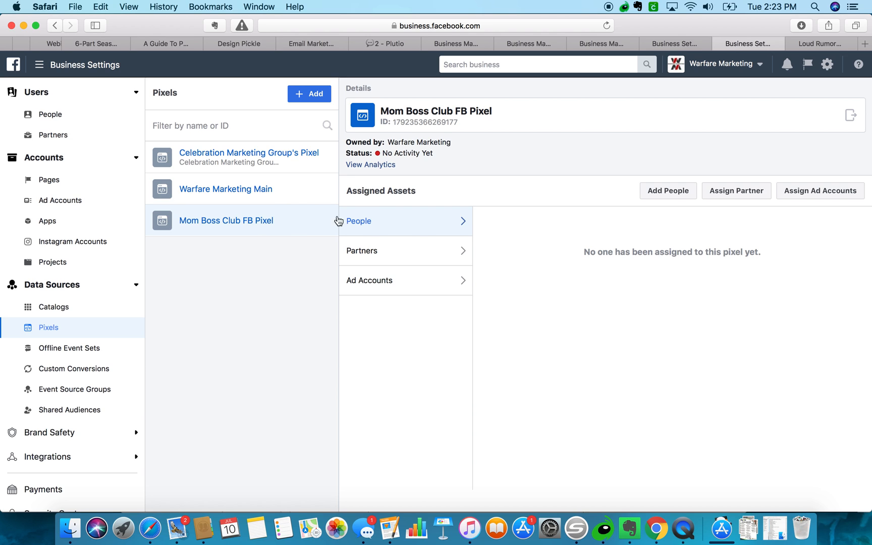
pyautogui.rightClick(255, 222)
pyautogui.click(250, 220)
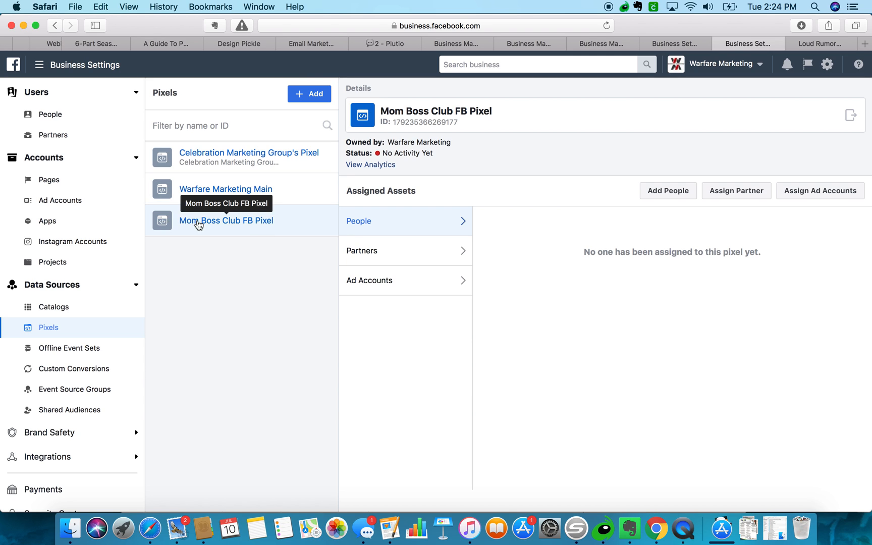
pyautogui.click(389, 164)
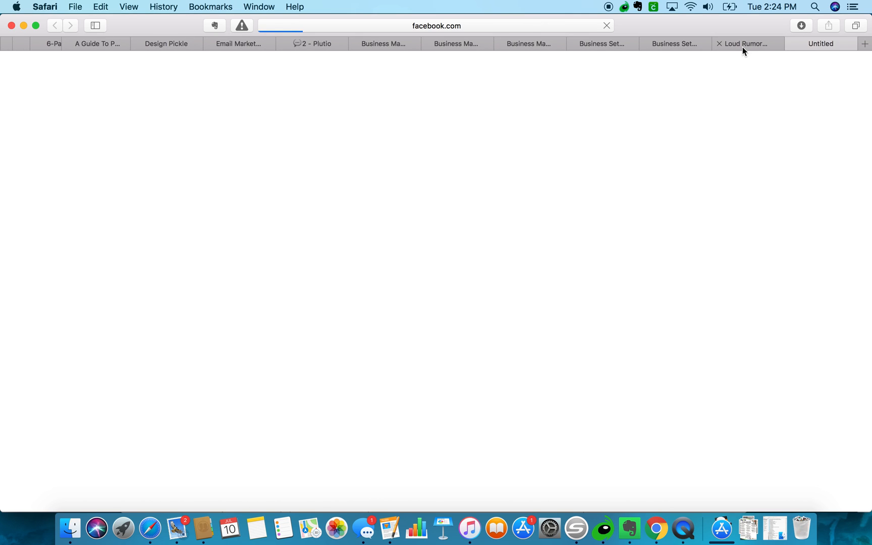
pyautogui.click(177, 528)
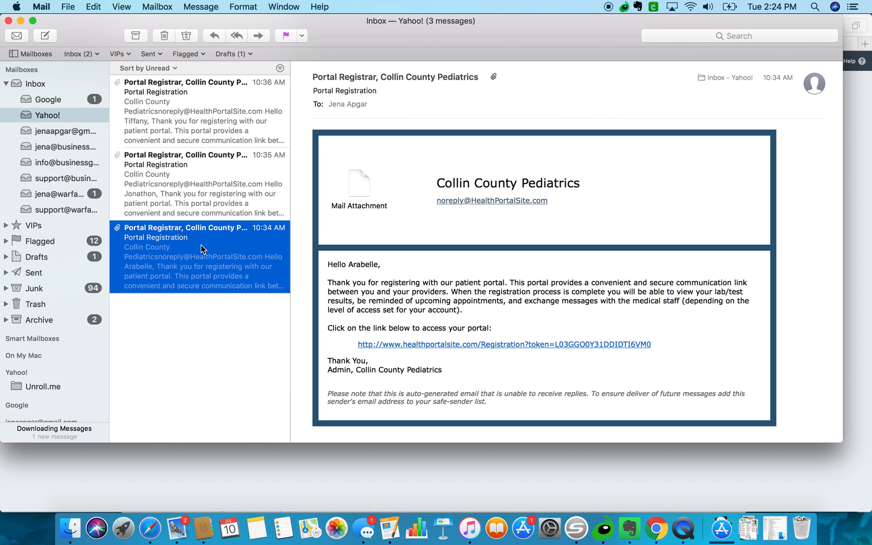
pyautogui.click(424, 342)
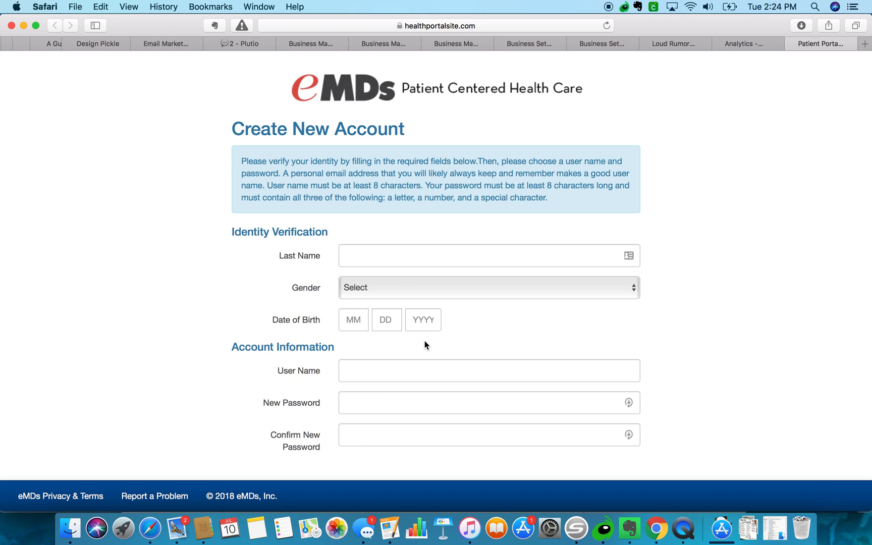
# Enter the patient's last name and set the gender to Female on the new-account form.
pyautogui.click(385, 257)
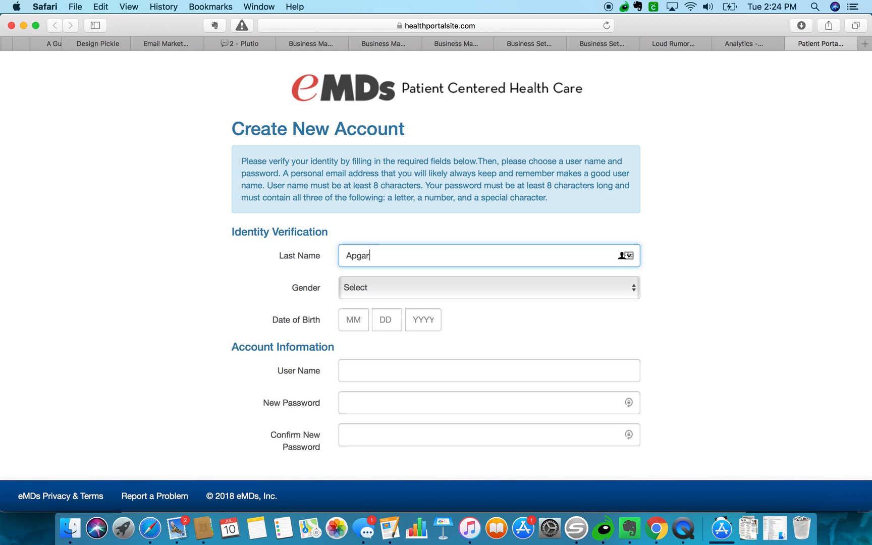
pyautogui.press('Tab')
pyautogui.click(362, 287)
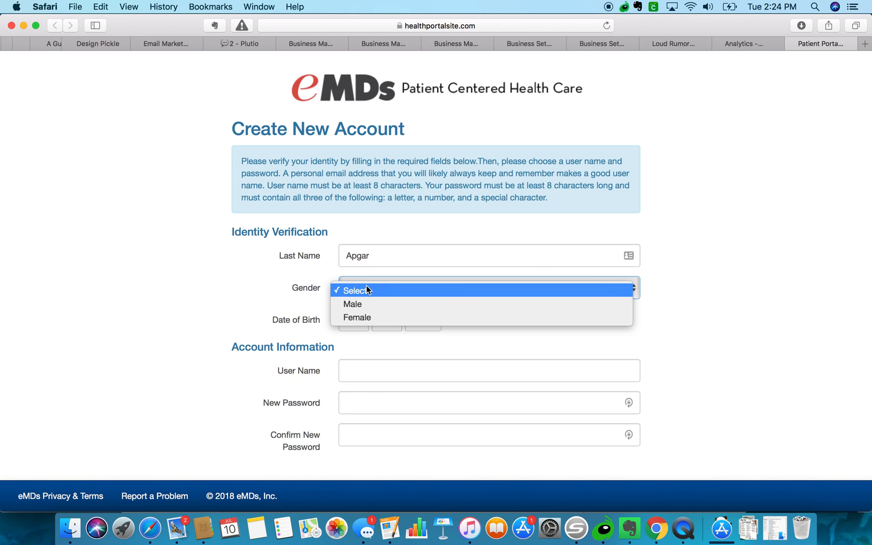
pyautogui.click(359, 320)
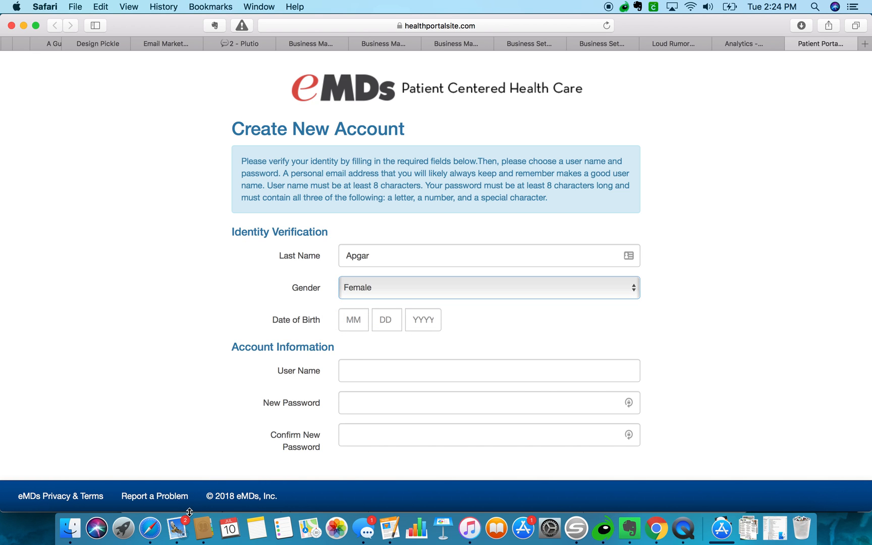
pyautogui.click(176, 532)
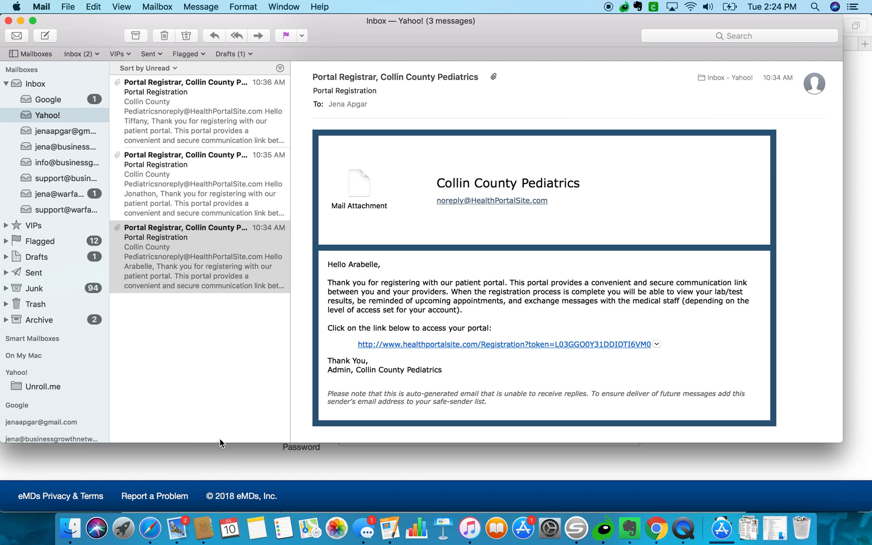
pyautogui.click(150, 528)
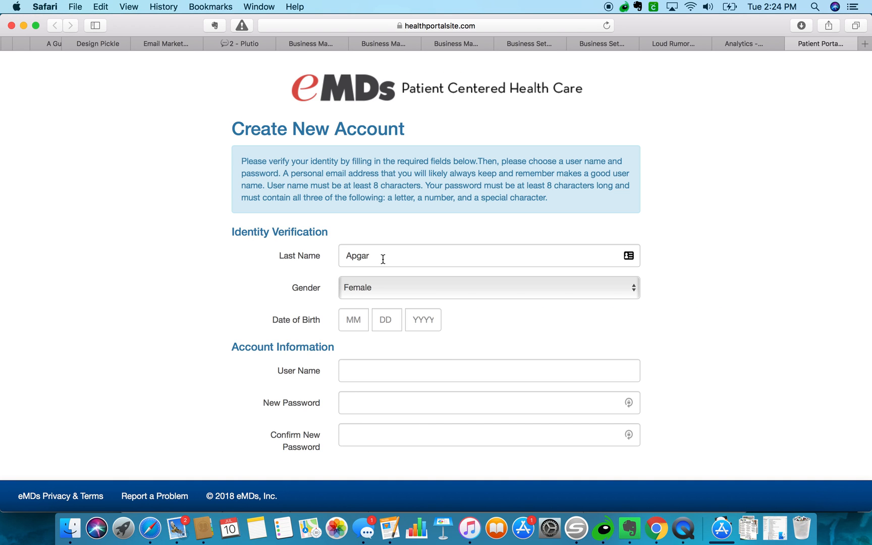
# Fill in the date of birth and a user name, accept the suggested password, and submit.
pyautogui.click(358, 375)
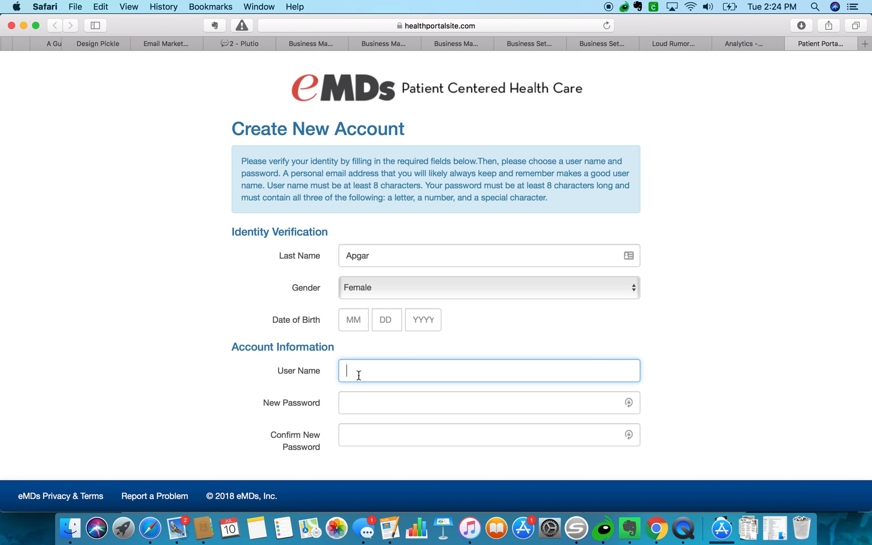
pyautogui.click(356, 321)
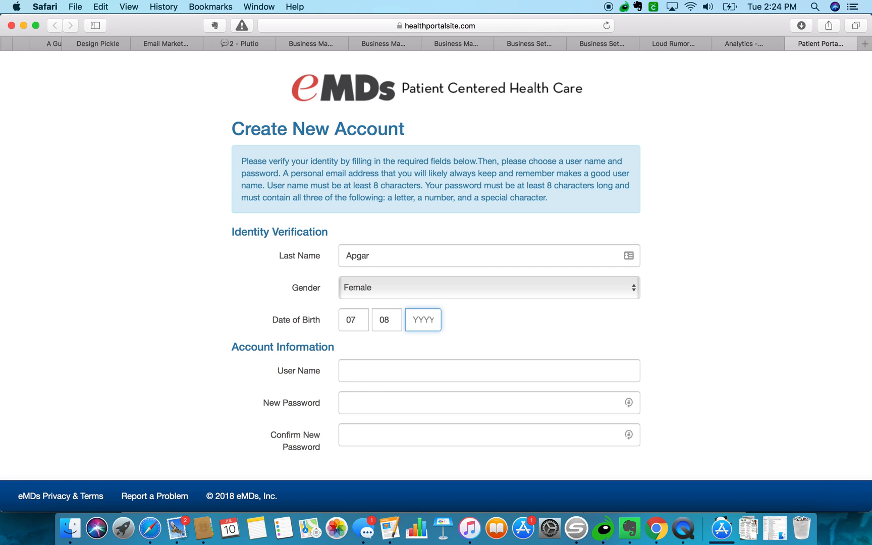
pyautogui.click(353, 376)
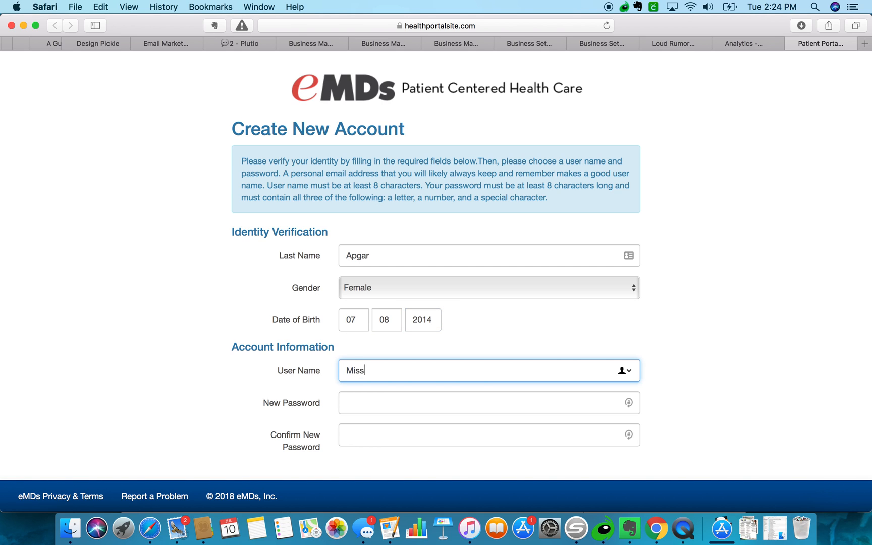
pyautogui.click(351, 405)
pyautogui.click(375, 425)
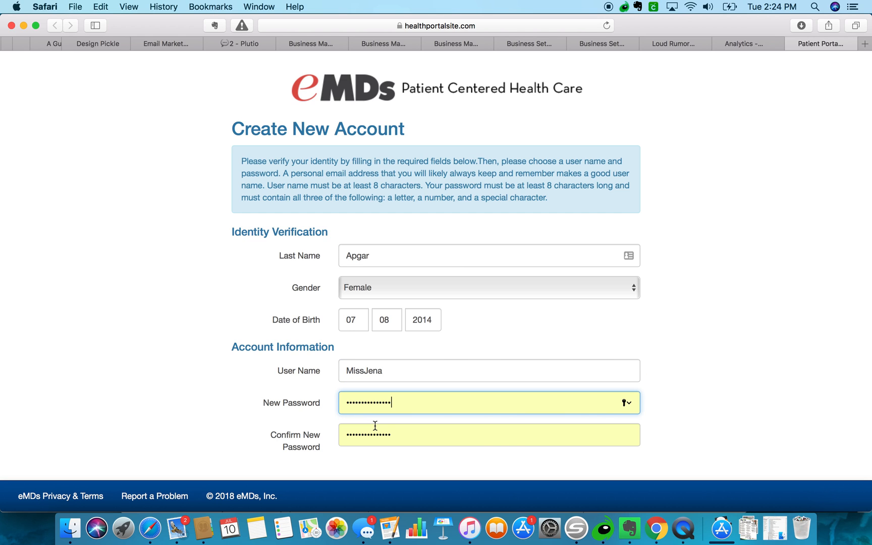
pyautogui.scroll(-2, 373, 423)
pyautogui.click(254, 462)
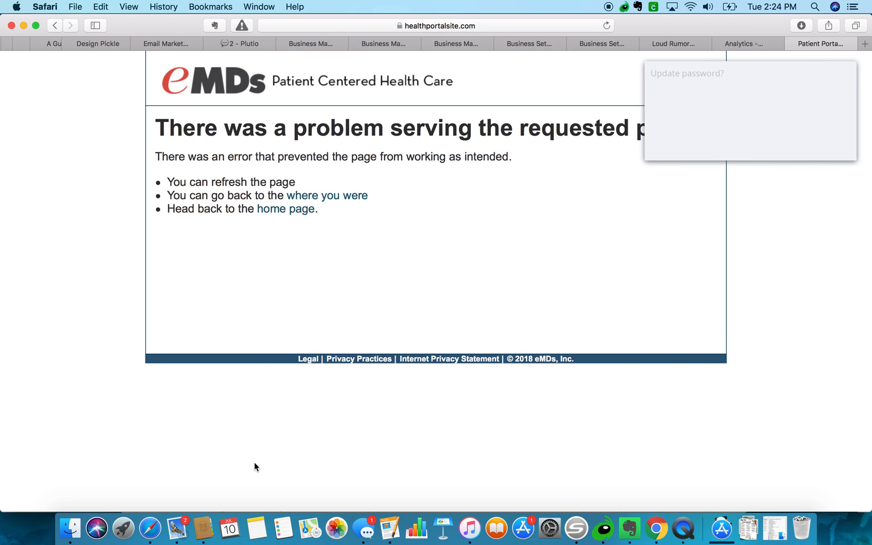
# Dismiss the LastPass prompt, reload and resend the form, then go back to the filled form.
pyautogui.click(800, 147)
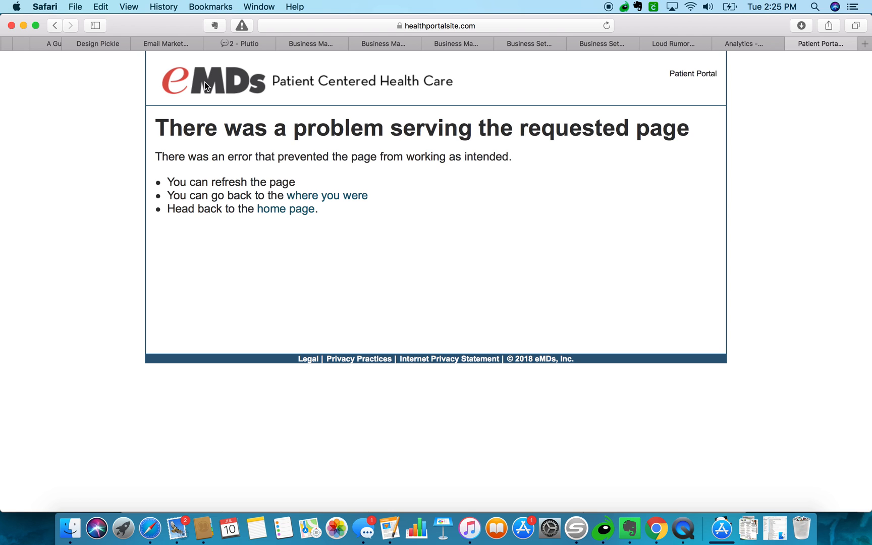
pyautogui.click(606, 26)
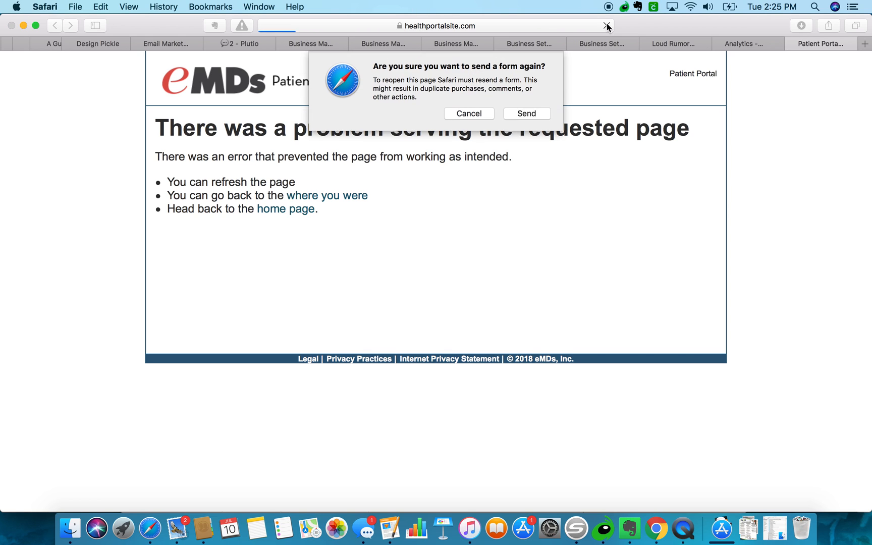
pyautogui.click(533, 112)
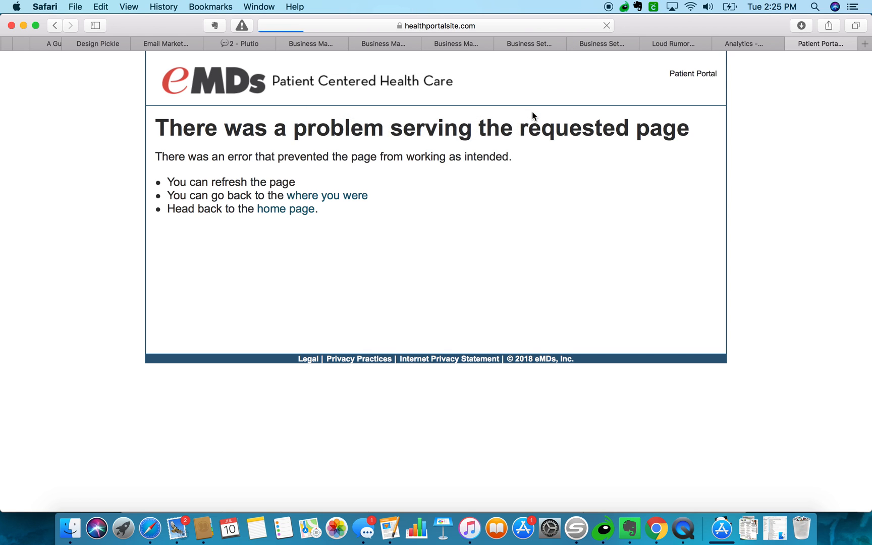
pyautogui.click(55, 25)
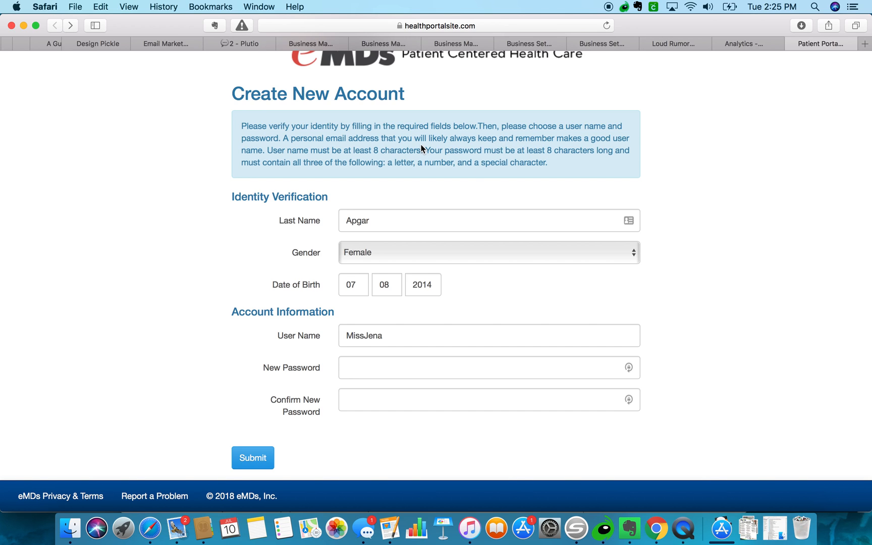
# Enter the password, replace the user name with an e-mail address, and resubmit without saving the password.
pyautogui.click(379, 336)
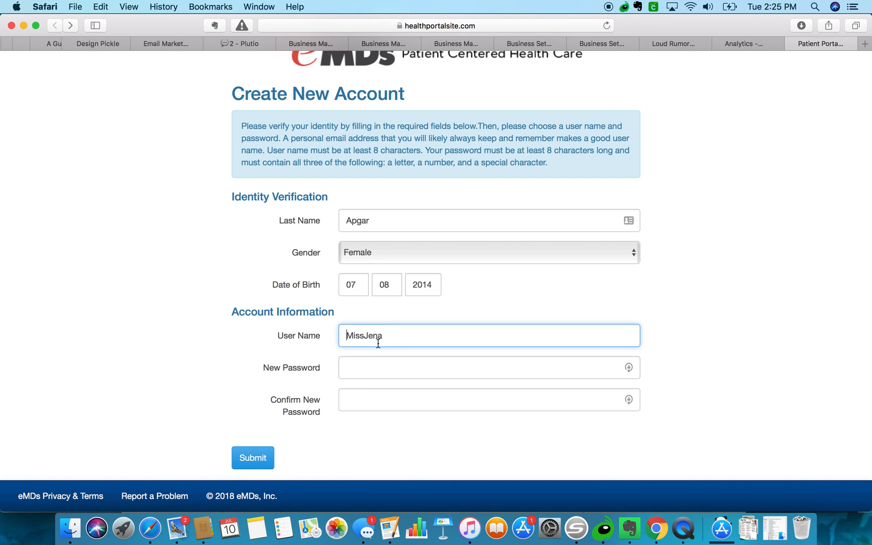
pyautogui.click(371, 367)
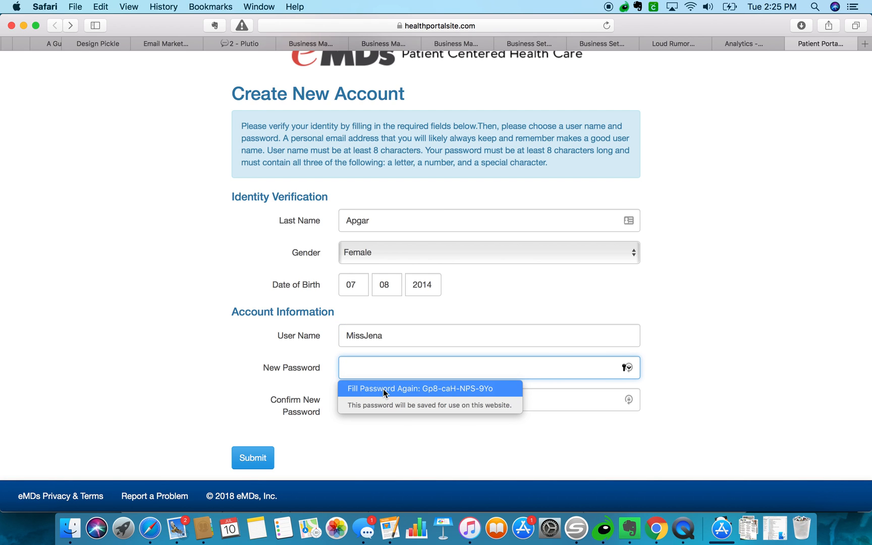
pyautogui.write('••••••')
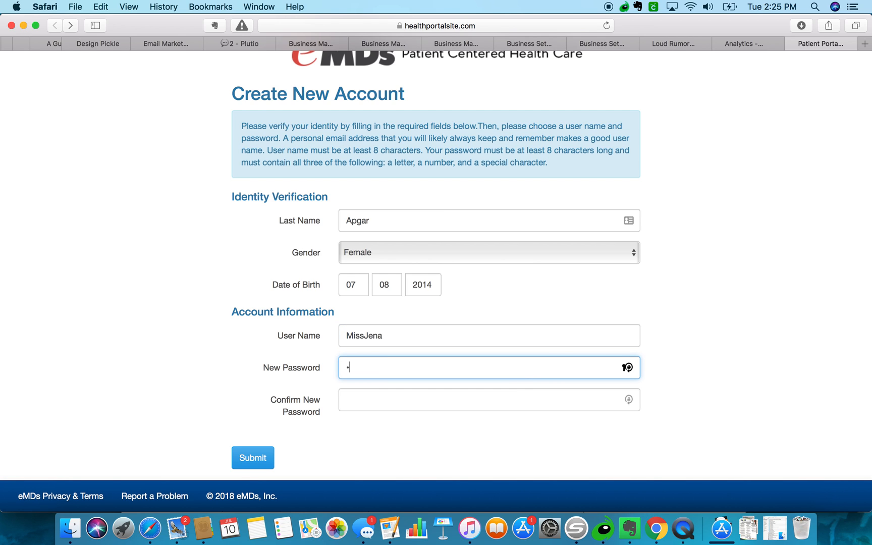
pyautogui.write('•••')
pyautogui.click(373, 406)
pyautogui.write('•••••••••')
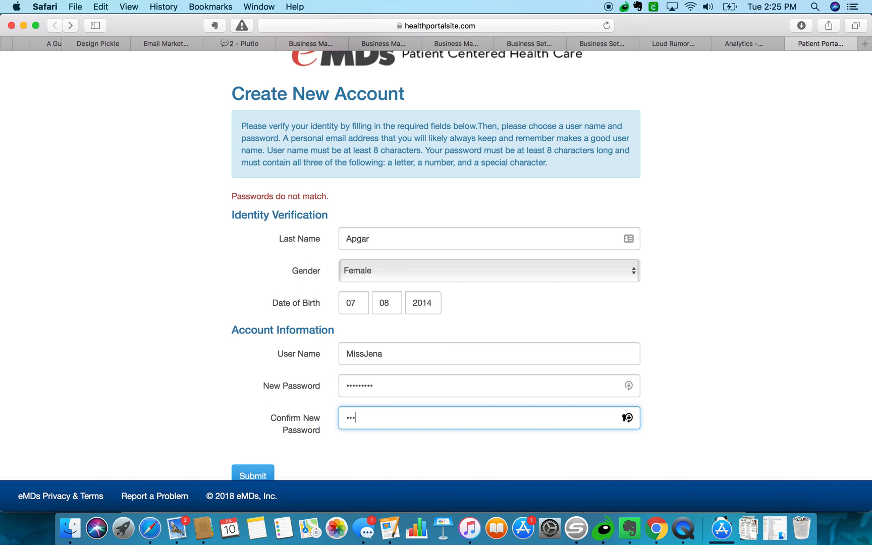
pyautogui.doubleClick(386, 339)
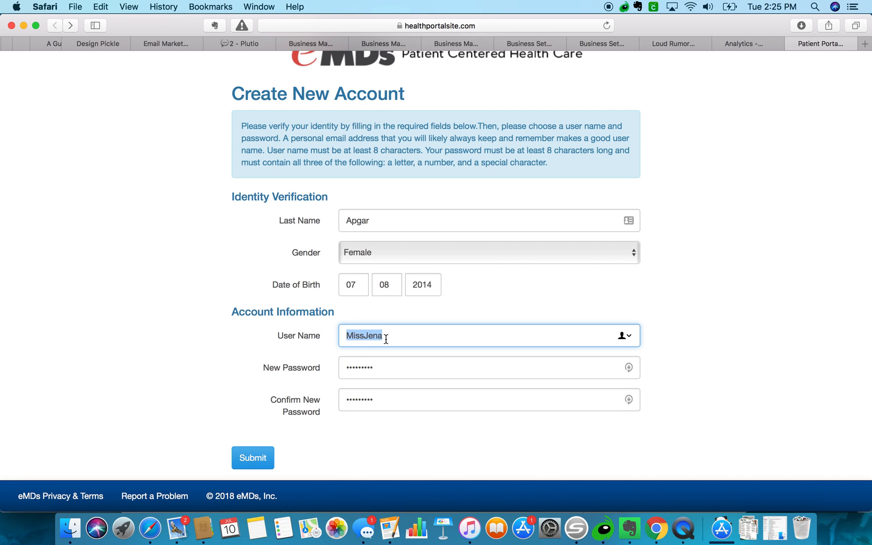
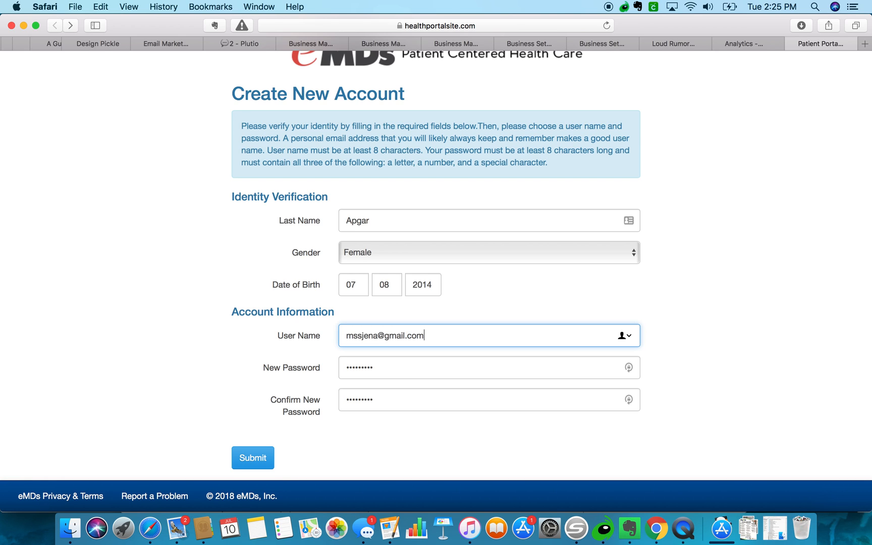
pyautogui.click(259, 462)
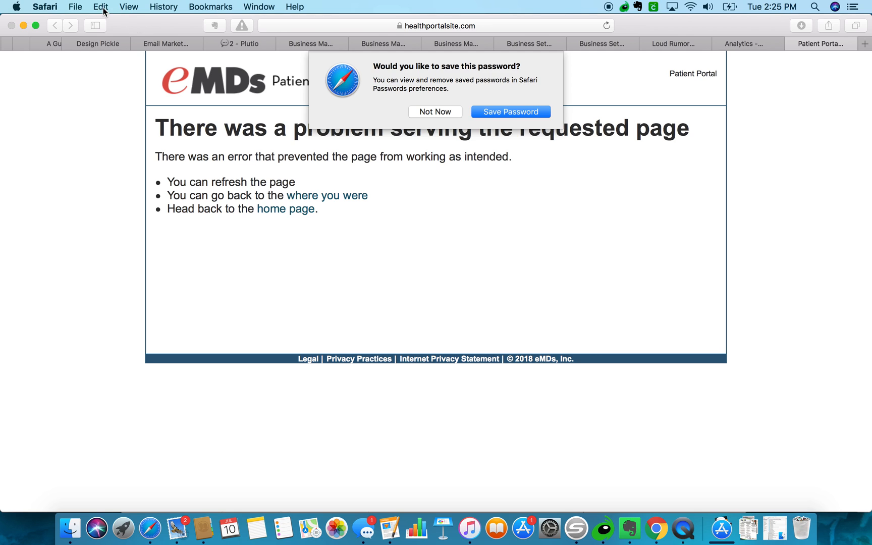
pyautogui.click(444, 109)
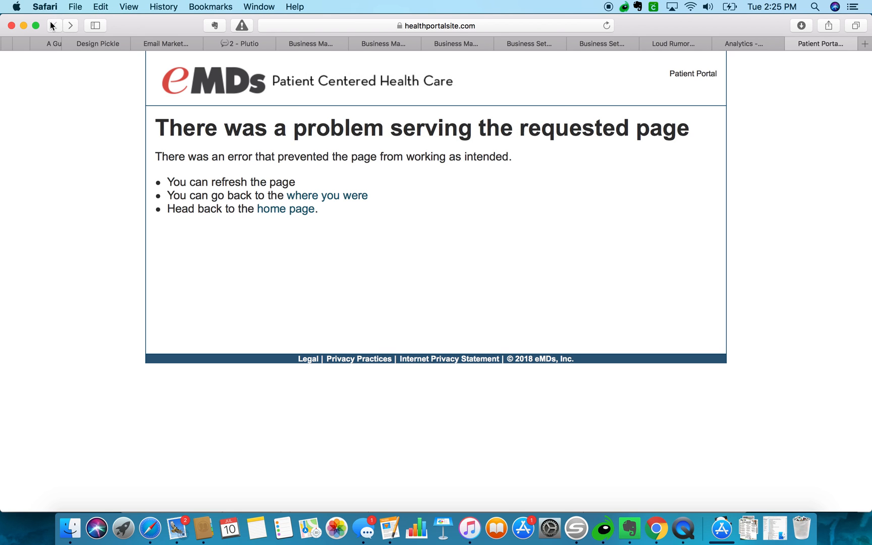
pyautogui.click(53, 25)
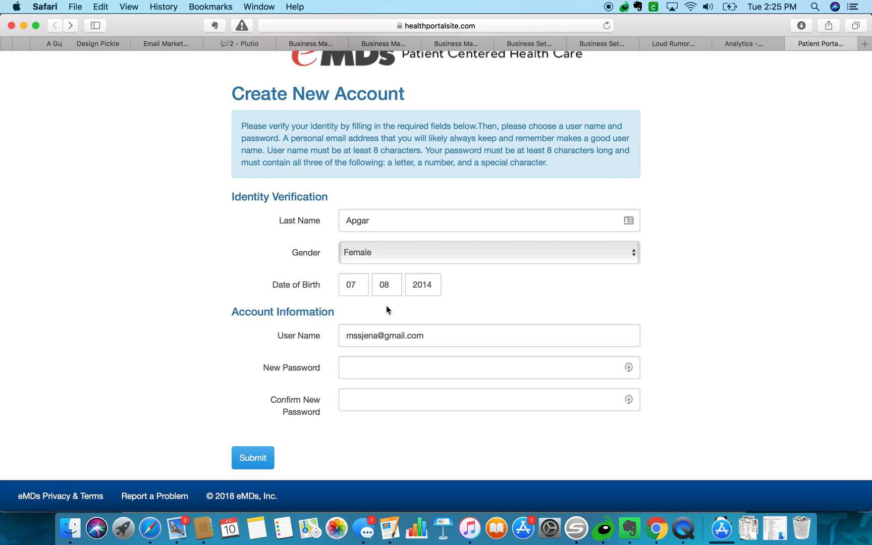
# Correct the birth date, fill both password fields with the suggested password, and submit.
pyautogui.doubleClick(362, 283)
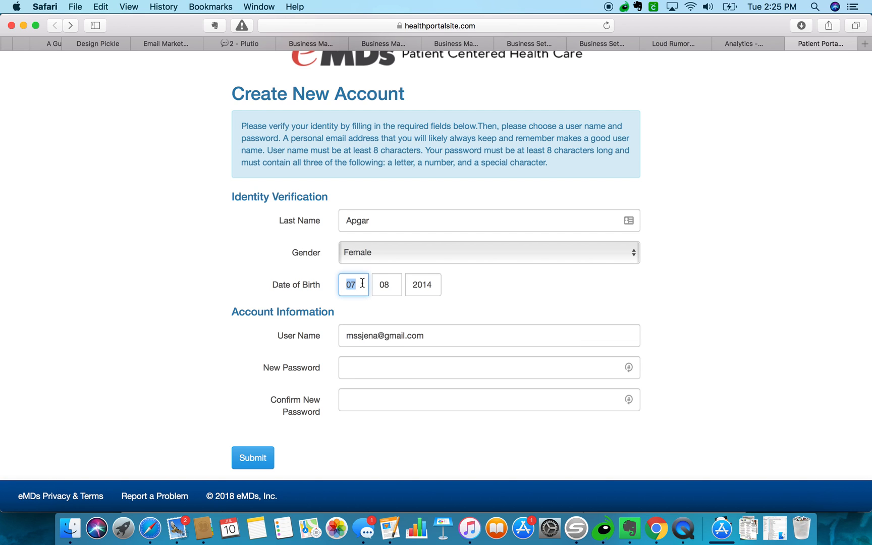
pyautogui.write('04')
pyautogui.press('Tab')
pyautogui.press('Tab')
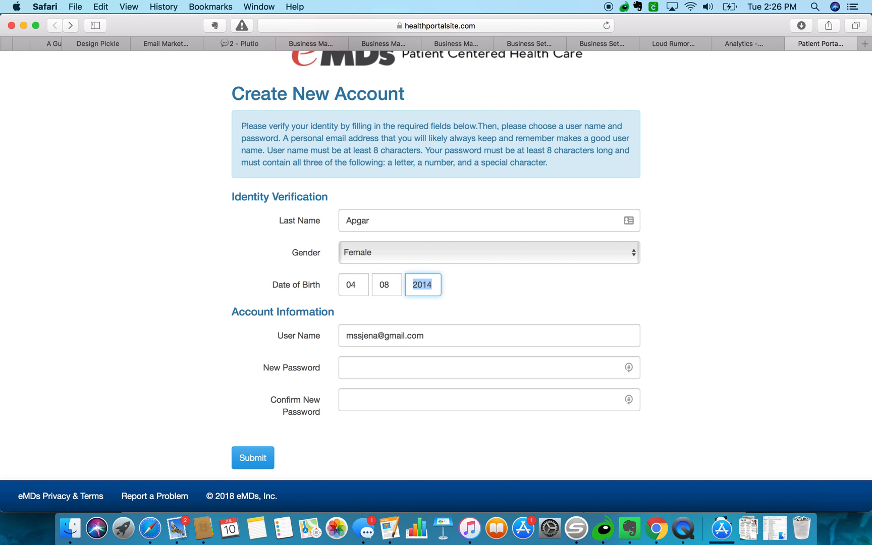
pyautogui.doubleClick(377, 285)
pyautogui.click(353, 373)
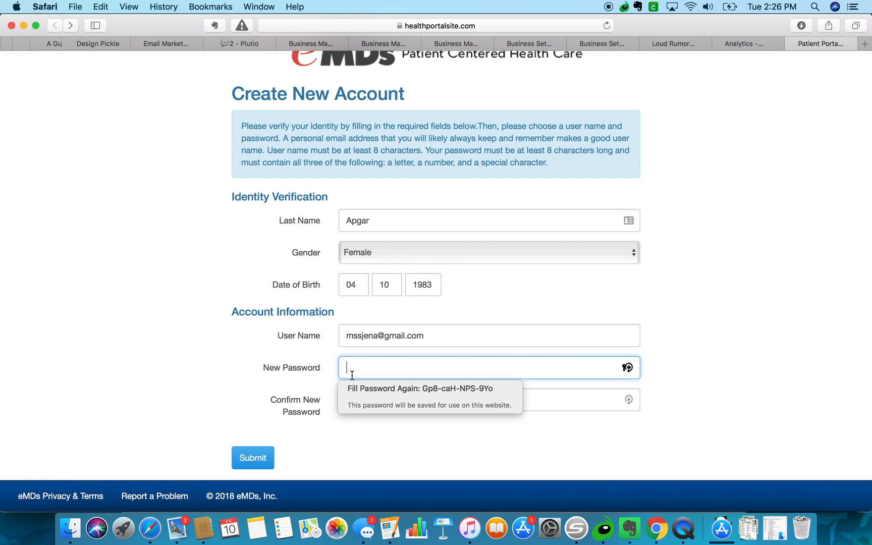
pyautogui.click(354, 388)
pyautogui.click(237, 464)
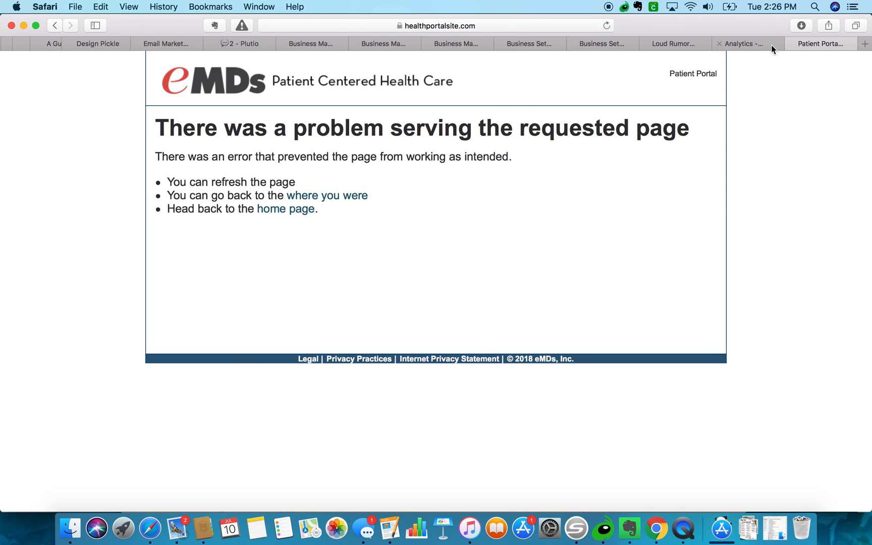
# Close the patient portal tab and dismiss the Analytics for Pixel introduction cards.
pyautogui.click(791, 43)
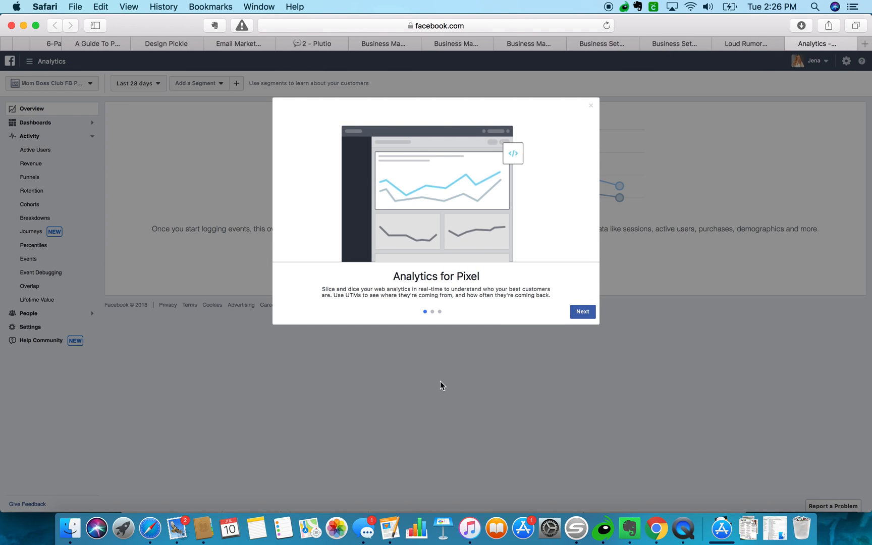
pyautogui.click(585, 312)
pyautogui.click(585, 311)
pyautogui.click(587, 312)
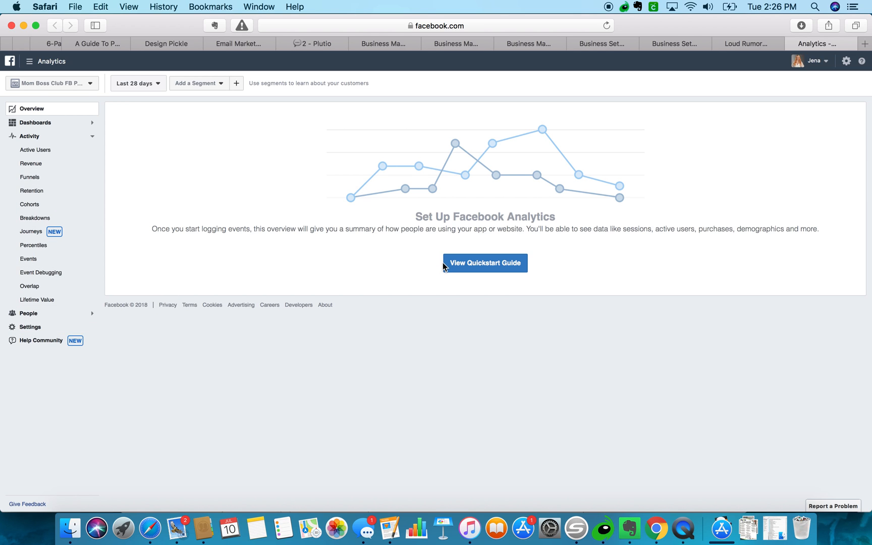
# Browse the event source dropdown's list of pixels, then close it.
pyautogui.click(89, 83)
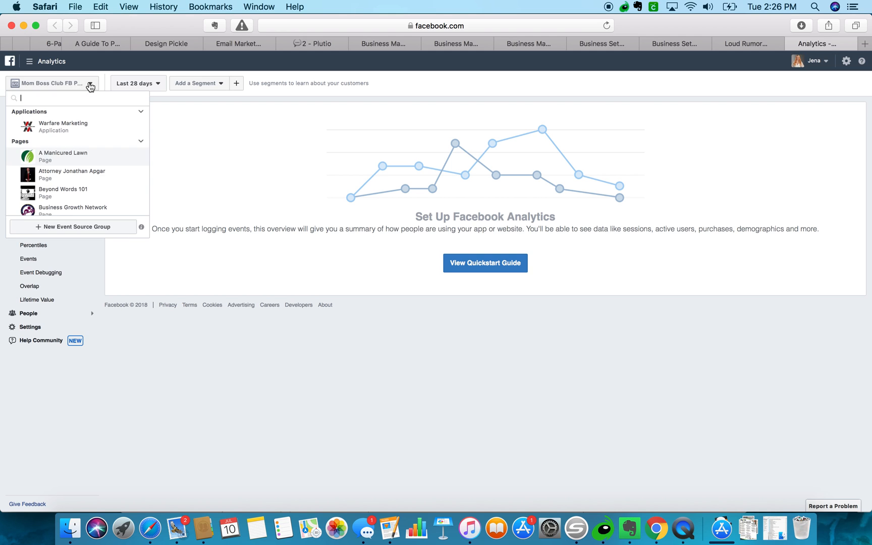
pyautogui.scroll(-5, 87, 144)
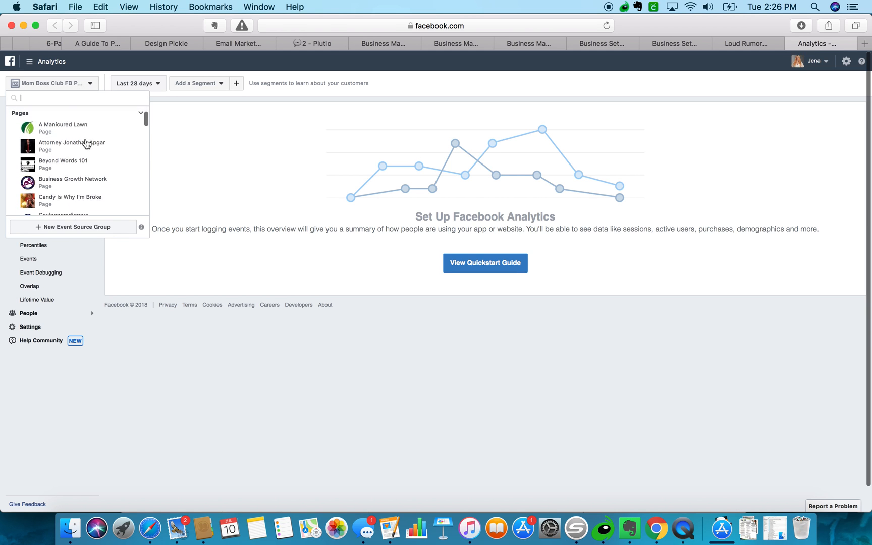
pyautogui.scroll(-10, 86, 144)
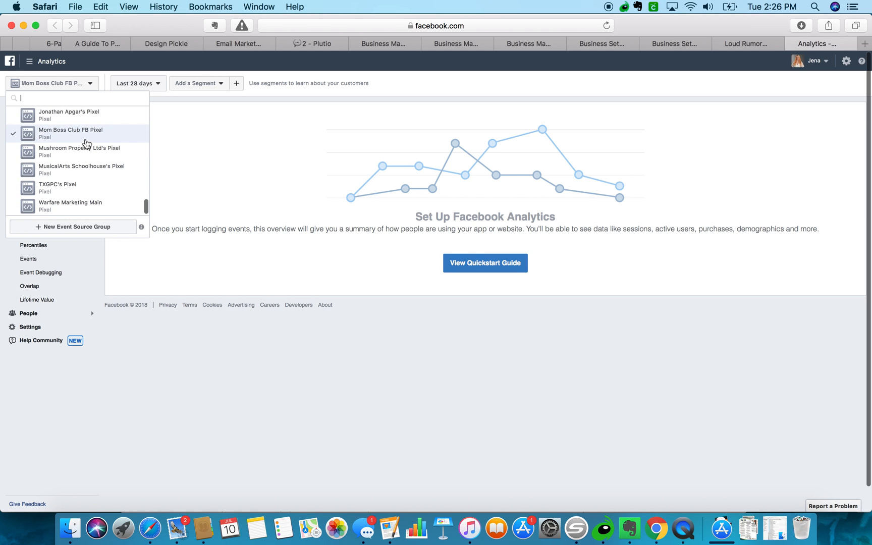
pyautogui.scroll(5, 87, 144)
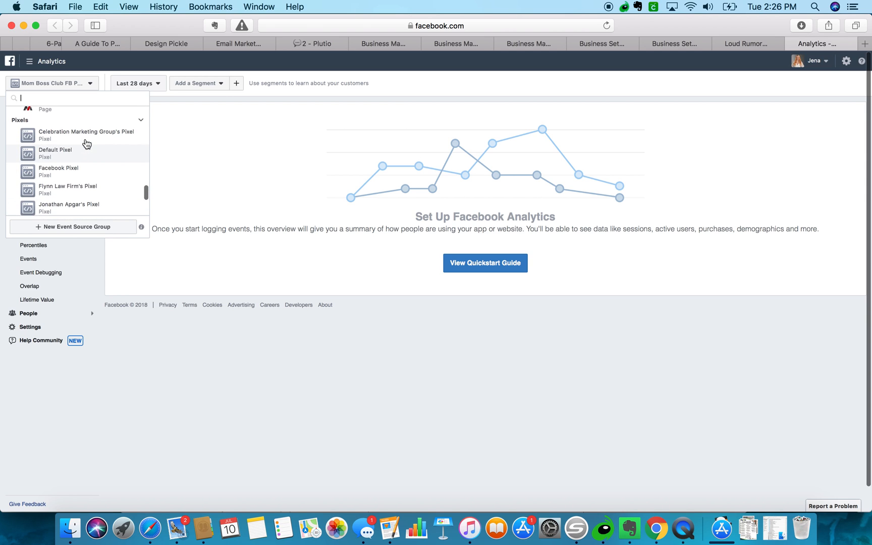
pyautogui.scroll(-1, 86, 144)
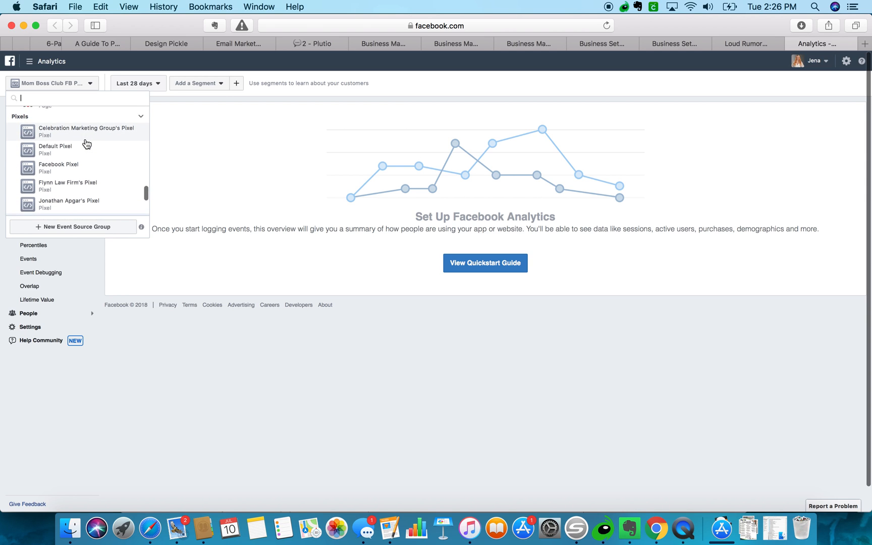
pyautogui.scroll(-5, 86, 143)
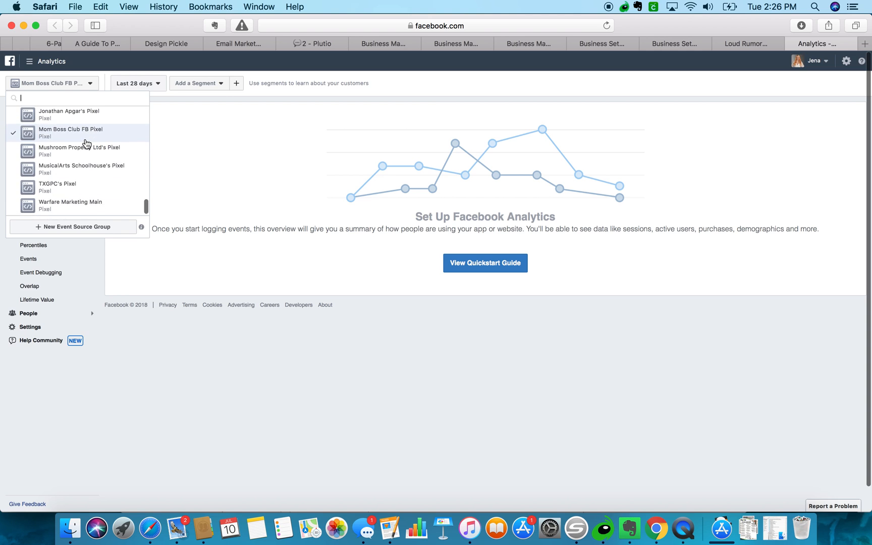
pyautogui.click(136, 404)
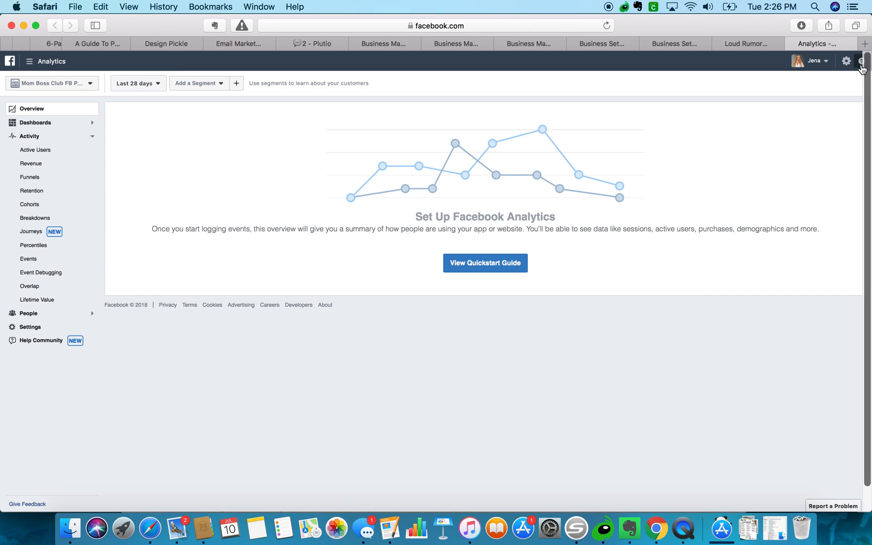
# Search help for 'pixel code' and follow About Facebook Pixel to its 'Set up the Facebook pixel' link.
pyautogui.click(861, 62)
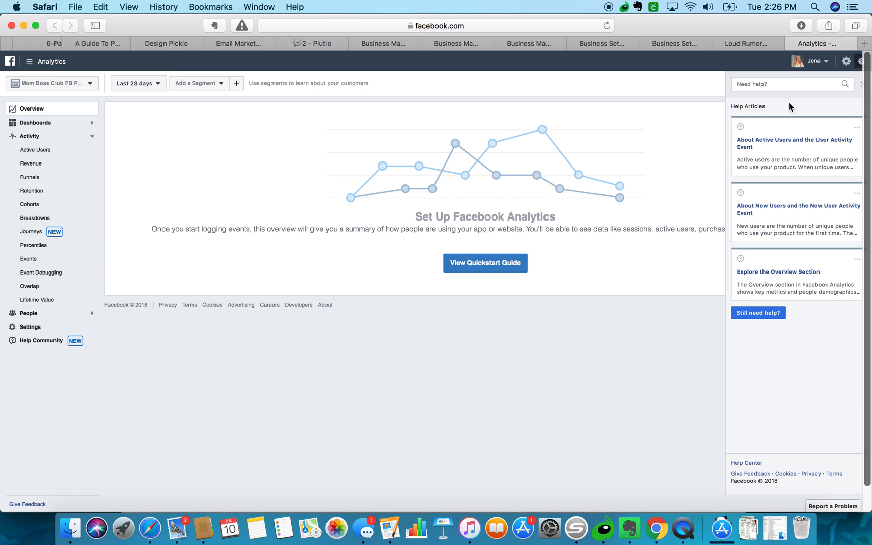
pyautogui.click(782, 84)
pyautogui.write('pi')
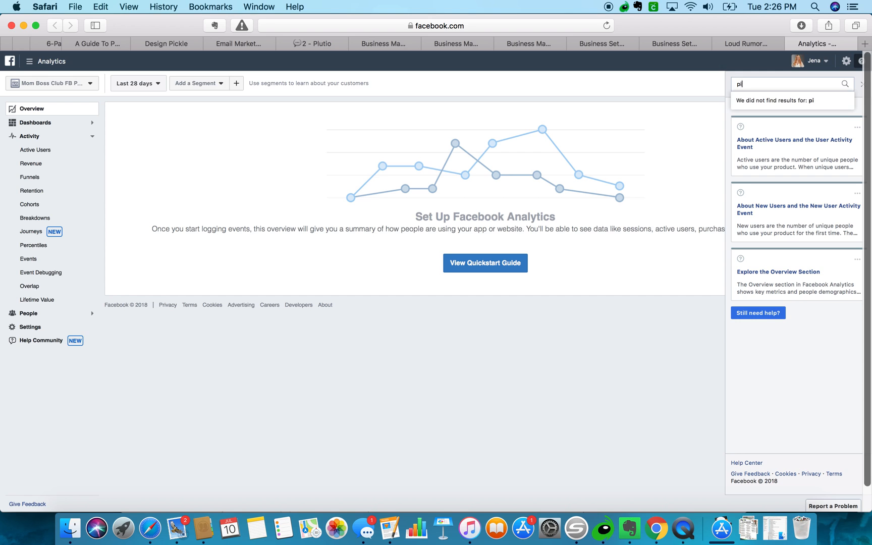
pyautogui.write('xel code')
pyautogui.press('Return')
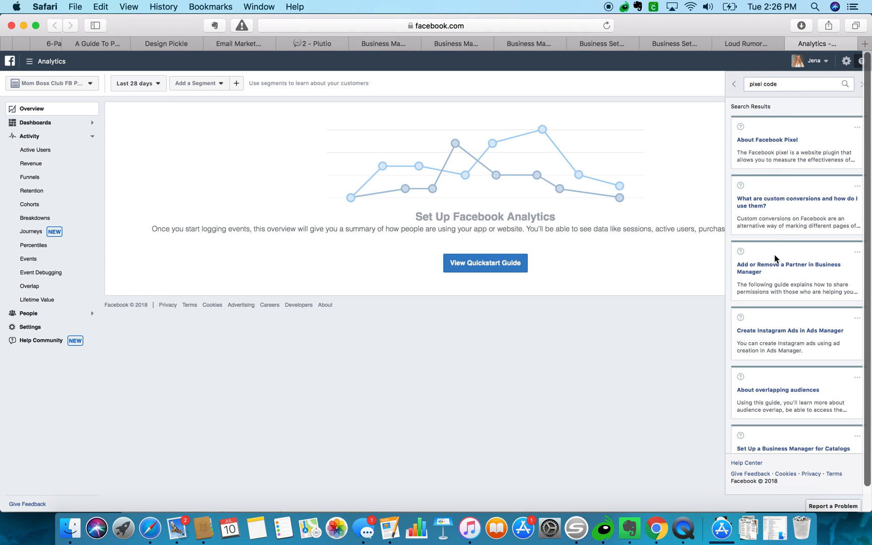
pyautogui.scroll(-3, 773, 318)
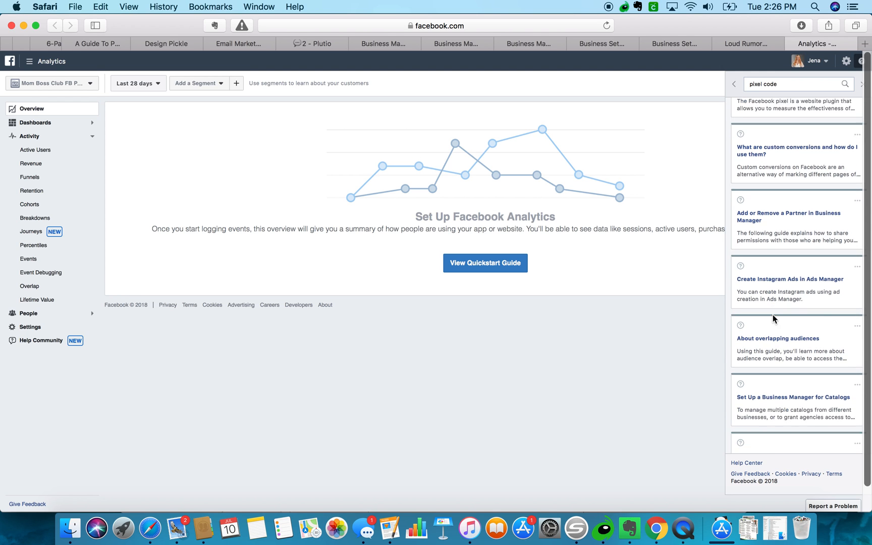
pyautogui.scroll(3, 774, 319)
pyautogui.click(764, 140)
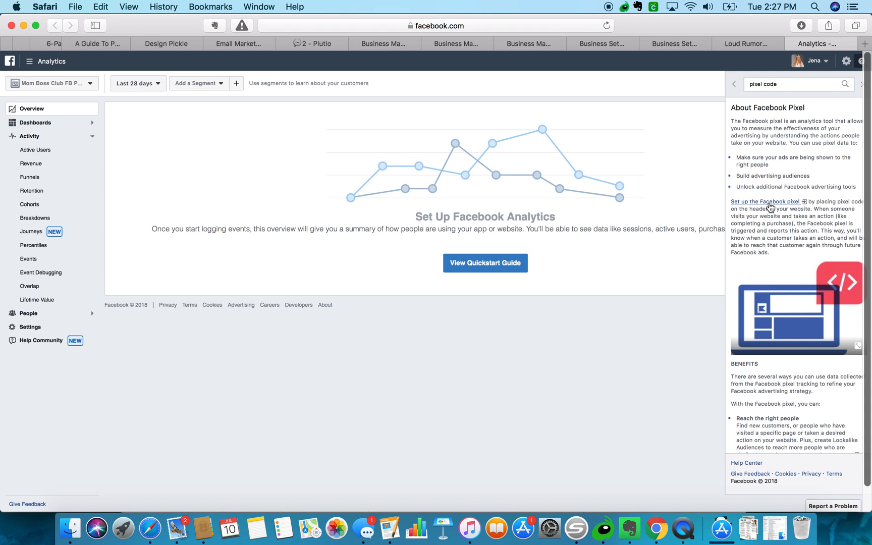
pyautogui.click(769, 203)
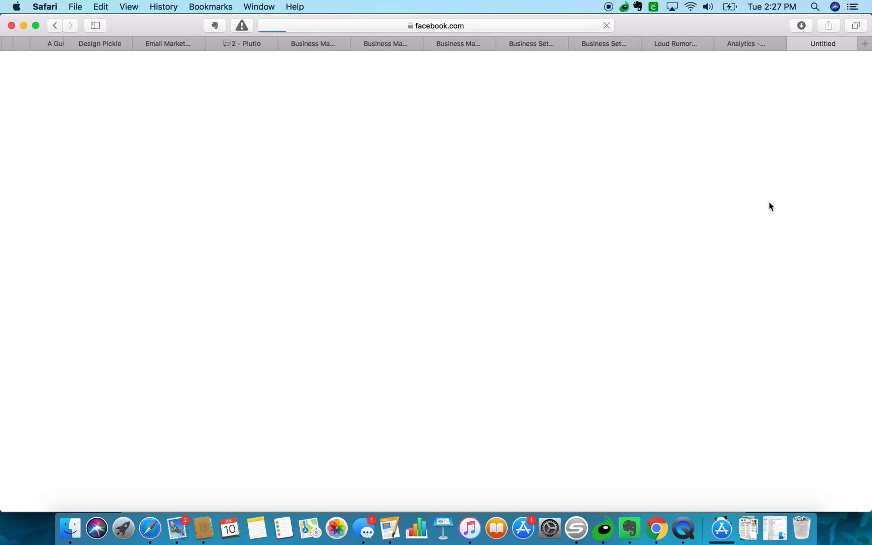
# Close Analytics, return to the Loud Rumor page, and open the ad's bit.ly link in a new tab.
pyautogui.click(720, 44)
pyautogui.click(661, 43)
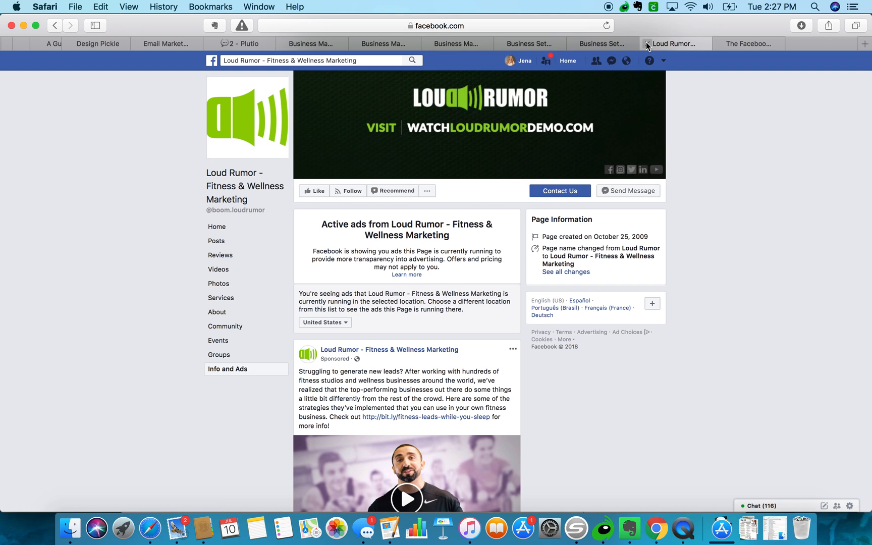
pyautogui.scroll(-3, 670, 315)
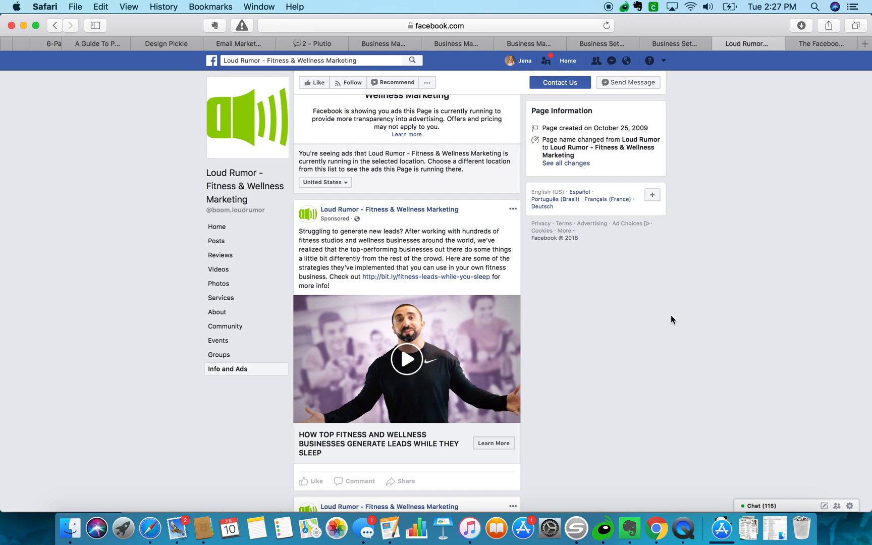
pyautogui.rightClick(426, 279)
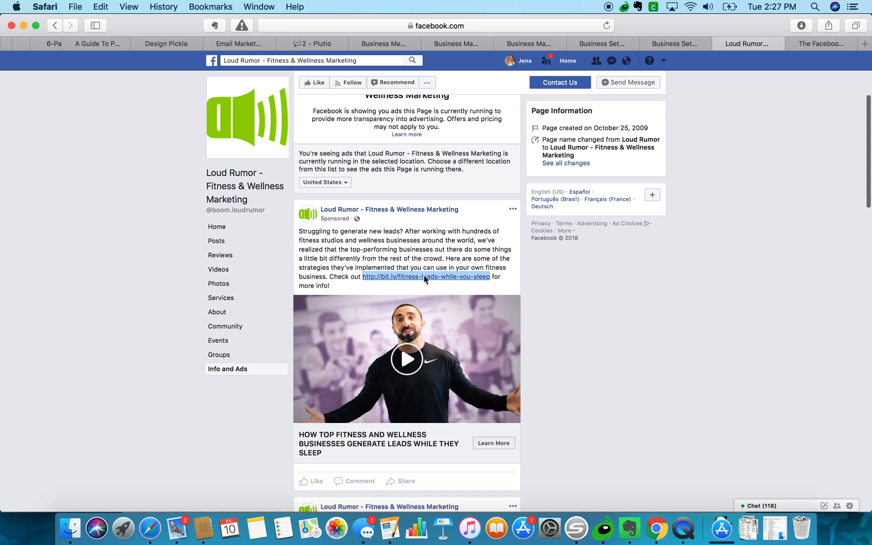
pyautogui.click(454, 280)
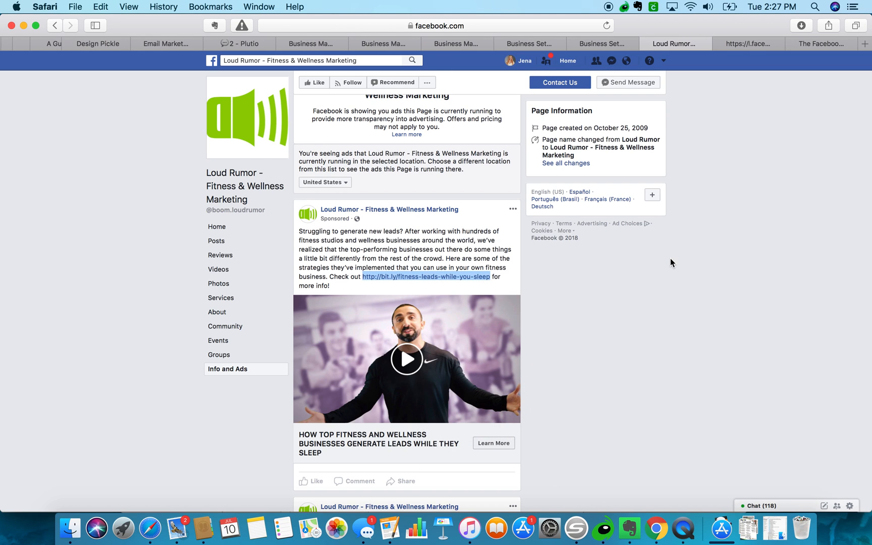
# On the blog article page, capture a screenshot of the free guide popup area.
pyautogui.click(764, 45)
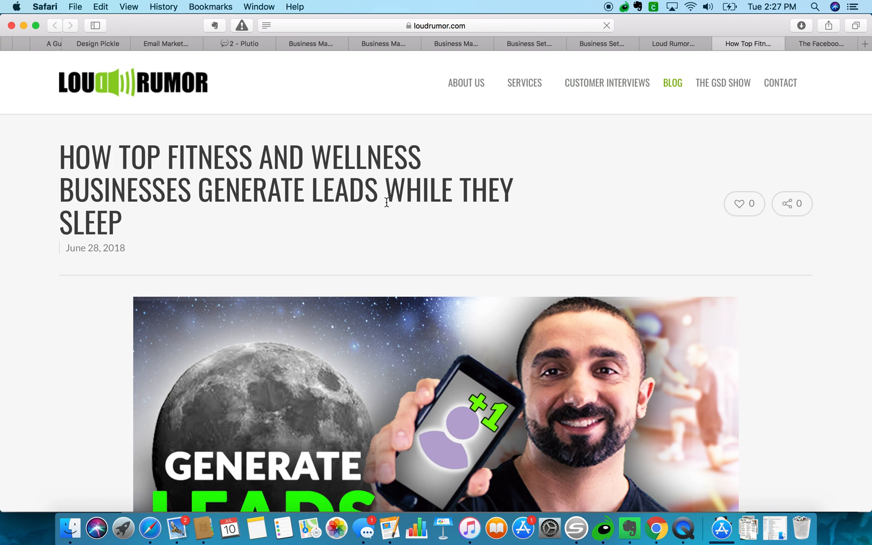
pyautogui.scroll(-5, 345, 218)
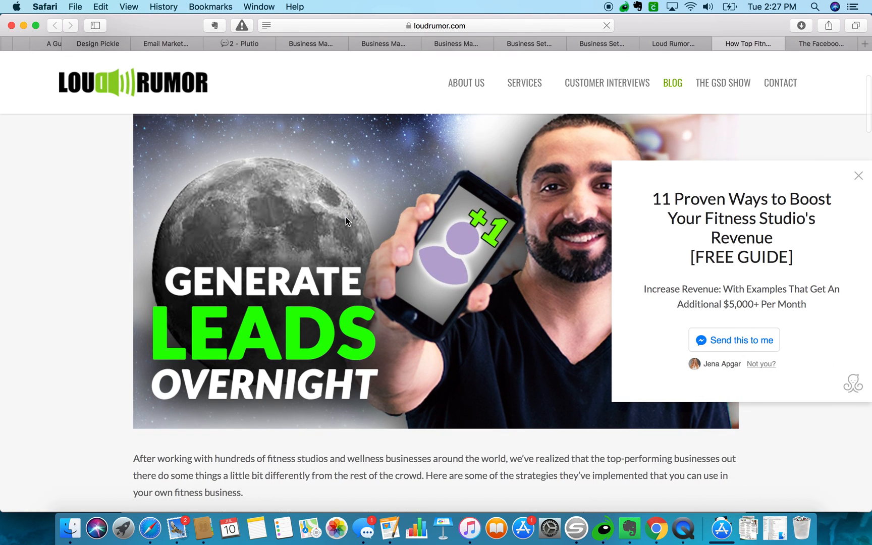
pyautogui.scroll(-3, 345, 218)
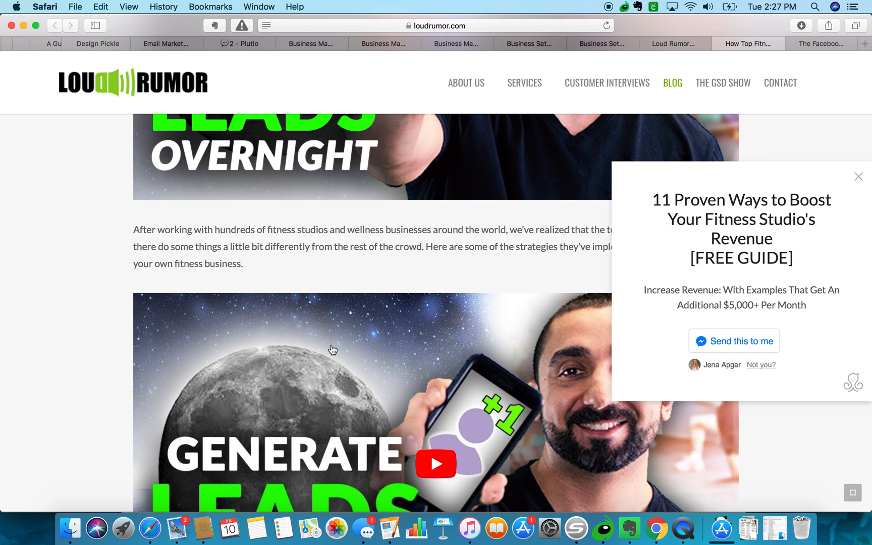
pyautogui.press('super+shift+4')
pyautogui.moveTo(612, 162); pyautogui.dragTo(870, 404)
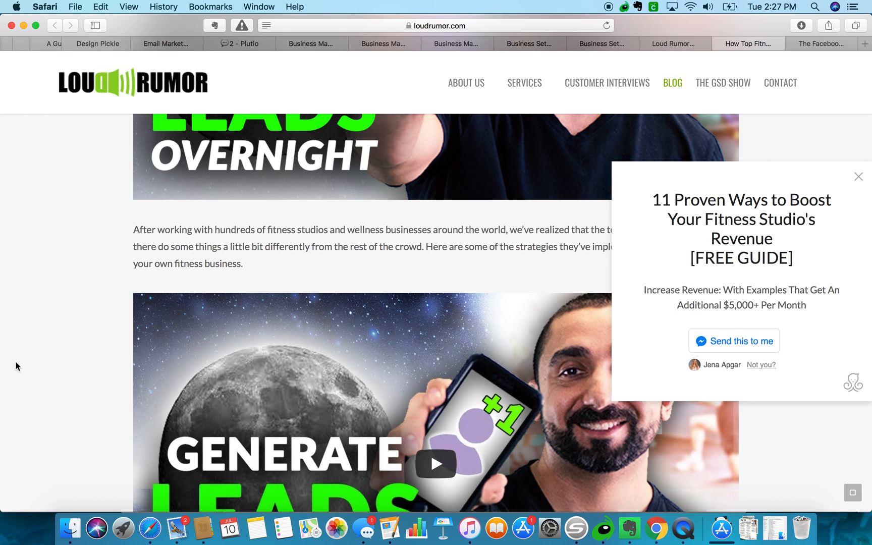
# Clip the simplified article to Evernote, then return to 'The Facebook Pixel' help tab.
pyautogui.scroll(-10, 113, 344)
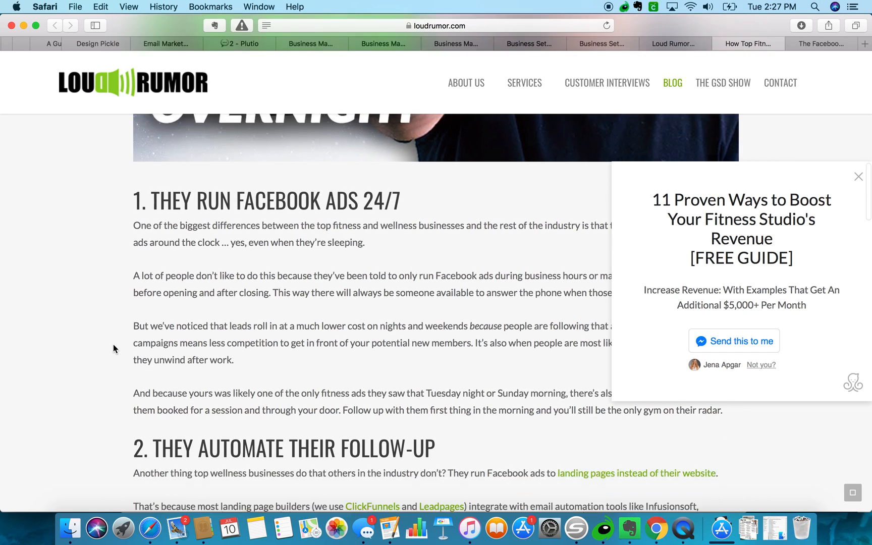
pyautogui.scroll(-5, 113, 344)
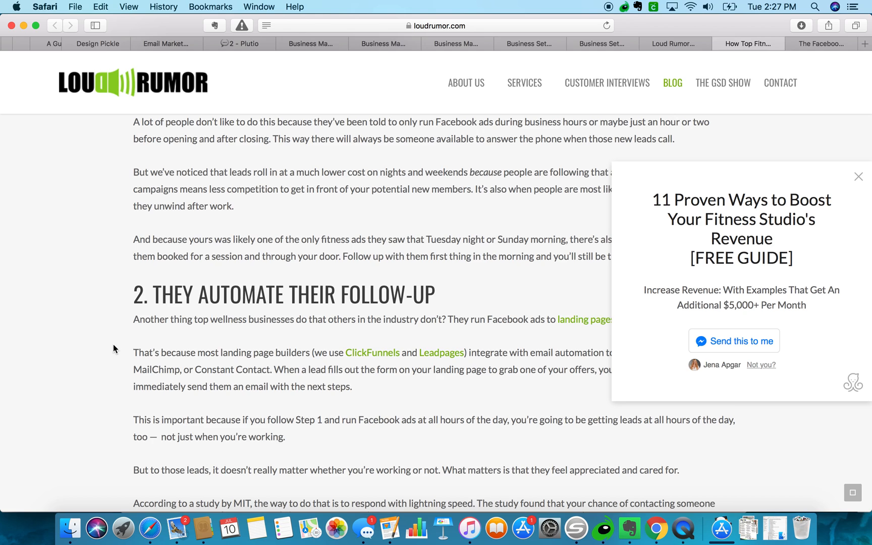
pyautogui.scroll(-12, 113, 345)
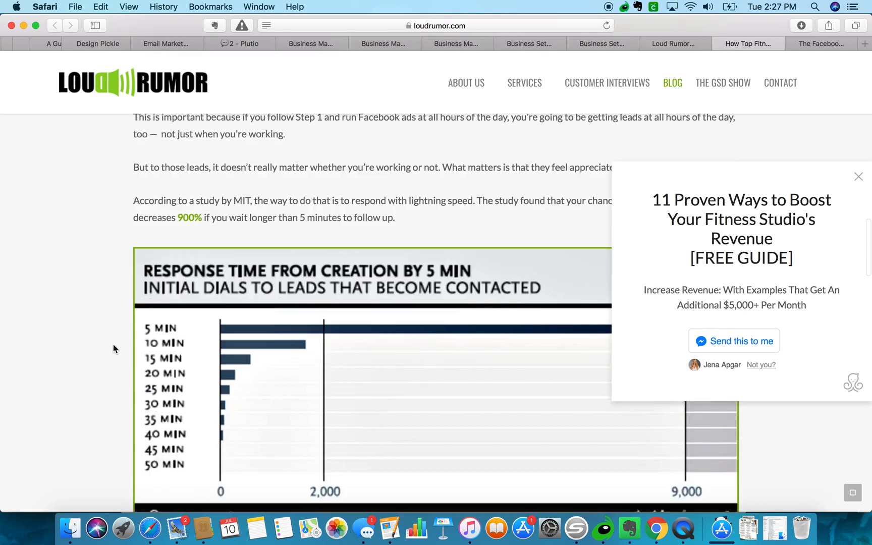
pyautogui.scroll(-20, 113, 344)
pyautogui.scroll(-9, 113, 345)
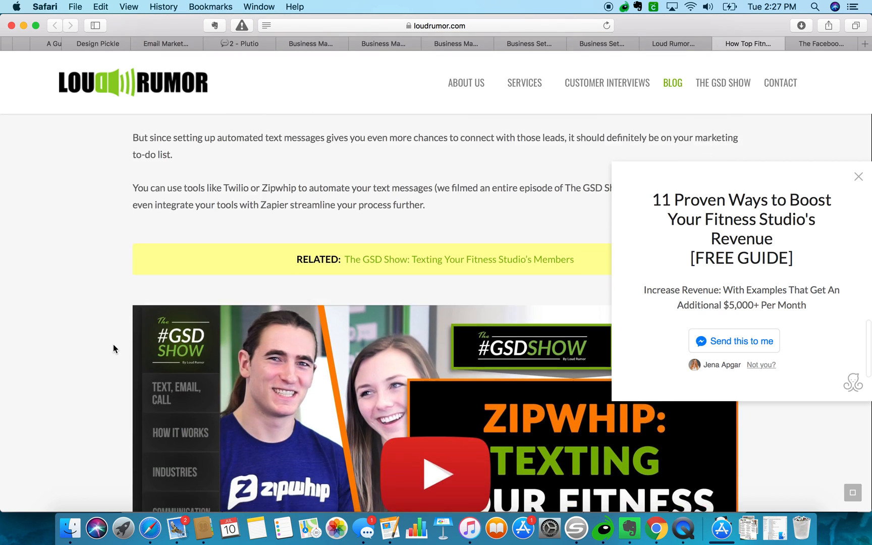
pyautogui.scroll(-20, 113, 345)
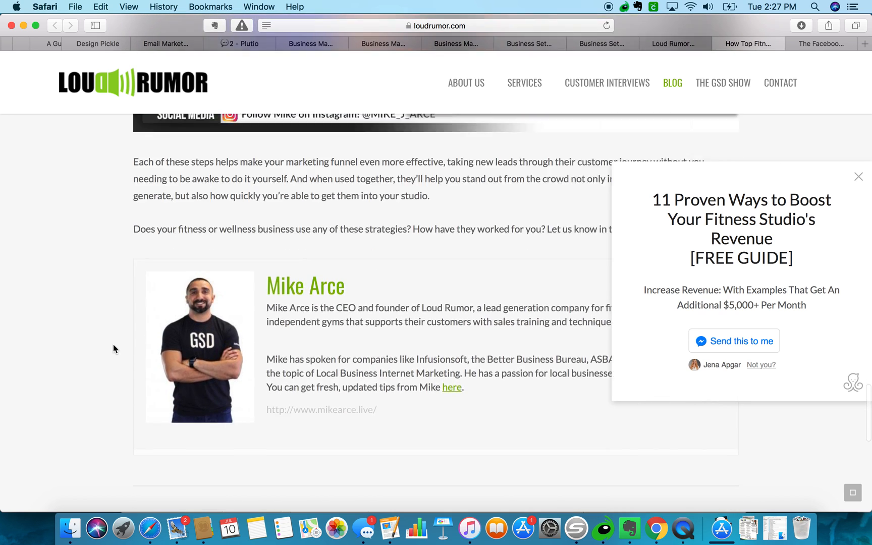
pyautogui.scroll(-15, 113, 344)
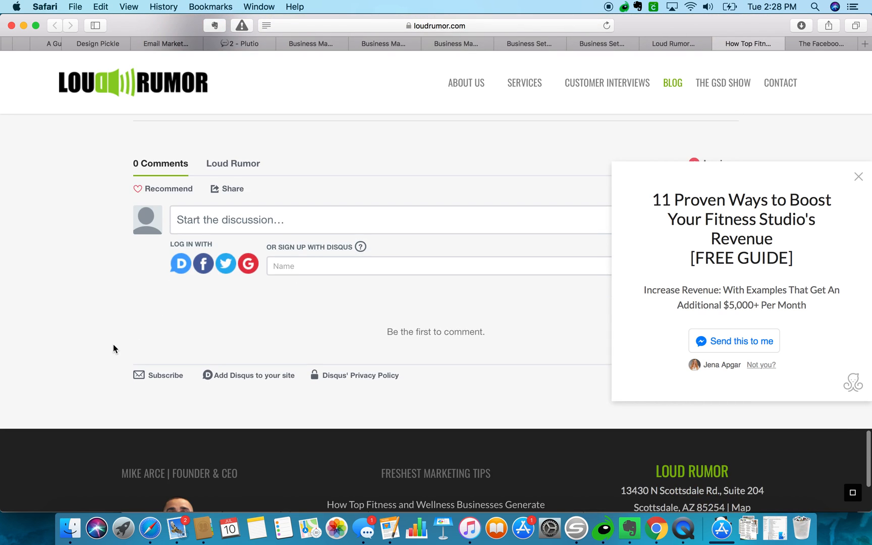
pyautogui.click(214, 25)
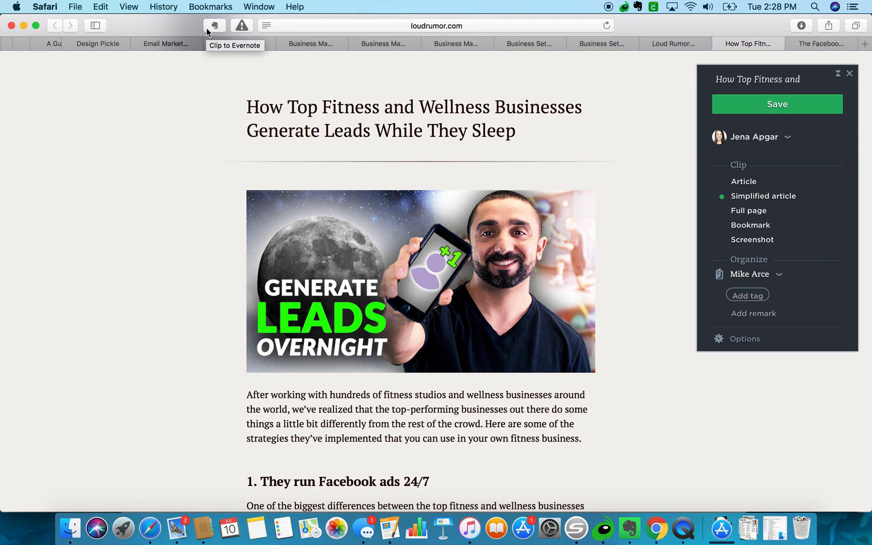
pyautogui.click(767, 107)
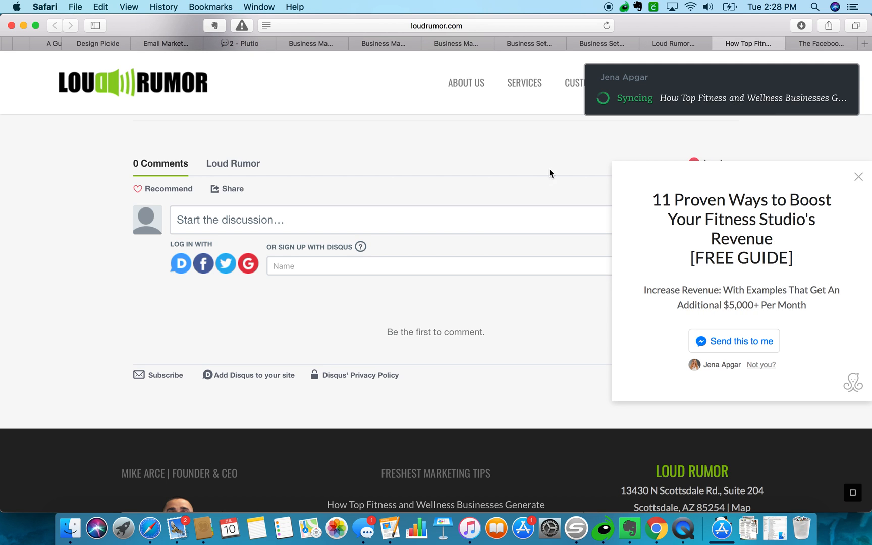
pyautogui.scroll(15, 549, 171)
pyautogui.click(813, 44)
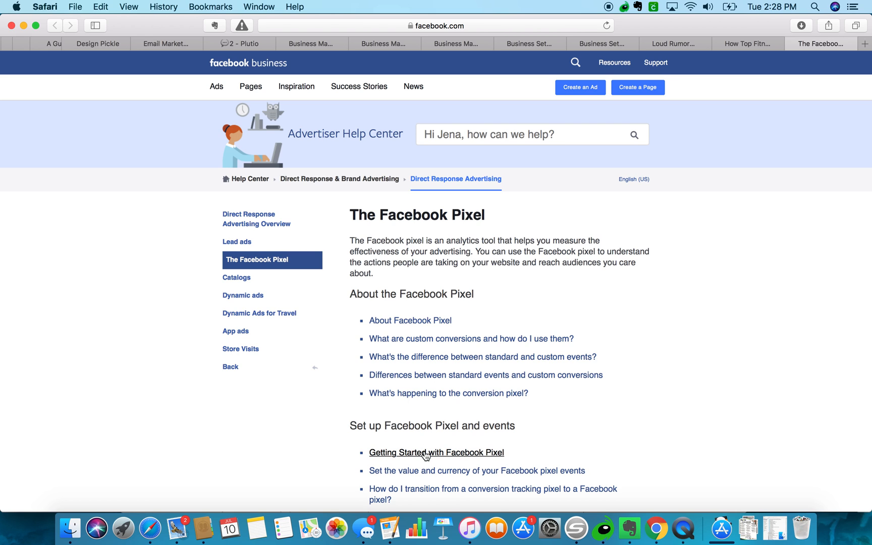
# Open 'Getting Started with Facebook Pixel' in a separate tab.
pyautogui.scroll(-5, 426, 455)
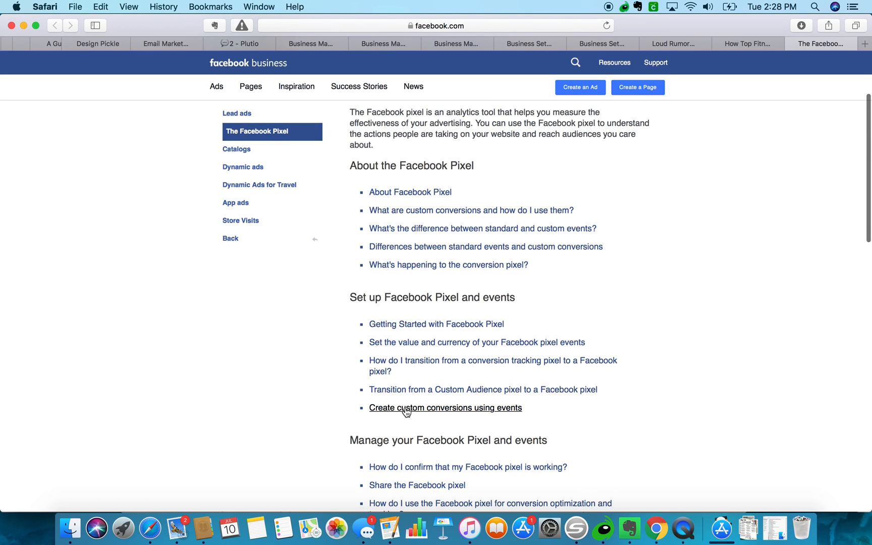
pyautogui.scroll(-1, 406, 411)
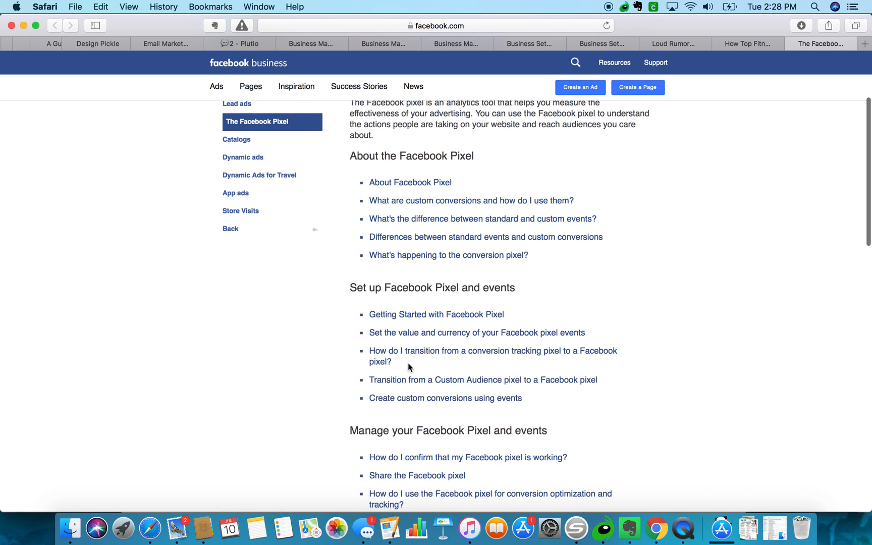
pyautogui.click(414, 317)
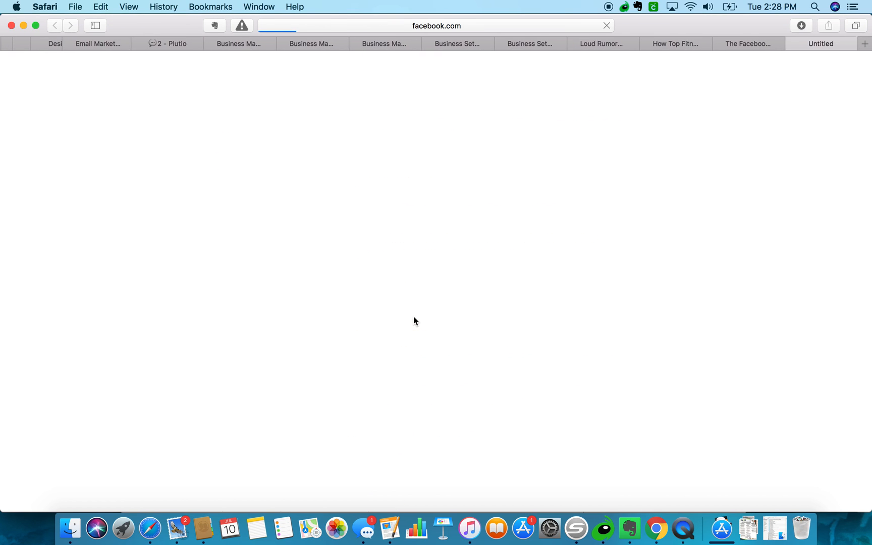
# Close the leftover article, Loud Rumor and Business Settings tabs, then follow the Pixels link.
pyautogui.click(719, 43)
pyautogui.click(701, 44)
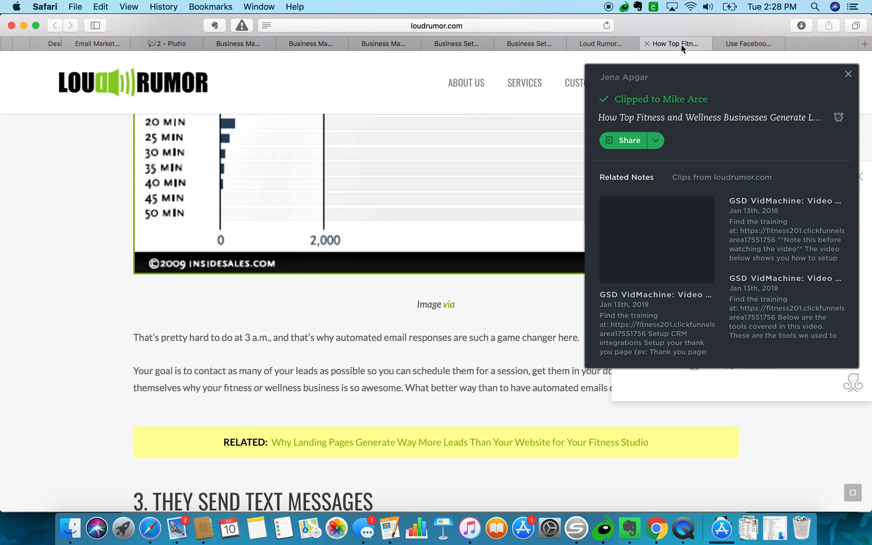
pyautogui.click(647, 43)
pyautogui.click(574, 43)
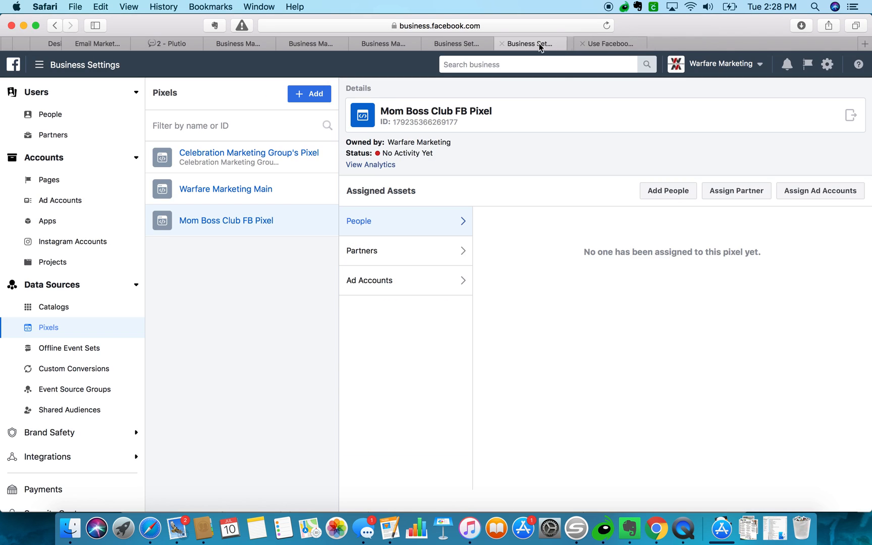
pyautogui.click(505, 43)
pyautogui.click(457, 42)
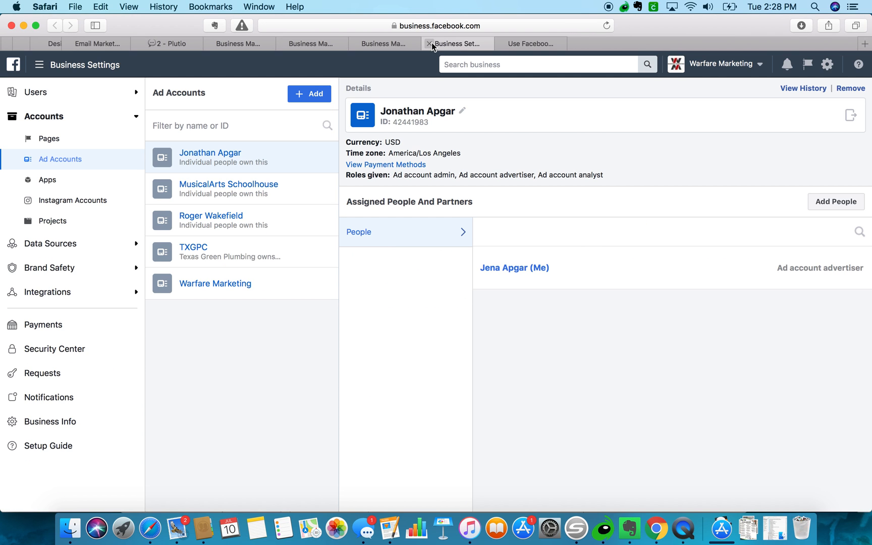
pyautogui.click(430, 44)
pyautogui.click(356, 44)
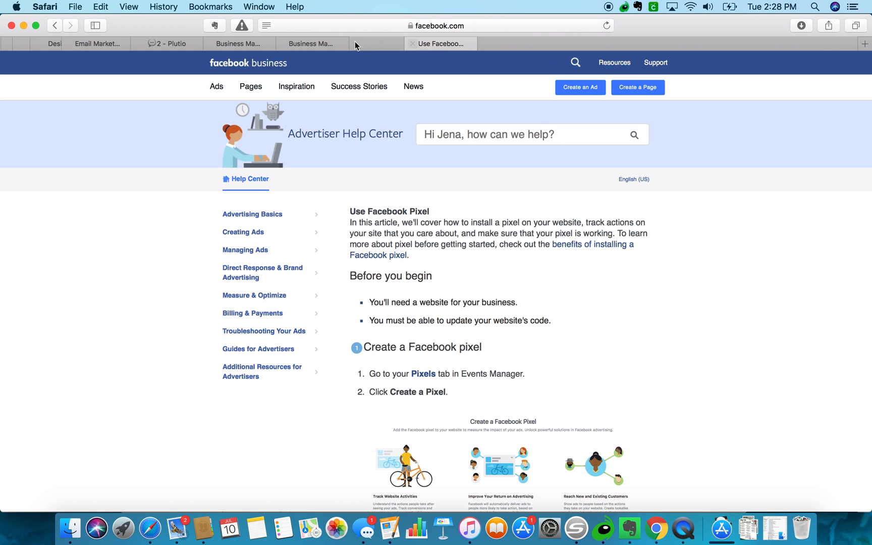
pyautogui.click(425, 310)
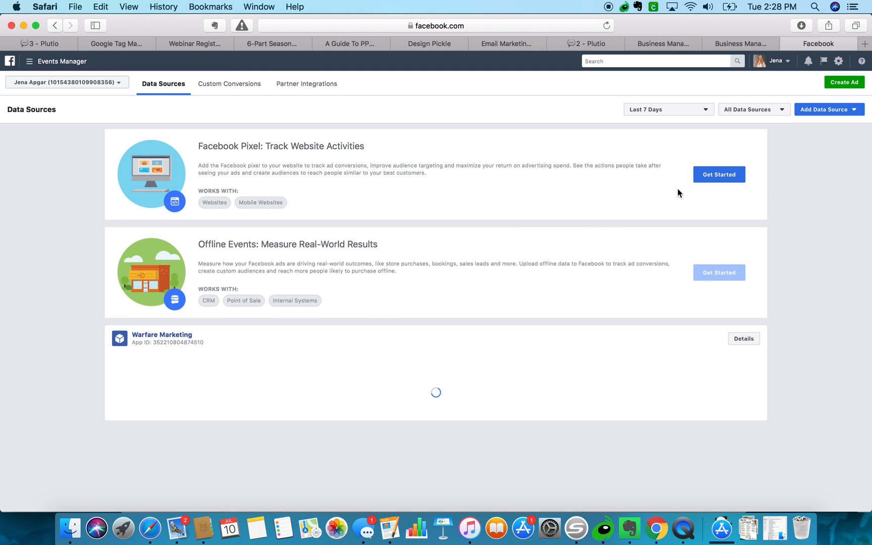
# Close the Create Pixel dialog and filter data sources to Facebook Pixels.
pyautogui.click(707, 175)
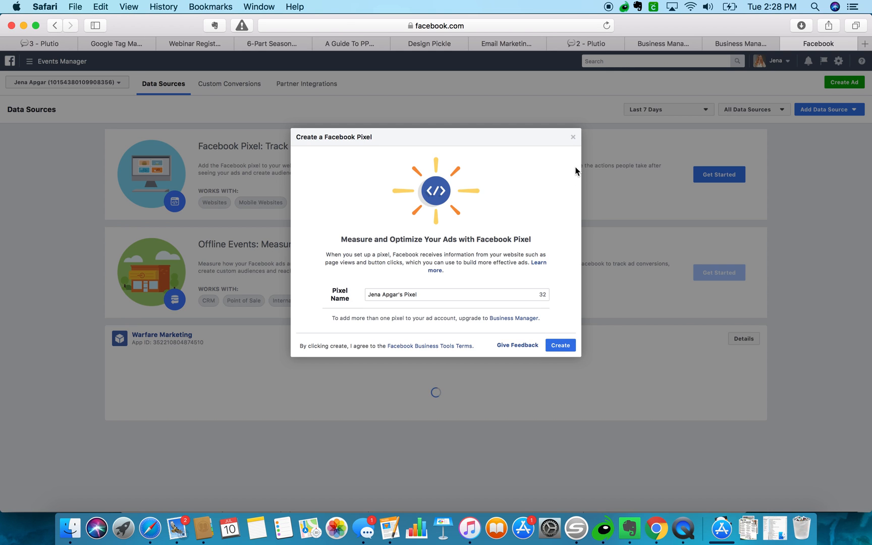
pyautogui.click(573, 138)
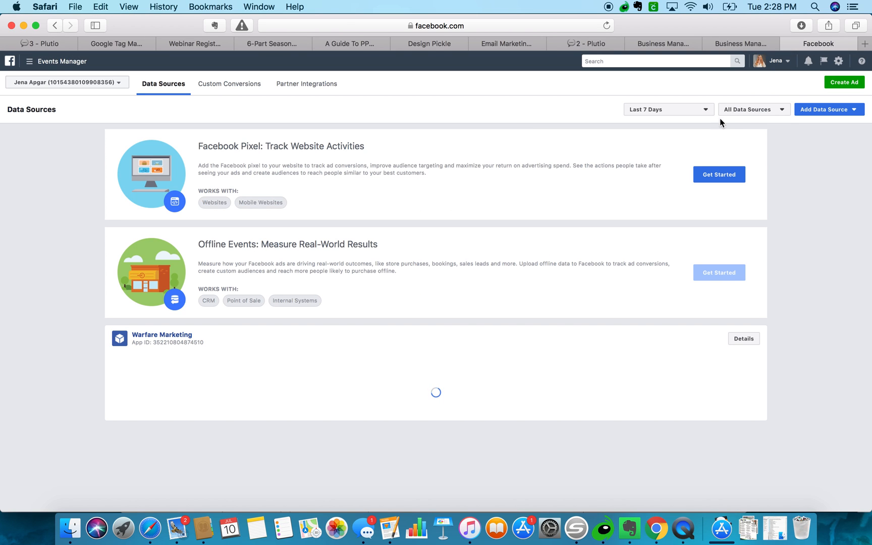
pyautogui.click(740, 112)
pyautogui.click(743, 133)
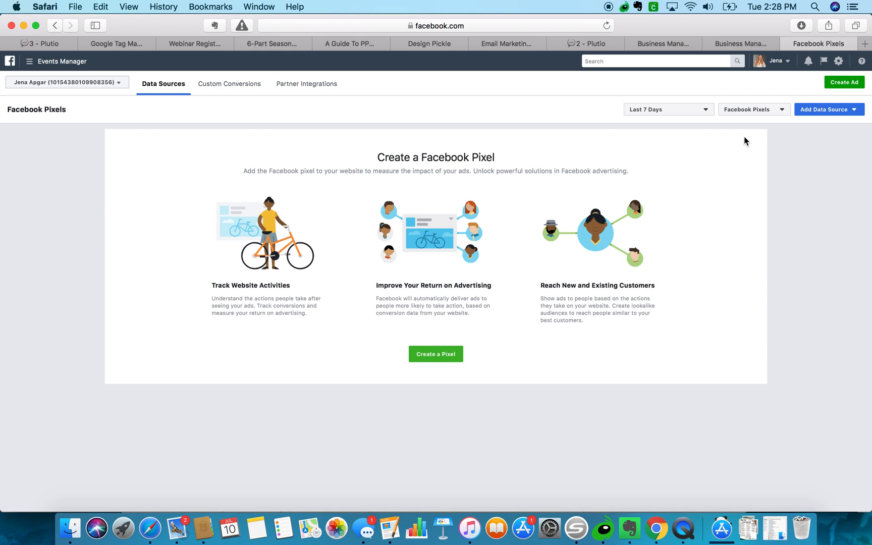
# Switch the account to Warfare Marketing (Business Only) to list its pixels.
pyautogui.click(97, 87)
pyautogui.scroll(-5, 70, 211)
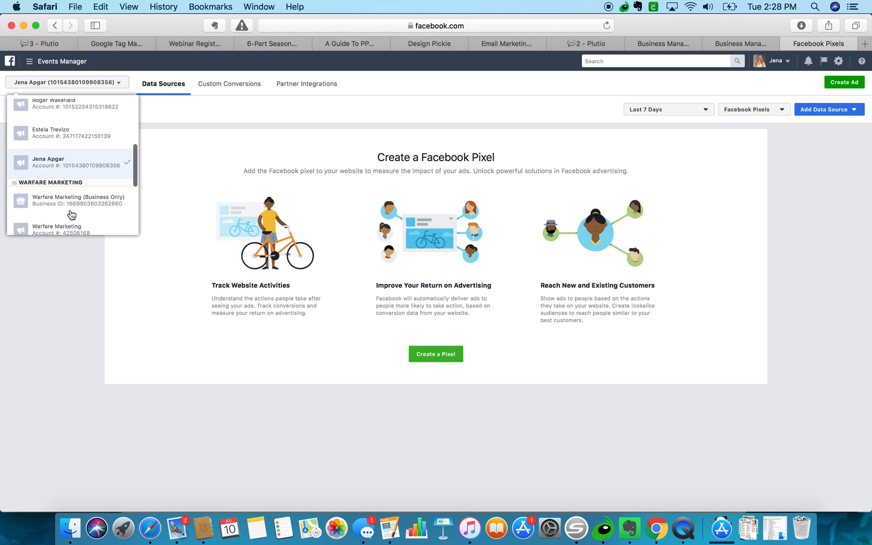
pyautogui.scroll(-2, 71, 212)
pyautogui.click(74, 188)
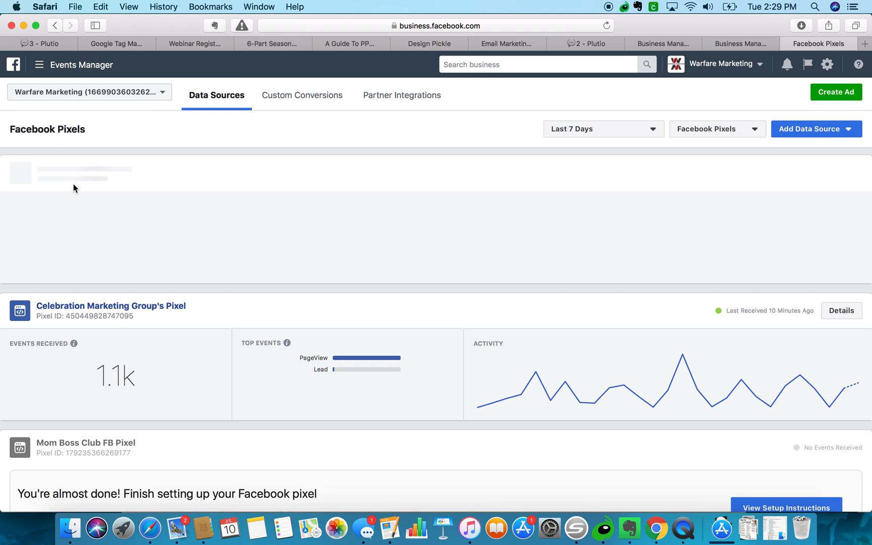
pyautogui.scroll(-2, 50, 287)
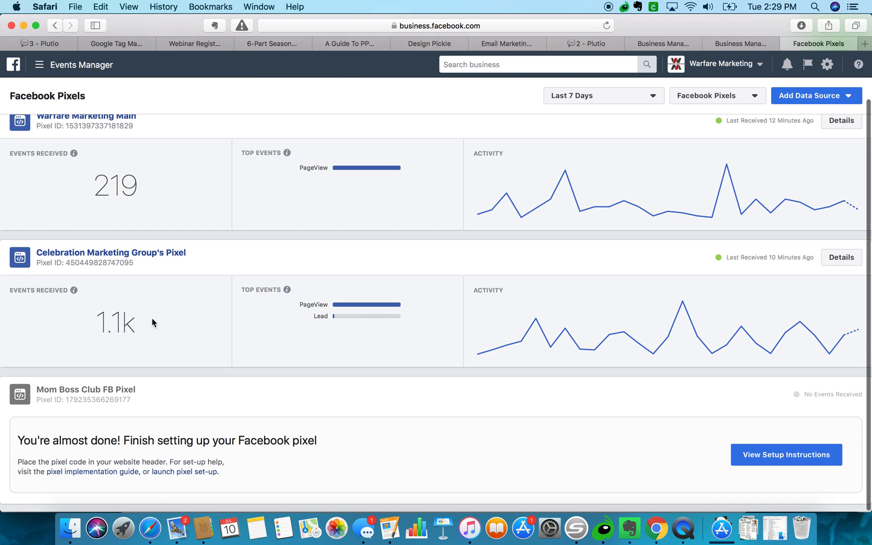
# Open the Mom Boss Club FB Pixel setup instructions, choose manual code installation, and select the example header code.
pyautogui.click(766, 454)
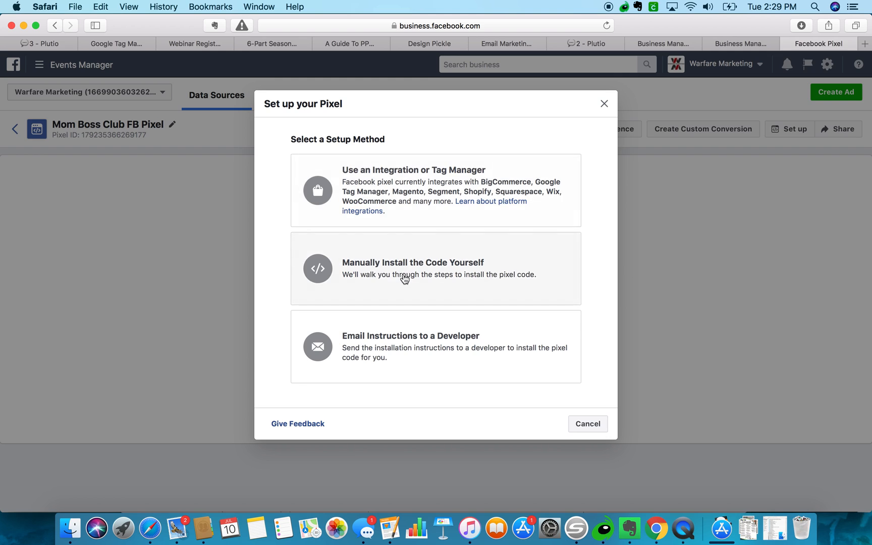
pyautogui.click(405, 277)
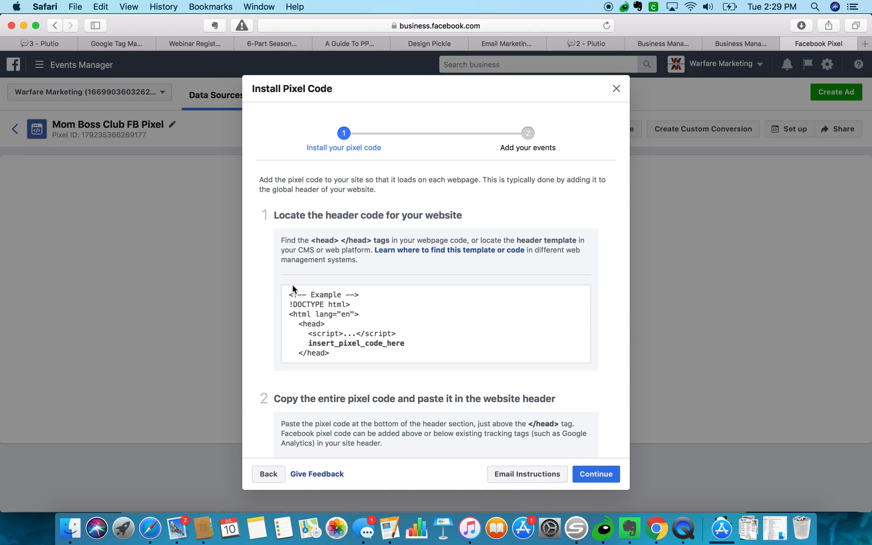
pyautogui.moveTo(292, 294); pyautogui.dragTo(371, 359)
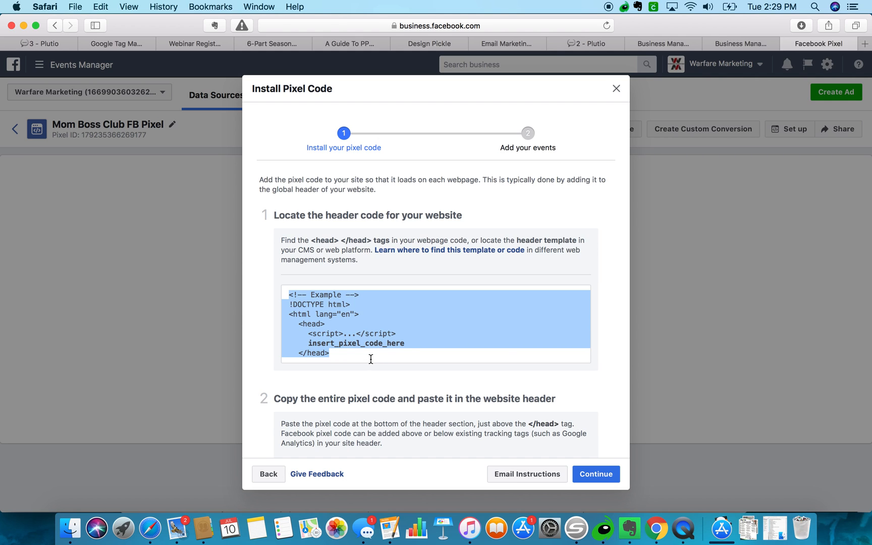
# Check the Tag Manager tag editor, then copy the Facebook pixel base code from step 2 of the instructions.
pyautogui.click(147, 44)
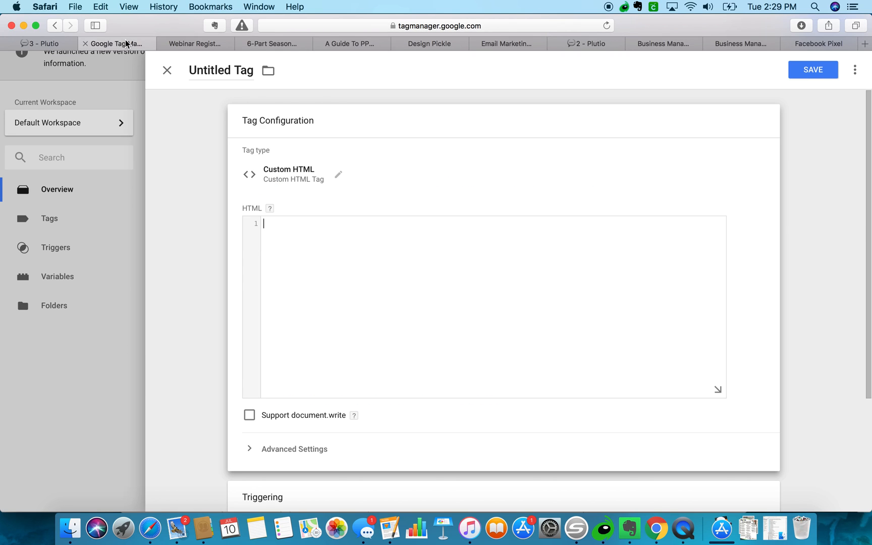
pyautogui.scroll(-3, 327, 190)
pyautogui.scroll(-3, 327, 191)
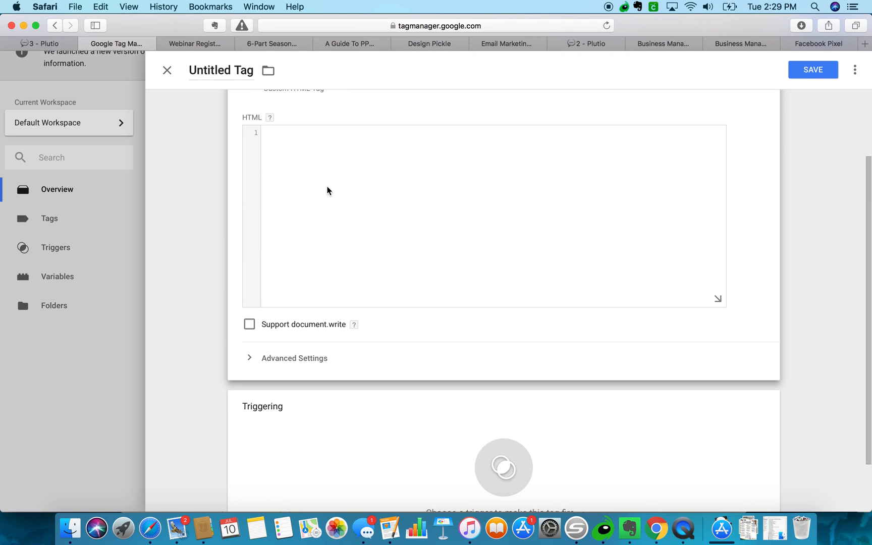
pyautogui.scroll(5, 327, 191)
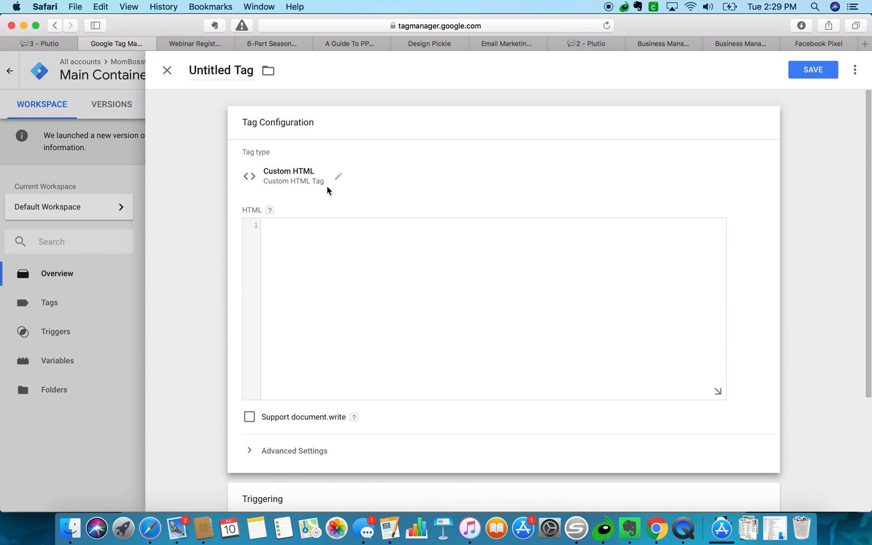
pyautogui.click(820, 44)
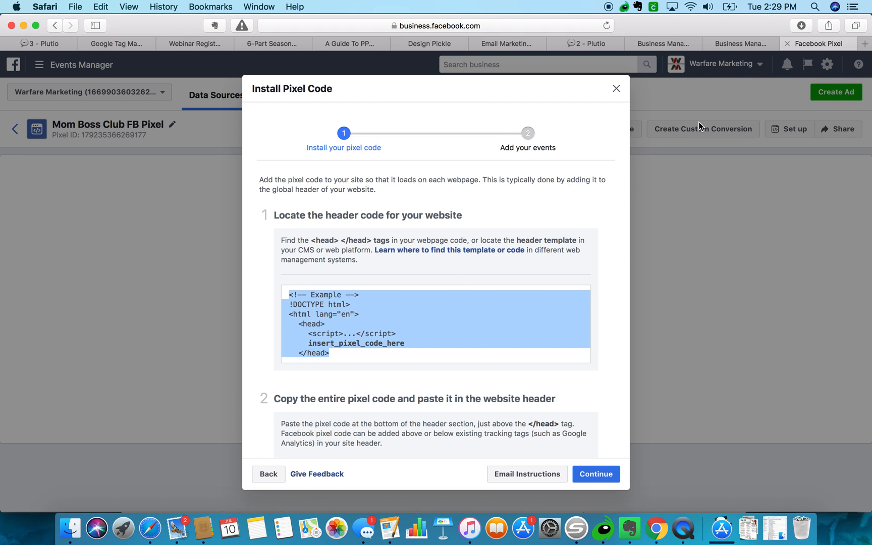
pyautogui.scroll(-2, 409, 340)
pyautogui.scroll(-4, 409, 340)
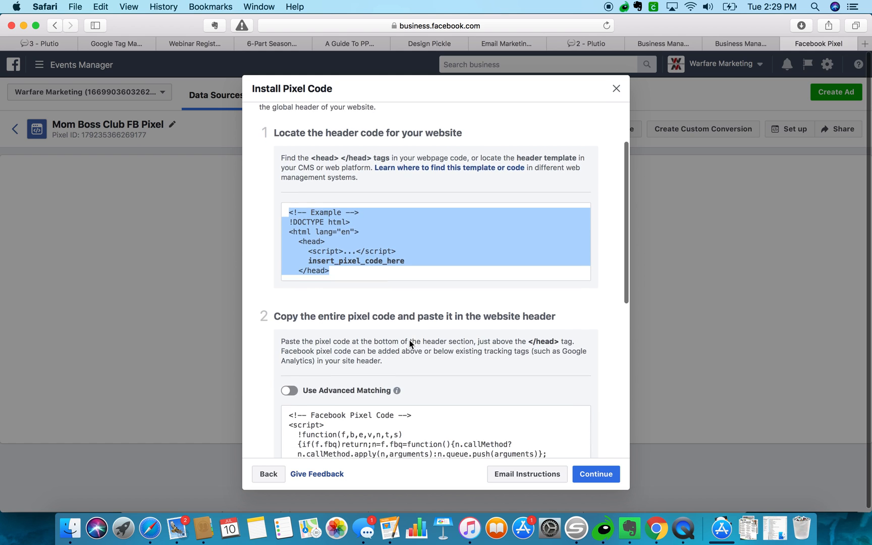
pyautogui.scroll(-1, 409, 340)
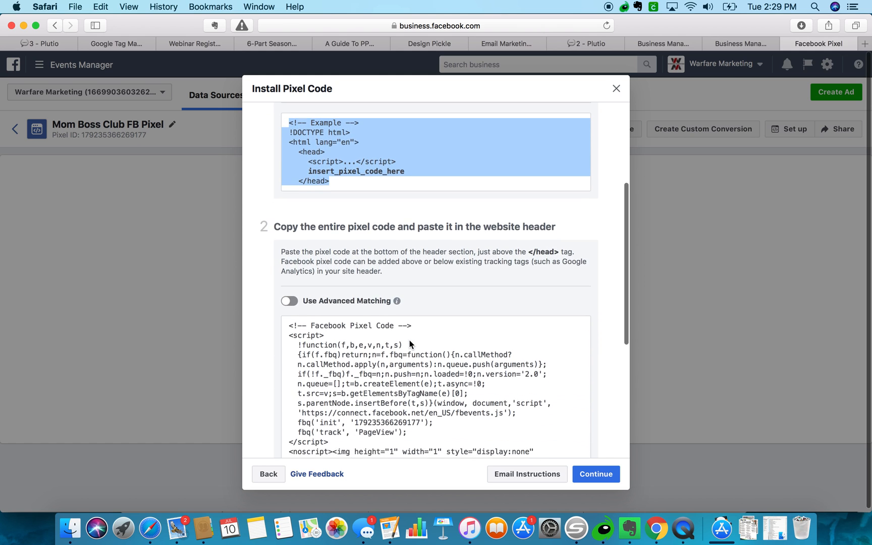
pyautogui.click(410, 340)
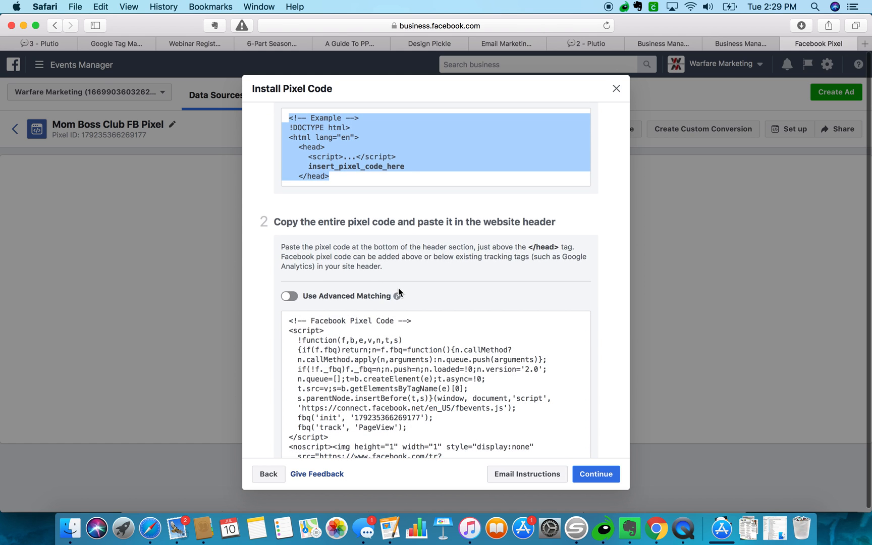
# Clear the example-code highlight, recopy the full pixel code, and return to the Tag Manager editor.
pyautogui.scroll(-7, 399, 291)
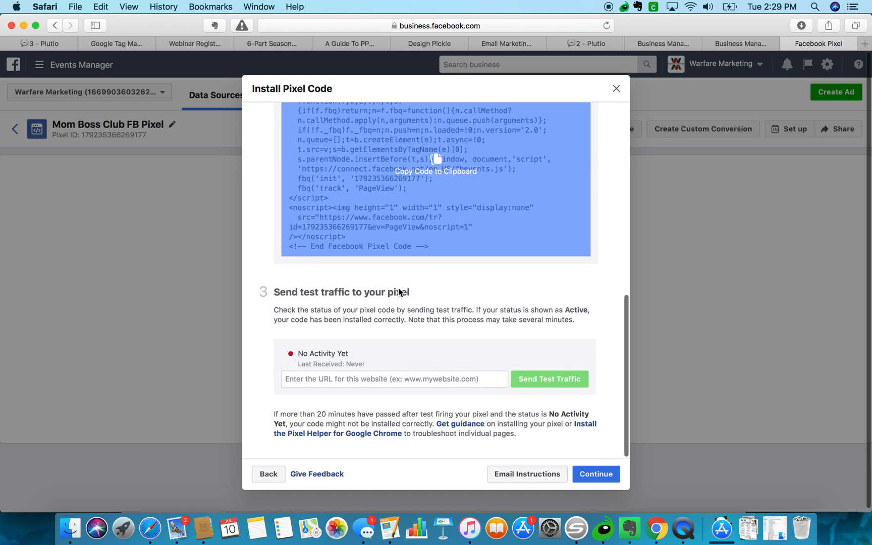
pyautogui.scroll(12, 399, 292)
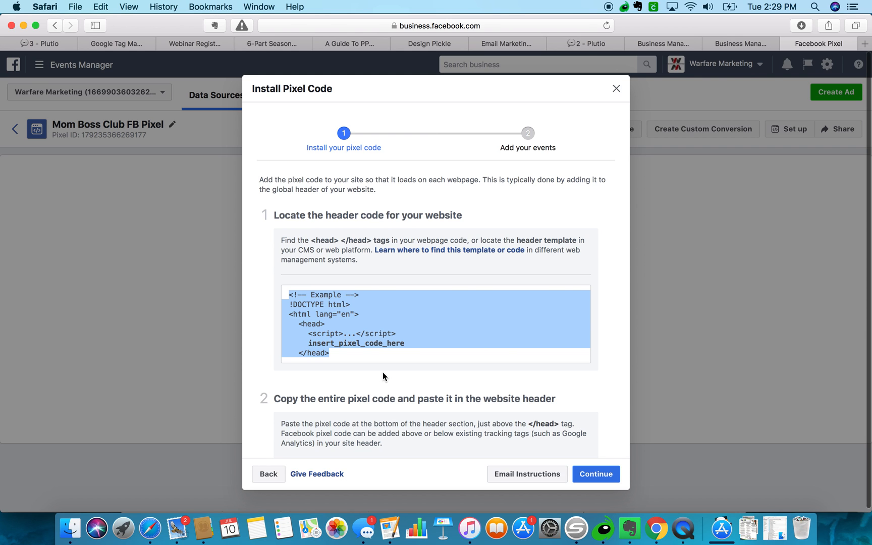
pyautogui.scroll(-2, 383, 375)
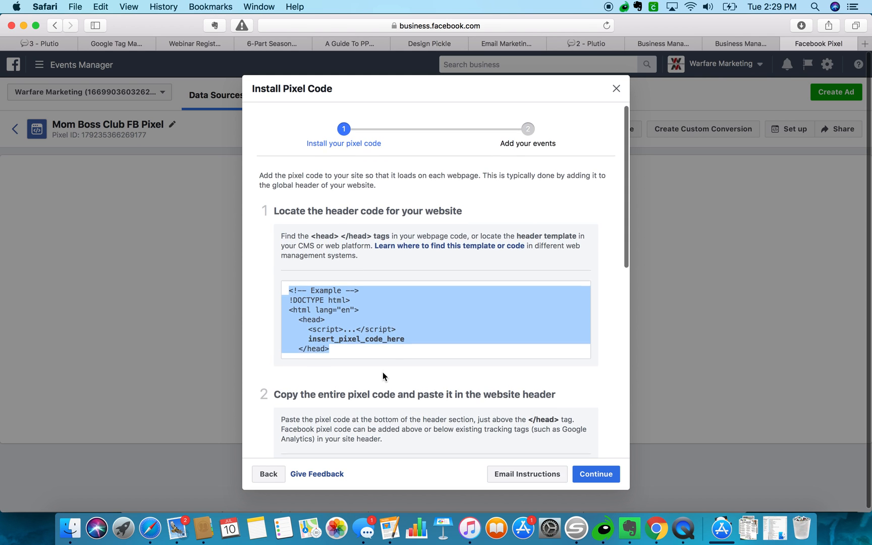
pyautogui.scroll(-5, 382, 372)
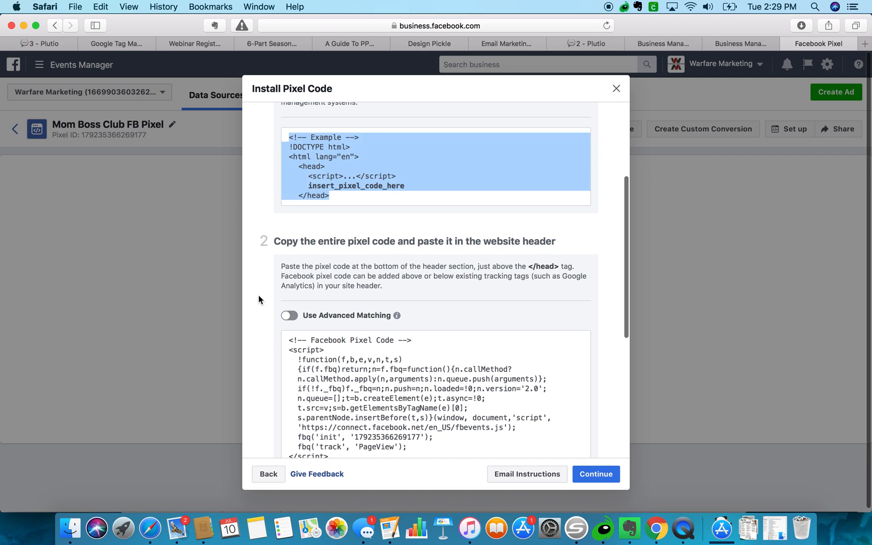
pyautogui.click(257, 299)
pyautogui.scroll(7, 258, 299)
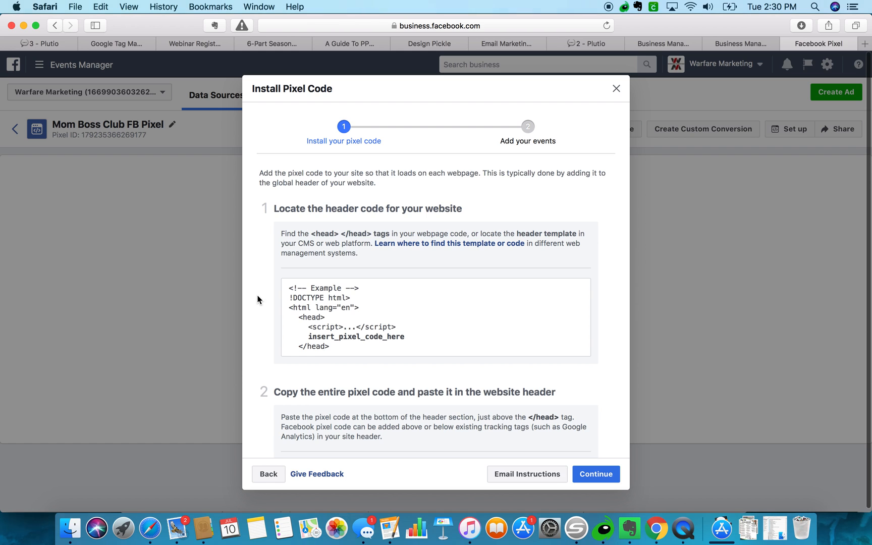
pyautogui.scroll(-5, 258, 299)
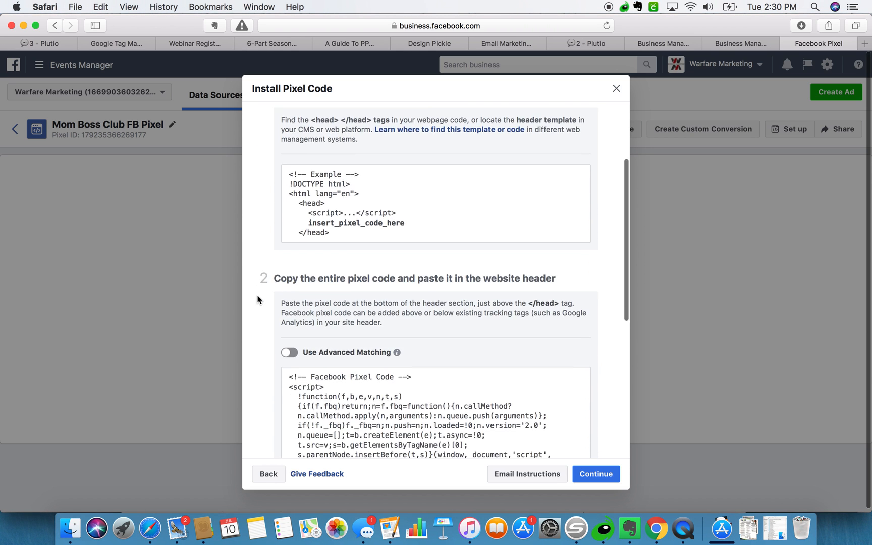
pyautogui.scroll(-3, 258, 299)
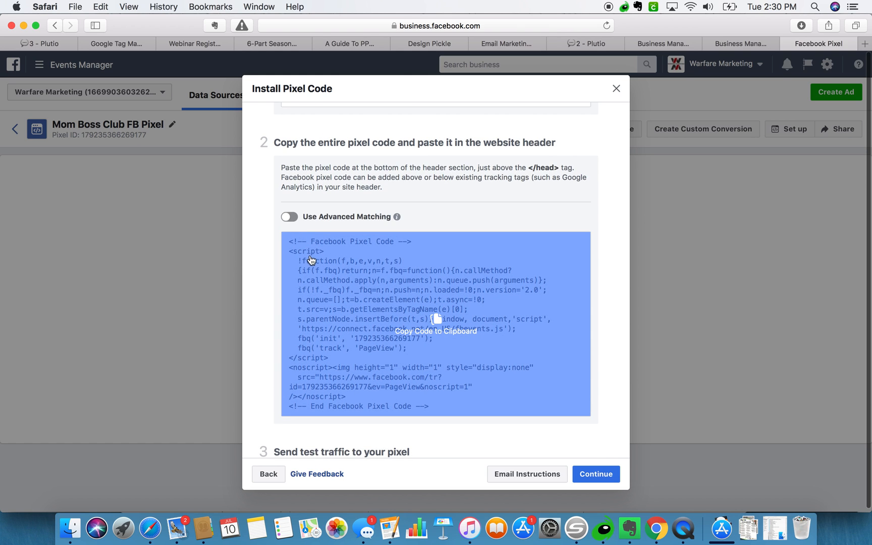
pyautogui.click(346, 283)
pyautogui.click(126, 43)
# Paste the pixel code into the Custom HTML tag, trigger it on All Pages, and save it as 'Facebook Pixel'.
pyautogui.press('super+v')
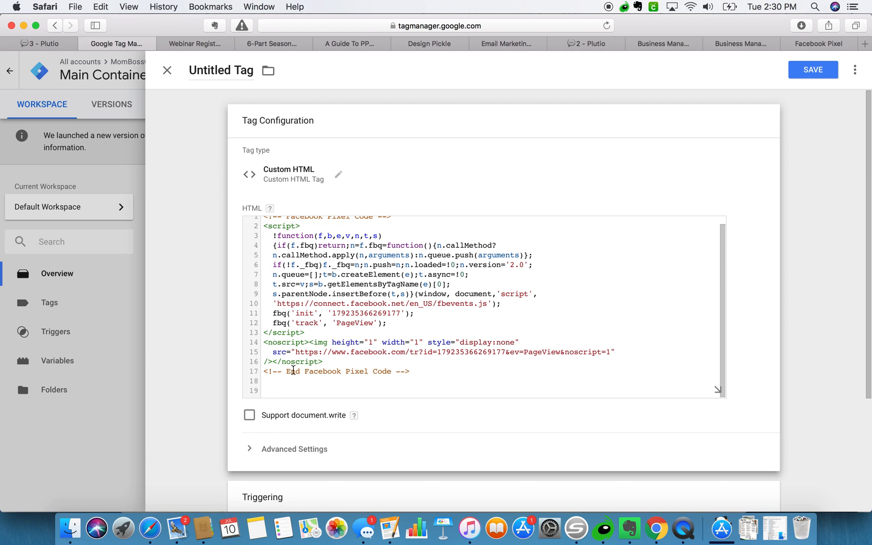
pyautogui.scroll(-5, 273, 441)
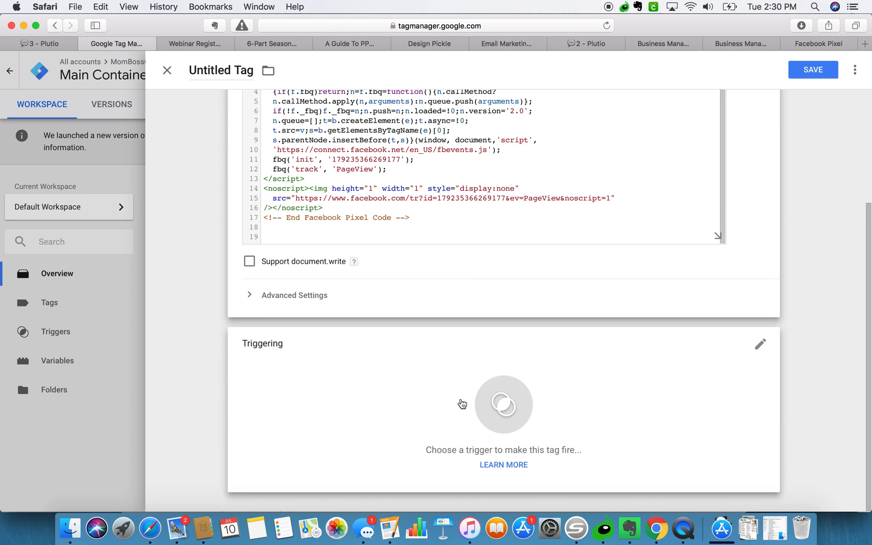
pyautogui.click(460, 401)
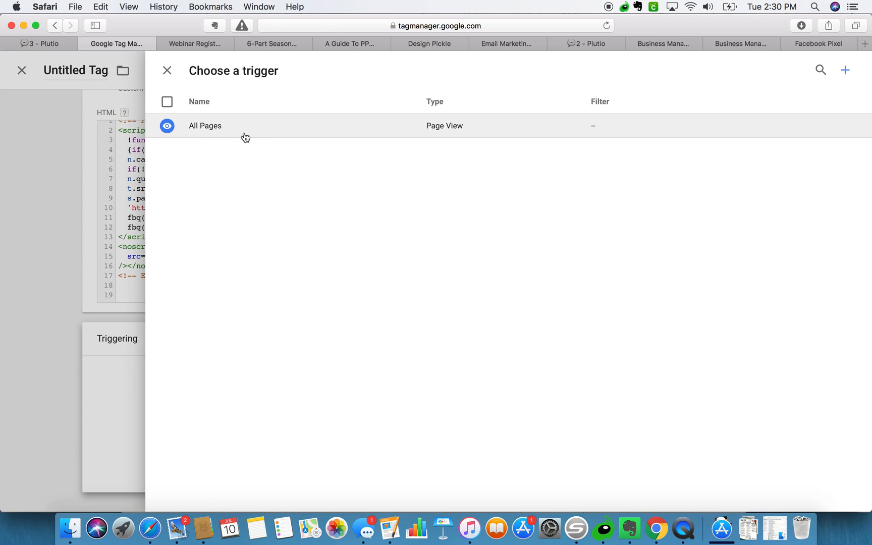
pyautogui.click(191, 127)
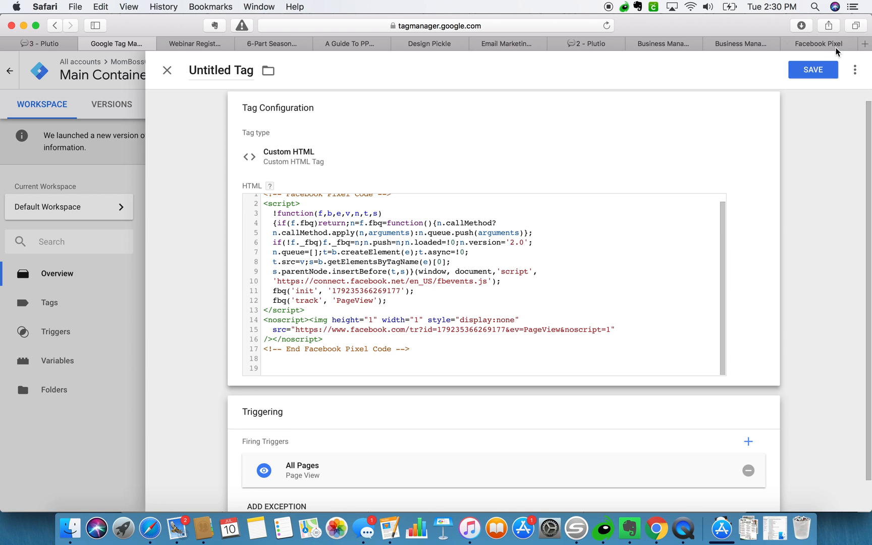
pyautogui.click(828, 71)
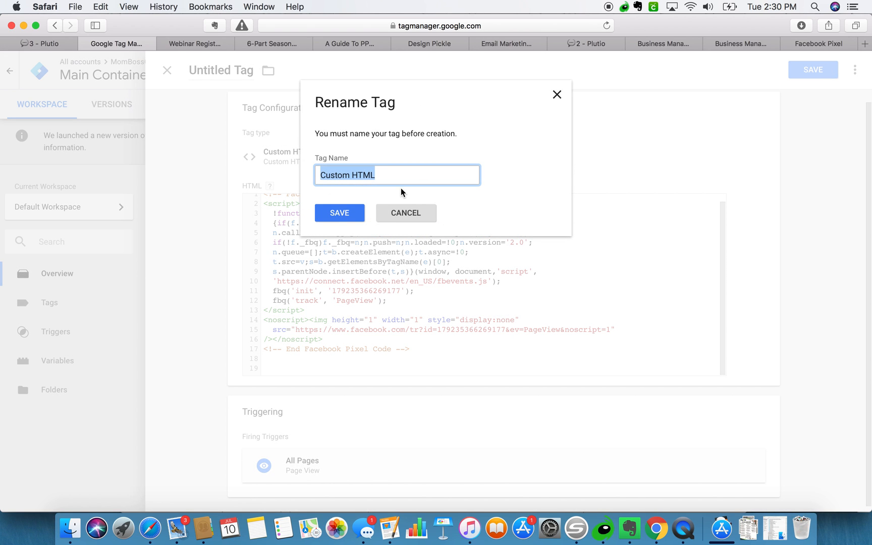
pyautogui.write('Facebook P')
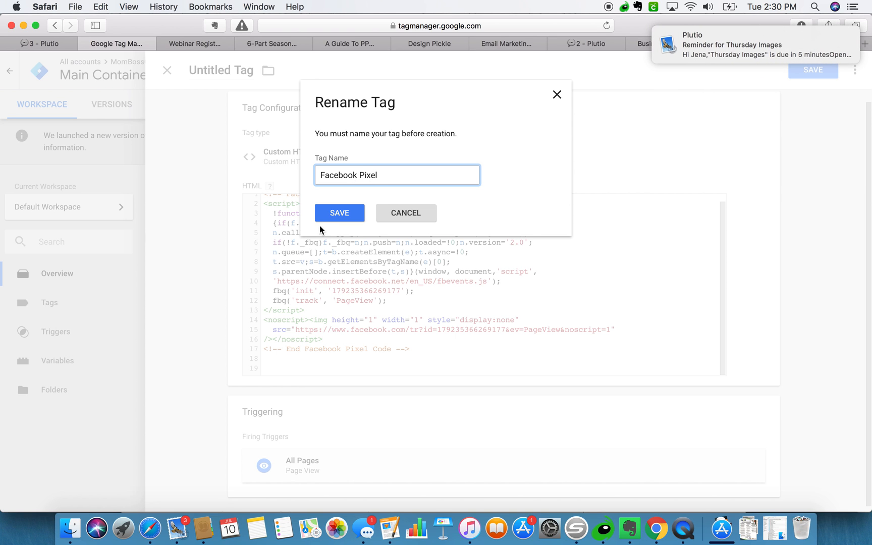
pyautogui.write('ixel')
pyautogui.press('Return')
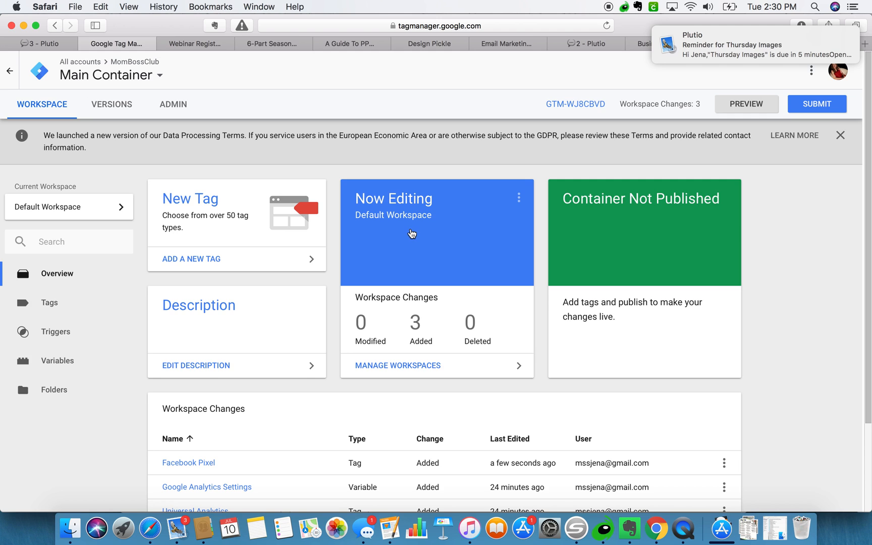
# Open the Submit Changes dialog for the three added workspace changes, set to Publish and Create Version.
pyautogui.scroll(-4, 325, 267)
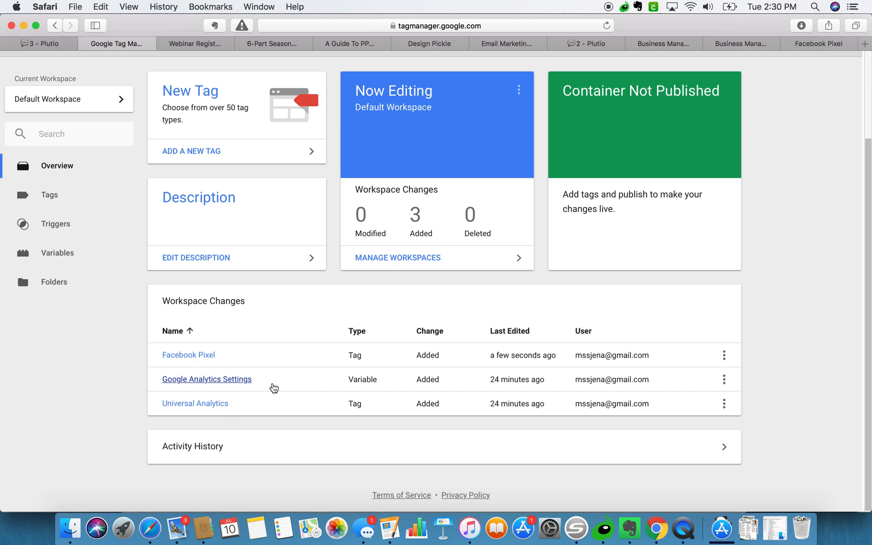
pyautogui.scroll(3, 222, 409)
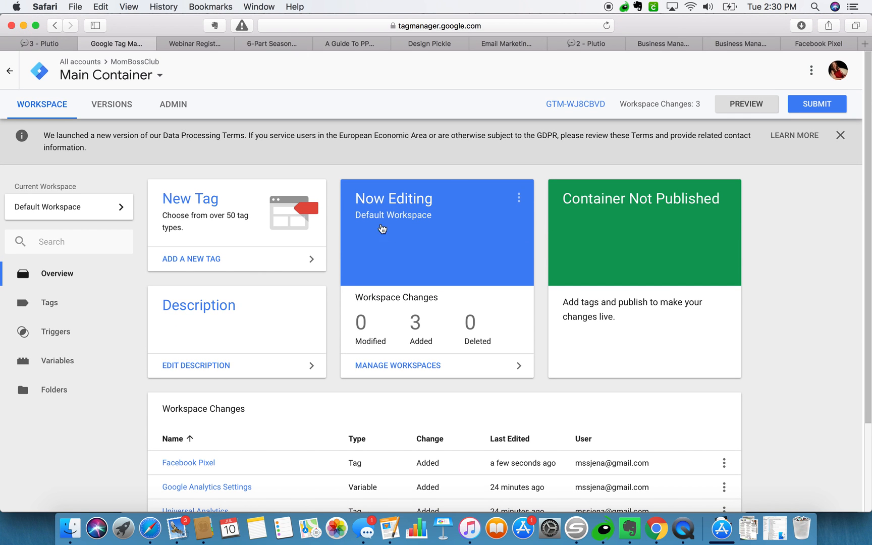
pyautogui.click(808, 110)
pyautogui.click(267, 202)
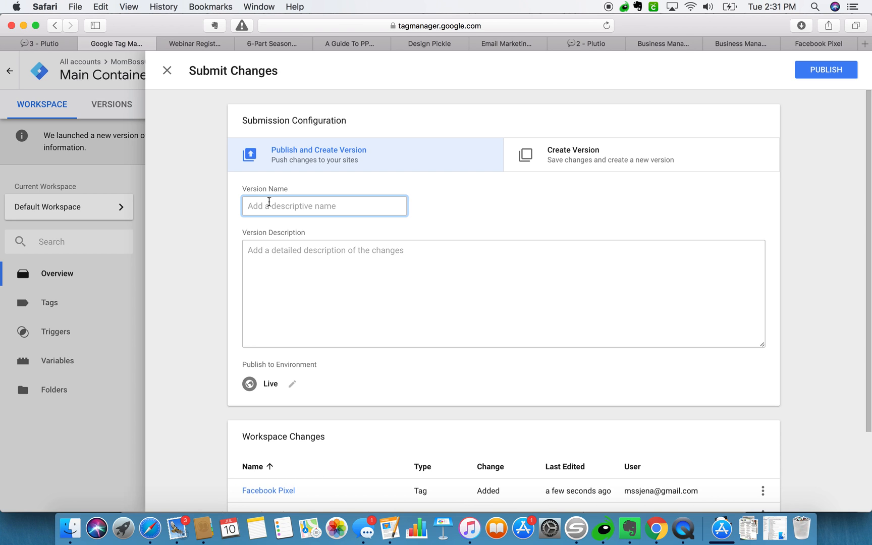
# Publish the container as 'Version 1' and review its summary of 2 tags and 1 variable.
pyautogui.write('Version 1')
pyautogui.scroll(-1, 275, 298)
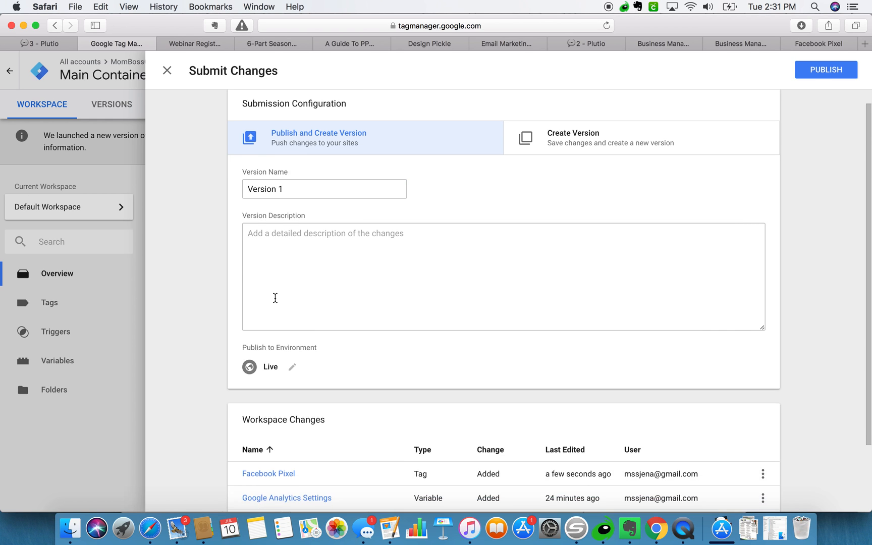
pyautogui.scroll(-3, 275, 297)
pyautogui.click(825, 71)
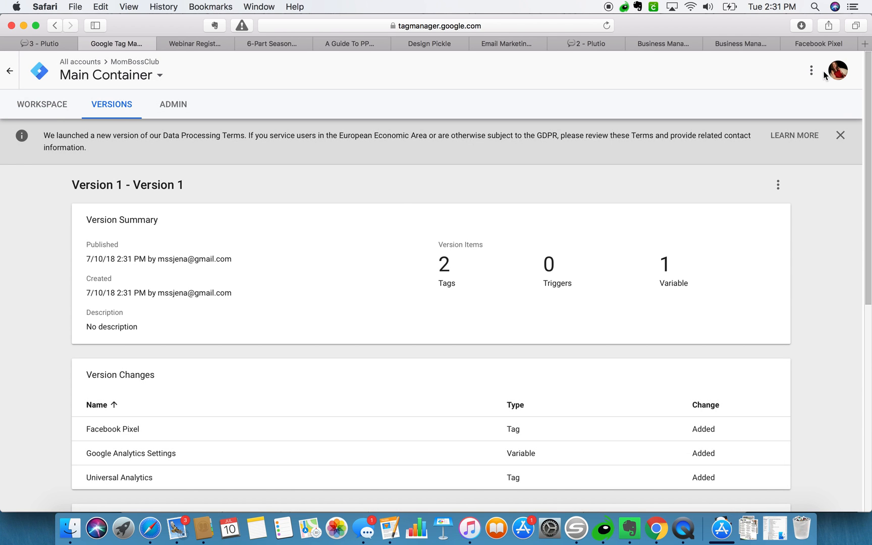
pyautogui.scroll(-5, 302, 294)
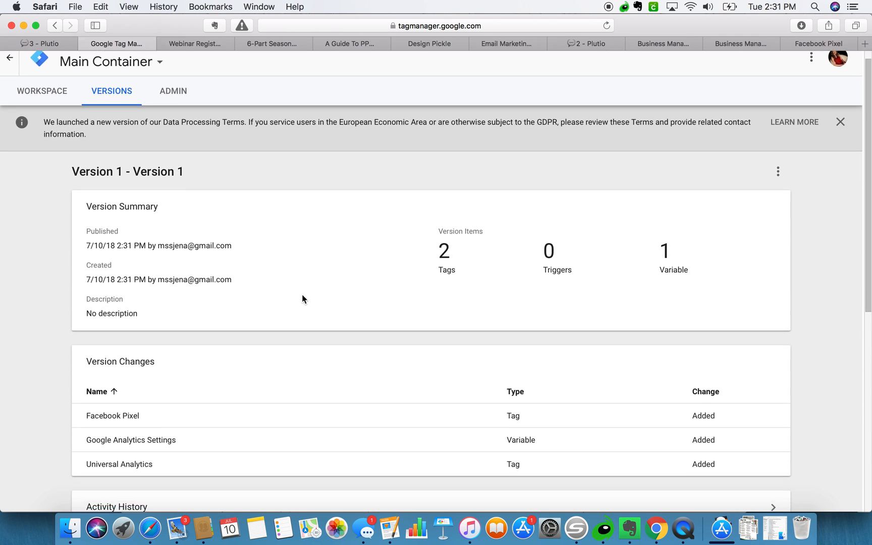
pyautogui.scroll(1, 302, 299)
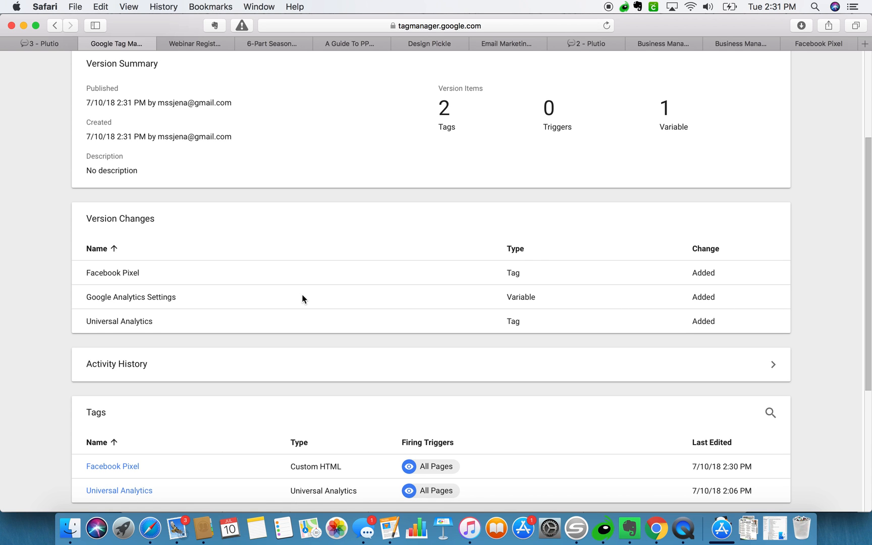
pyautogui.scroll(-3, 217, 326)
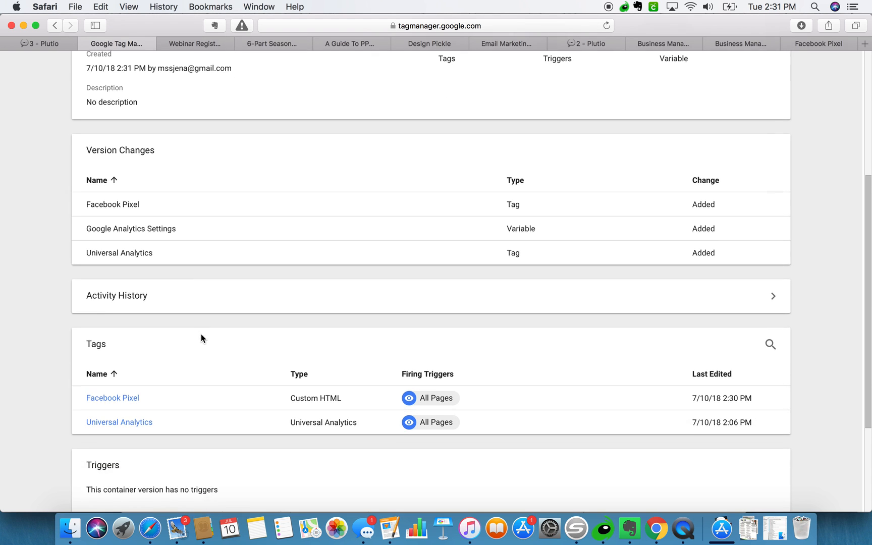